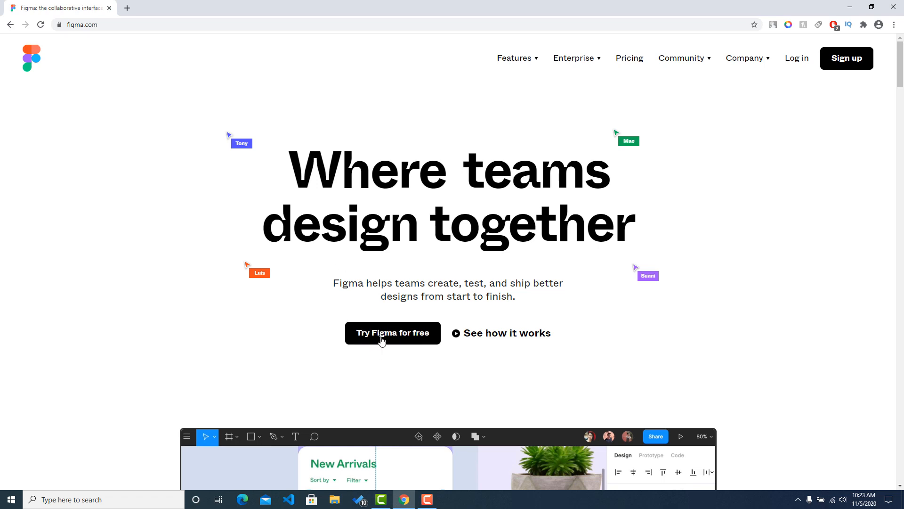
Look through the Figma home page, from the product preview and feature sections down to the sign-up form, and return to the start
{"action": "scroll", "coordinate": [219, 280], "scroll_direction": "down", "scroll_amount": 8}
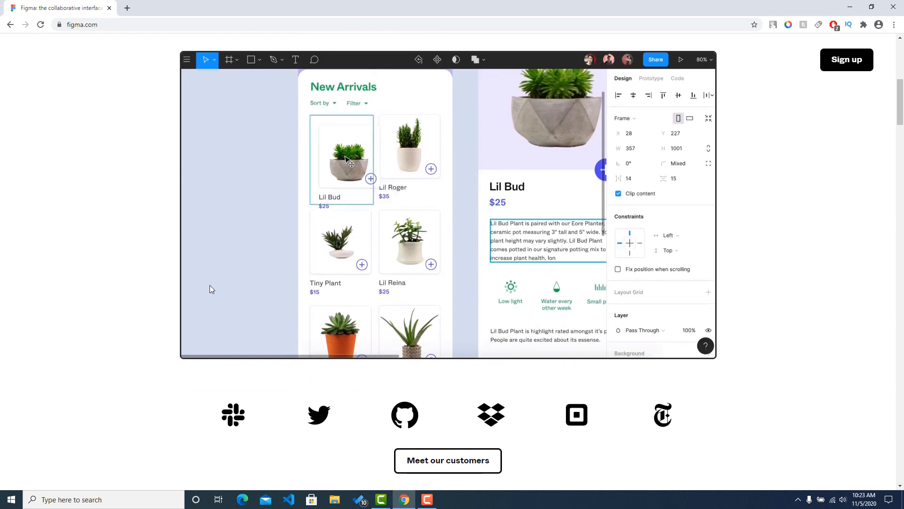
{"action": "scroll", "coordinate": [368, 154], "scroll_direction": "down", "scroll_amount": 3}
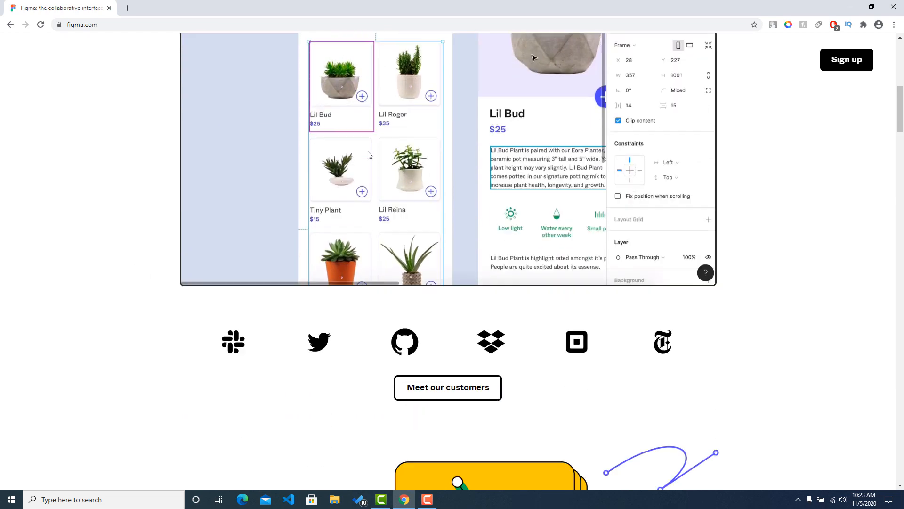
{"action": "scroll", "coordinate": [455, 284], "scroll_direction": "down", "scroll_amount": 2}
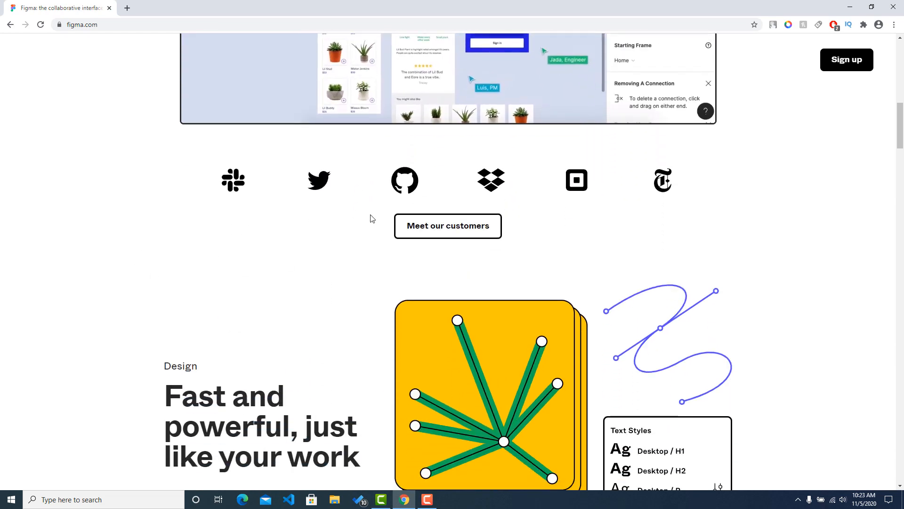
{"action": "scroll", "coordinate": [448, 206], "scroll_direction": "down", "scroll_amount": 5}
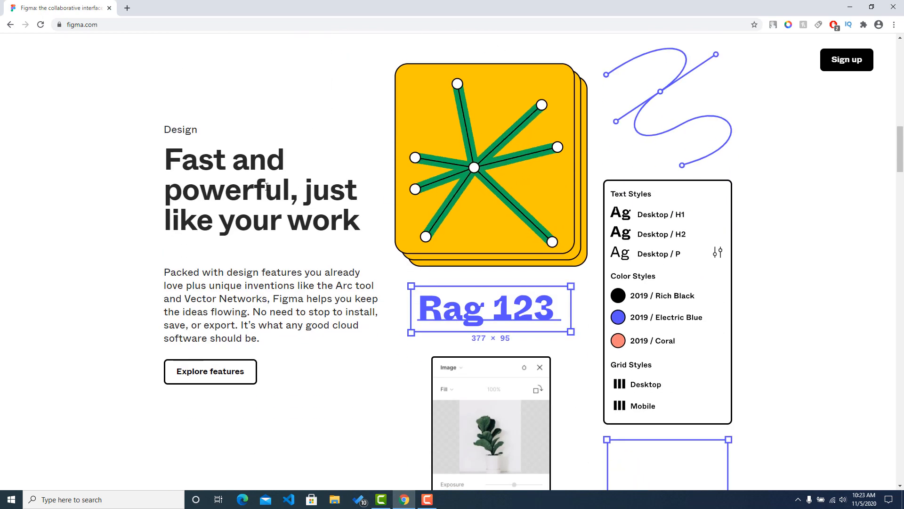
{"action": "scroll", "coordinate": [394, 220], "scroll_direction": "down", "scroll_amount": 10}
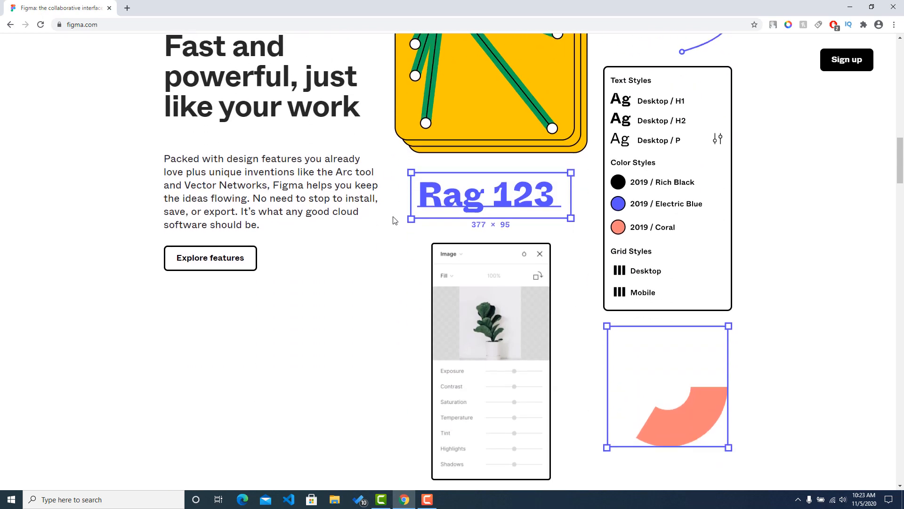
{"action": "scroll", "coordinate": [394, 220], "scroll_direction": "down", "scroll_amount": 5}
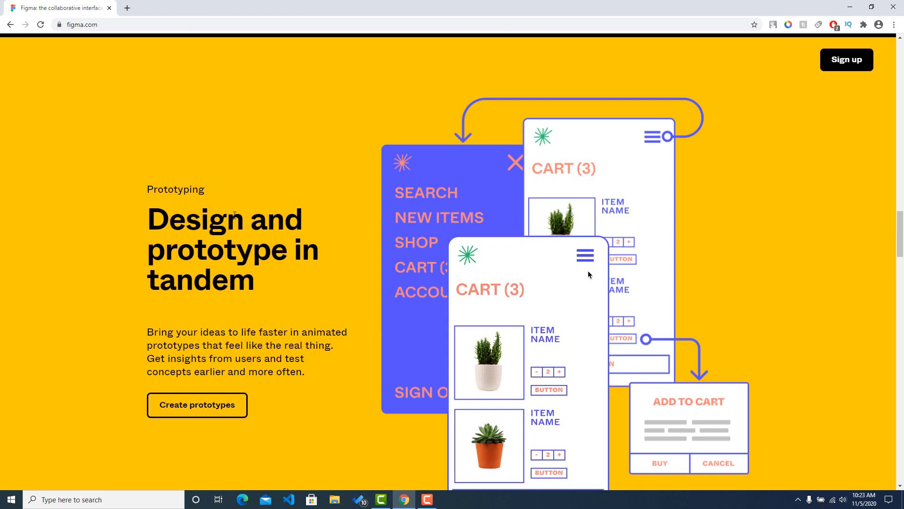
{"action": "scroll", "coordinate": [493, 242], "scroll_direction": "down", "scroll_amount": 13}
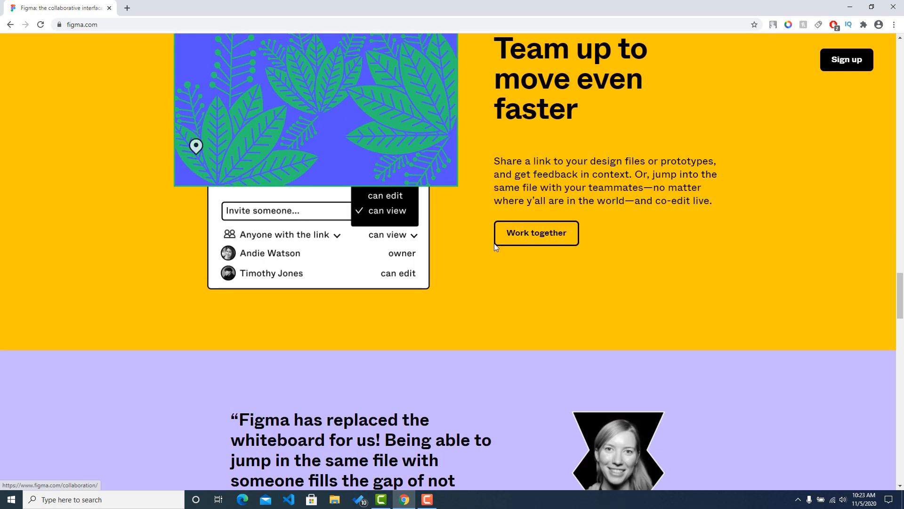
{"action": "scroll", "coordinate": [495, 246], "scroll_direction": "down", "scroll_amount": 20}
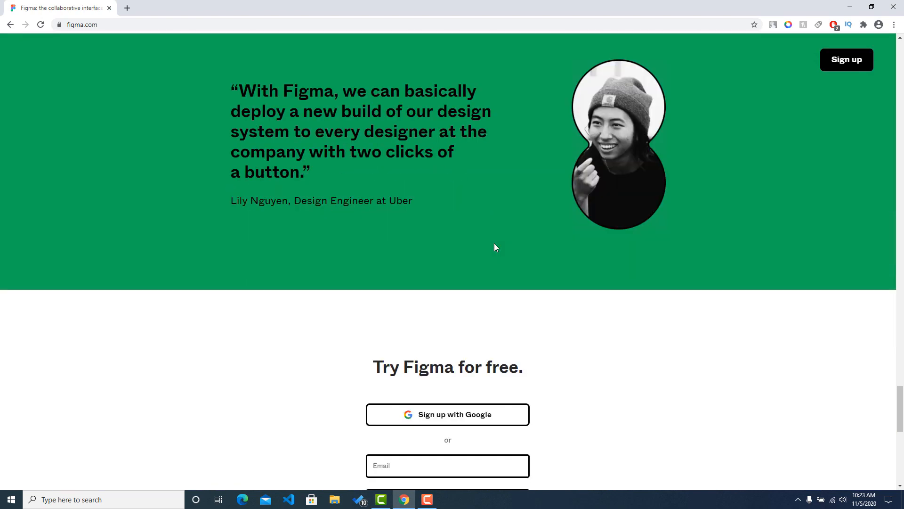
{"action": "scroll", "coordinate": [495, 246], "scroll_direction": "down", "scroll_amount": 11}
{"action": "left_click_drag", "start_coordinate": [902, 459], "coordinate": [902, 146]}
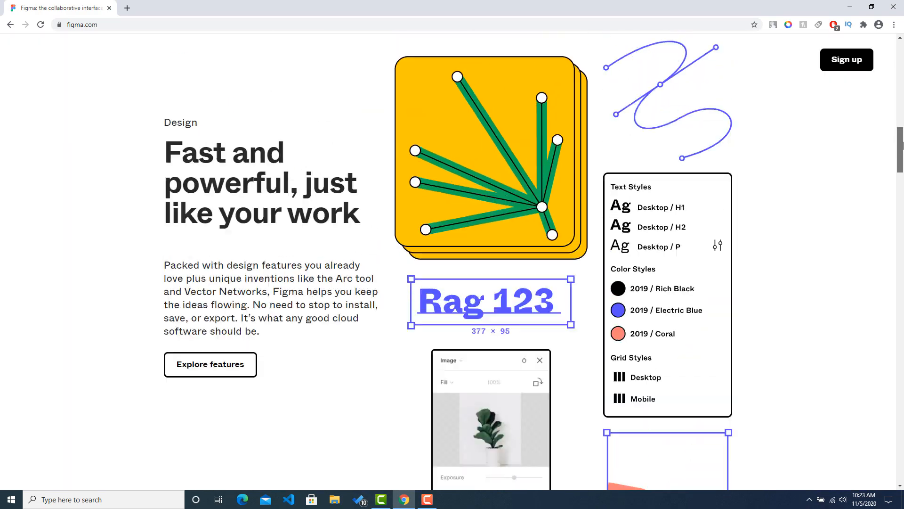
{"action": "scroll", "coordinate": [848, 156], "scroll_direction": "up", "scroll_amount": 18}
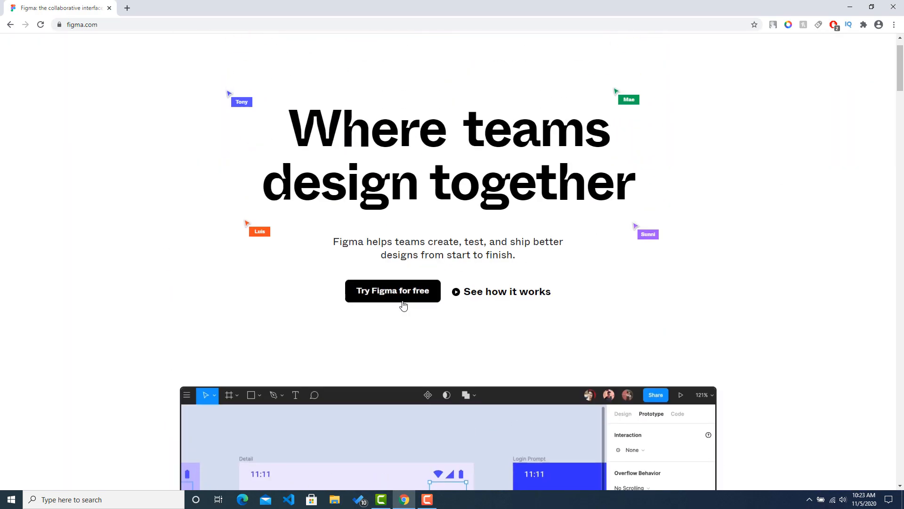
Begin trying Figma for free by signing up with a Google account
{"action": "left_click", "coordinate": [392, 294]}
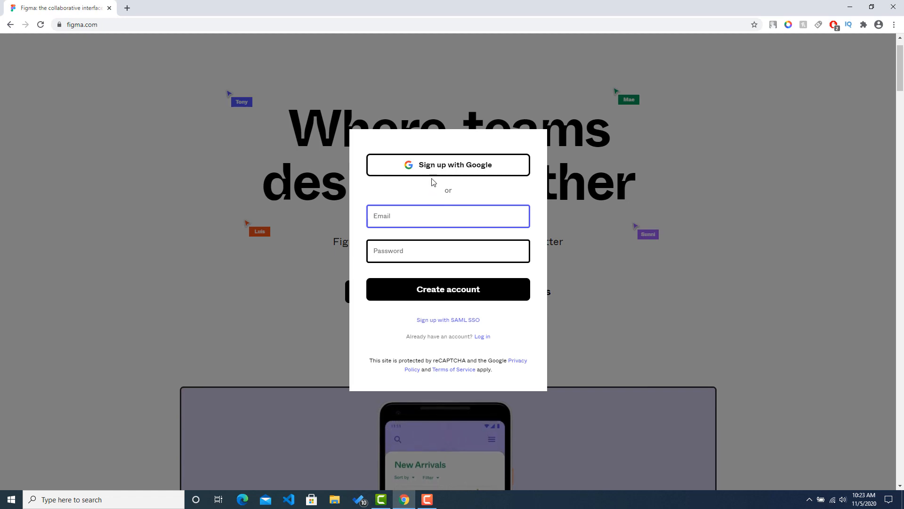
{"action": "left_click", "coordinate": [429, 170]}
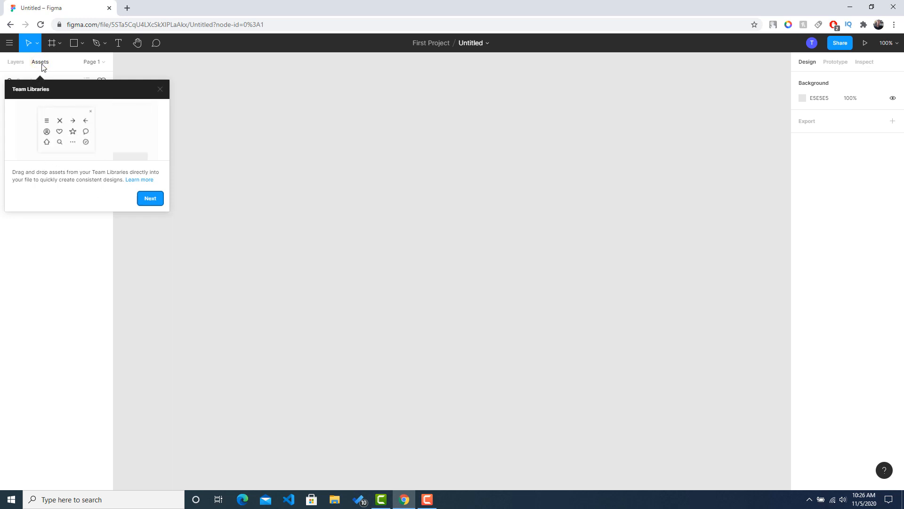
Go through the introductory feature tour from Team Libraries to File Browser and finish it
{"action": "left_click", "coordinate": [149, 198]}
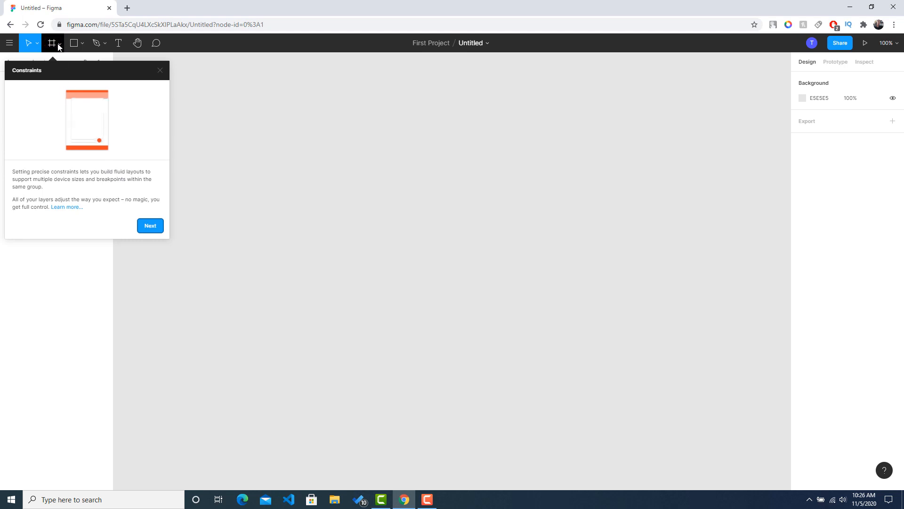
{"action": "left_click", "coordinate": [150, 226]}
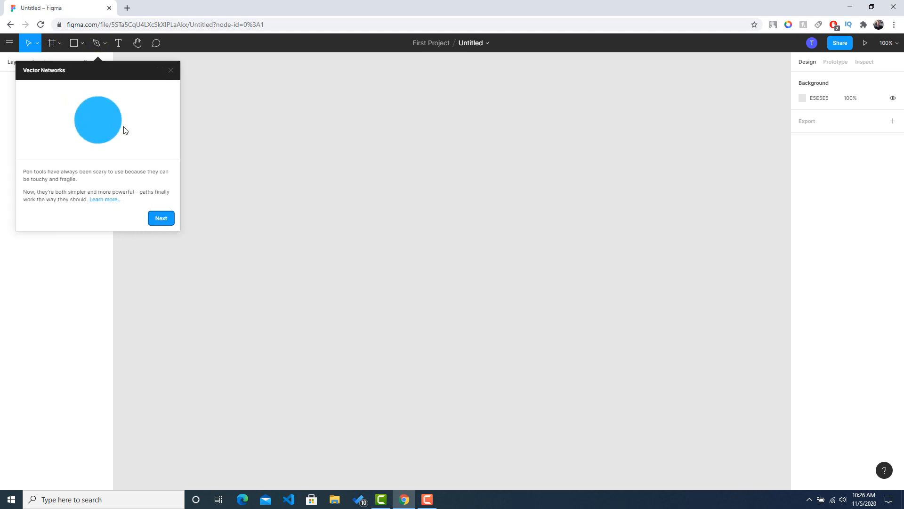
{"action": "left_click", "coordinate": [161, 219]}
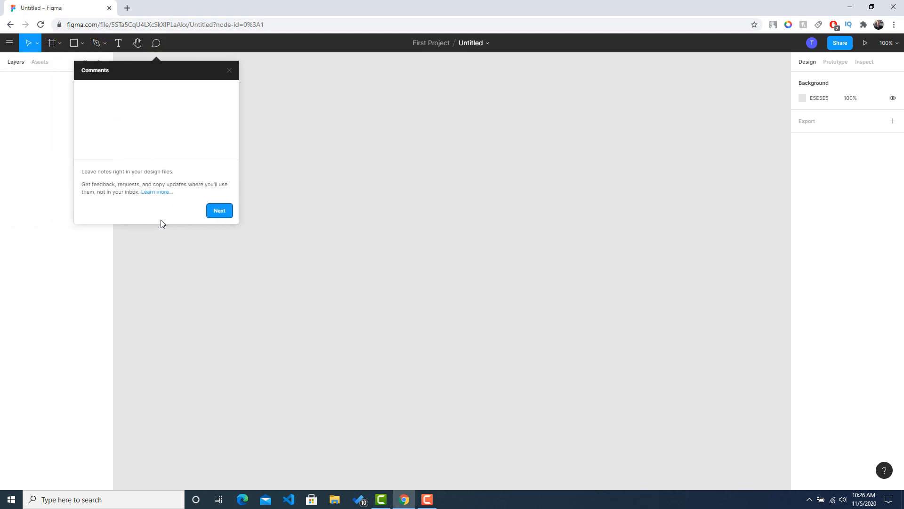
{"action": "left_click", "coordinate": [219, 211]}
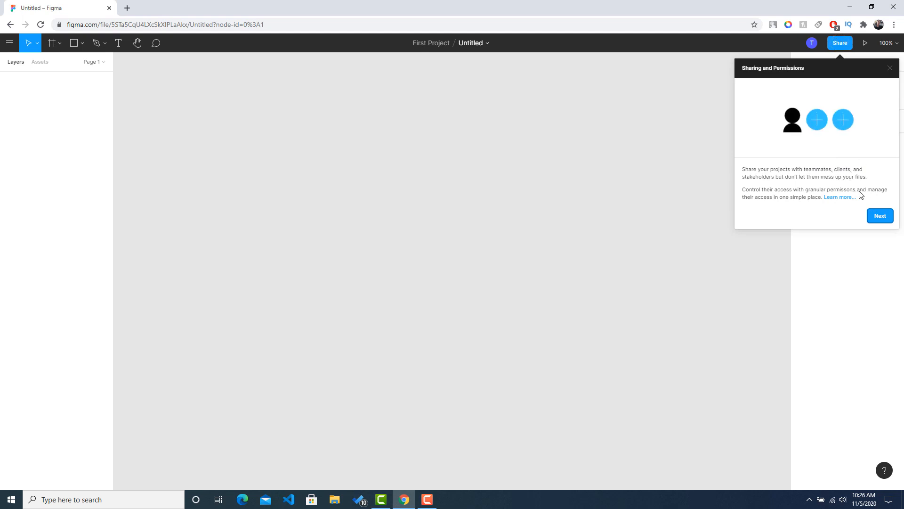
{"action": "left_click", "coordinate": [879, 217]}
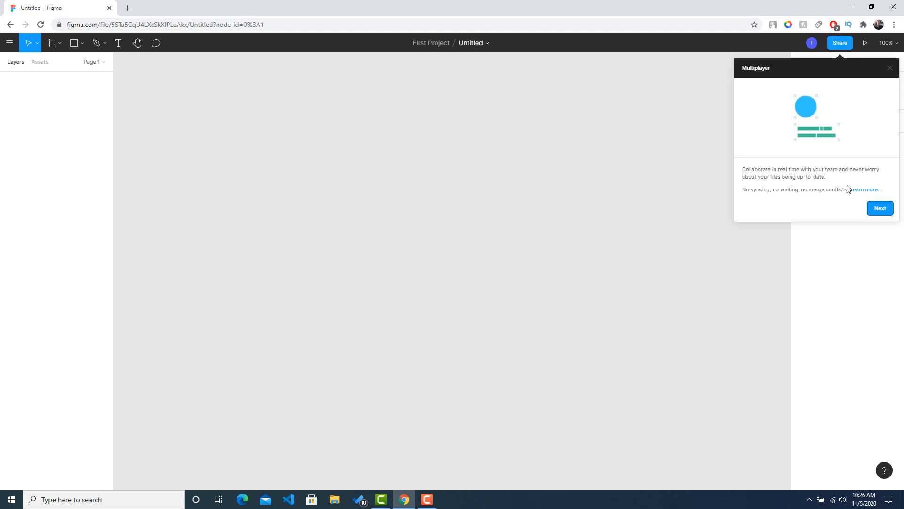
{"action": "left_click", "coordinate": [877, 210]}
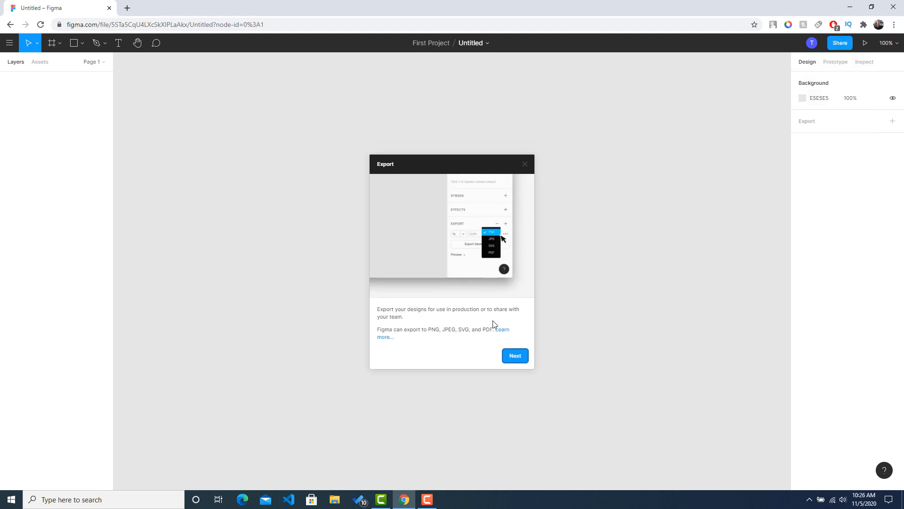
{"action": "left_click", "coordinate": [515, 355]}
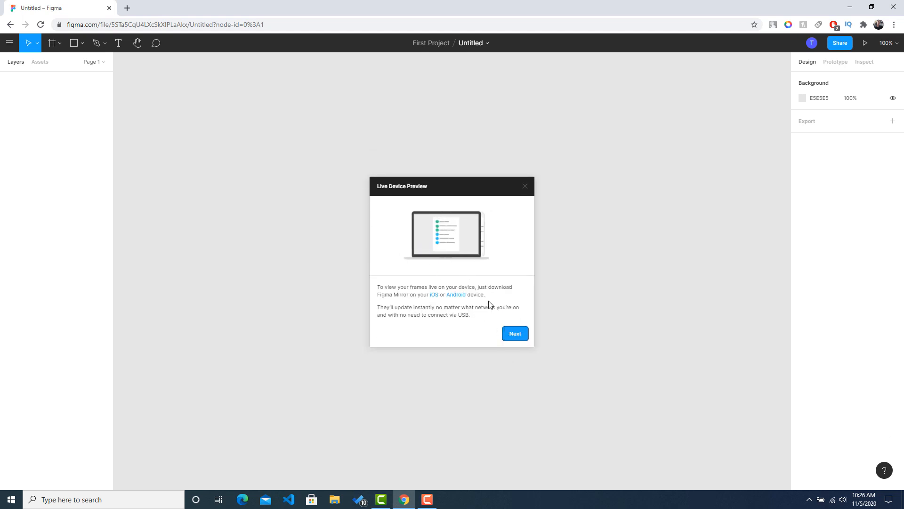
{"action": "left_click", "coordinate": [515, 334]}
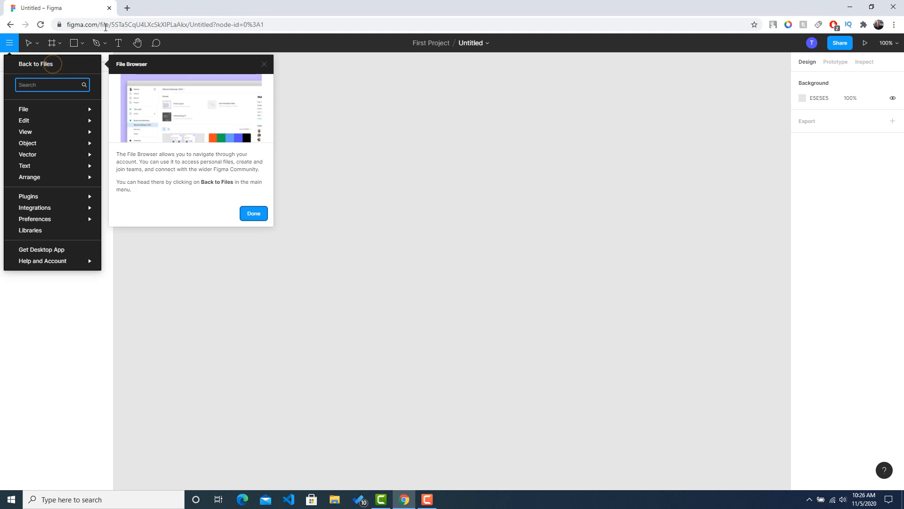
{"action": "left_click", "coordinate": [255, 216]}
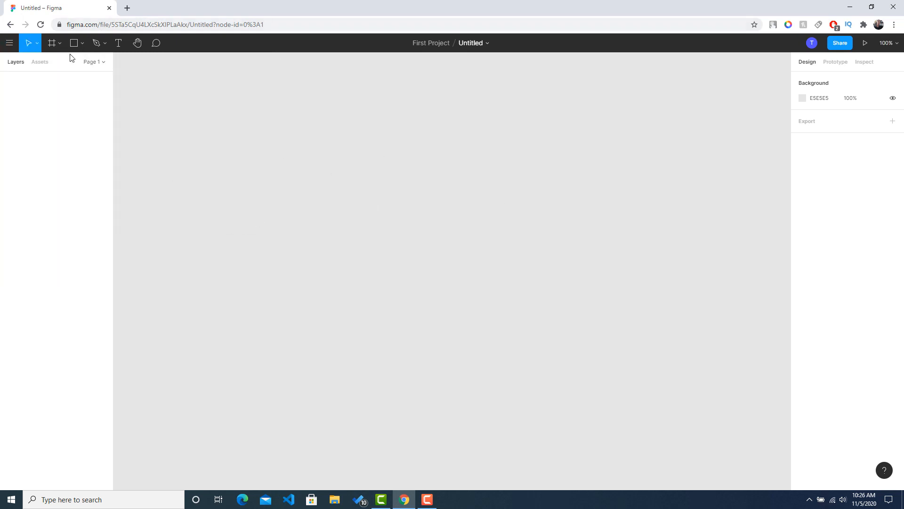
Create a frame on the empty canvas using the 1440×1024 Desktop preset
{"action": "left_click", "coordinate": [51, 43]}
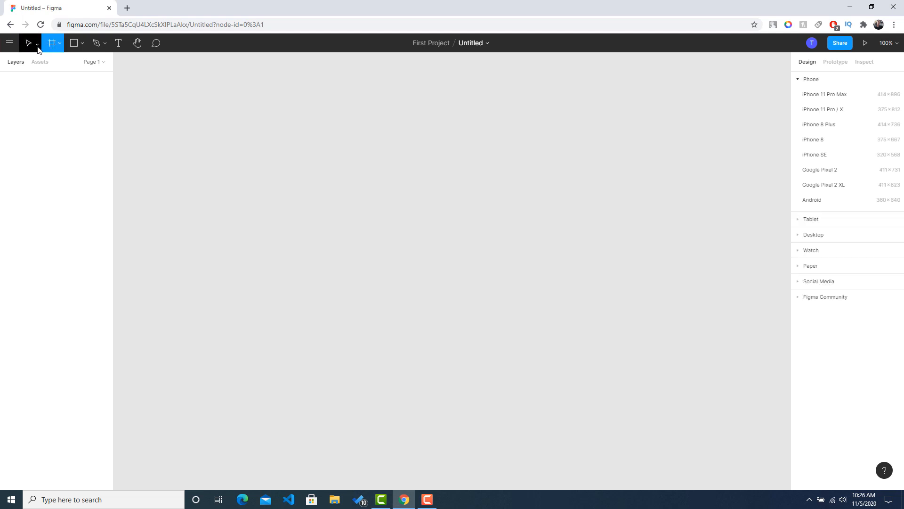
{"action": "left_click", "coordinate": [37, 47]}
{"action": "left_click", "coordinate": [58, 45]}
{"action": "left_click", "coordinate": [801, 251]}
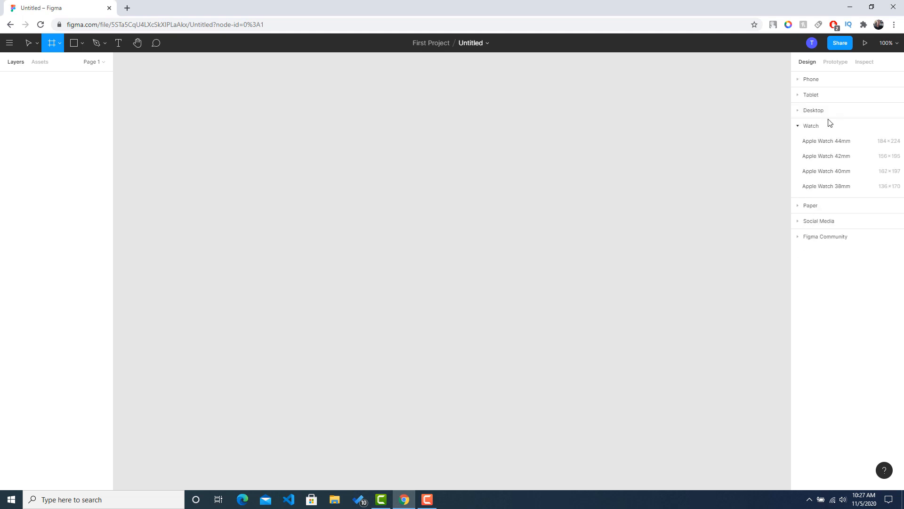
{"action": "left_click", "coordinate": [802, 125]}
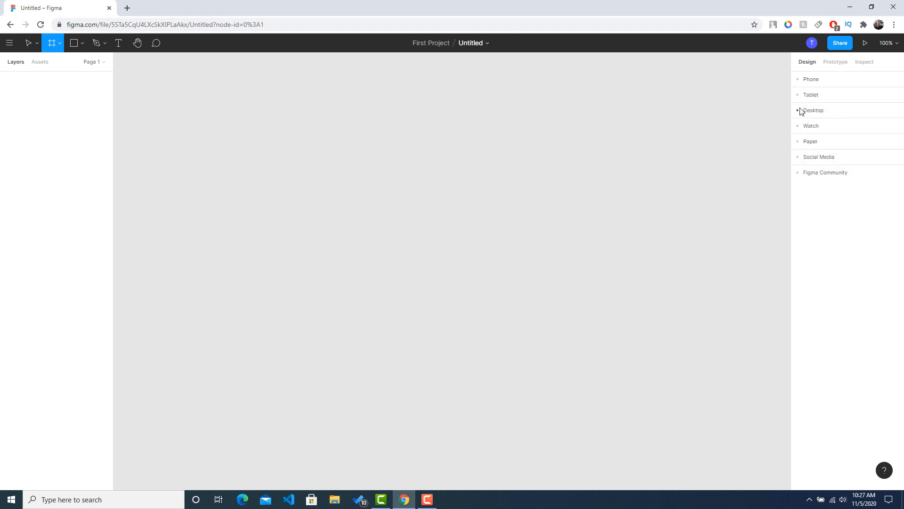
{"action": "left_click", "coordinate": [800, 111]}
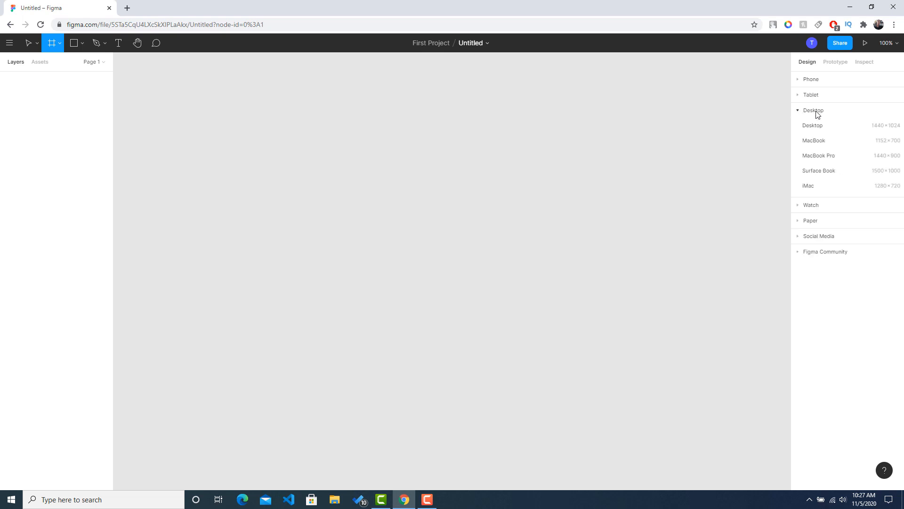
{"action": "left_click", "coordinate": [815, 128]}
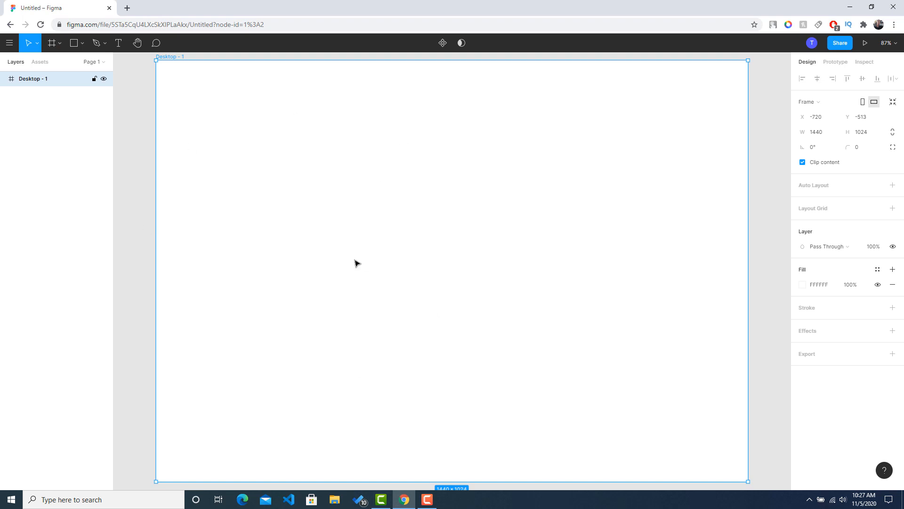
Examine the blank desktop frame on the canvas at different zoom levels and vertical positions
{"action": "scroll", "coordinate": [354, 235], "scroll_direction": "down", "scroll_amount": 5}
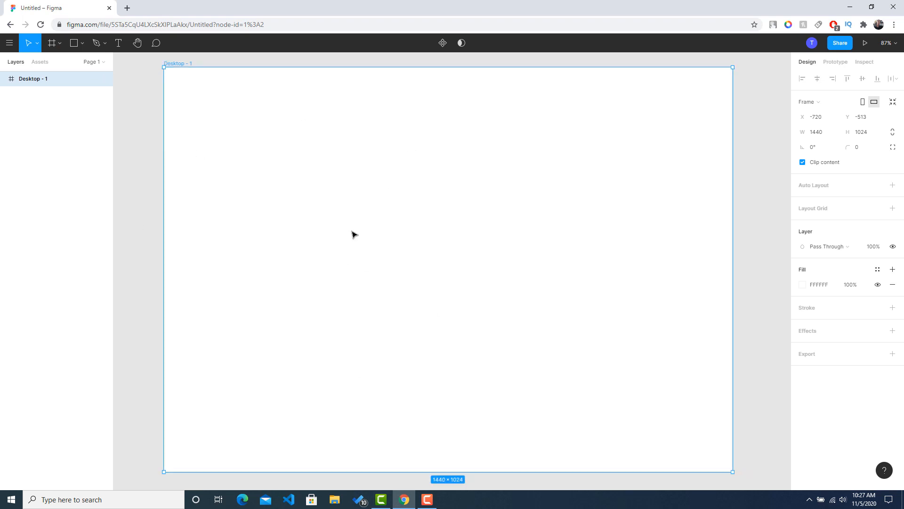
{"action": "scroll", "coordinate": [354, 236], "scroll_direction": "up", "scroll_amount": 4}
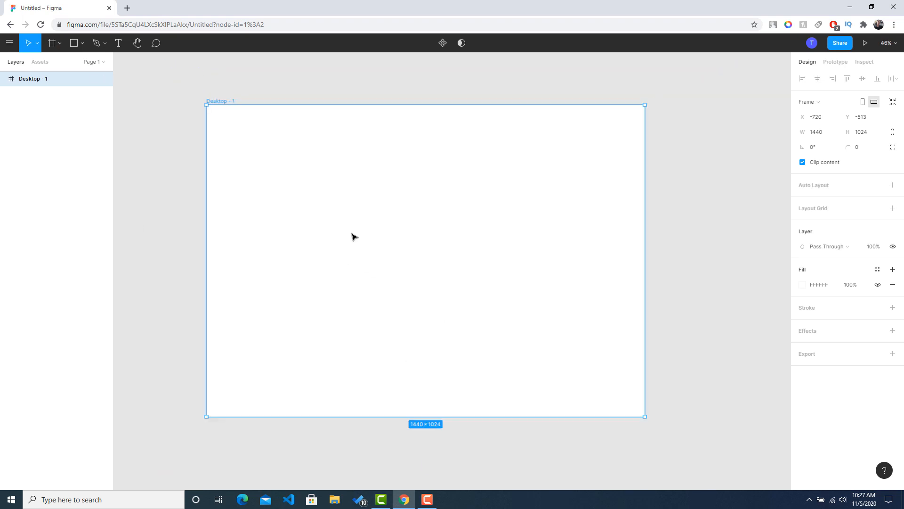
{"action": "scroll", "coordinate": [354, 236], "scroll_direction": "down", "scroll_amount": 3}
{"action": "scroll", "coordinate": [354, 236], "scroll_direction": "up", "scroll_amount": 4}
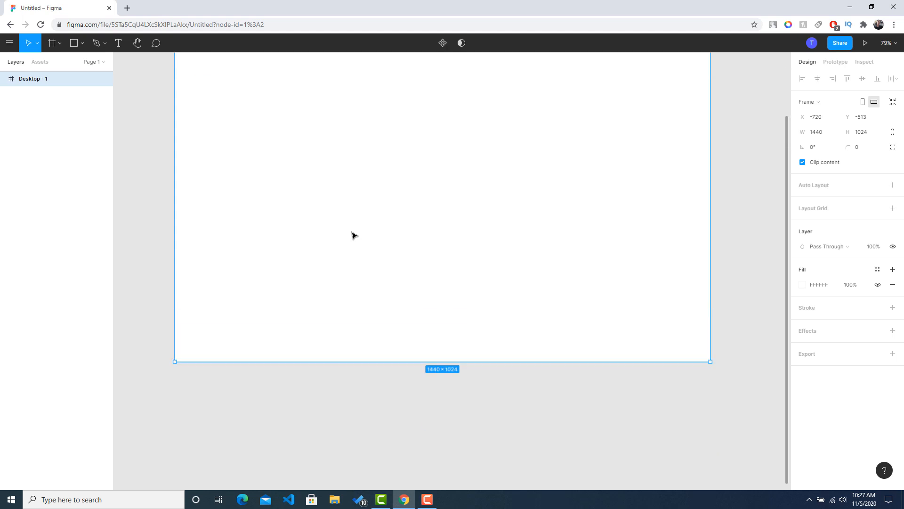
{"action": "scroll", "coordinate": [354, 237], "scroll_direction": "down", "scroll_amount": 1}
{"action": "scroll", "coordinate": [353, 237], "scroll_direction": "down", "scroll_amount": 5}
{"action": "scroll", "coordinate": [352, 236], "scroll_direction": "up", "scroll_amount": 4}
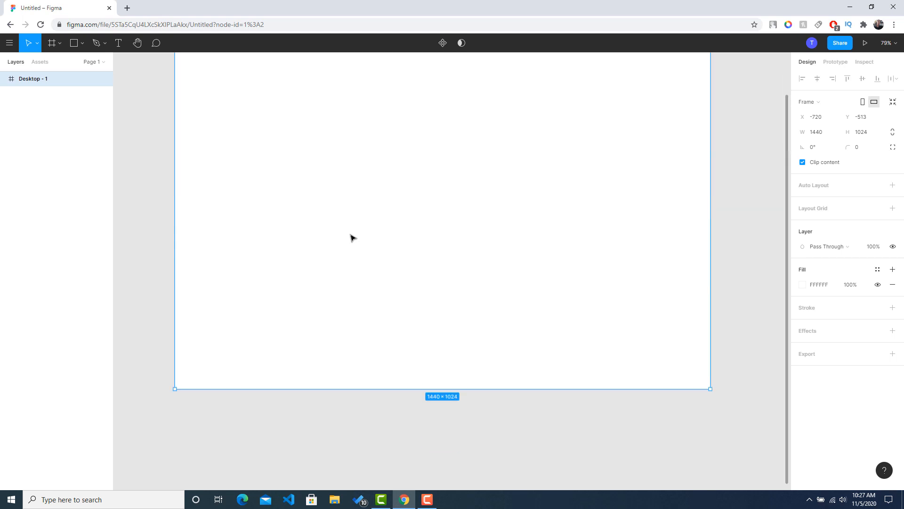
{"action": "scroll", "coordinate": [377, 231], "scroll_direction": "down", "scroll_amount": 1}
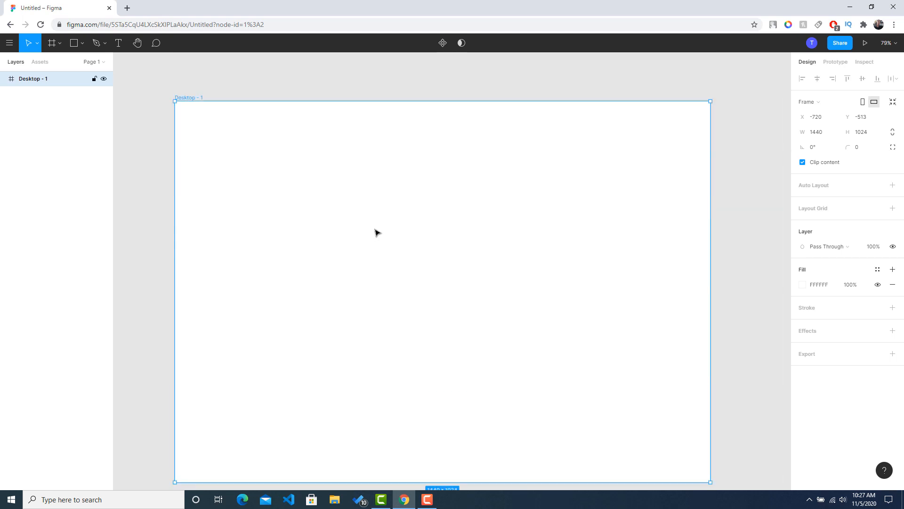
{"action": "scroll", "coordinate": [383, 204], "scroll_direction": "up", "scroll_amount": 1}
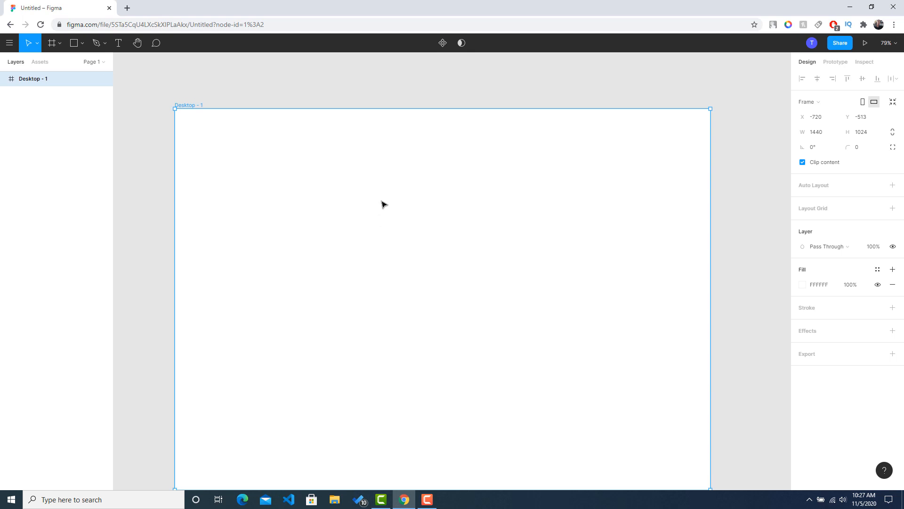
{"action": "scroll", "coordinate": [384, 204], "scroll_direction": "down", "scroll_amount": 6}
{"action": "scroll", "coordinate": [384, 204], "scroll_direction": "up", "scroll_amount": 6}
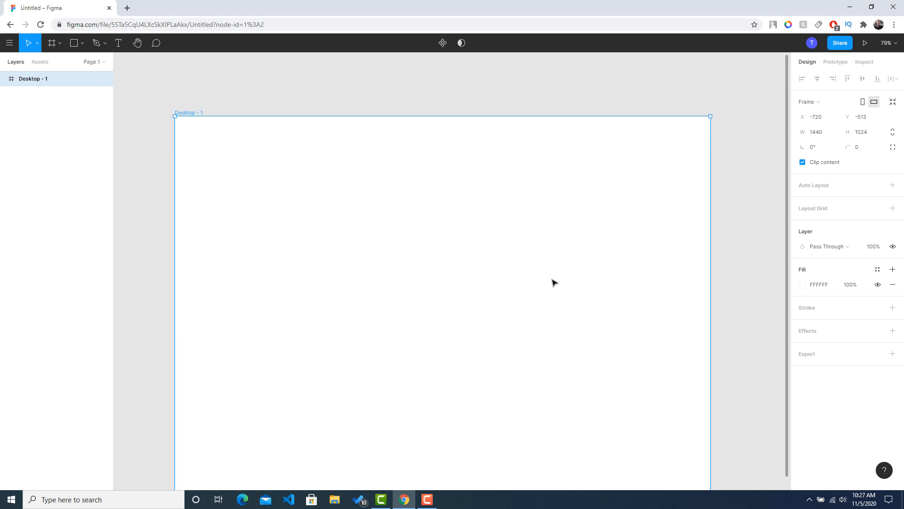
{"action": "scroll", "coordinate": [416, 268], "scroll_direction": "down", "scroll_amount": 2}
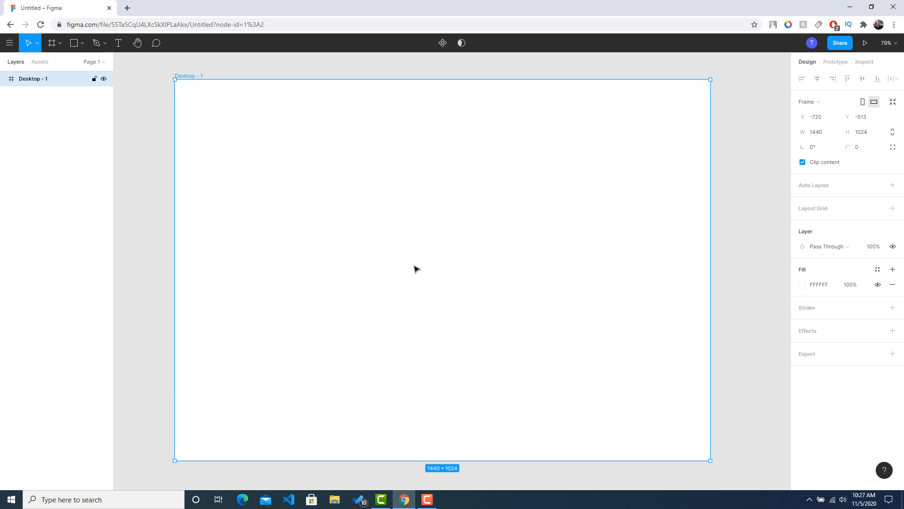
{"action": "scroll", "coordinate": [420, 249], "scroll_direction": "down", "scroll_amount": 1}
{"action": "scroll", "coordinate": [420, 249], "scroll_direction": "down", "scroll_amount": 2}
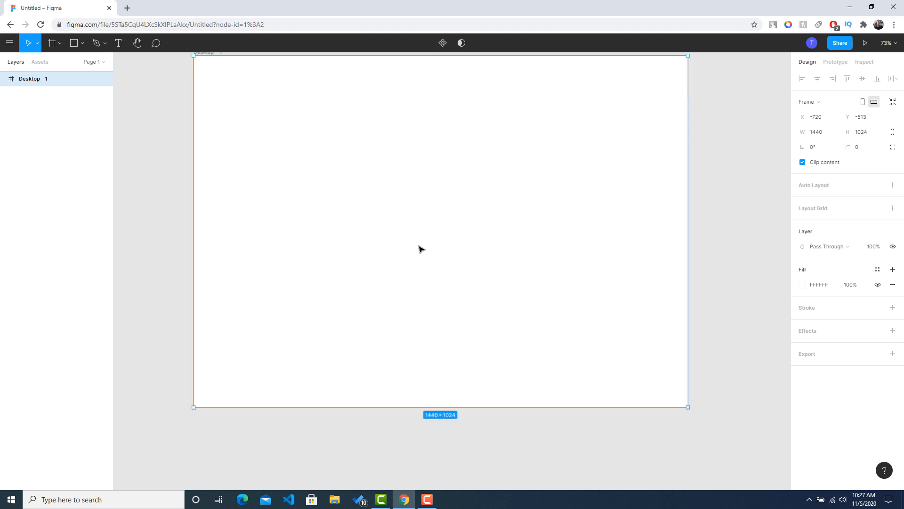
Inspect the empty Desktop - 1 frame from closer and farther away, shifting it sideways and vertically on the canvas
{"action": "scroll", "coordinate": [421, 249], "scroll_direction": "up", "scroll_amount": 8}
{"action": "scroll", "coordinate": [421, 248], "scroll_direction": "down", "scroll_amount": 6}
{"action": "scroll", "coordinate": [420, 248], "scroll_direction": "down", "scroll_amount": 3}
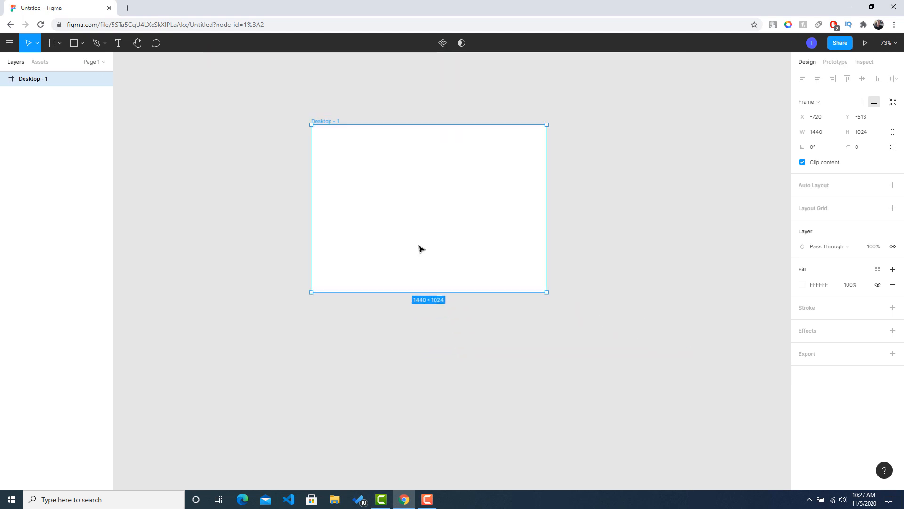
{"action": "scroll", "coordinate": [421, 249], "scroll_direction": "up", "scroll_amount": 2}
{"action": "scroll", "coordinate": [420, 249], "scroll_direction": "up", "scroll_amount": 3}
{"action": "scroll", "coordinate": [419, 246], "scroll_direction": "down", "scroll_amount": 2}
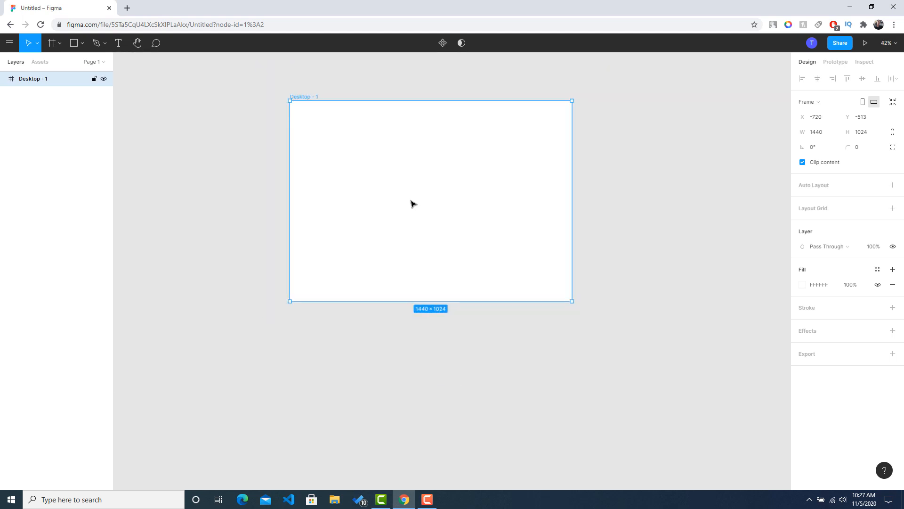
{"action": "scroll", "coordinate": [418, 243], "scroll_direction": "up", "scroll_amount": 1}
{"action": "scroll", "coordinate": [431, 236], "scroll_direction": "up", "scroll_amount": 3}
{"action": "scroll", "coordinate": [512, 253], "scroll_direction": "down", "scroll_amount": 2}
{"action": "scroll", "coordinate": [513, 253], "scroll_direction": "left", "scroll_amount": 2}
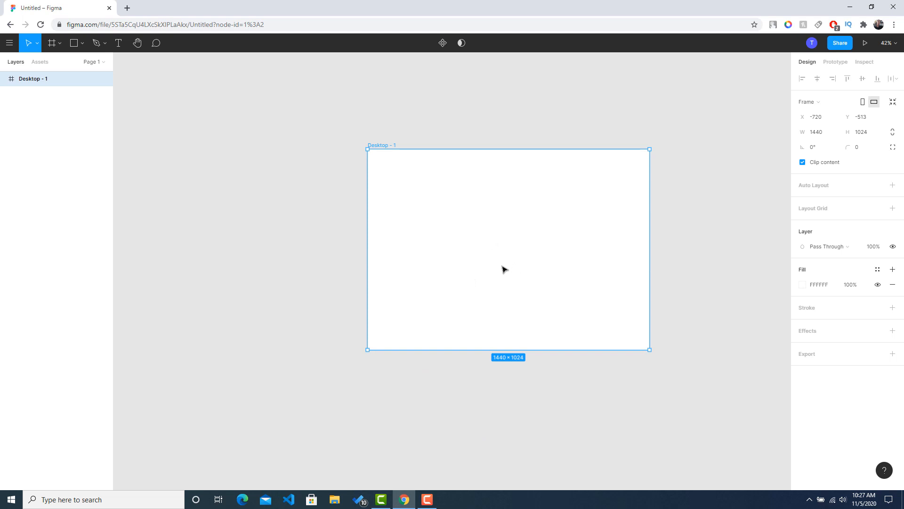
{"action": "left_click_drag", "start_coordinate": [502, 266], "coordinate": [485, 291]}
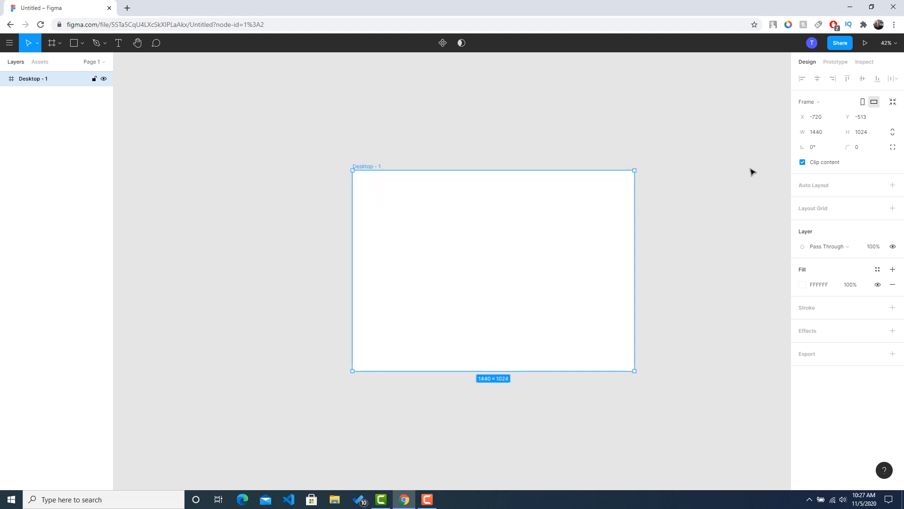
Shift the desktop frame horizontally by raising its X position to -630
{"action": "left_click", "coordinate": [824, 122]}
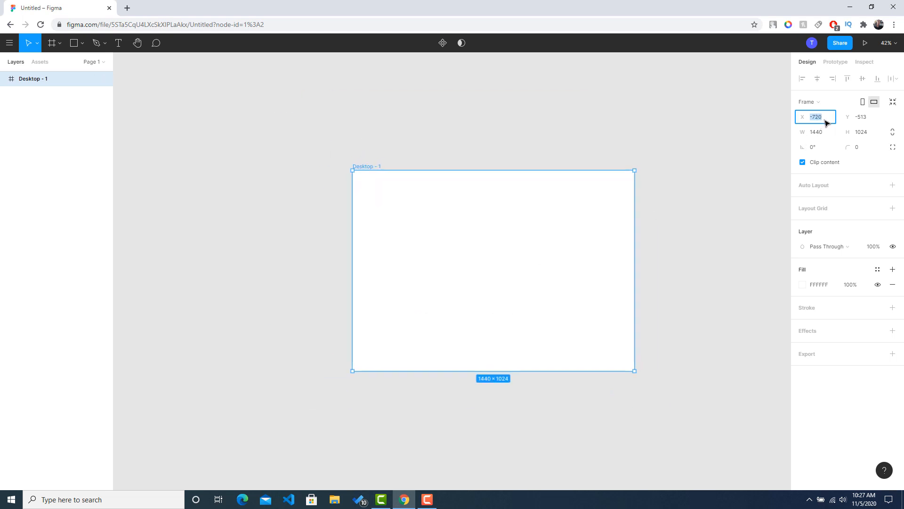
{"action": "key", "text": "Up"}
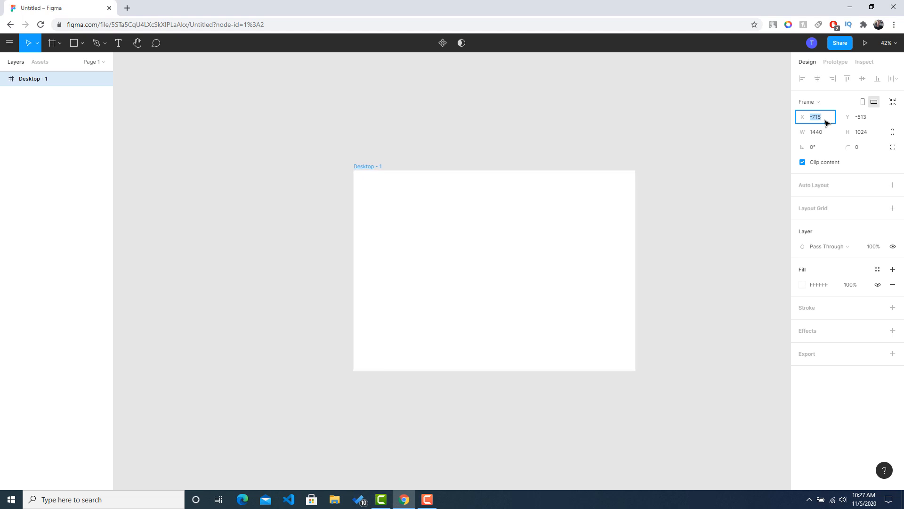
{"action": "key", "text": "Up"}
{"action": "key", "text": "Up"}
{"action": "key", "text": "Up"}
{"action": "key", "text": "Up"}
{"action": "key", "text": "Up"}
{"action": "key", "text": "Up"}
{"action": "key", "text": "Up"}
{"action": "key", "text": "Up"}
{"action": "key", "text": "Up"}
{"action": "key", "text": "Up"}
{"action": "key", "text": "Up"}
{"action": "key", "text": "Up"}
{"action": "key", "text": "Up"}
{"action": "key", "text": "Up"}
{"action": "key", "text": "Up"}
{"action": "key", "text": "Up"}
{"action": "key", "text": "Up"}
{"action": "key", "text": "Up"}
{"action": "key", "text": "Up"}
{"action": "key", "text": "Up"}
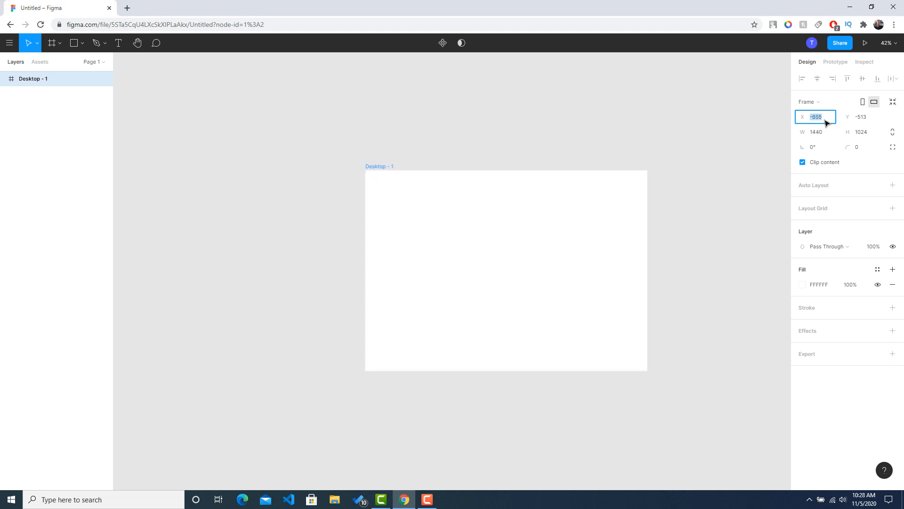
{"action": "key", "text": "Up"}
{"action": "key", "text": "Up"}
{"action": "key", "text": "Up"}
{"action": "key", "text": "Up"}
{"action": "key", "text": "Up"}
{"action": "key", "text": "Up"}
{"action": "key", "text": "Up"}
{"action": "key", "text": "Up"}
{"action": "key", "text": "Up"}
{"action": "key", "text": "Up"}
{"action": "key", "text": "Up"}
{"action": "key", "text": "Up"}
{"action": "key", "text": "Up"}
{"action": "key", "text": "Up"}
{"action": "key", "text": "Up"}
{"action": "key", "text": "Up"}
{"action": "key", "text": "Up"}
{"action": "key", "text": "Up"}
{"action": "key", "text": "Up"}
{"action": "key", "text": "Up"}
Shift the desktop frame vertically by raising its Y position to -446, and deselect the frame
{"action": "left_click", "coordinate": [872, 117]}
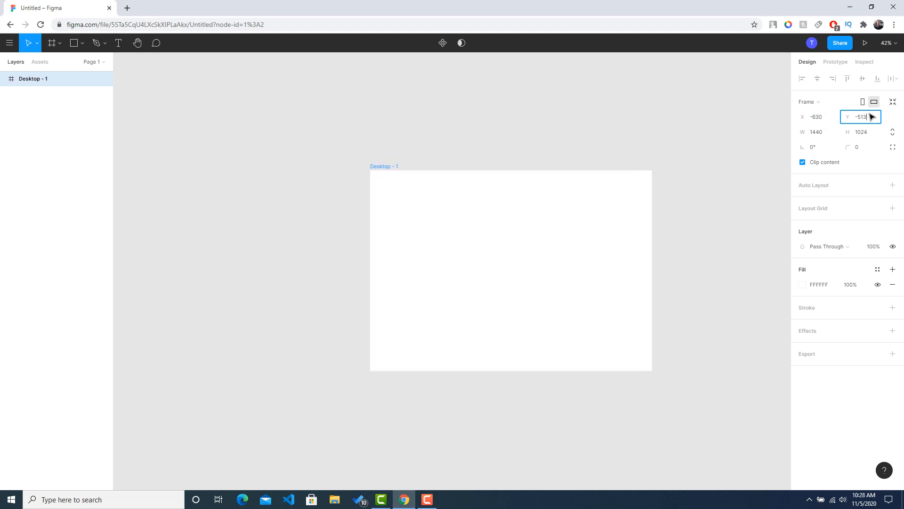
{"action": "key", "text": "Down"}
{"action": "key", "text": "Up"}
{"action": "key", "text": "Up"}
{"action": "key", "text": "Up"}
{"action": "key", "text": "Up"}
{"action": "key", "text": "Up"}
{"action": "key", "text": "Up"}
{"action": "key", "text": "Up"}
{"action": "key", "text": "Up"}
{"action": "key", "text": "Up"}
{"action": "key", "text": "Up"}
{"action": "key", "text": "Up"}
{"action": "key", "text": "Up"}
{"action": "key", "text": "Up"}
{"action": "key", "text": "Up"}
{"action": "key", "text": "Up"}
{"action": "key", "text": "Up"}
{"action": "key", "text": "Up"}
{"action": "key", "text": "Up"}
{"action": "key", "text": "Up"}
{"action": "key", "text": "Up"}
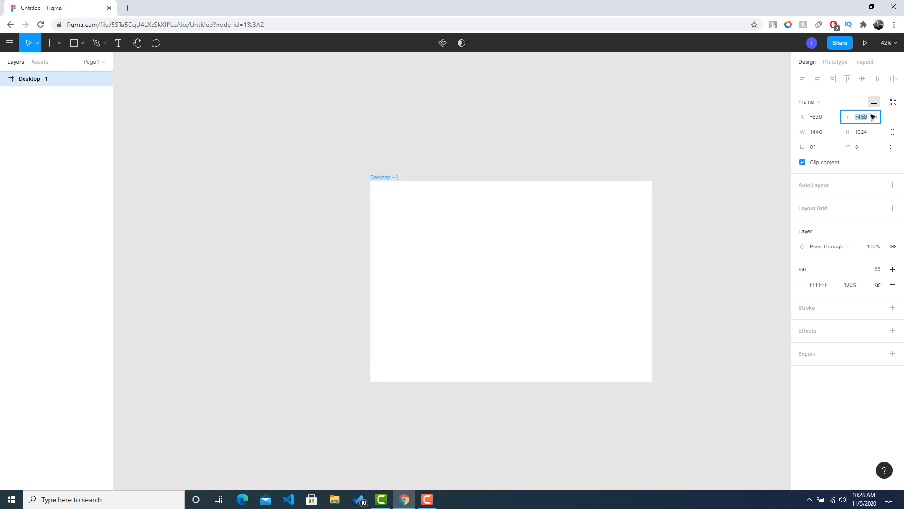
{"action": "key", "text": "Up"}
{"action": "key", "text": "Up"}
{"action": "key", "text": "Up"}
{"action": "key", "text": "Up"}
{"action": "key", "text": "Up"}
{"action": "key", "text": "Up"}
{"action": "key", "text": "Up"}
{"action": "key", "text": "Up"}
{"action": "key", "text": "Up"}
{"action": "key", "text": "Up"}
{"action": "key", "text": "Up"}
{"action": "key", "text": "Up"}
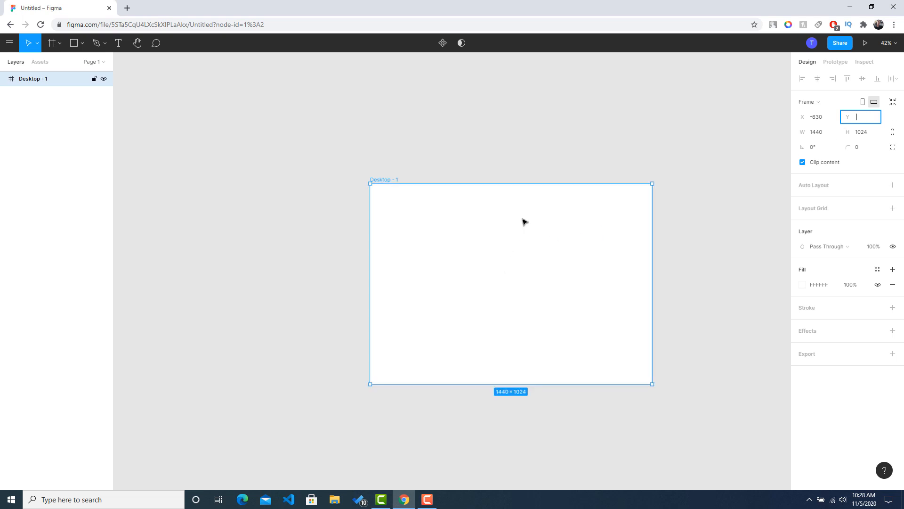
{"action": "left_click", "coordinate": [517, 102]}
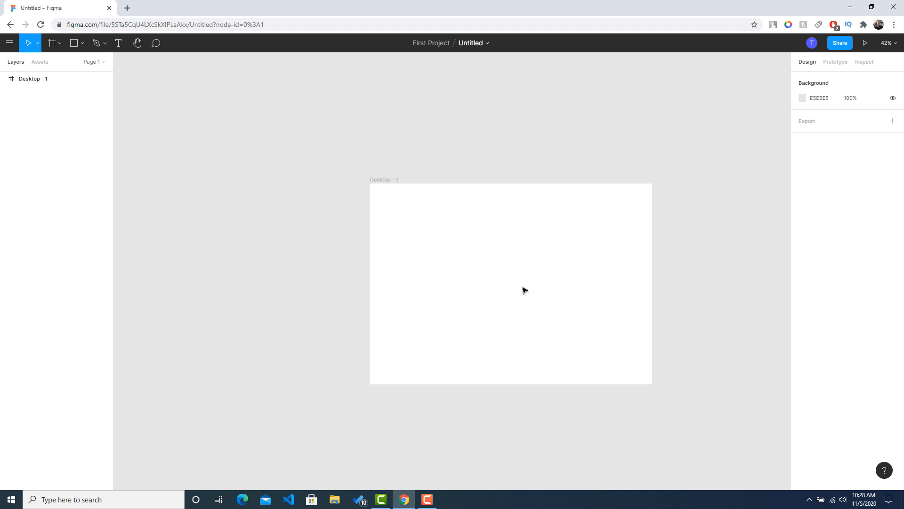
Rename the Desktop - 1 frame to the designer's first name in possessive form followed by "Practice Page"
{"action": "left_click_drag", "start_coordinate": [507, 283], "coordinate": [430, 252]}
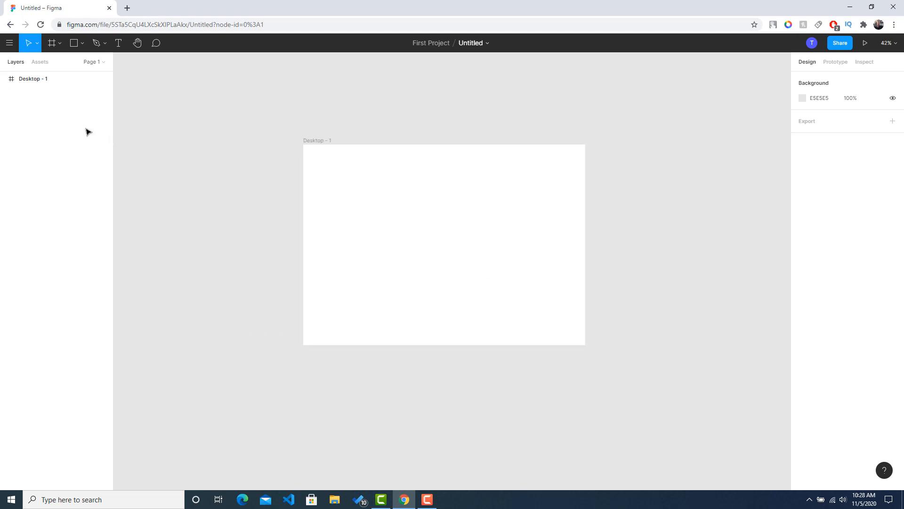
{"action": "left_click", "coordinate": [43, 84]}
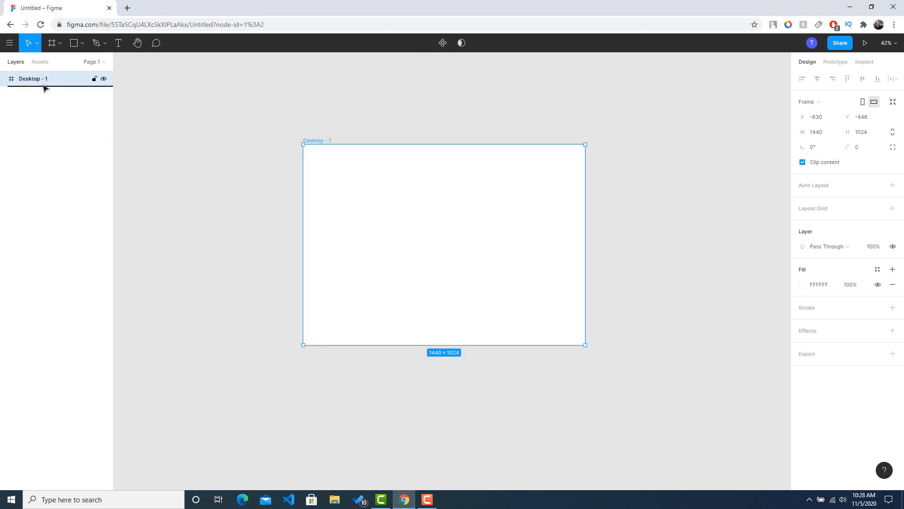
{"action": "double_click", "coordinate": [44, 82]}
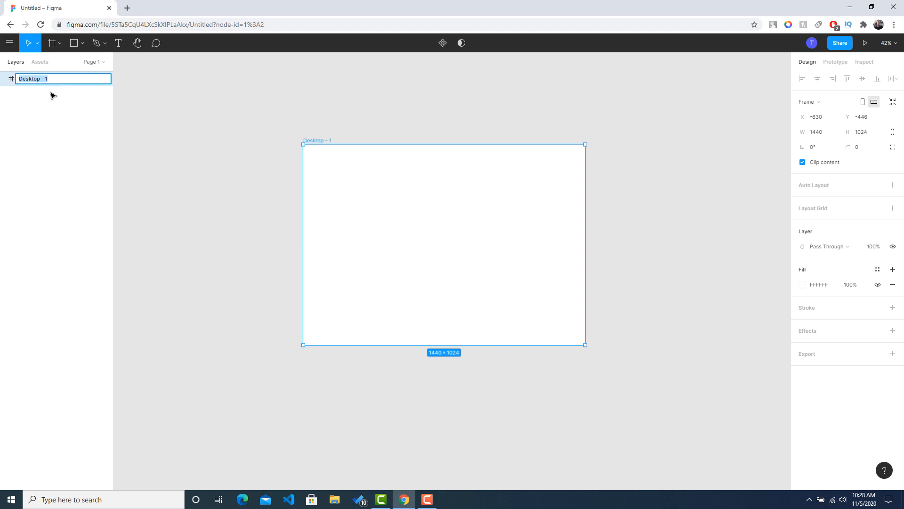
{"action": "type", "text": "Tai"}
{"action": "key", "text": "Return"}
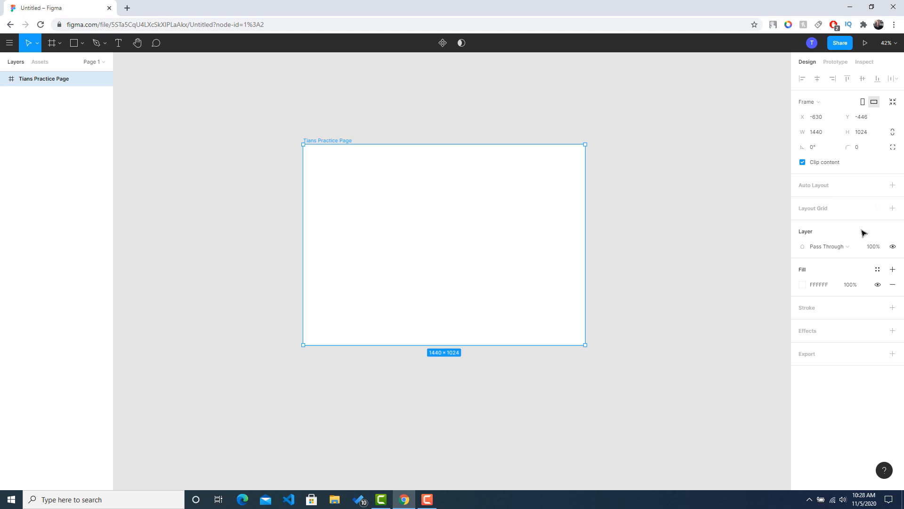
Add a layout grid to the practice page frame and change its type from Grid to Columns
{"action": "left_click", "coordinate": [857, 192]}
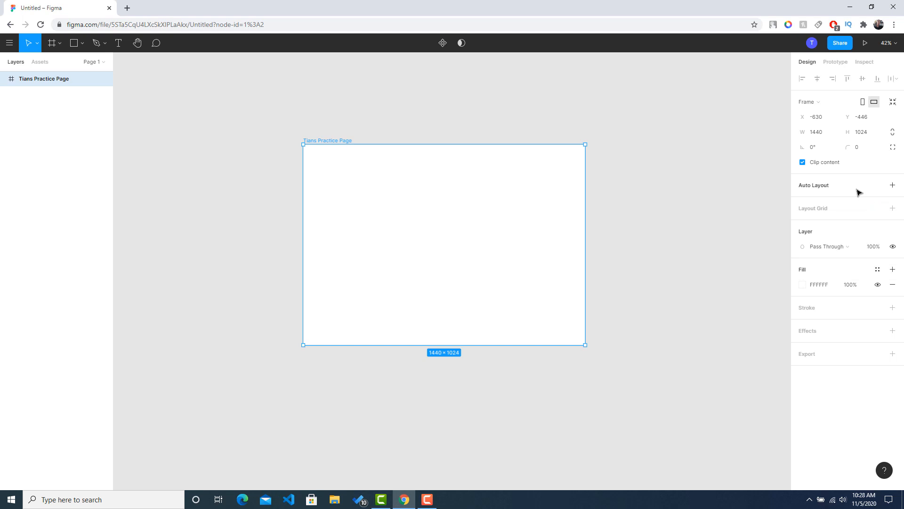
{"action": "left_click", "coordinate": [893, 210]}
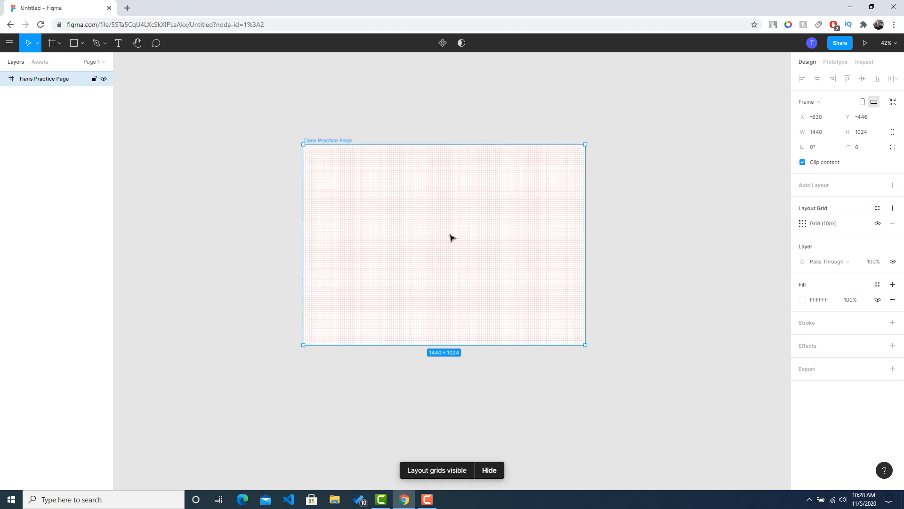
{"action": "left_click", "coordinate": [804, 226]}
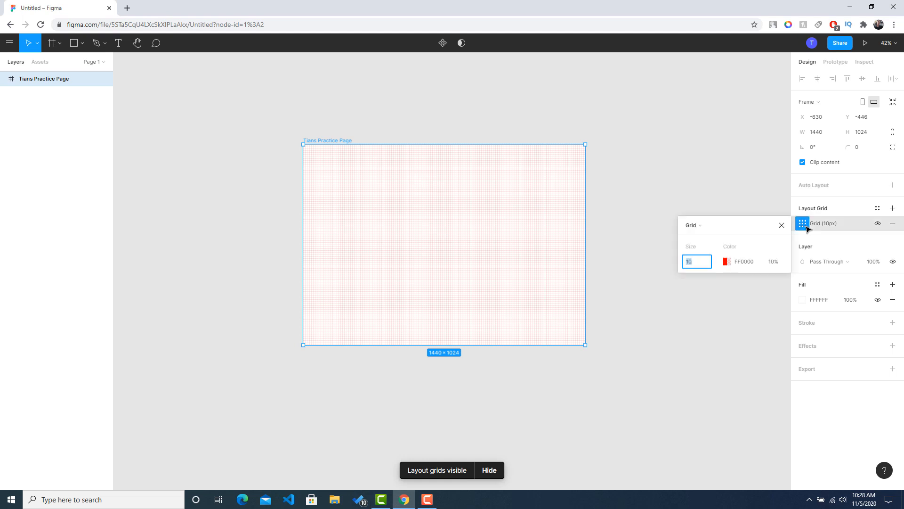
{"action": "left_click", "coordinate": [702, 227]}
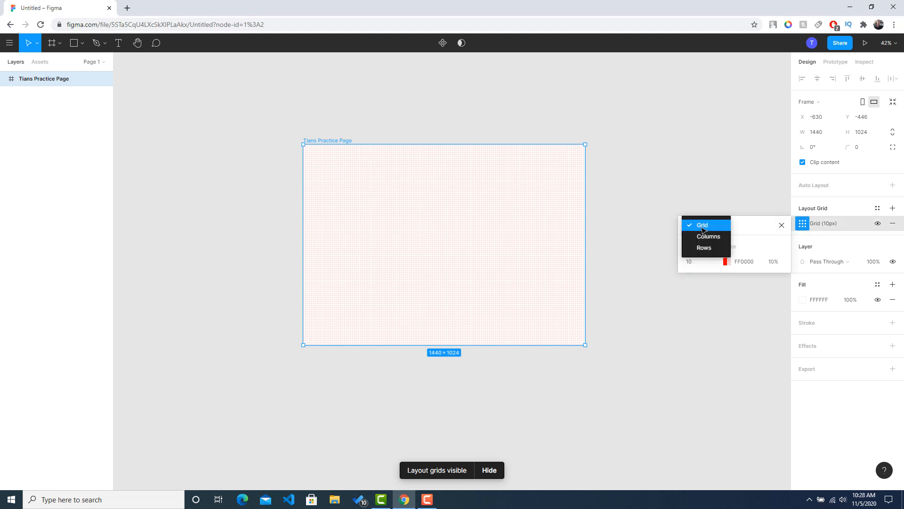
{"action": "left_click", "coordinate": [708, 238]}
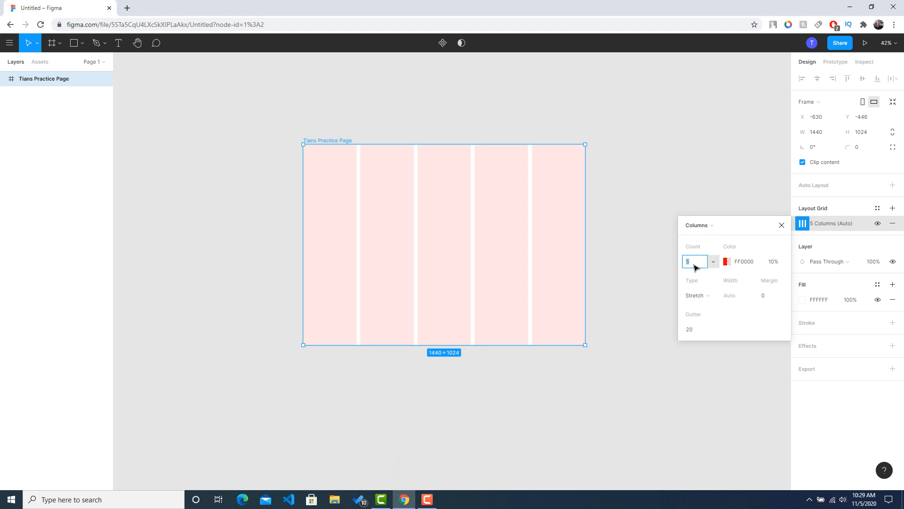
Set the layout grid's column count to 8 and finally to 10, and hide the grid
{"action": "type", "text": "8"}
{"action": "key", "text": "Return"}
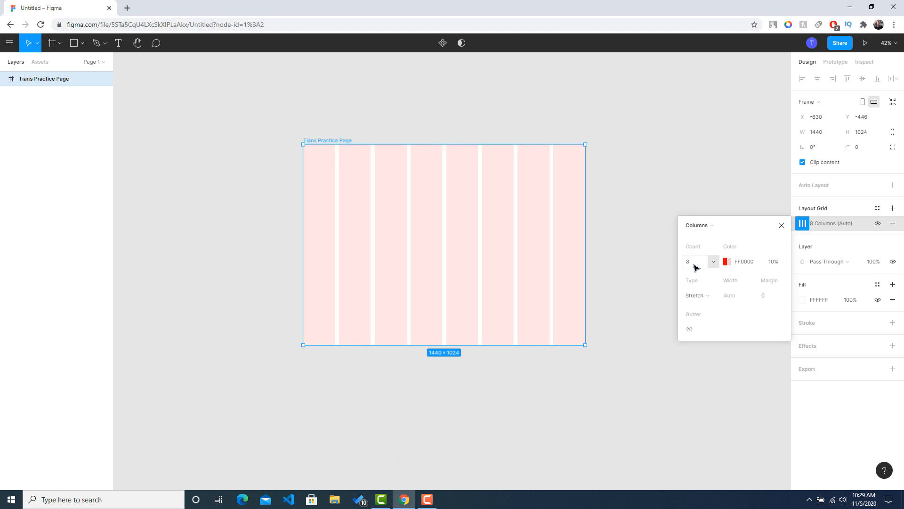
{"action": "key", "text": "ctrl+a"}
{"action": "key", "text": "Return"}
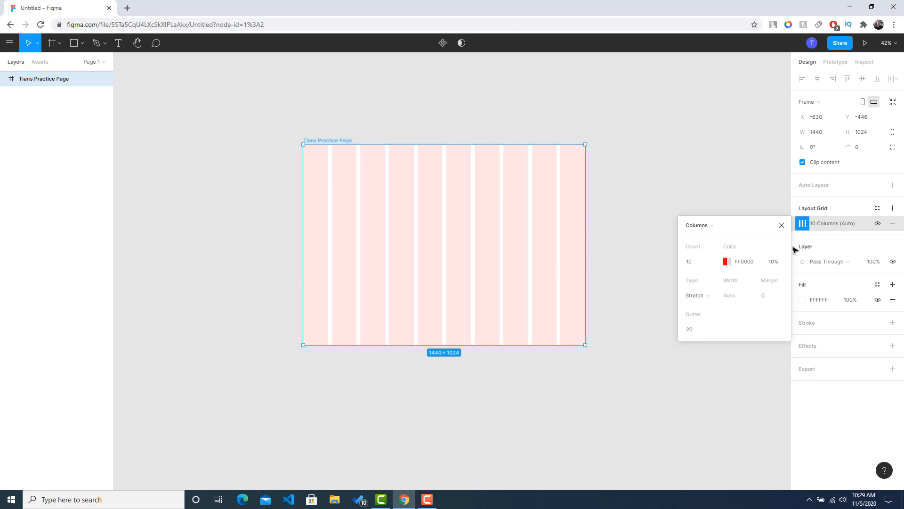
{"action": "left_click", "coordinate": [878, 225]}
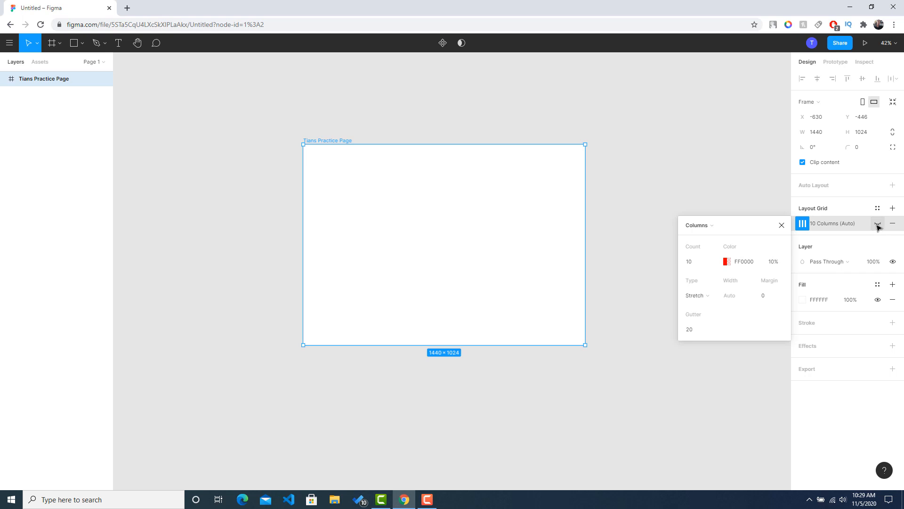
{"action": "left_click", "coordinate": [782, 226]}
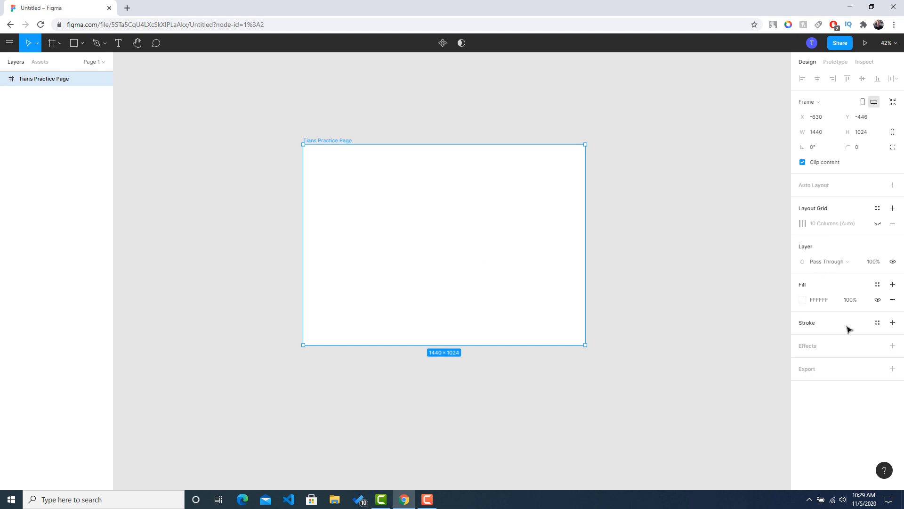
Change the frame's fill to the dusty pink B28A8A and convert it to a linear gradient
{"action": "left_click", "coordinate": [803, 300]}
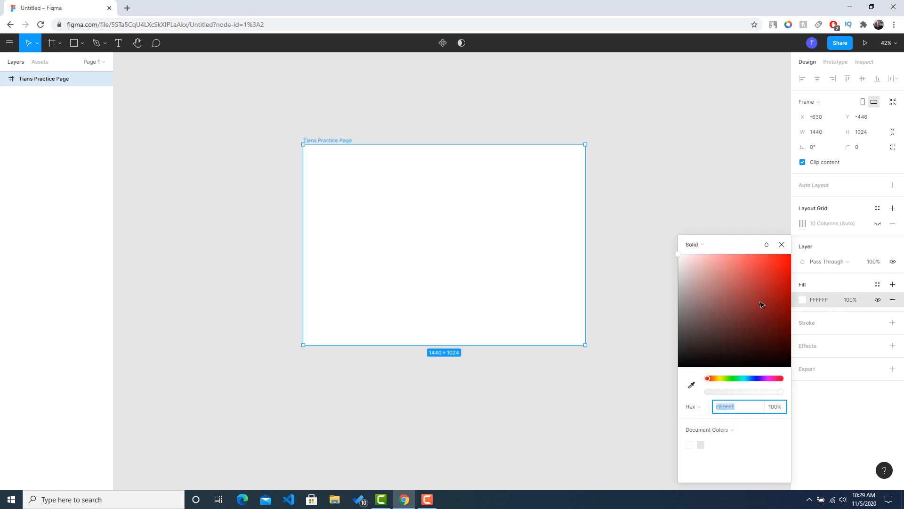
{"action": "left_click_drag", "start_coordinate": [763, 303], "coordinate": [706, 294]}
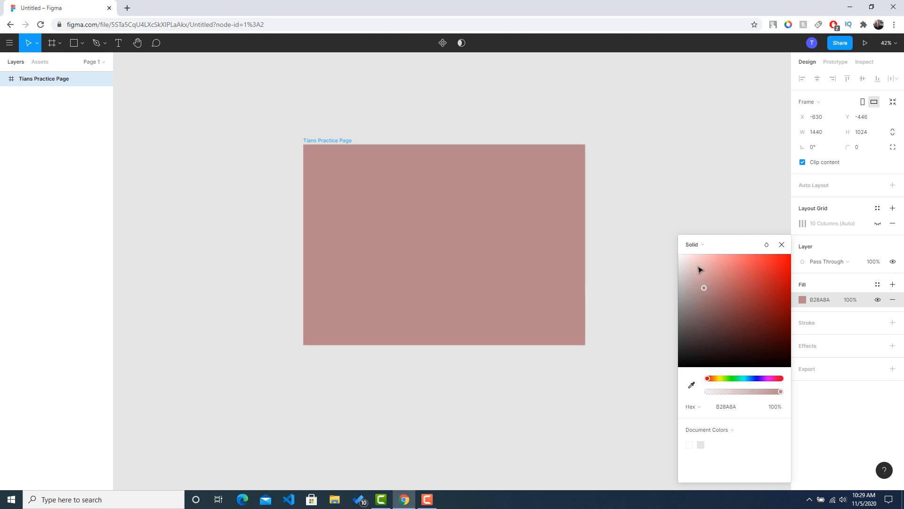
{"action": "left_click", "coordinate": [702, 245]}
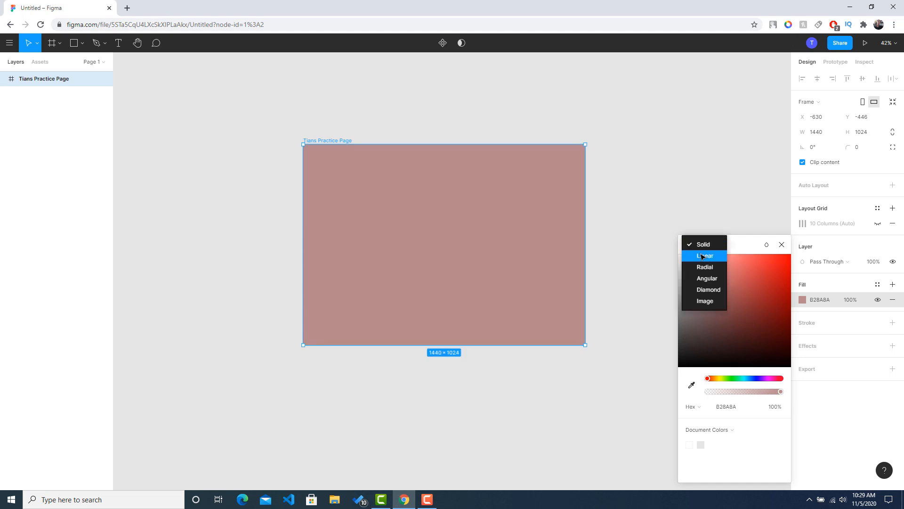
{"action": "left_click", "coordinate": [703, 255]}
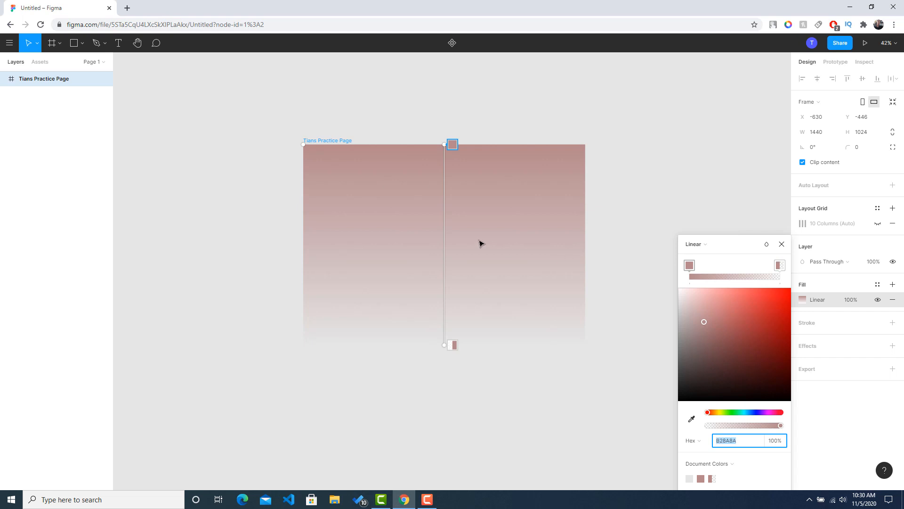
Recolour the gradient's first stop to a light green and its transparent end stop to blue 343BEF
{"action": "left_click", "coordinate": [737, 413]}
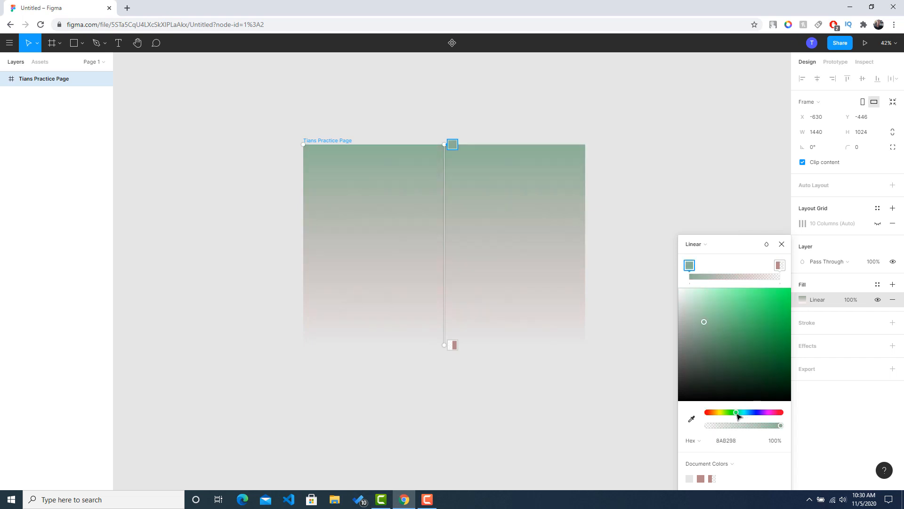
{"action": "left_click_drag", "start_coordinate": [706, 321], "coordinate": [734, 300]}
{"action": "left_click", "coordinate": [780, 265]}
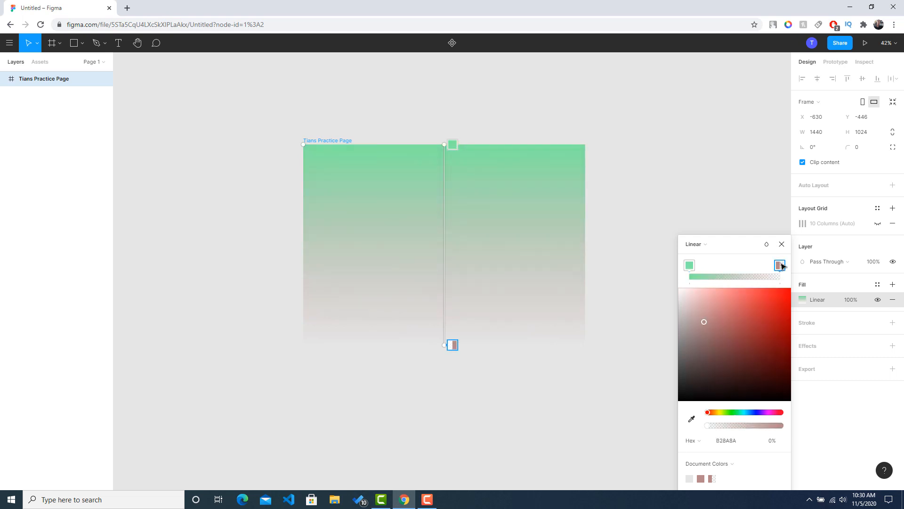
{"action": "left_click", "coordinate": [756, 412]}
{"action": "left_click_drag", "start_coordinate": [741, 362], "coordinate": [765, 301]}
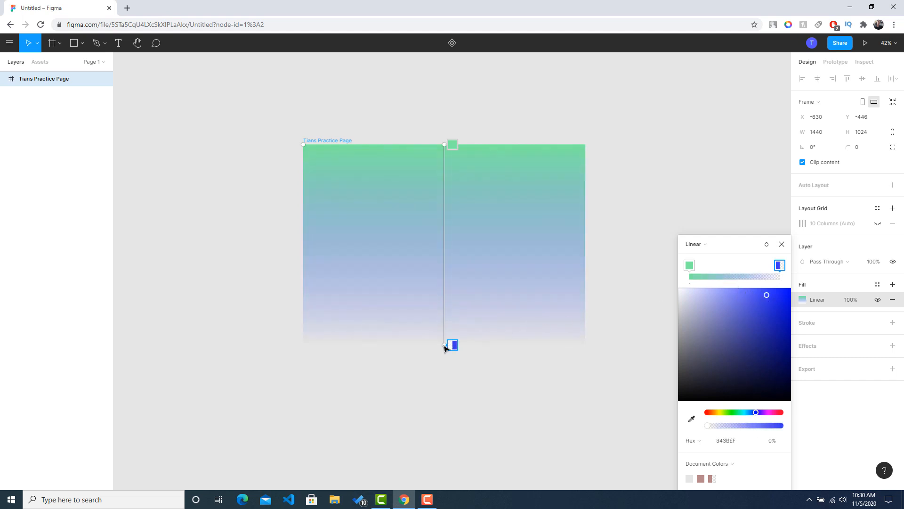
Run the gradient diagonally from the frame's upper-right corner to its lower-left corner, and switch the fill off and back on
{"action": "left_click_drag", "start_coordinate": [443, 347], "coordinate": [310, 349]}
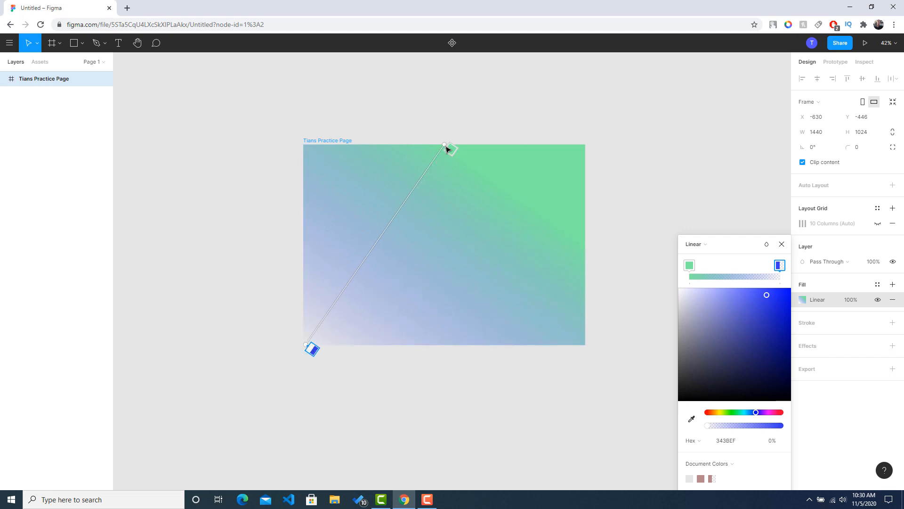
{"action": "left_click_drag", "start_coordinate": [444, 148], "coordinate": [587, 150]}
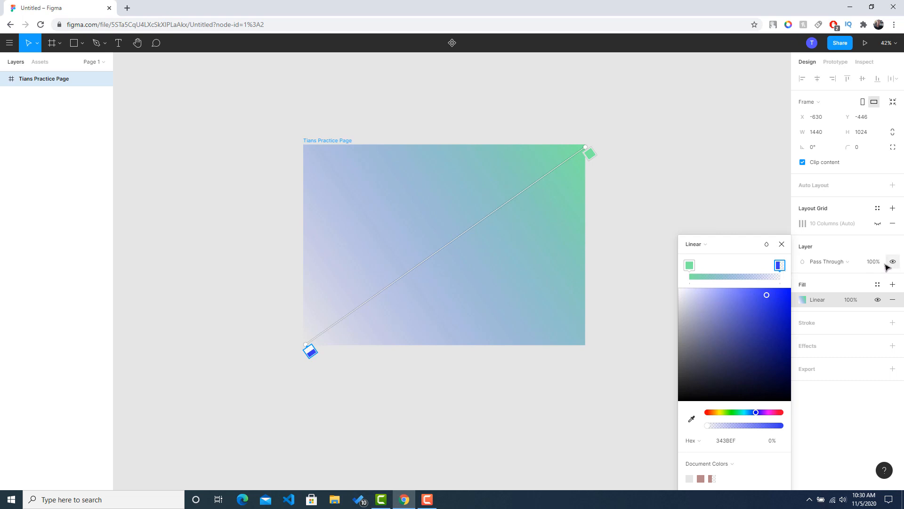
{"action": "left_click", "coordinate": [878, 299]}
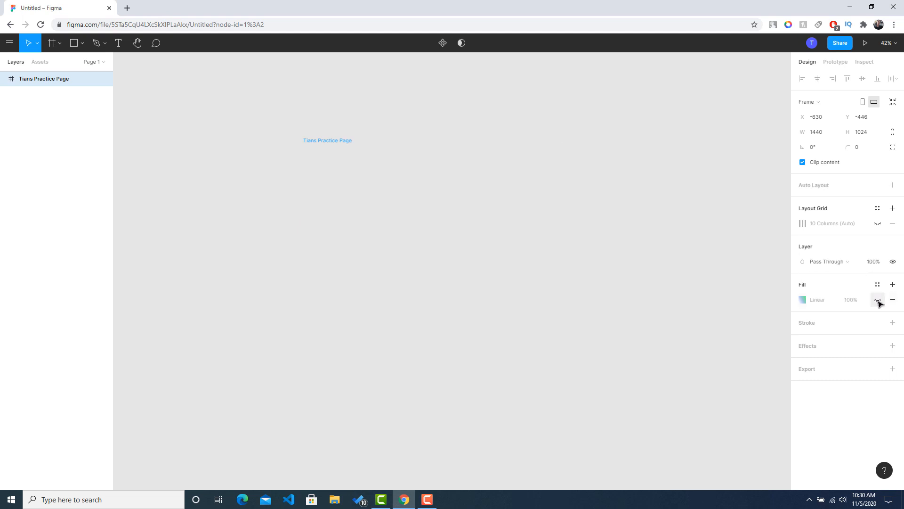
{"action": "left_click", "coordinate": [878, 301]}
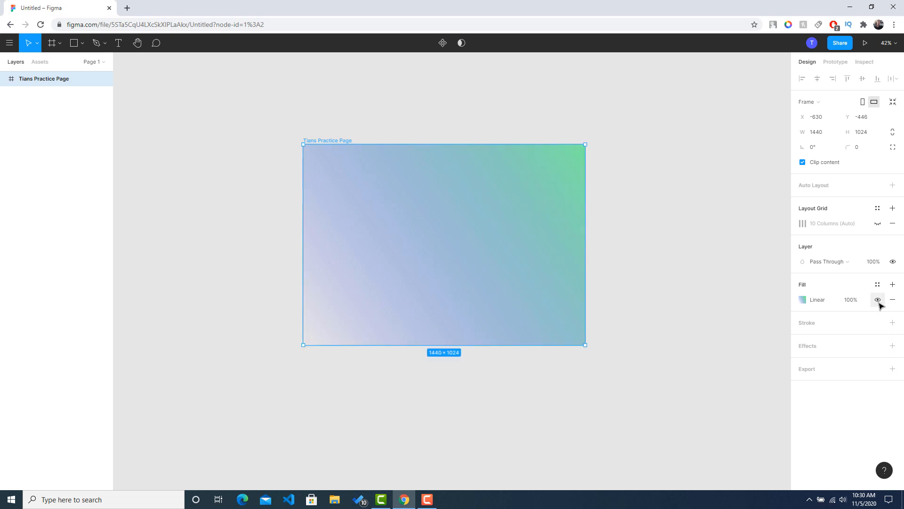
Hide the frame's gradient fill and show it again, keeping the frame selected
{"action": "left_click", "coordinate": [878, 300]}
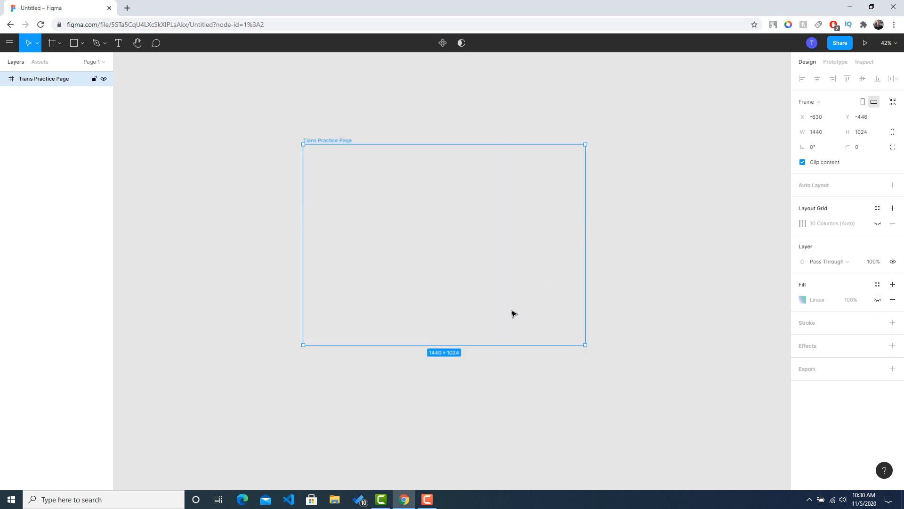
{"action": "left_click", "coordinate": [878, 302]}
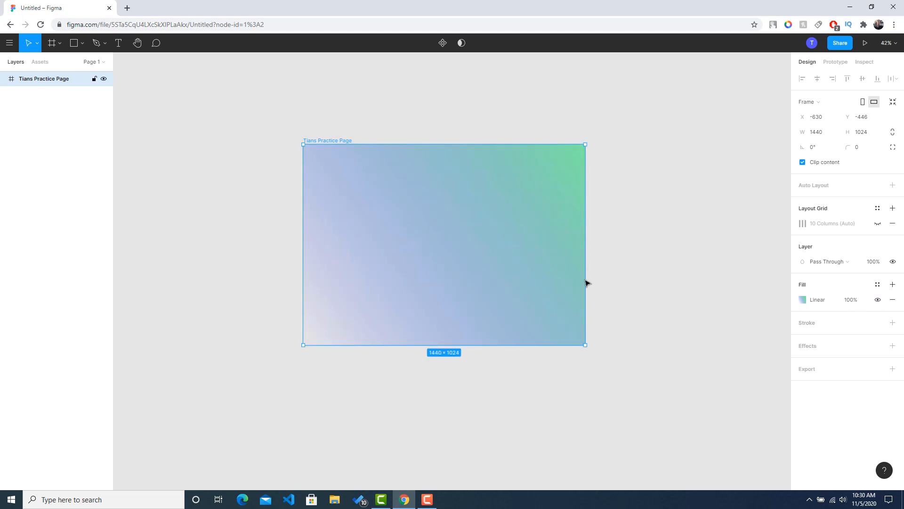
{"action": "left_click", "coordinate": [637, 262]}
{"action": "left_click", "coordinate": [376, 267]}
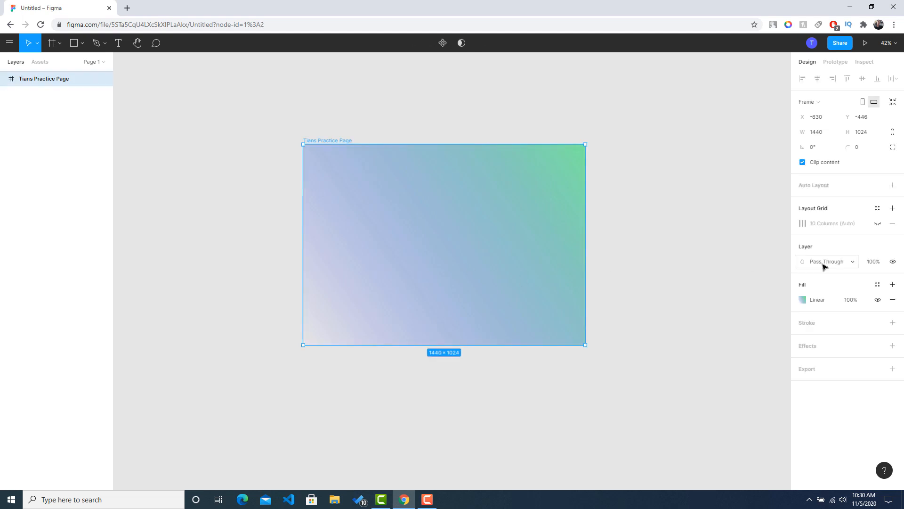
Change the frame's fill from the linear gradient to solid white FFFFFF
{"action": "left_click", "coordinate": [818, 303]}
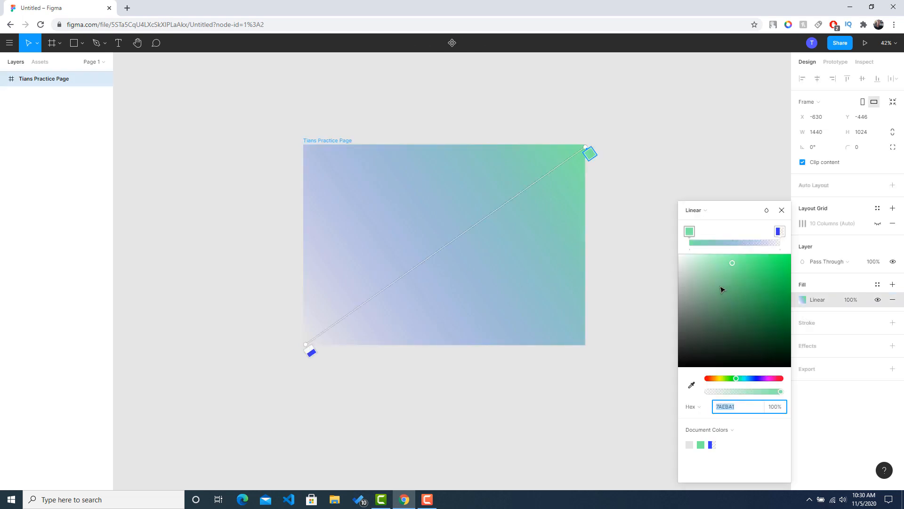
{"action": "left_click", "coordinate": [702, 211]}
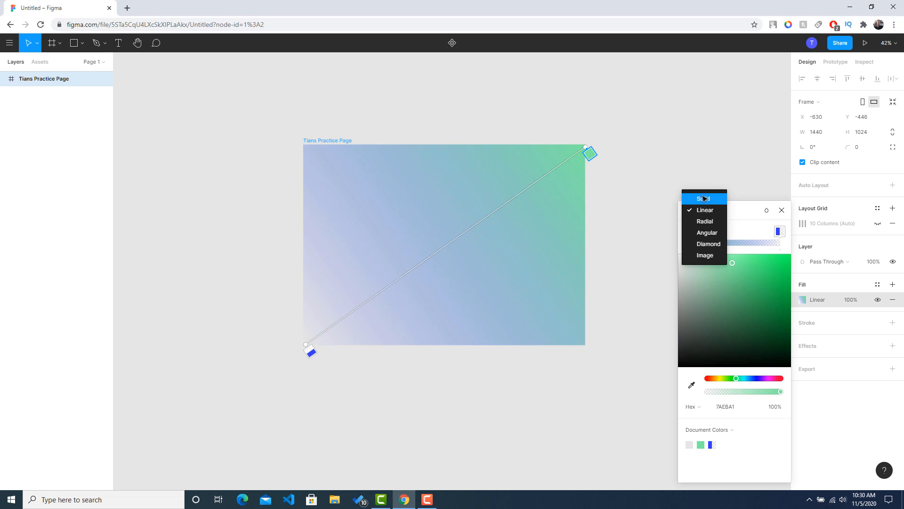
{"action": "left_click", "coordinate": [703, 196]}
{"action": "left_click_drag", "start_coordinate": [715, 294], "coordinate": [658, 206]}
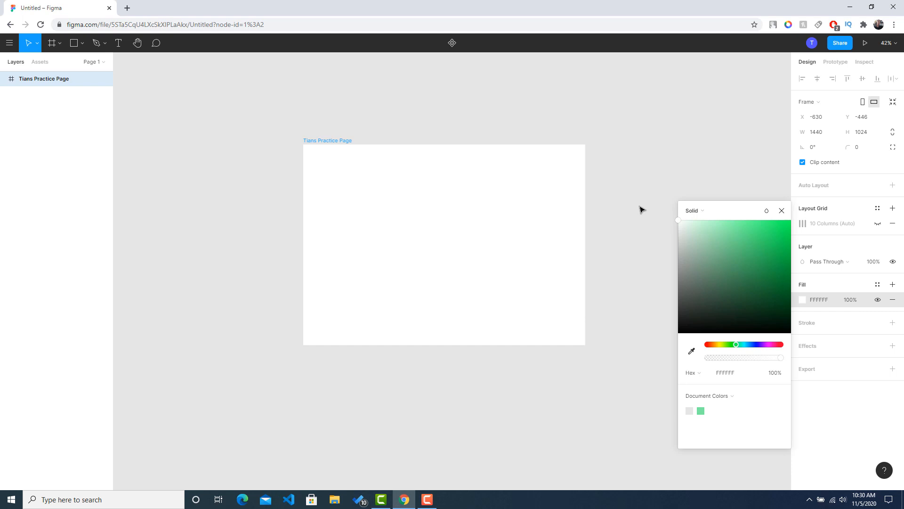
{"action": "left_click", "coordinate": [782, 210]}
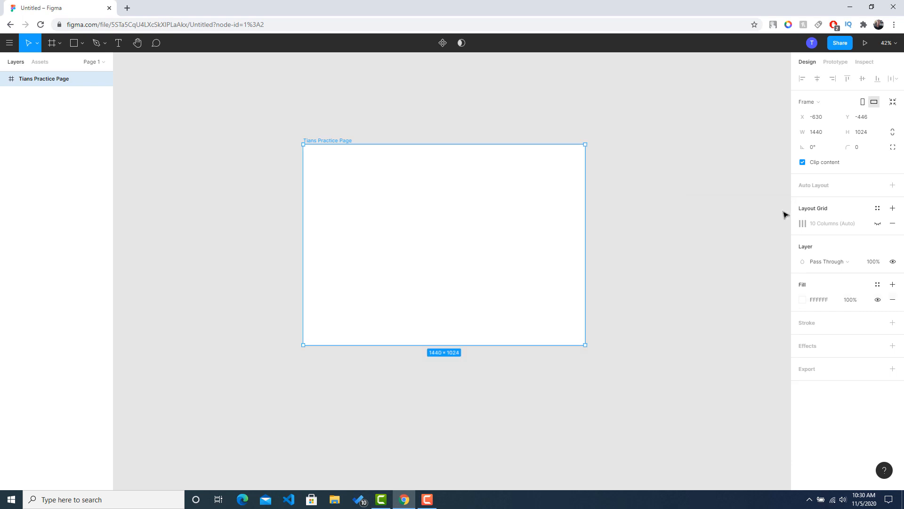
{"action": "left_click", "coordinate": [687, 236]}
{"action": "left_click", "coordinate": [537, 208]}
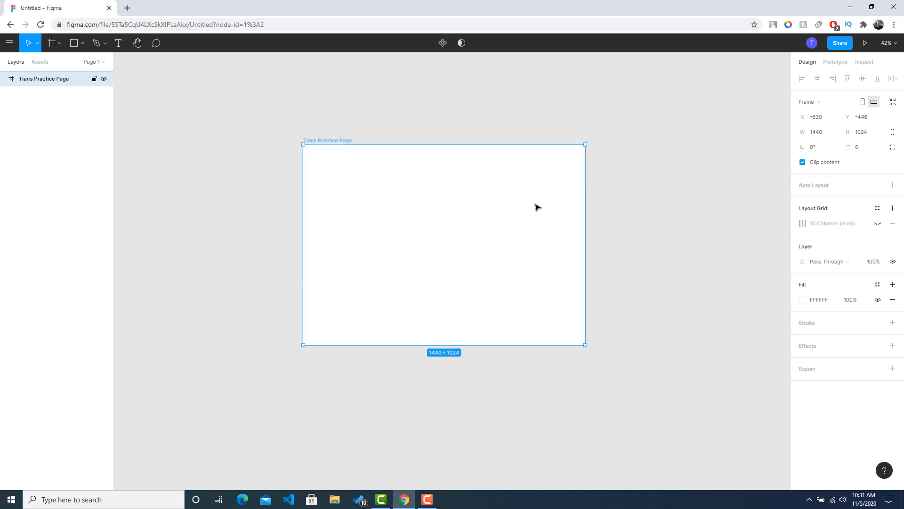
Switch the frame to portrait orientation and return it to landscape
{"action": "left_click", "coordinate": [861, 102]}
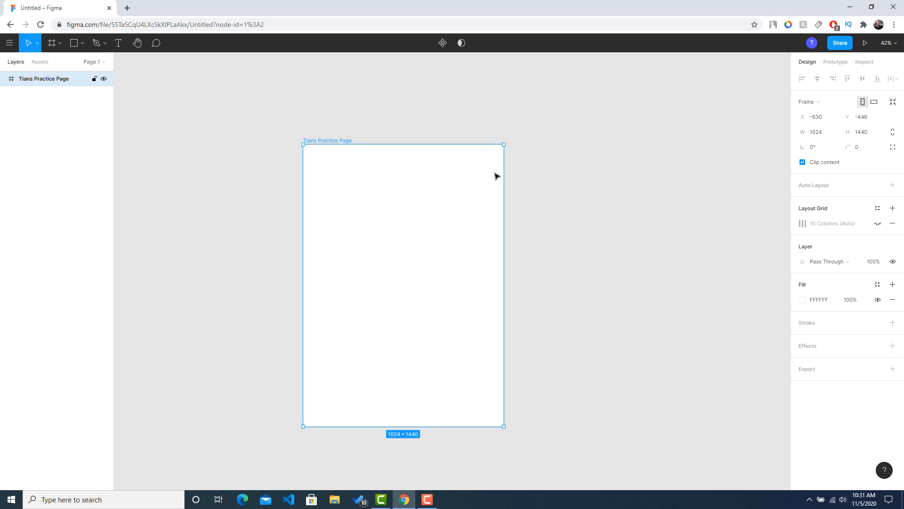
{"action": "left_click", "coordinate": [875, 102]}
{"action": "left_click", "coordinate": [863, 102]}
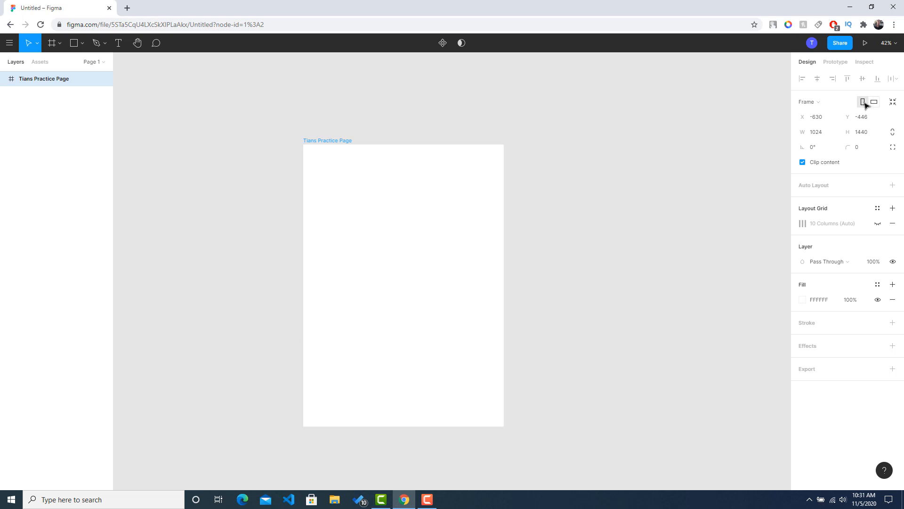
{"action": "left_click", "coordinate": [875, 103]}
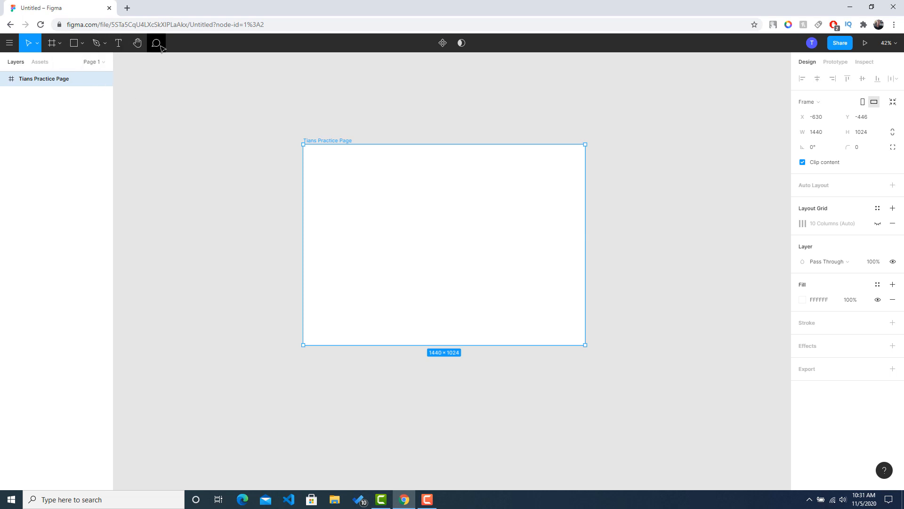
Draw a rectangle about 291 × 161 in the upper-left part of the frame
{"action": "left_click", "coordinate": [60, 48]}
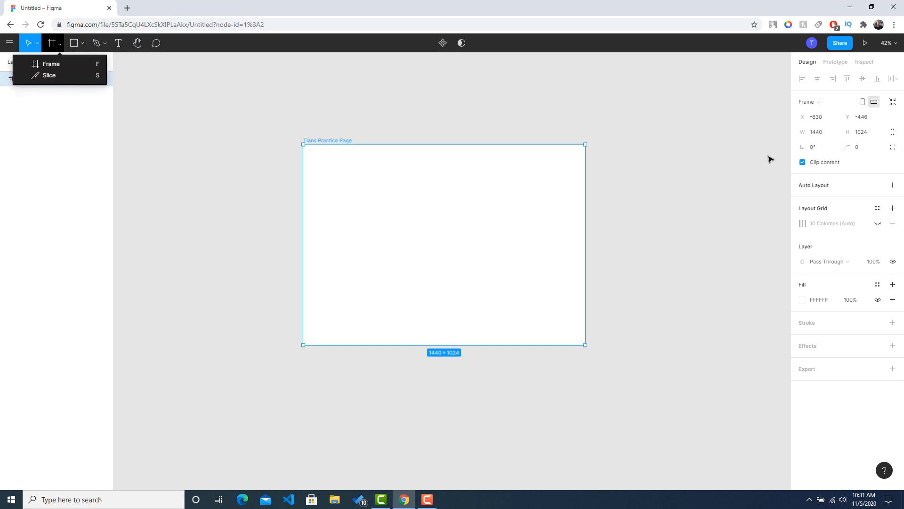
{"action": "left_click", "coordinate": [83, 43]}
{"action": "left_click", "coordinate": [82, 43]}
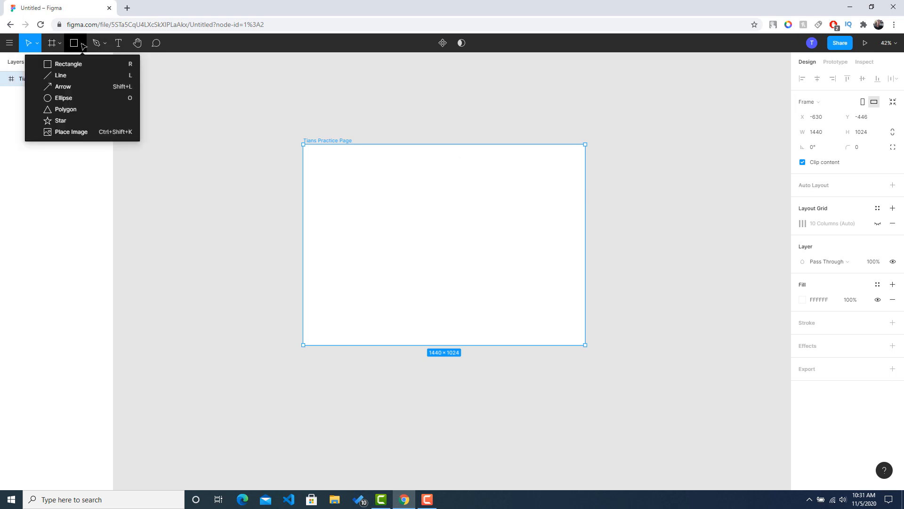
{"action": "left_click", "coordinate": [61, 66]}
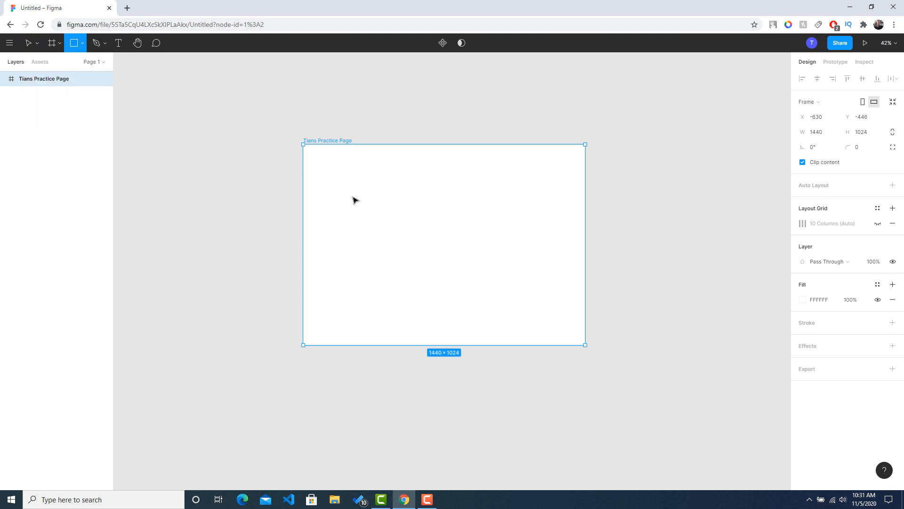
{"action": "left_click_drag", "start_coordinate": [352, 196], "coordinate": [410, 228]}
{"action": "left_click", "coordinate": [517, 135]}
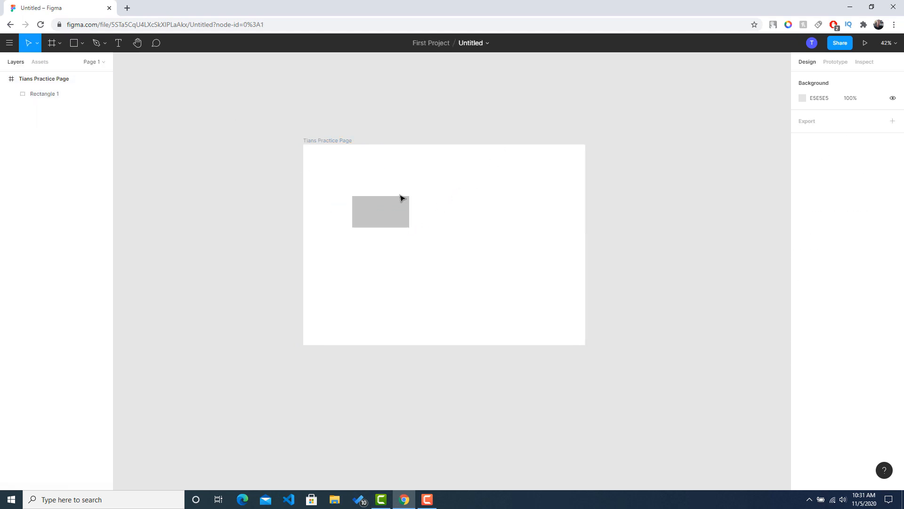
Draw a circle to the right of the rectangle with the Ellipse tool
{"action": "left_click", "coordinate": [73, 43]}
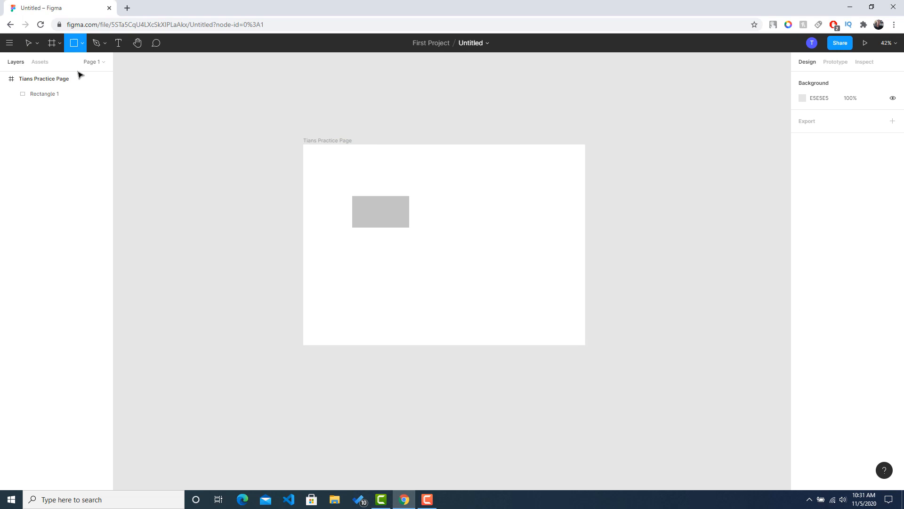
{"action": "left_click", "coordinate": [83, 43]}
{"action": "left_click", "coordinate": [75, 99]}
{"action": "mouse_move", "coordinate": [440, 181]}
{"action": "left_mouse_down"}
{"action": "mouse_move", "coordinate": [495, 233]}
{"action": "mouse_move", "coordinate": [483, 200]}
{"action": "mouse_move", "coordinate": [466, 216]}
{"action": "mouse_move", "coordinate": [491, 220]}
{"action": "mouse_move", "coordinate": [519, 246]}
{"action": "mouse_move", "coordinate": [481, 225]}
{"action": "mouse_move", "coordinate": [490, 229]}
{"action": "left_mouse_up"}
{"action": "left_click", "coordinate": [257, 155]}
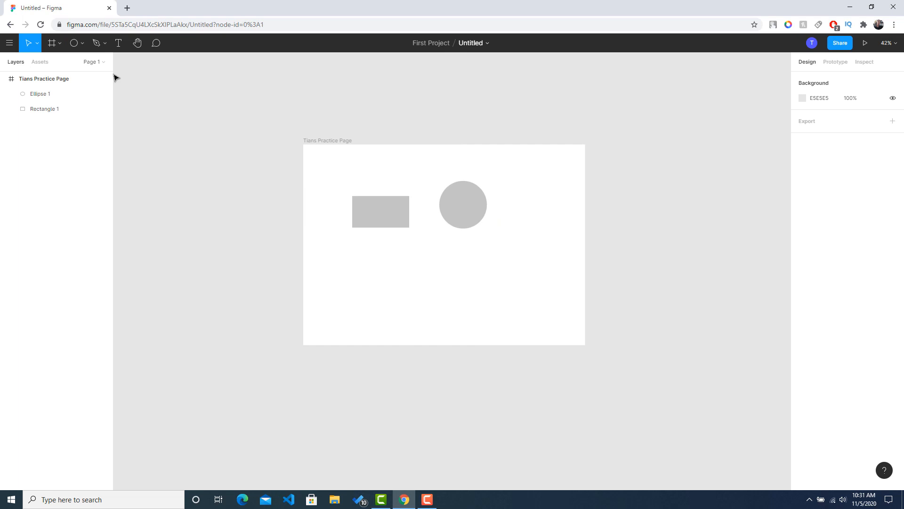
Place a triangle below the rectangle with the Polygon tool and enlarge it
{"action": "left_click", "coordinate": [83, 44]}
{"action": "left_click", "coordinate": [56, 107]}
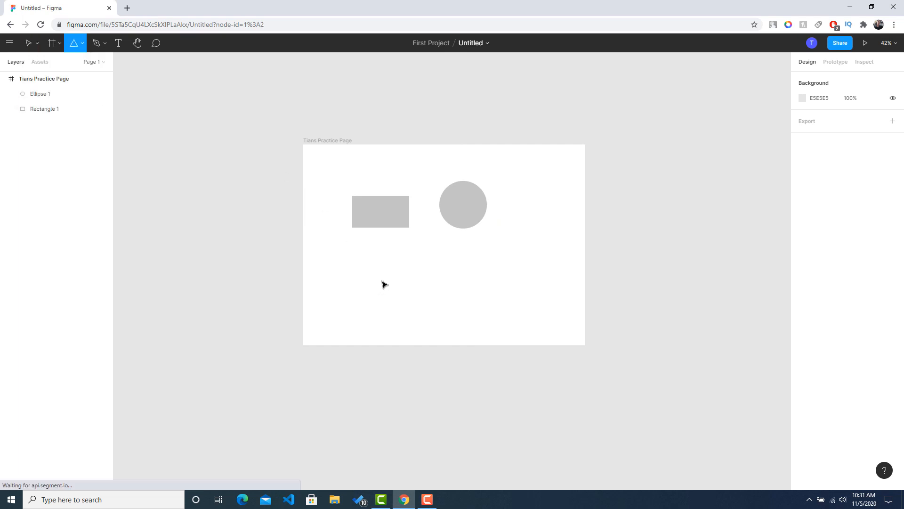
{"action": "left_click", "coordinate": [384, 283]}
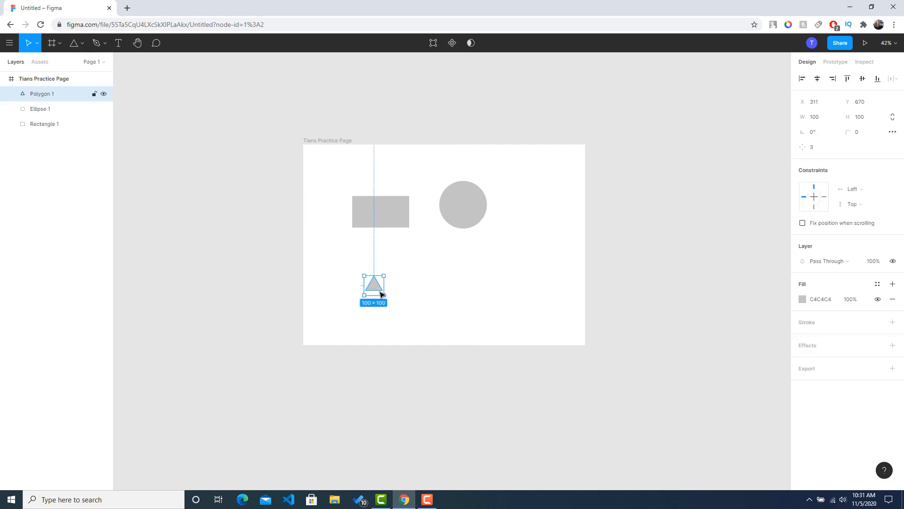
{"action": "left_click_drag", "start_coordinate": [385, 296], "coordinate": [428, 307]}
{"action": "left_click", "coordinate": [320, 254]}
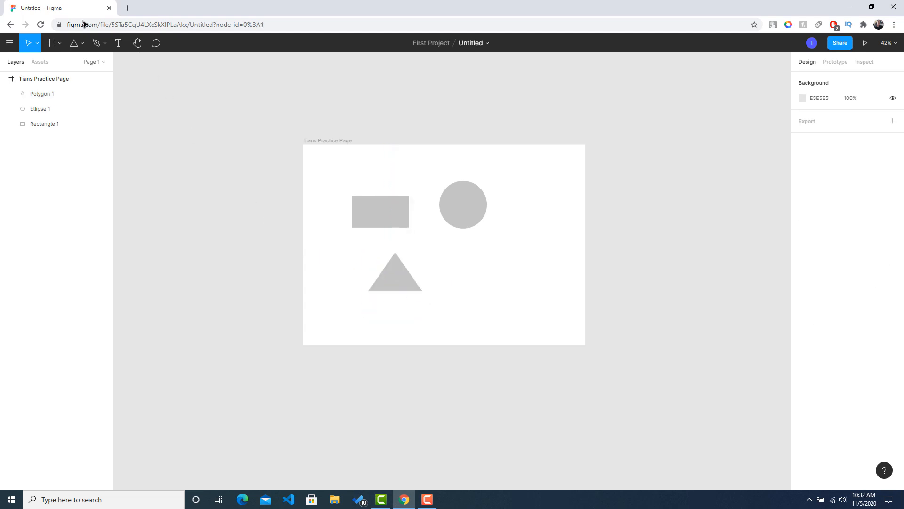
Draw a star about 346 × 433 to the right of the triangle and delete it
{"action": "left_click", "coordinate": [82, 43]}
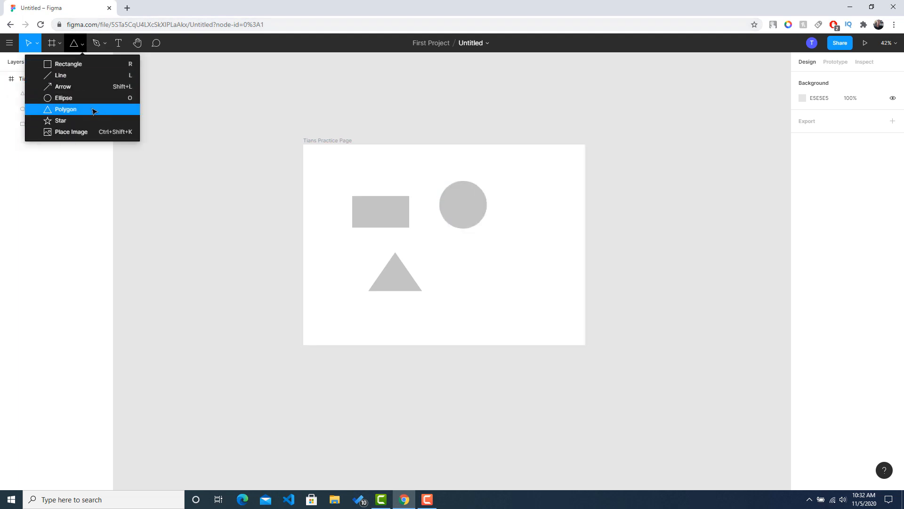
{"action": "left_click", "coordinate": [82, 120]}
{"action": "mouse_move", "coordinate": [454, 245]}
{"action": "left_mouse_down"}
{"action": "mouse_move", "coordinate": [493, 292]}
{"action": "mouse_move", "coordinate": [523, 298]}
{"action": "left_mouse_up"}
{"action": "right_click", "coordinate": [498, 285]}
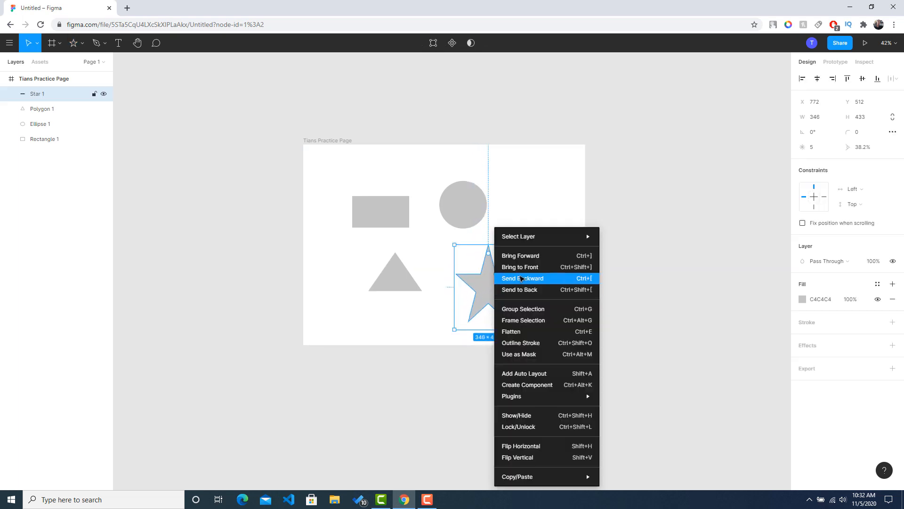
{"action": "left_click", "coordinate": [693, 138]}
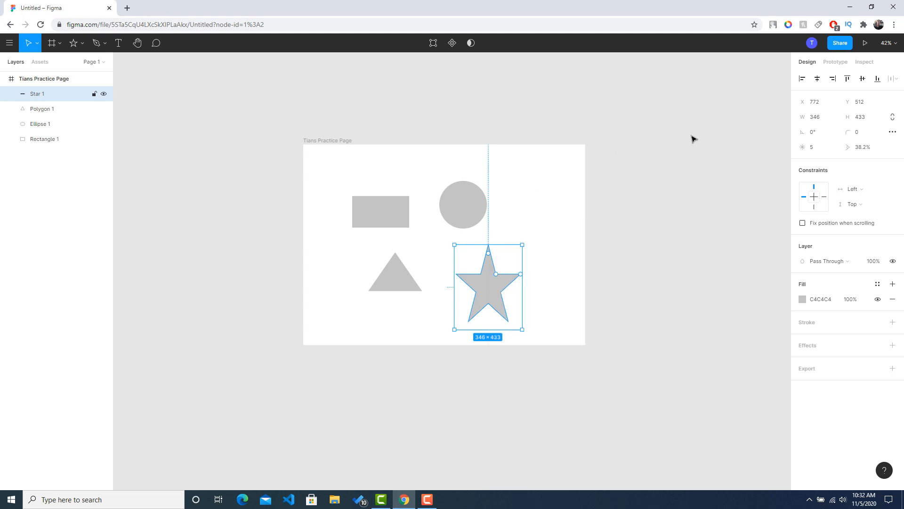
{"action": "key", "text": "Delete"}
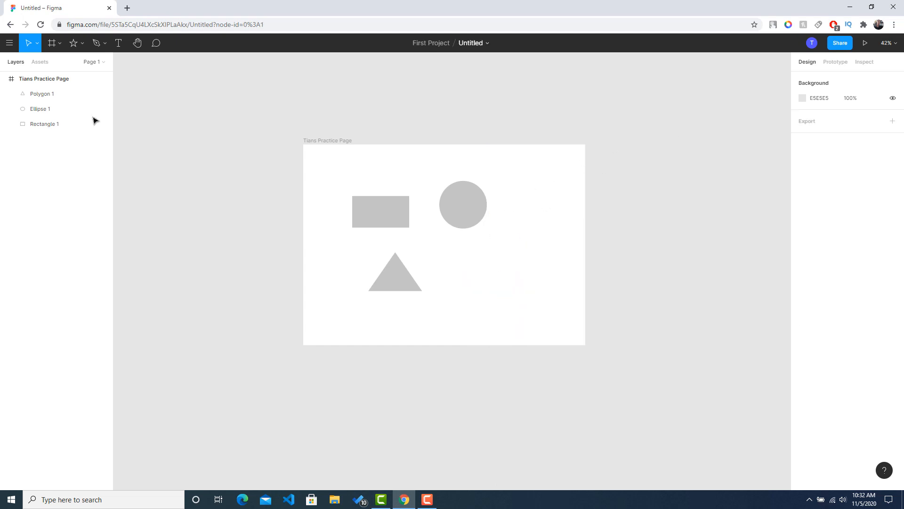
Draw an evenly proportioned star about 261 × 261 below the circle, to the right of the triangle
{"action": "left_click", "coordinate": [82, 42]}
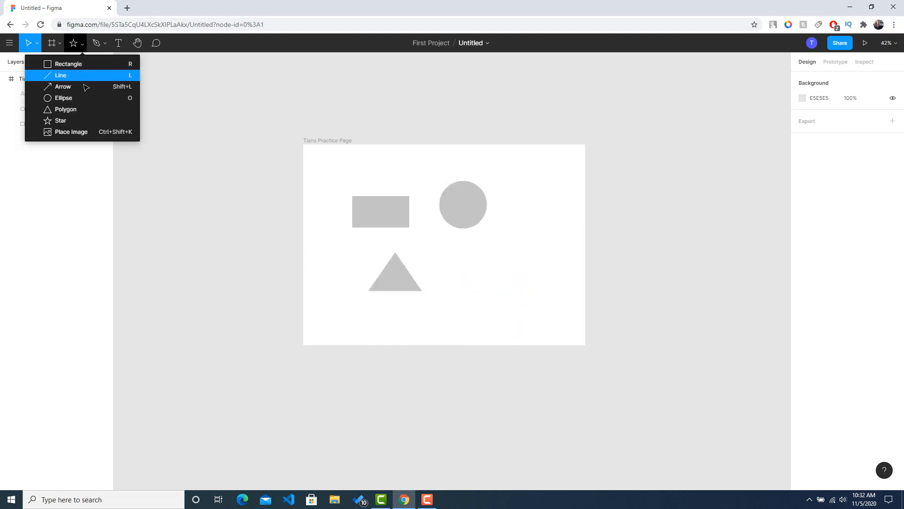
{"action": "left_click", "coordinate": [70, 121]}
{"action": "left_click_drag", "start_coordinate": [451, 276], "coordinate": [499, 298]}
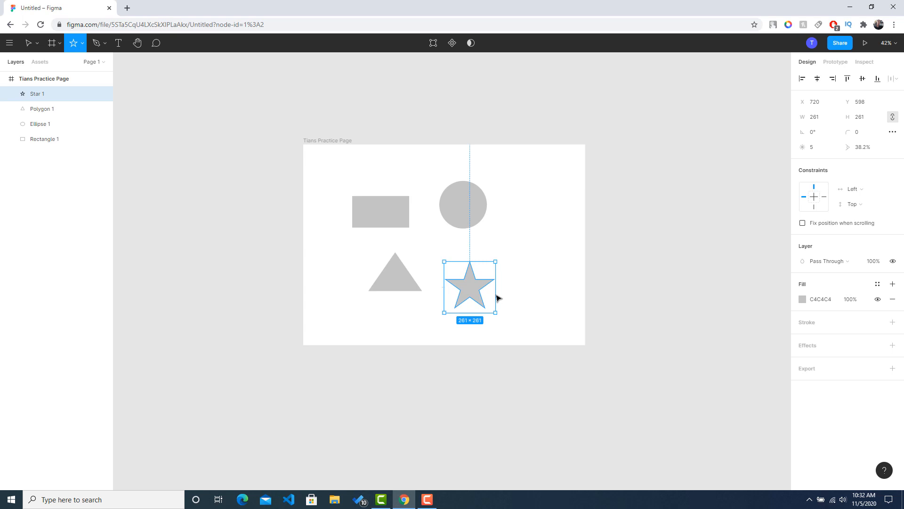
{"action": "mouse_move", "coordinate": [496, 294]}
{"action": "left_mouse_down"}
{"action": "mouse_move", "coordinate": [505, 301]}
{"action": "mouse_move", "coordinate": [485, 291]}
{"action": "mouse_move", "coordinate": [498, 299]}
{"action": "left_mouse_up"}
{"action": "left_click", "coordinate": [435, 274]}
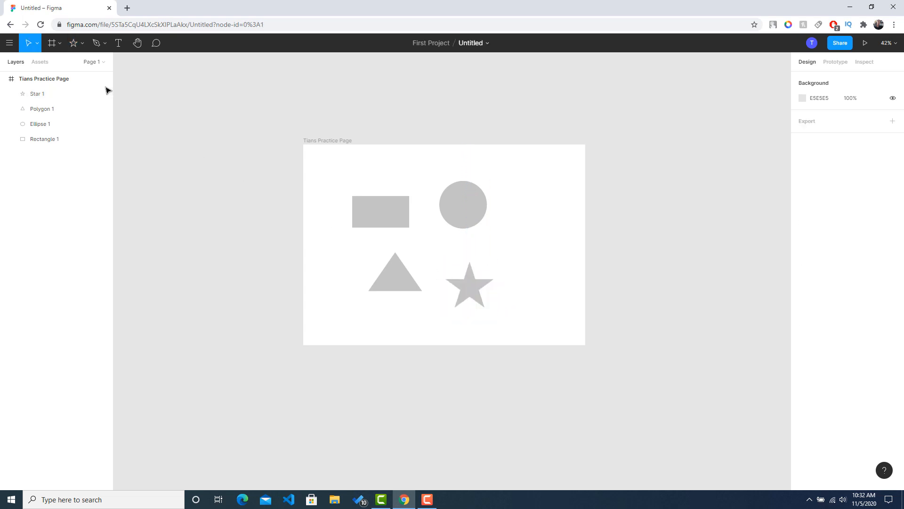
{"action": "left_click", "coordinate": [82, 43]}
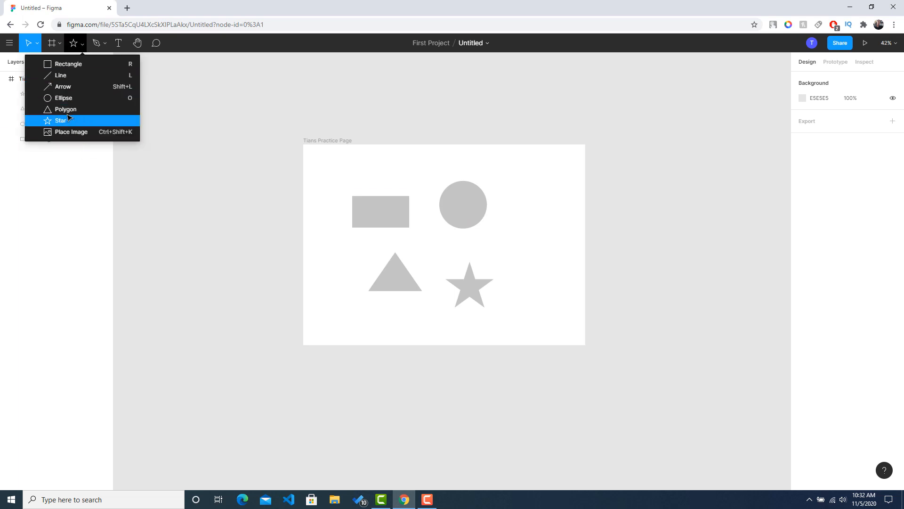
{"action": "left_click", "coordinate": [650, 251]}
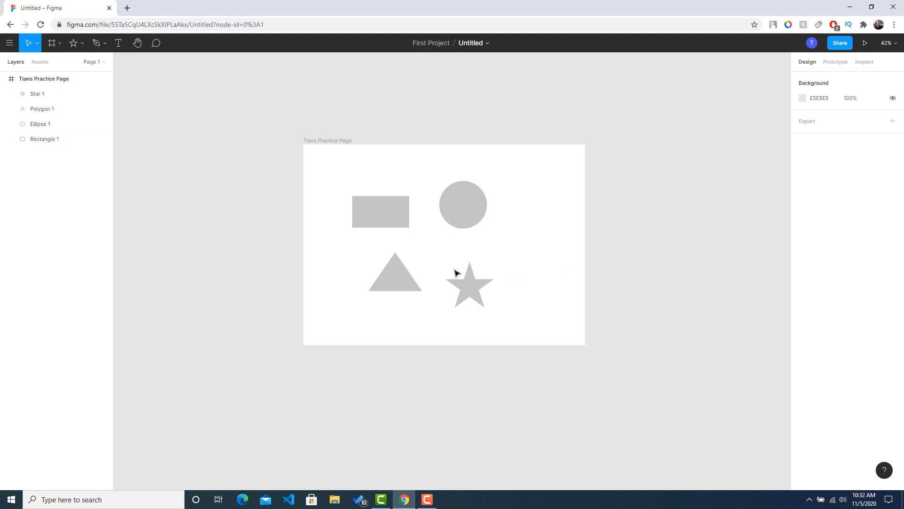
Change the rectangle's solid fill to red CD3939
{"action": "scroll", "coordinate": [369, 258], "scroll_direction": "up", "scroll_amount": 5}
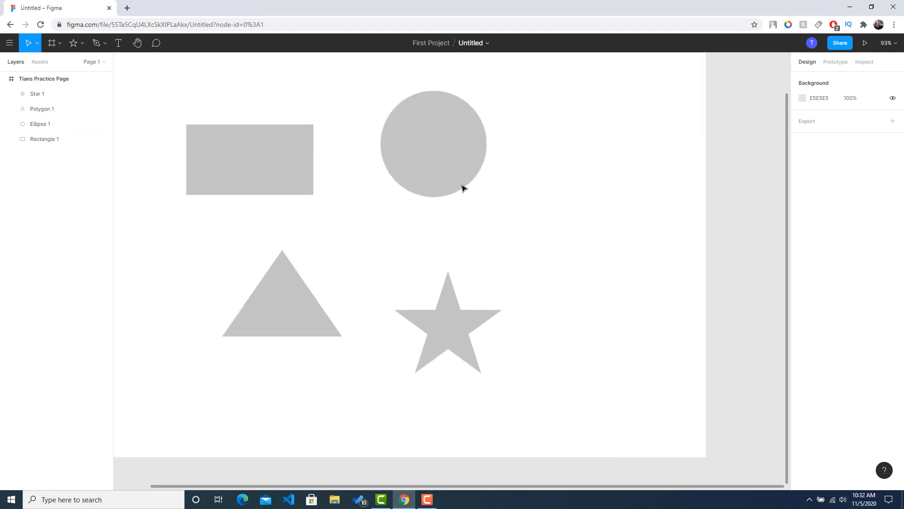
{"action": "scroll", "coordinate": [462, 188], "scroll_direction": "down", "scroll_amount": 2}
{"action": "scroll", "coordinate": [462, 189], "scroll_direction": "down", "scroll_amount": 1}
{"action": "scroll", "coordinate": [608, 202], "scroll_direction": "up", "scroll_amount": 2}
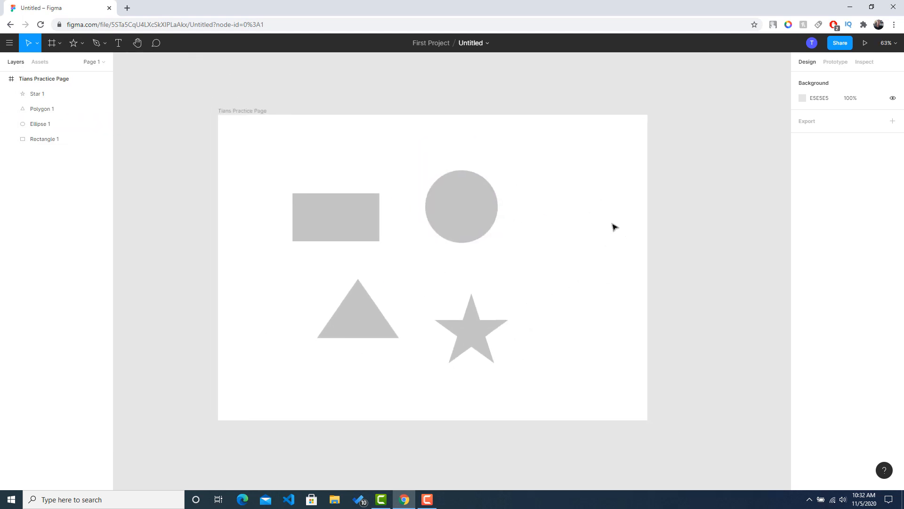
{"action": "left_click", "coordinate": [344, 209]}
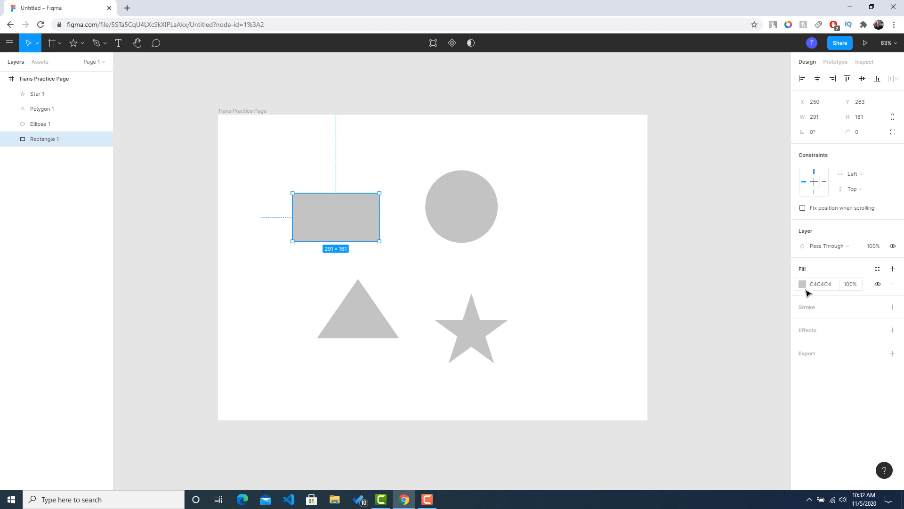
{"action": "left_click", "coordinate": [803, 286]}
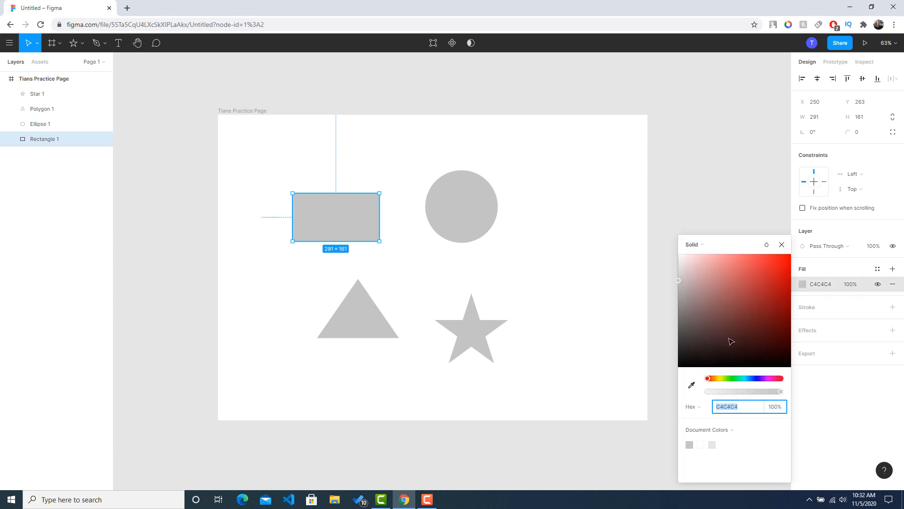
{"action": "left_click", "coordinate": [700, 246]}
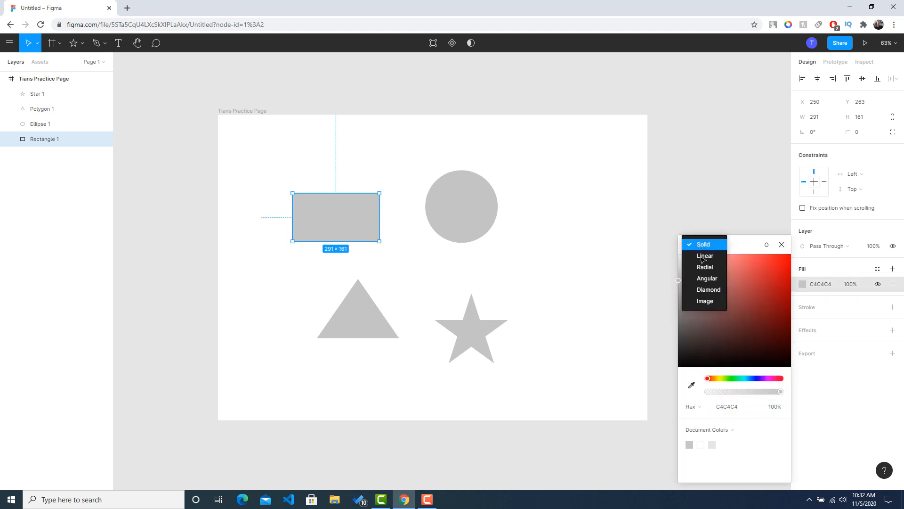
{"action": "left_click", "coordinate": [716, 331]}
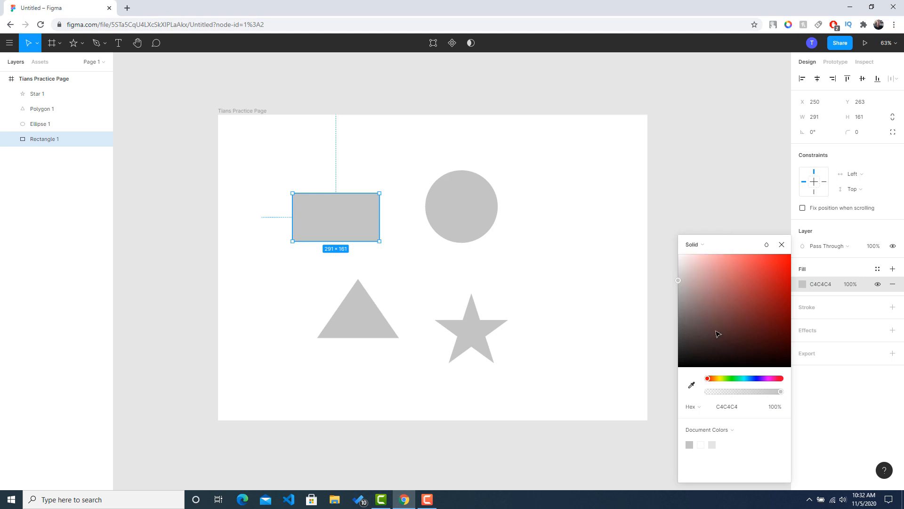
{"action": "mouse_move", "coordinate": [759, 277]}
{"action": "left_mouse_down"}
{"action": "mouse_move", "coordinate": [786, 259]}
{"action": "mouse_move", "coordinate": [760, 277]}
{"action": "left_mouse_up"}
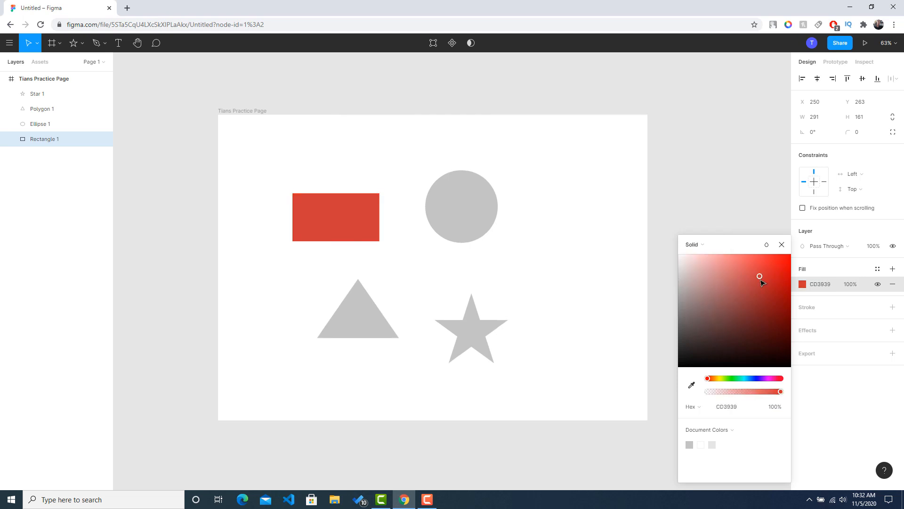
Change the circle's solid fill to dark green 3E812D
{"action": "left_click", "coordinate": [464, 229]}
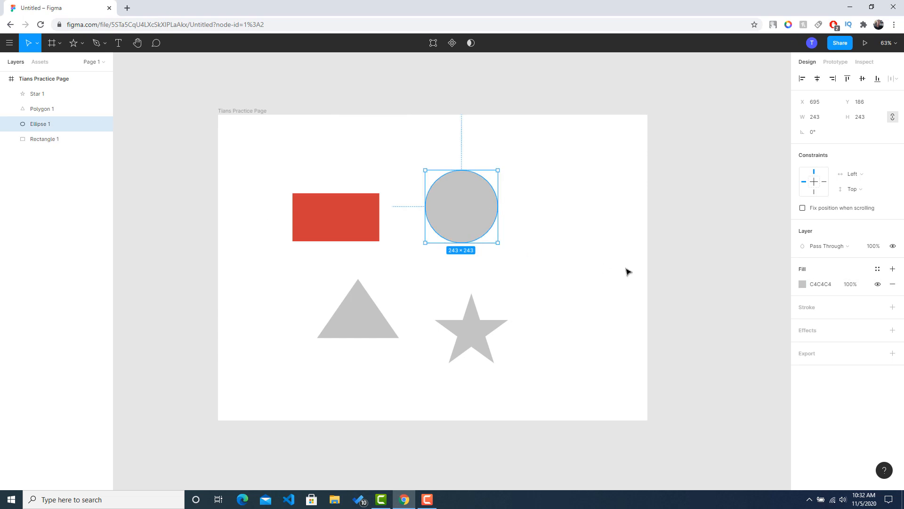
{"action": "left_click", "coordinate": [802, 286]}
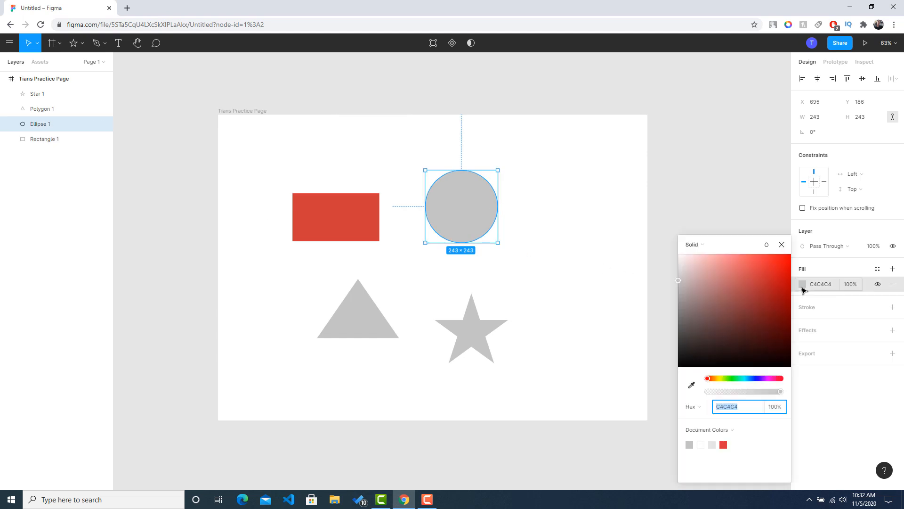
{"action": "left_click", "coordinate": [735, 378]}
{"action": "mouse_move", "coordinate": [742, 309]}
{"action": "left_mouse_down"}
{"action": "mouse_move", "coordinate": [755, 288]}
{"action": "mouse_move", "coordinate": [757, 329]}
{"action": "mouse_move", "coordinate": [752, 310]}
{"action": "left_mouse_up"}
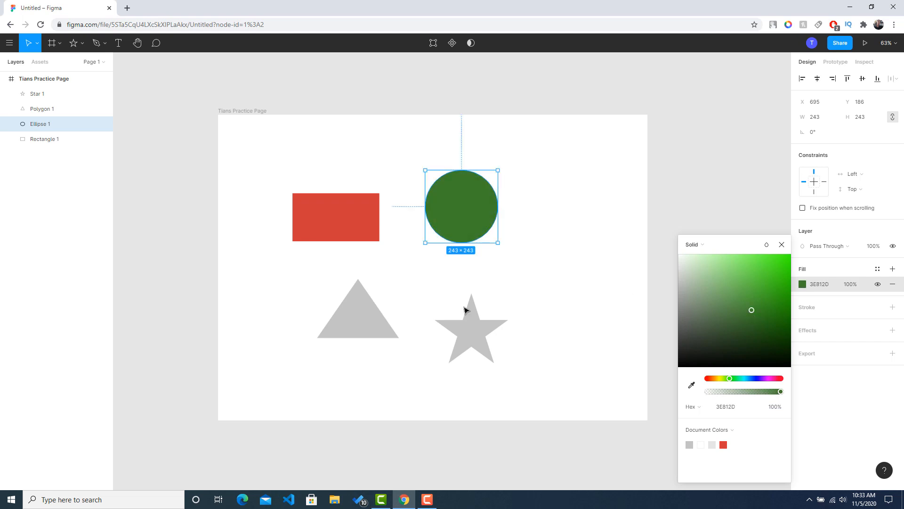
Change the triangle's solid fill to purple 613698
{"action": "left_click", "coordinate": [345, 308]}
{"action": "left_click", "coordinate": [803, 300]}
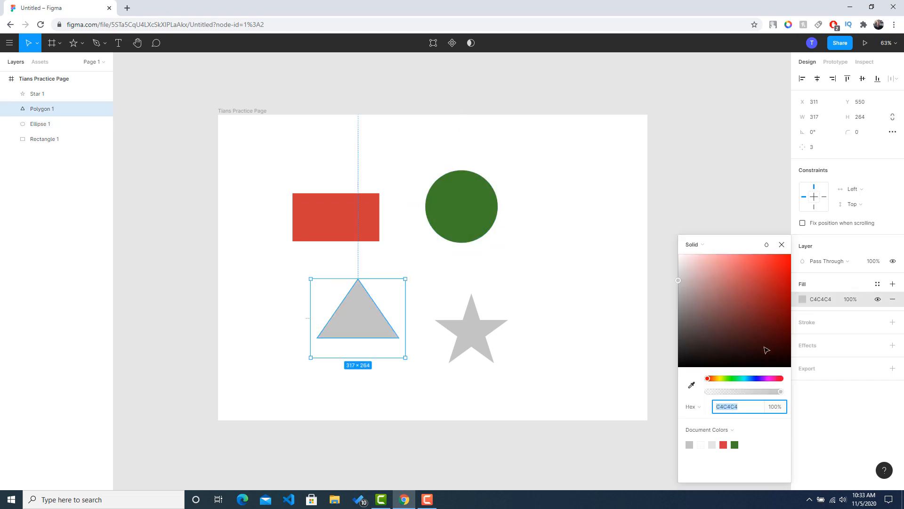
{"action": "left_click", "coordinate": [758, 379]}
{"action": "left_click_drag", "start_coordinate": [749, 342], "coordinate": [752, 301]}
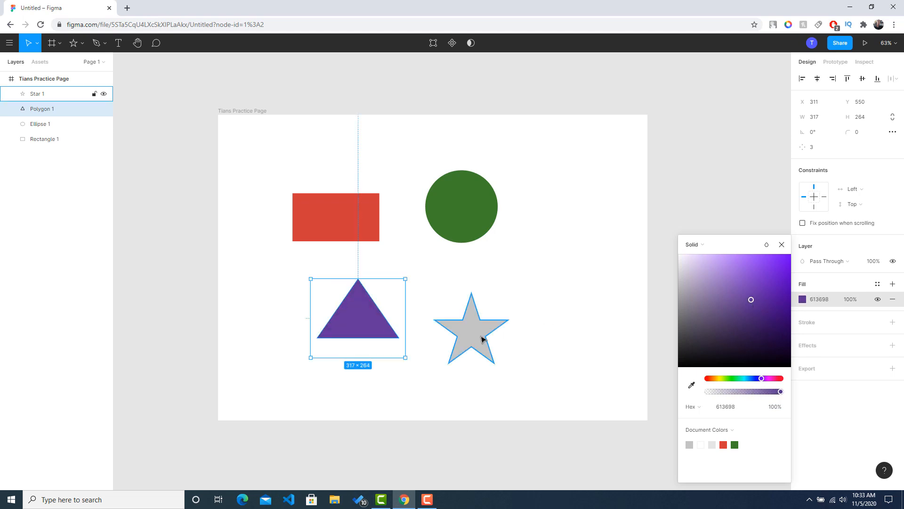
Change the star's solid fill to orange E36D17 and deselect it
{"action": "left_click", "coordinate": [485, 339]}
{"action": "left_click", "coordinate": [803, 299]}
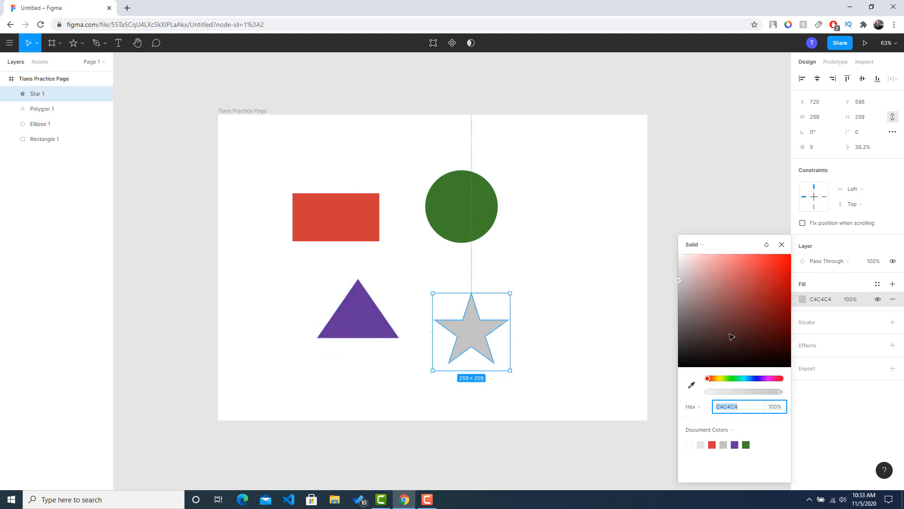
{"action": "left_click", "coordinate": [713, 379]}
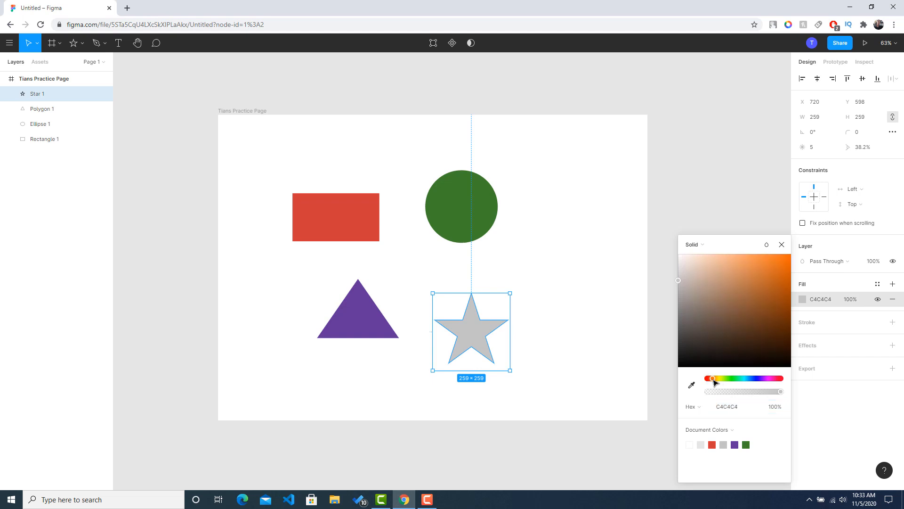
{"action": "left_click_drag", "start_coordinate": [760, 323], "coordinate": [782, 271]}
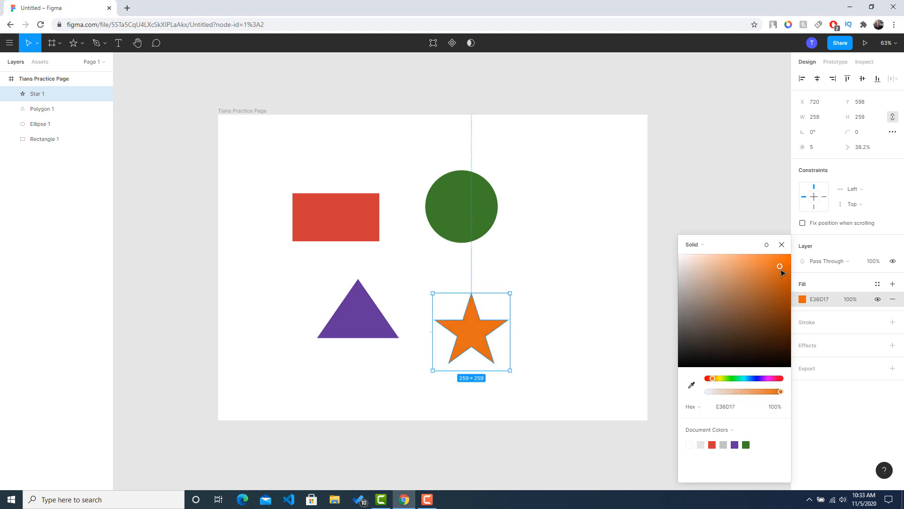
{"action": "left_click", "coordinate": [720, 175]}
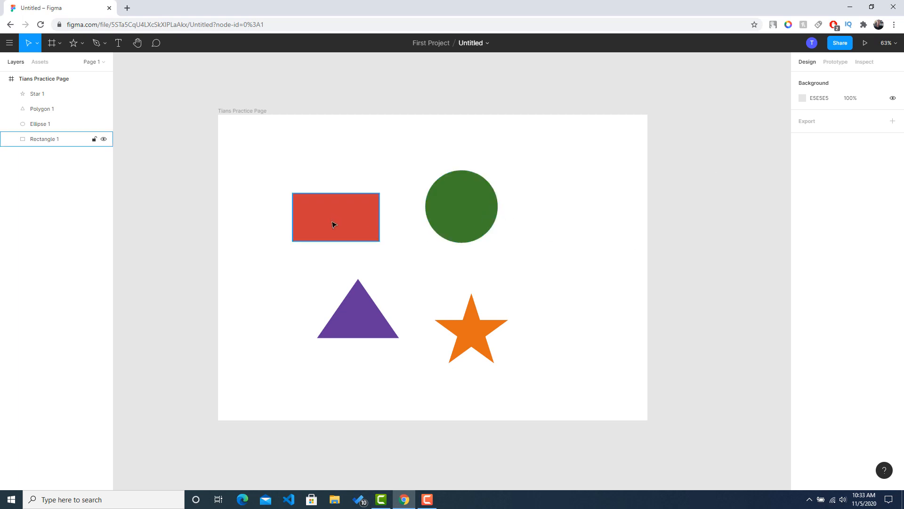
Move the red rectangle so it overlaps the lower part of the green circle, and place the purple triangle over the rectangle
{"action": "left_click_drag", "start_coordinate": [333, 225], "coordinate": [457, 250]}
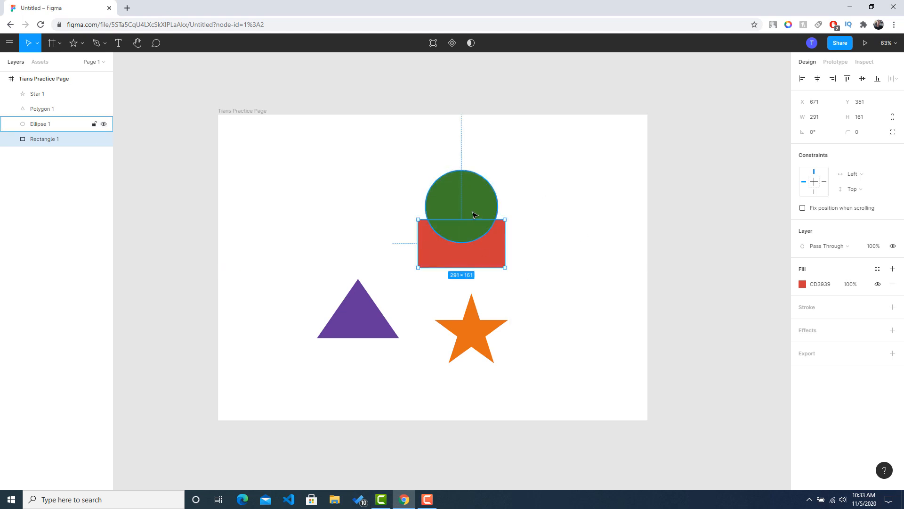
{"action": "left_click_drag", "start_coordinate": [405, 175], "coordinate": [496, 243]}
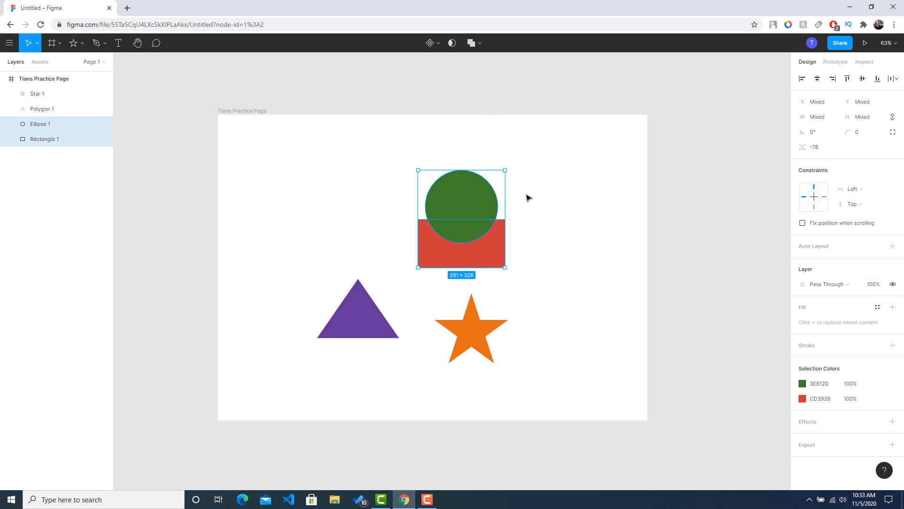
{"action": "left_click", "coordinate": [479, 44]}
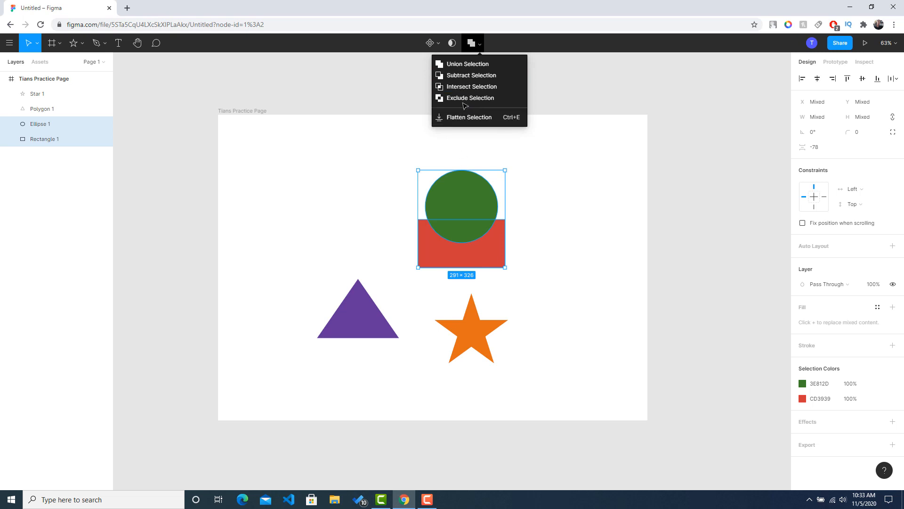
{"action": "left_click", "coordinate": [316, 255]}
{"action": "left_click_drag", "start_coordinate": [361, 317], "coordinate": [470, 276]}
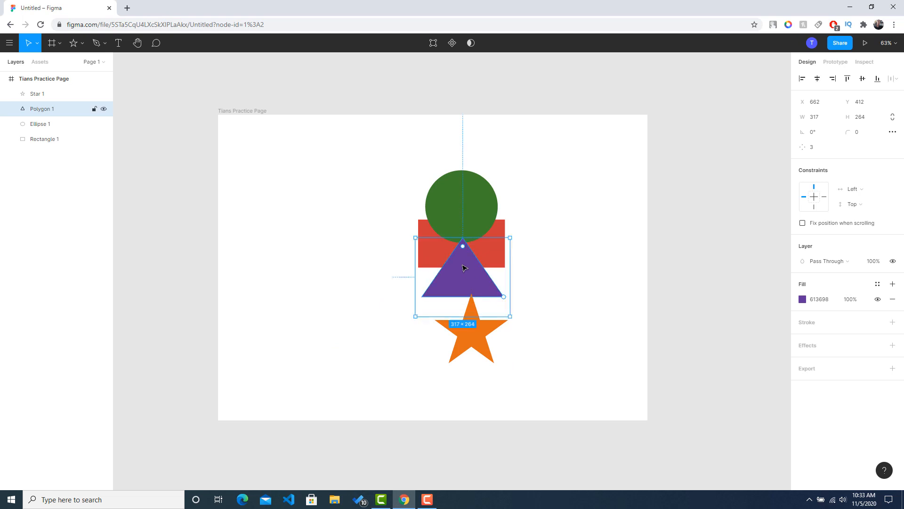
Copy the overlapping circle, rectangle and triangle and place three duplicates: one to the left, one to the right and one below the left copy
{"action": "left_click_drag", "start_coordinate": [381, 169], "coordinate": [541, 288]}
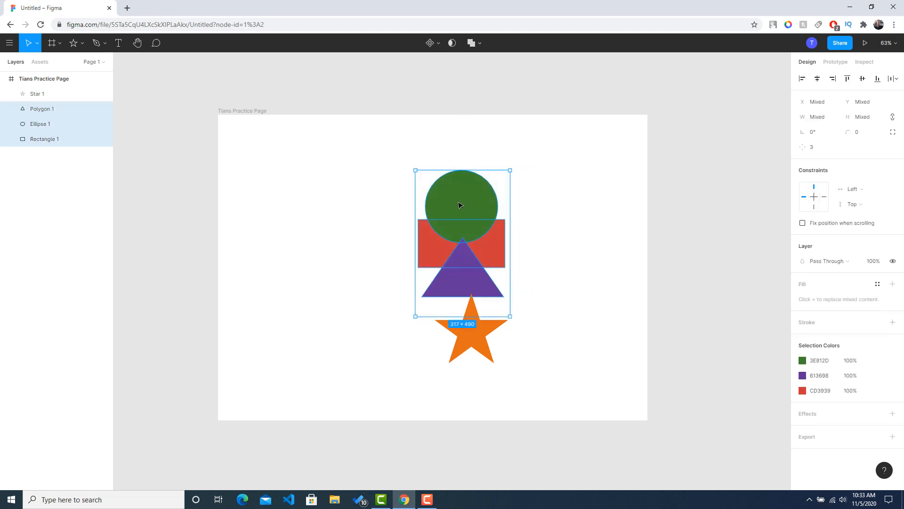
{"action": "key", "text": "ctrl+c"}
{"action": "key", "text": "ctrl+v"}
{"action": "left_click_drag", "start_coordinate": [462, 212], "coordinate": [347, 215]}
{"action": "key", "text": "ctrl+v"}
{"action": "left_click_drag", "start_coordinate": [473, 219], "coordinate": [597, 223]}
{"action": "key", "text": "ctrl+v"}
{"action": "left_click_drag", "start_coordinate": [465, 217], "coordinate": [357, 336]}
Shift all shapes up and to the left within the frame, and move the star to the frame's lower-right corner
{"action": "left_click_drag", "start_coordinate": [273, 171], "coordinate": [631, 438]}
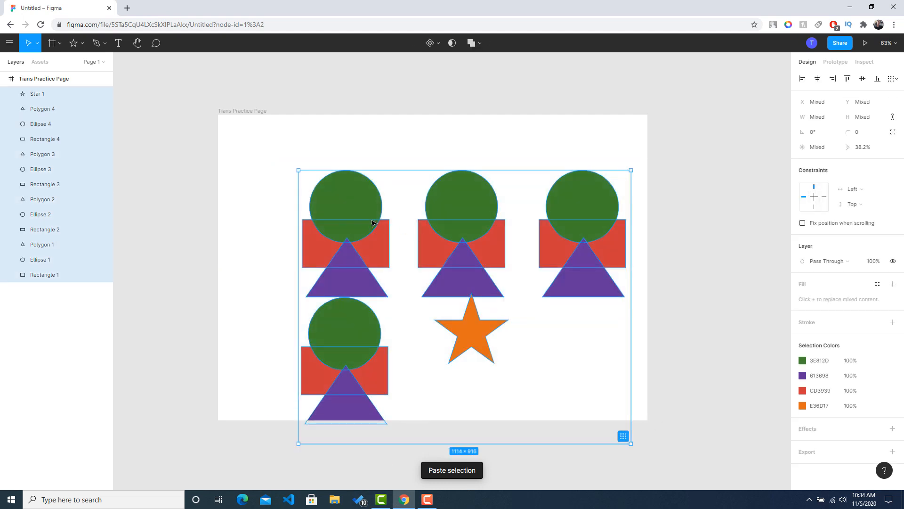
{"action": "left_click", "coordinate": [514, 329]}
{"action": "left_click_drag", "start_coordinate": [276, 145], "coordinate": [666, 471]}
{"action": "left_click_drag", "start_coordinate": [452, 188], "coordinate": [411, 150]}
{"action": "left_click", "coordinate": [430, 297]}
{"action": "left_click_drag", "start_coordinate": [430, 296], "coordinate": [609, 392]}
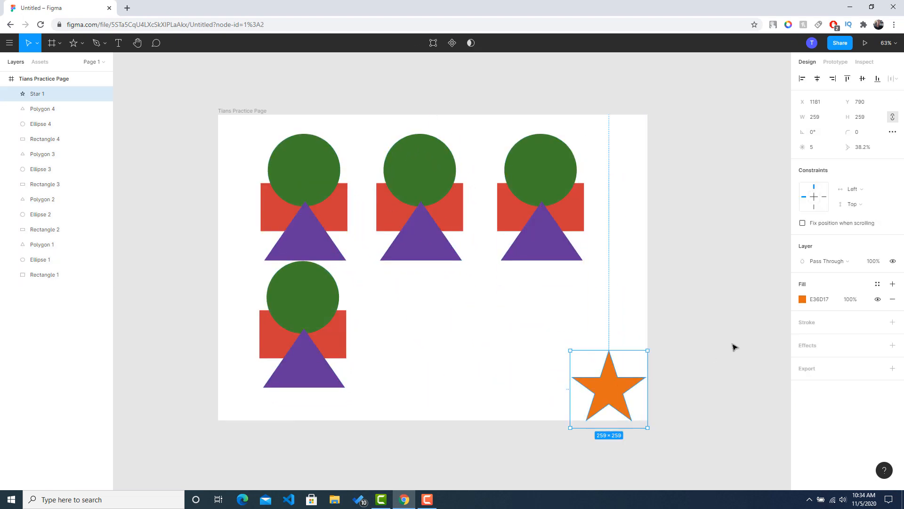
{"action": "left_click", "coordinate": [733, 347]}
Rearrange the four shape stacks into two rows of two, with a gap between the rows
{"action": "left_click_drag", "start_coordinate": [383, 284], "coordinate": [280, 371]}
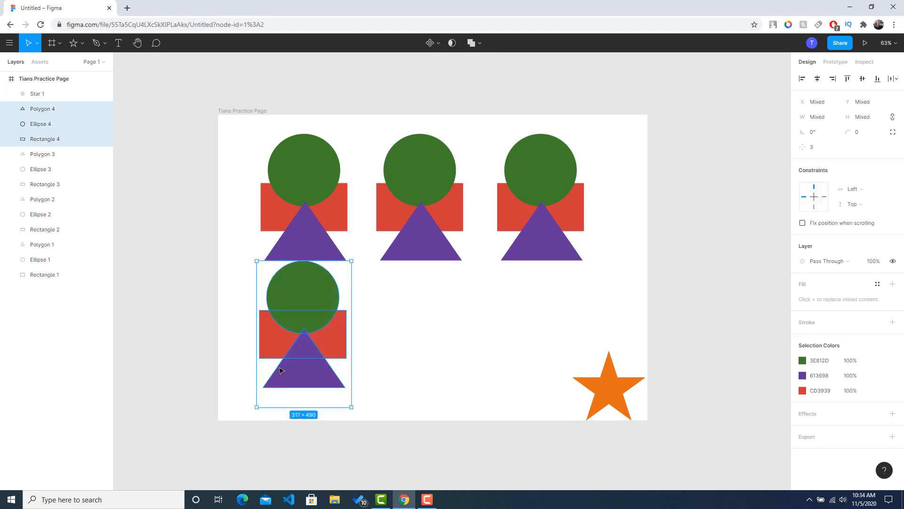
{"action": "left_click_drag", "start_coordinate": [306, 289], "coordinate": [302, 306]}
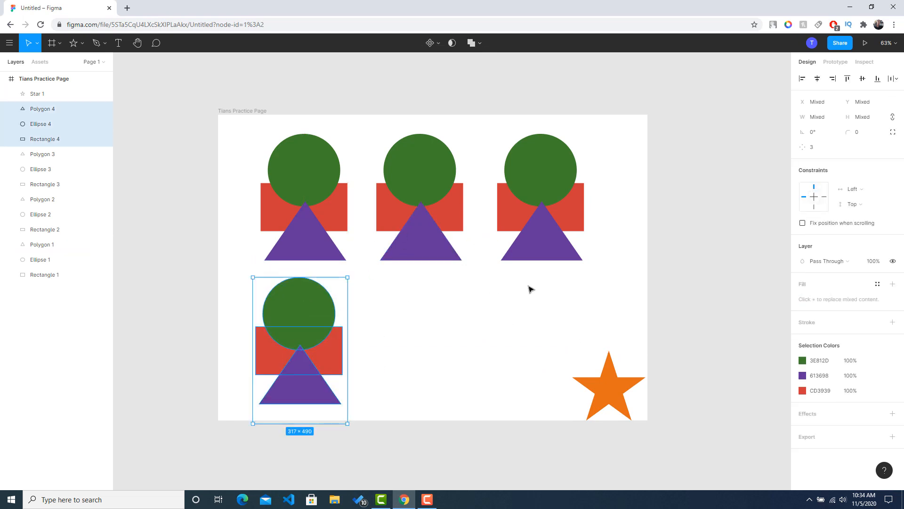
{"action": "left_click_drag", "start_coordinate": [531, 289], "coordinate": [476, 345]}
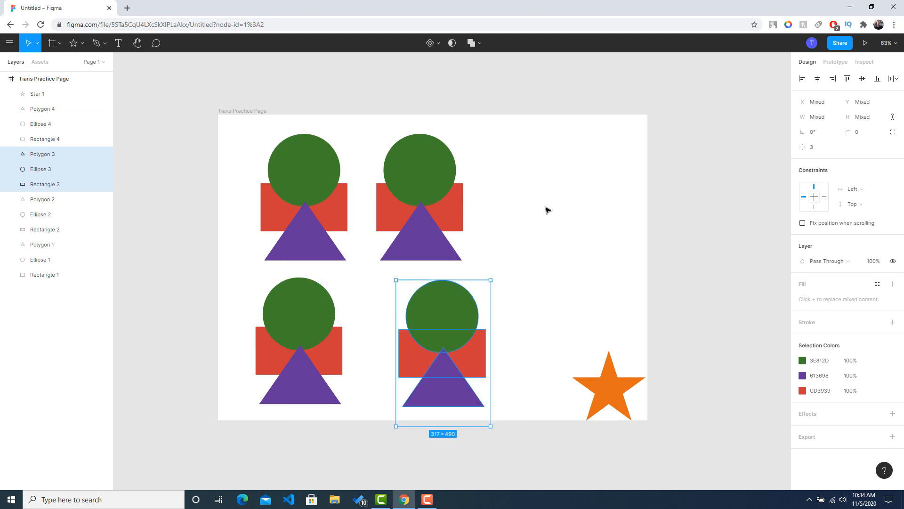
{"action": "left_click_drag", "start_coordinate": [546, 210], "coordinate": [258, 133]}
{"action": "left_click_drag", "start_coordinate": [347, 163], "coordinate": [372, 158]}
Union the circle, rectangle and triangle of the upper-left stack, and move the merged shape toward the frame's upper-left corner
{"action": "left_click", "coordinate": [292, 155]}
{"action": "left_click_drag", "start_coordinate": [269, 123], "coordinate": [397, 234]}
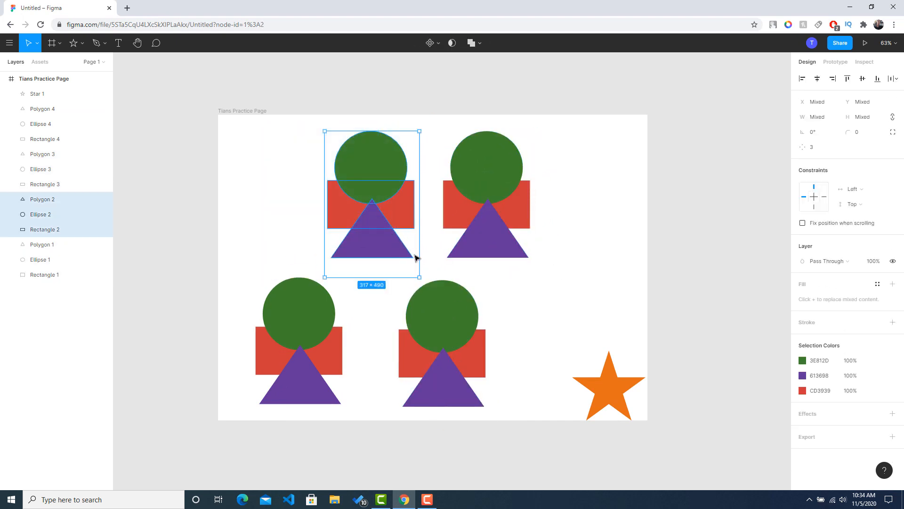
{"action": "left_click", "coordinate": [478, 47]}
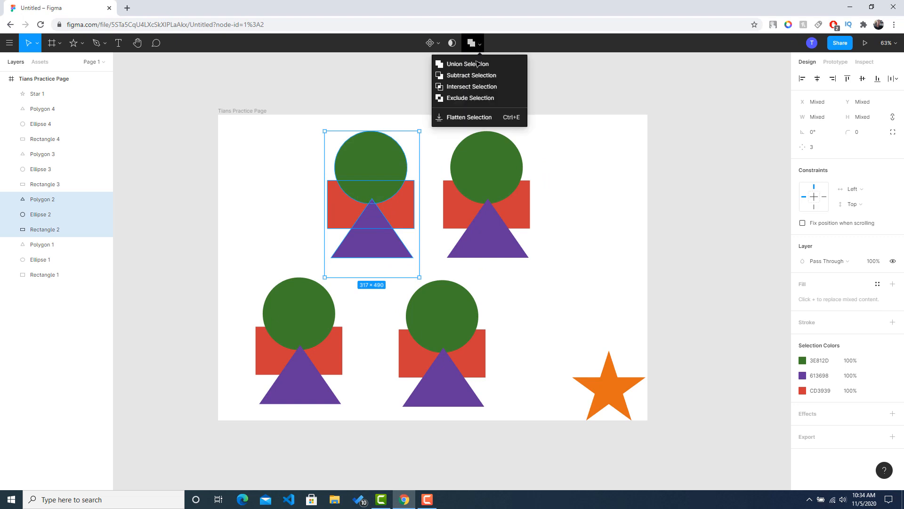
{"action": "left_click", "coordinate": [478, 64]}
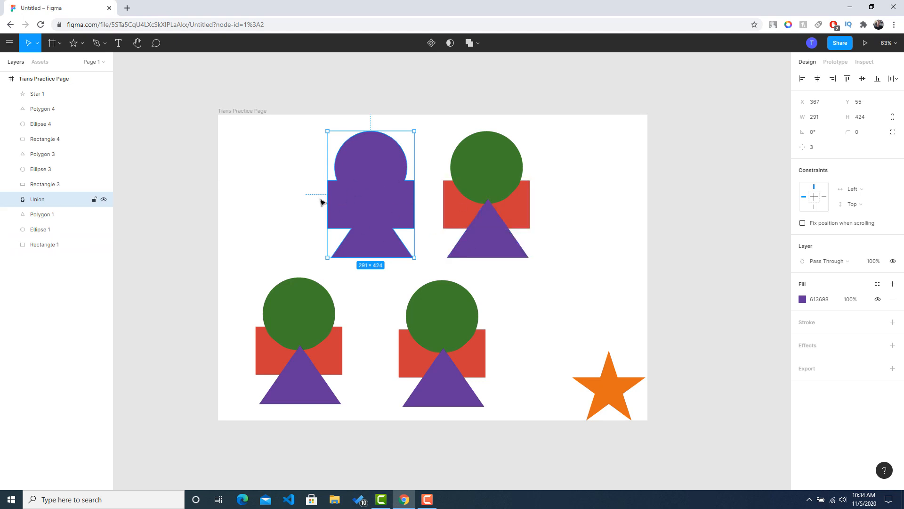
{"action": "left_click", "coordinate": [656, 224]}
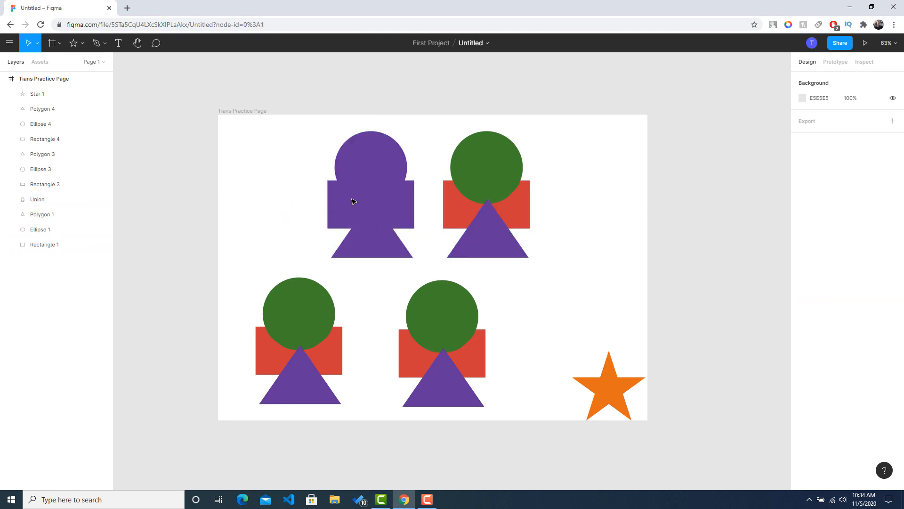
{"action": "left_click", "coordinate": [483, 228]}
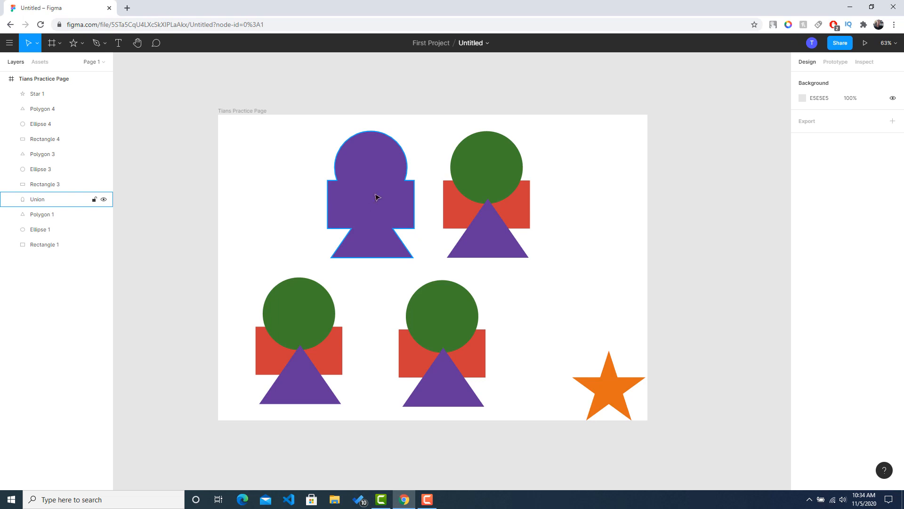
{"action": "left_click_drag", "start_coordinate": [377, 197], "coordinate": [309, 185]}
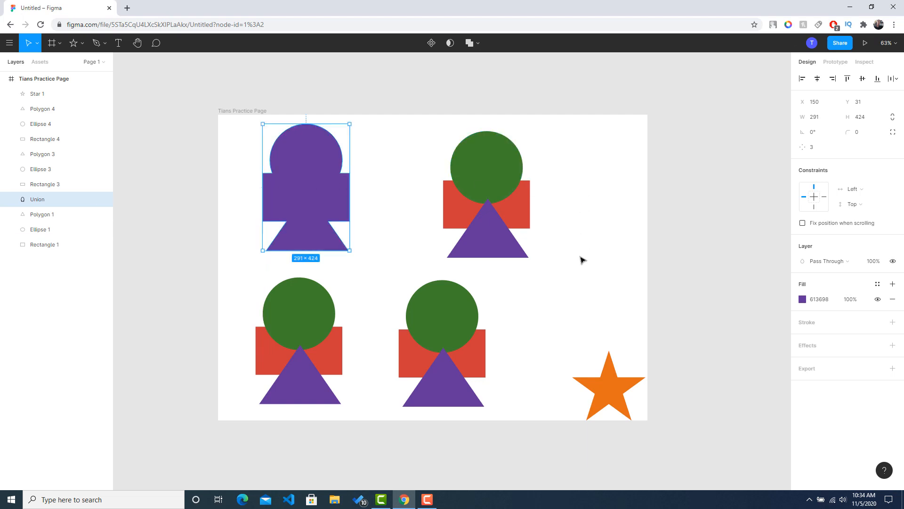
Apply a Subtract Selection operation to the circle, rectangle and triangle of the upper-right stack
{"action": "left_click_drag", "start_coordinate": [582, 260], "coordinate": [426, 127]}
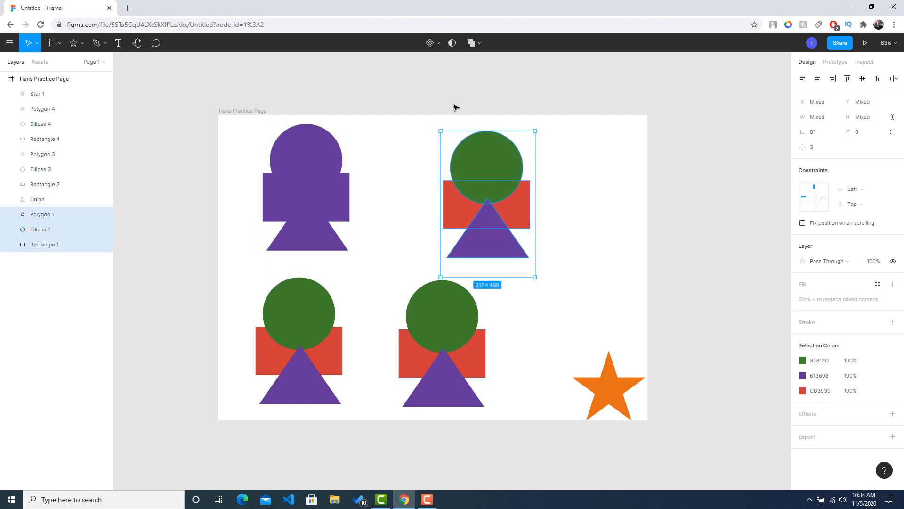
{"action": "left_click", "coordinate": [478, 43]}
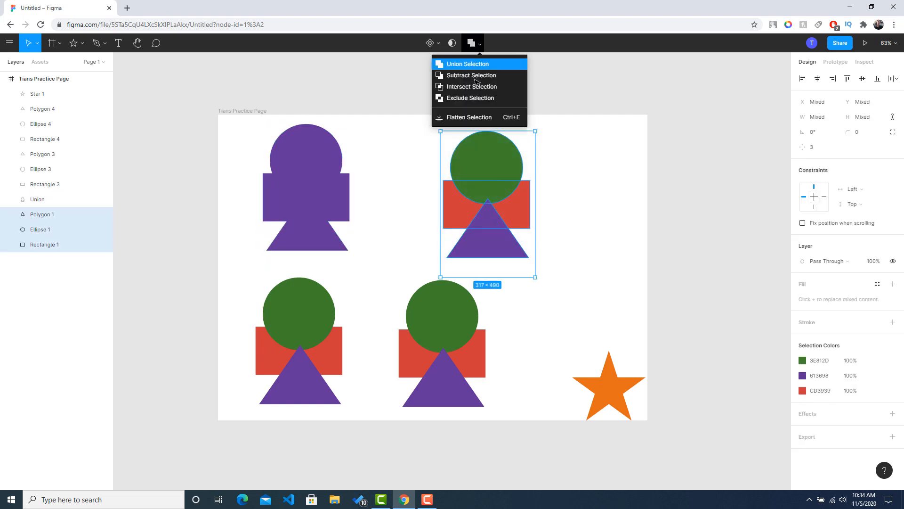
{"action": "left_click", "coordinate": [478, 76]}
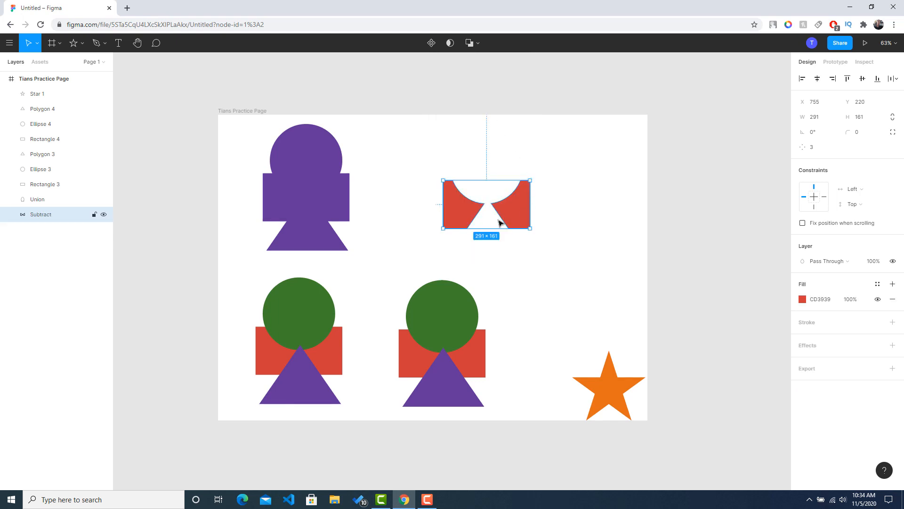
Move the subtracted red shape left, closer to the united purple shape
{"action": "left_click", "coordinate": [610, 221]}
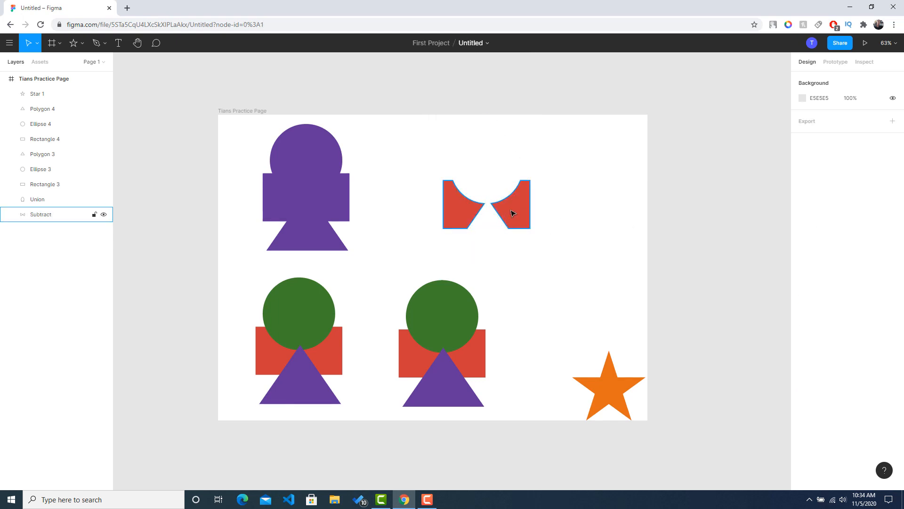
{"action": "left_click_drag", "start_coordinate": [520, 216], "coordinate": [481, 208]}
{"action": "left_click", "coordinate": [584, 219]}
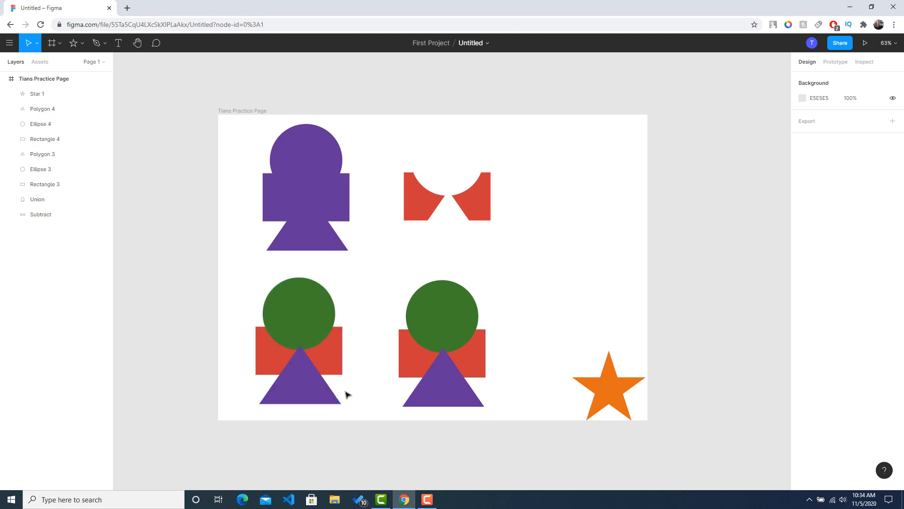
Shift the lower-left stack's triangle slightly down and its circle slightly up, and raise the lower-right stack's circle
{"action": "left_click_drag", "start_coordinate": [324, 403], "coordinate": [323, 409]}
{"action": "left_click_drag", "start_coordinate": [316, 334], "coordinate": [316, 331]}
{"action": "left_click_drag", "start_coordinate": [432, 327], "coordinate": [434, 318]}
{"action": "left_click", "coordinate": [541, 240]}
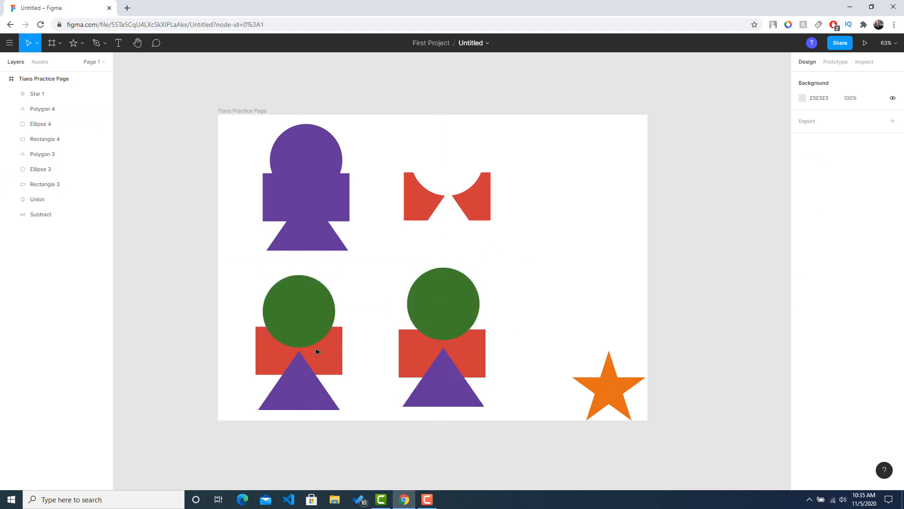
{"action": "left_click_drag", "start_coordinate": [365, 411], "coordinate": [245, 297]}
{"action": "left_click", "coordinate": [471, 43]}
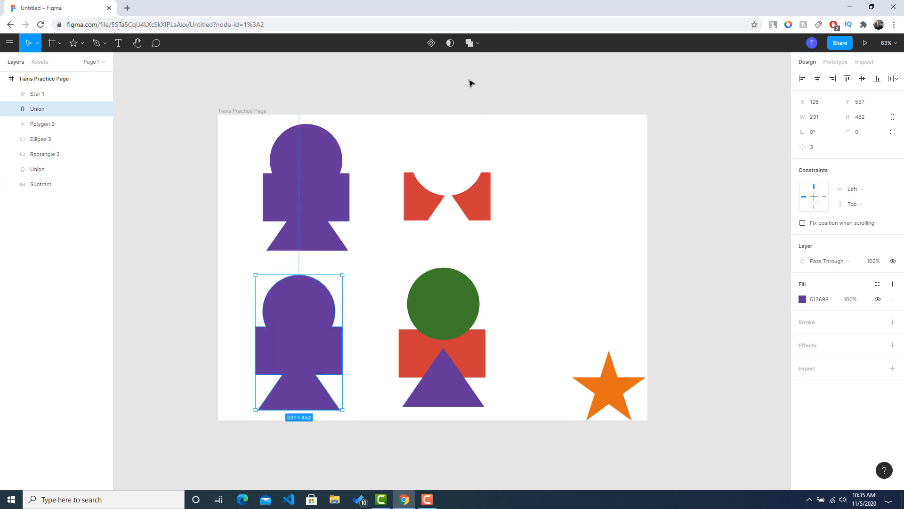
{"action": "key", "text": "ctrl+z"}
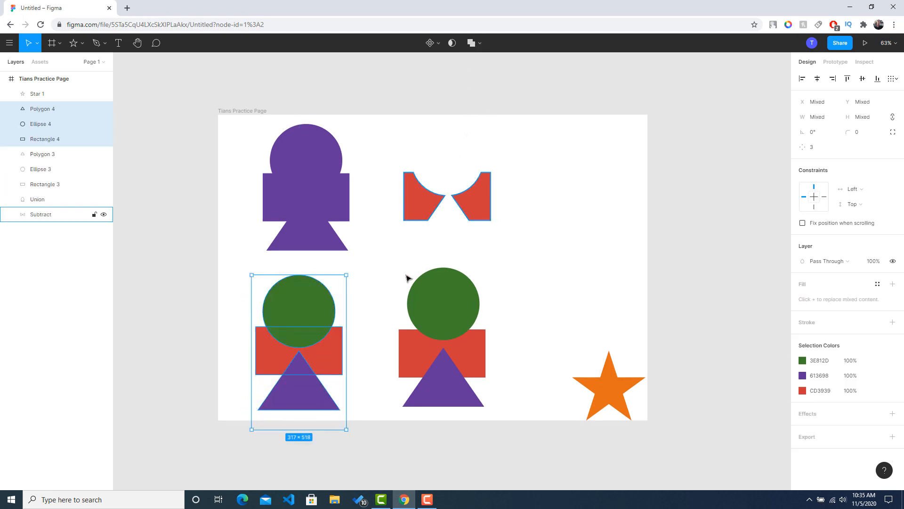
Try an Intersect Selection on the circle, rectangle and triangle of the lower-left stack, and restore the separate shapes
{"action": "left_click", "coordinate": [366, 383]}
{"action": "left_click_drag", "start_coordinate": [361, 392], "coordinate": [282, 306]}
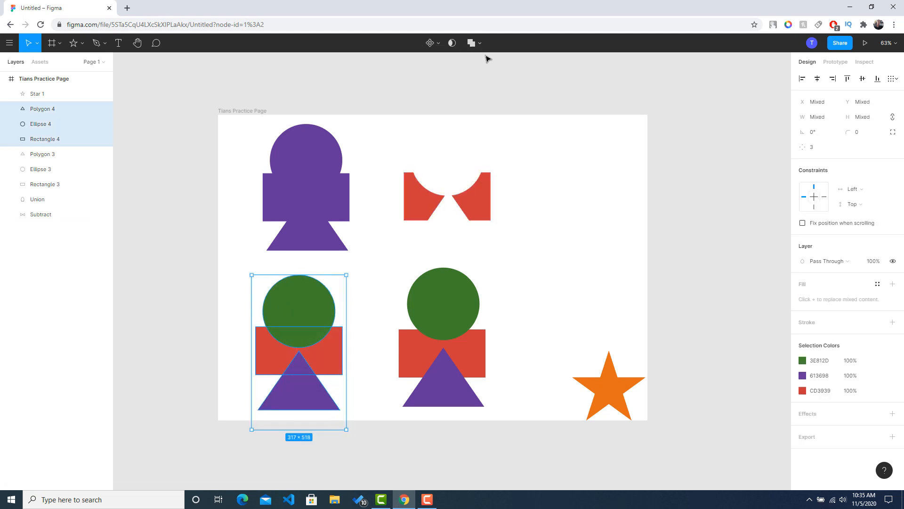
{"action": "left_click", "coordinate": [482, 43]}
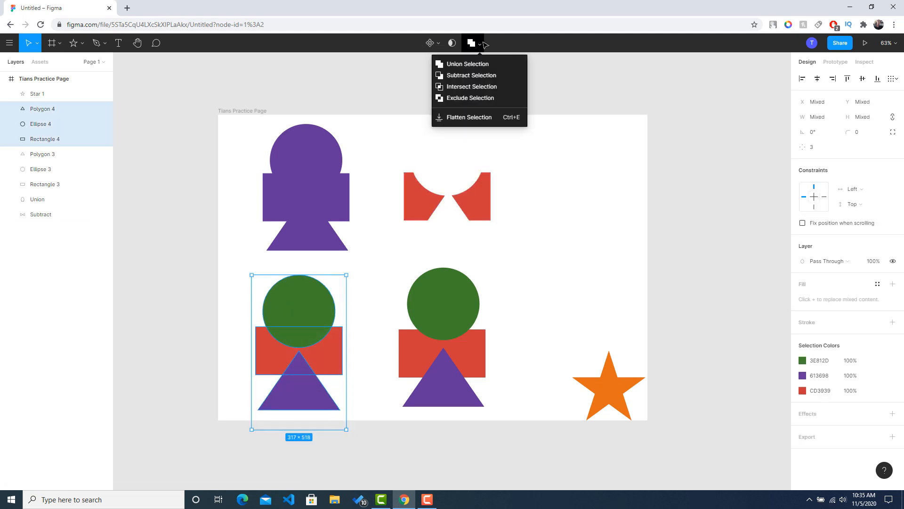
{"action": "left_click", "coordinate": [482, 87]}
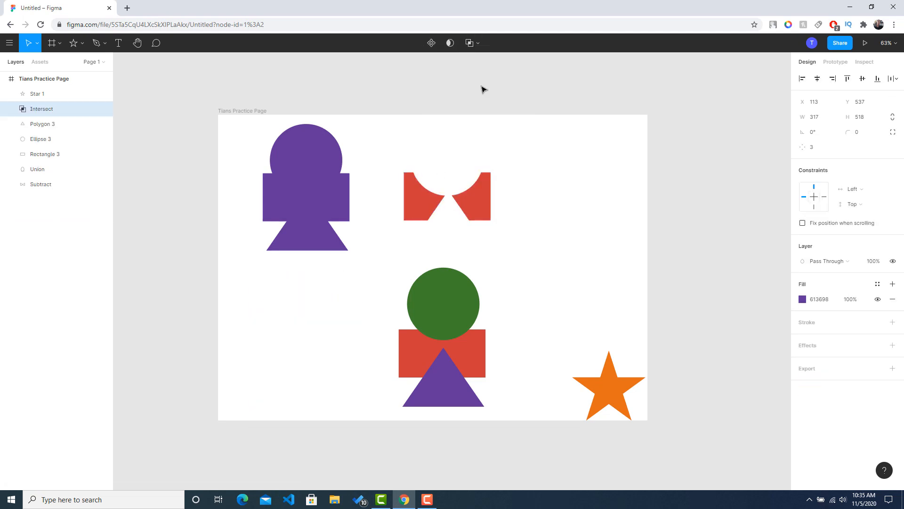
{"action": "left_click", "coordinate": [481, 46]}
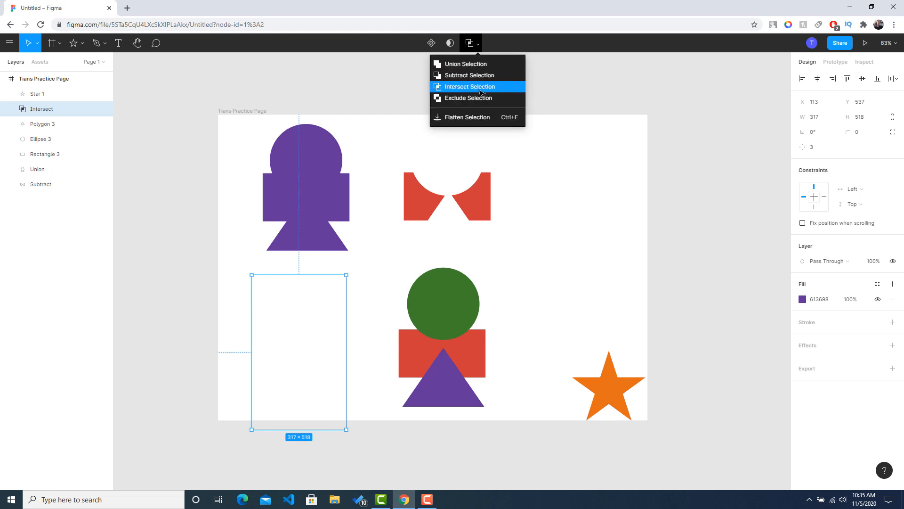
{"action": "left_click", "coordinate": [706, 131]}
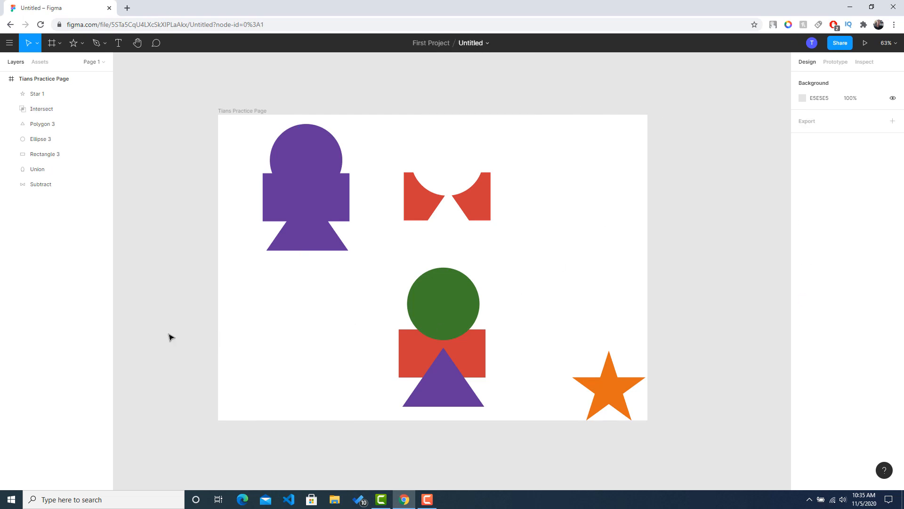
{"action": "left_click", "coordinate": [300, 348]}
{"action": "key", "text": "ctrl+shift+g"}
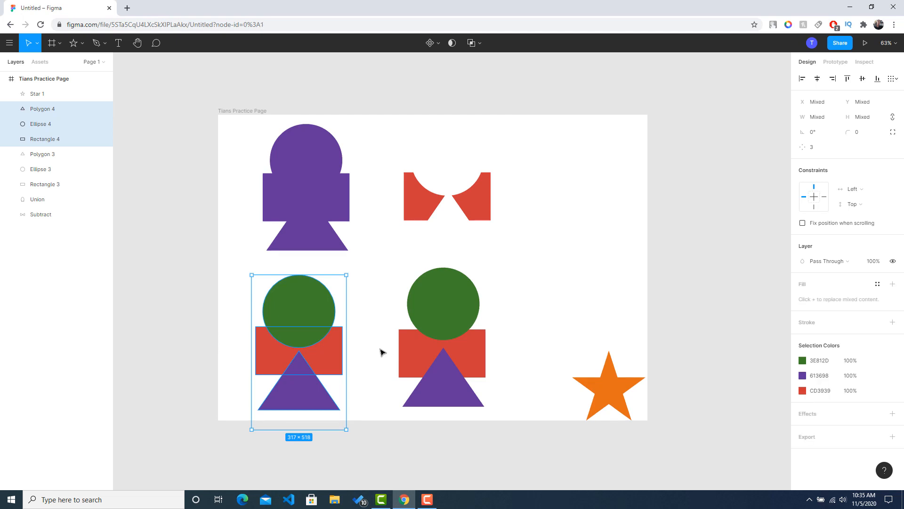
Pull the triangle out of the lower-left stack and delete it
{"action": "left_click", "coordinate": [381, 353]}
{"action": "left_click_drag", "start_coordinate": [327, 417], "coordinate": [575, 246]}
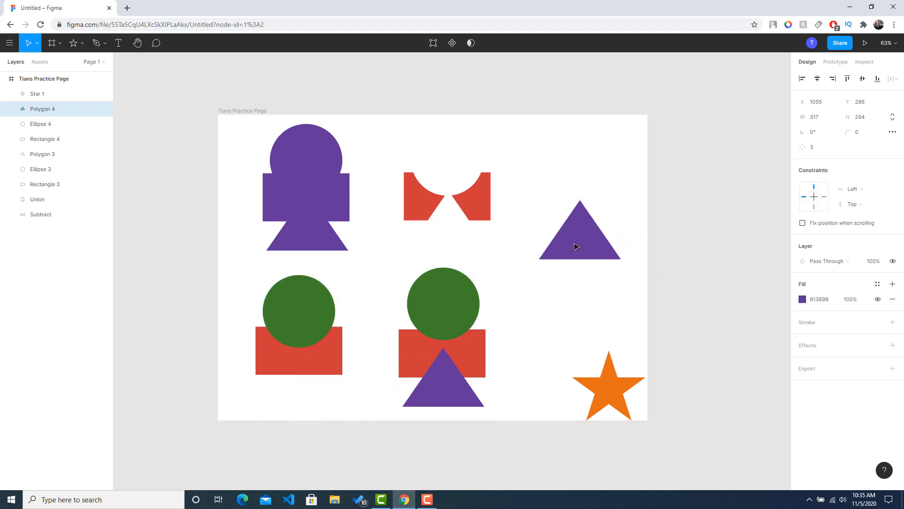
{"action": "right_click", "coordinate": [570, 228]}
{"action": "left_click", "coordinate": [606, 167]}
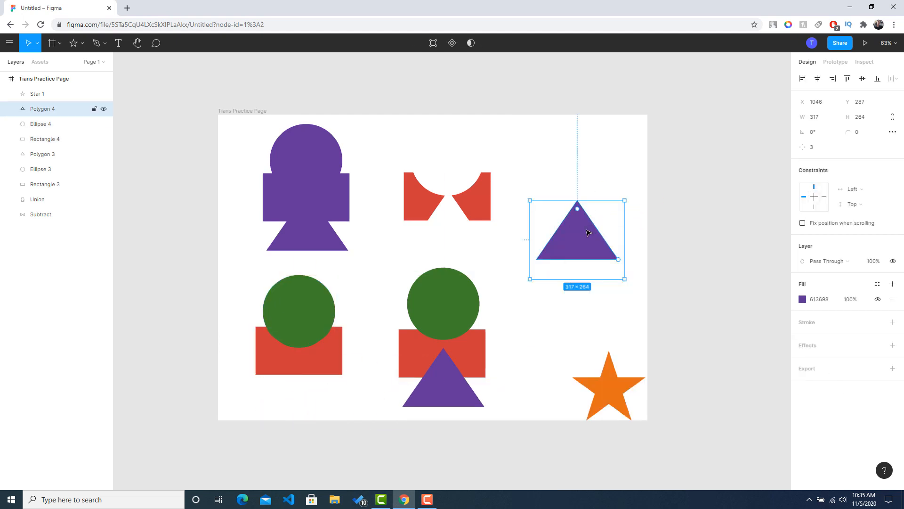
{"action": "key", "text": "Delete"}
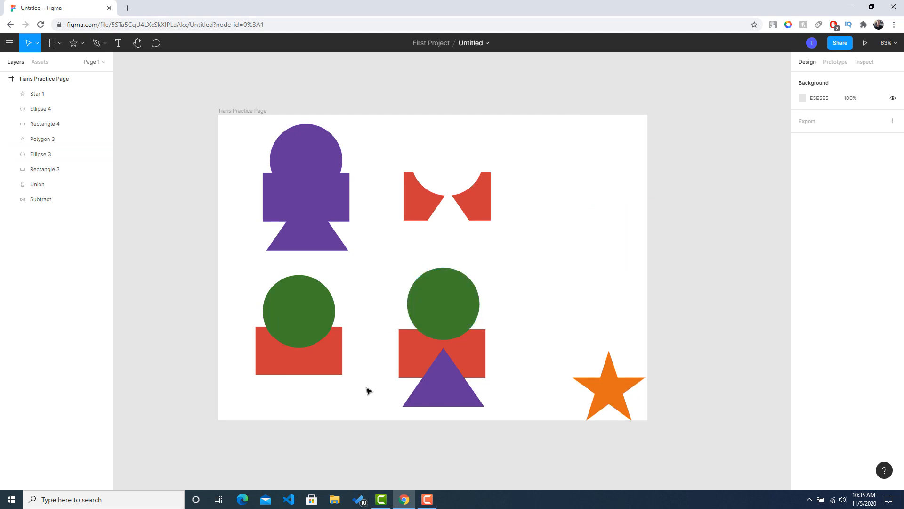
Try intersecting the lower-left circle and rectangle, and return them to separate shapes
{"action": "left_click_drag", "start_coordinate": [369, 390], "coordinate": [309, 311]}
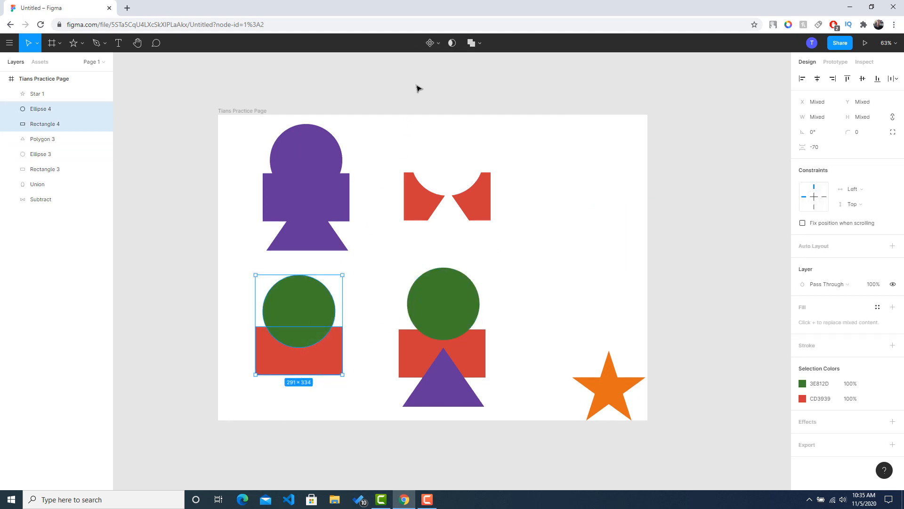
{"action": "left_click", "coordinate": [480, 44]}
{"action": "left_click", "coordinate": [479, 89]}
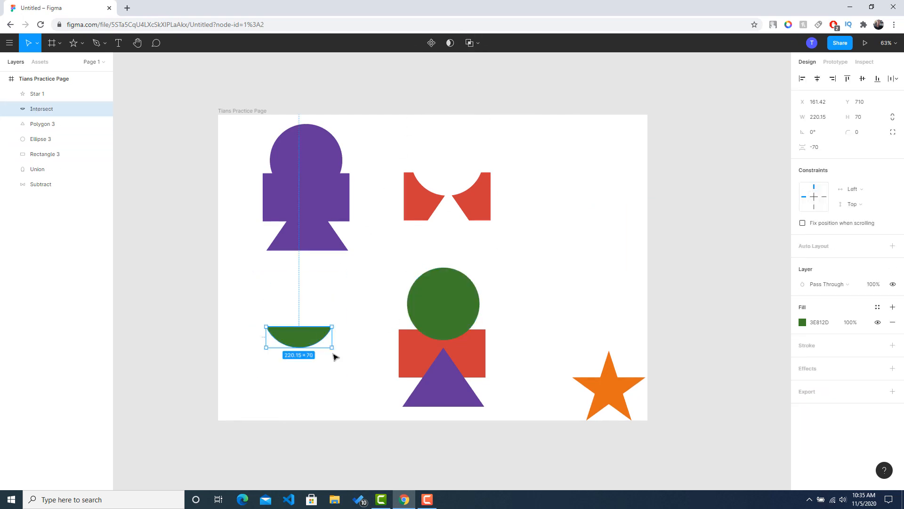
{"action": "left_click", "coordinate": [325, 367]}
{"action": "key", "text": "ctrl+shift+g"}
{"action": "left_click", "coordinate": [394, 349]}
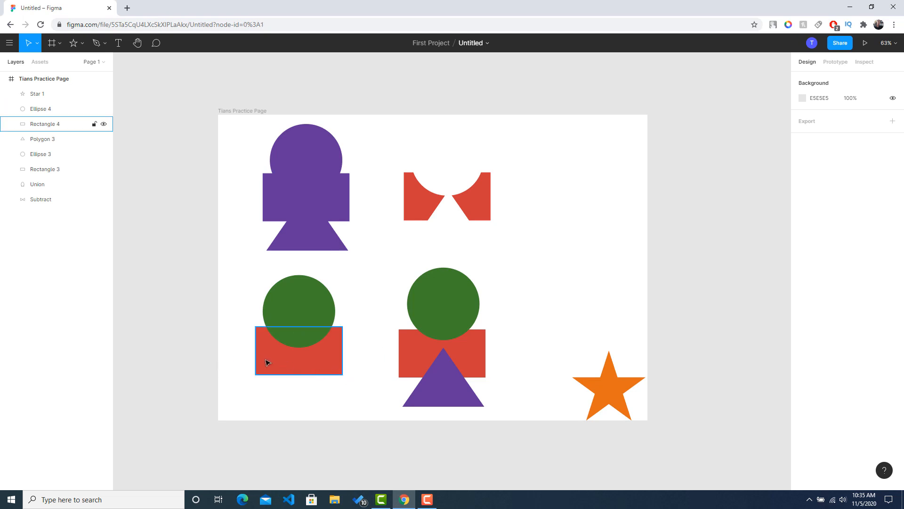
Apply an Intersect Selection operation to the lower-left circle and rectangle
{"action": "left_click", "coordinate": [302, 359]}
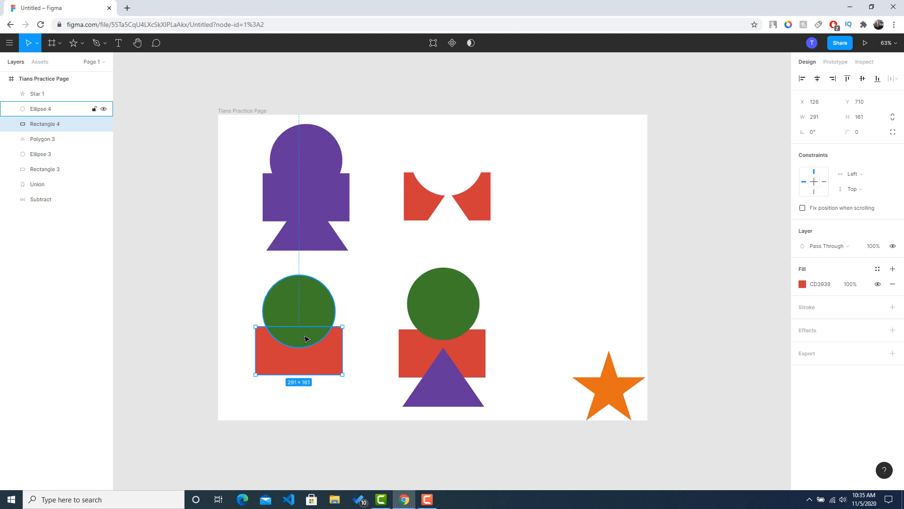
{"action": "left_click_drag", "start_coordinate": [239, 285], "coordinate": [338, 388]}
{"action": "left_click", "coordinate": [481, 44]}
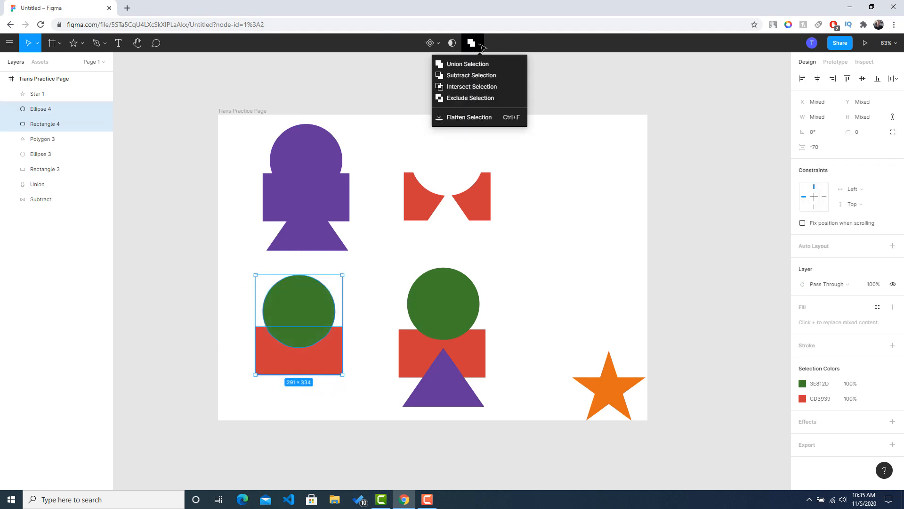
{"action": "left_click", "coordinate": [482, 87]}
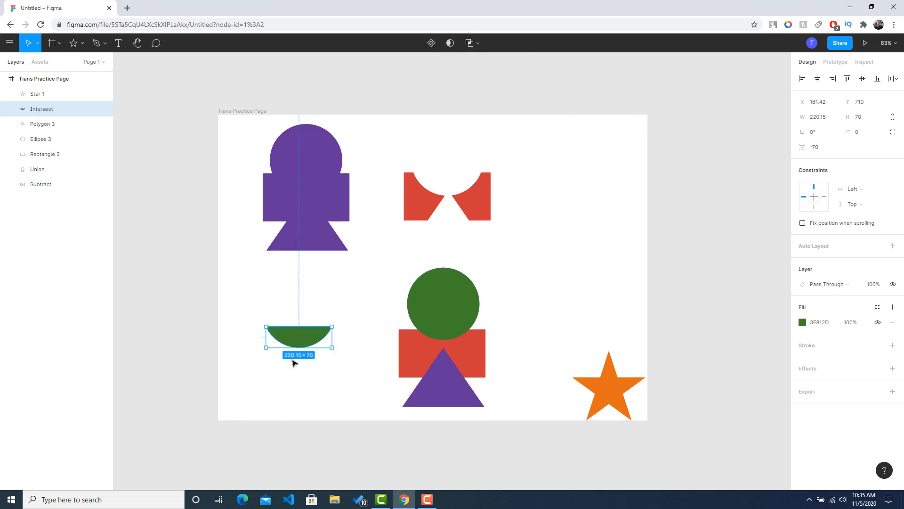
{"action": "left_click", "coordinate": [487, 334]}
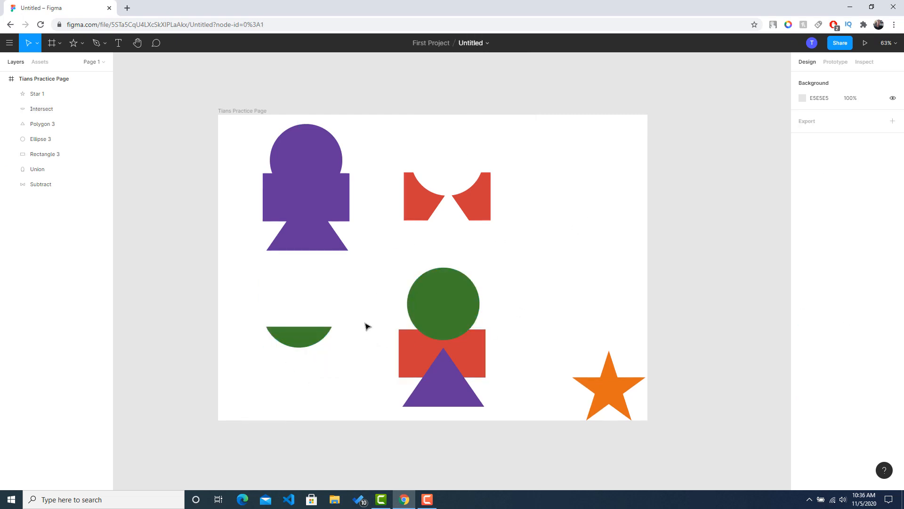
Apply Exclude Selection to the lower-right circle, rectangle and triangle, and move the result to the frame's upper-right area
{"action": "left_click_drag", "start_coordinate": [356, 289], "coordinate": [484, 416]}
{"action": "left_click", "coordinate": [483, 45]}
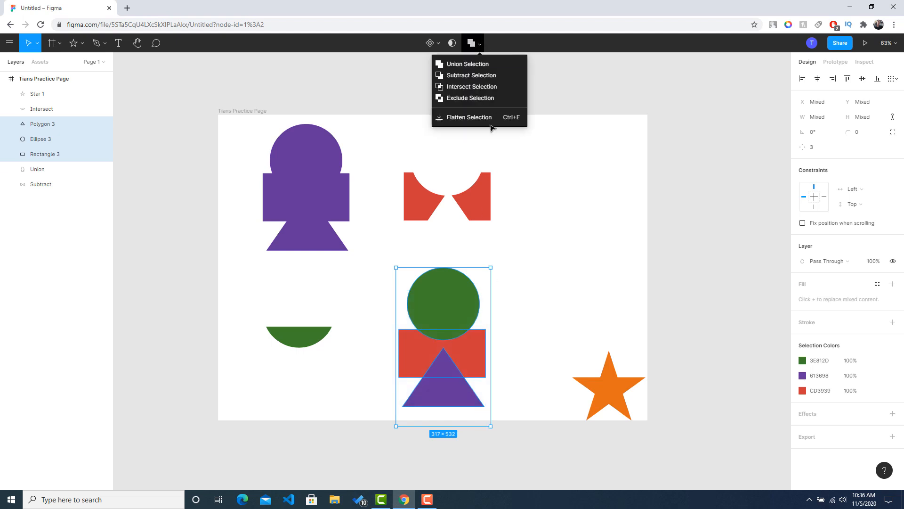
{"action": "left_click", "coordinate": [491, 104]}
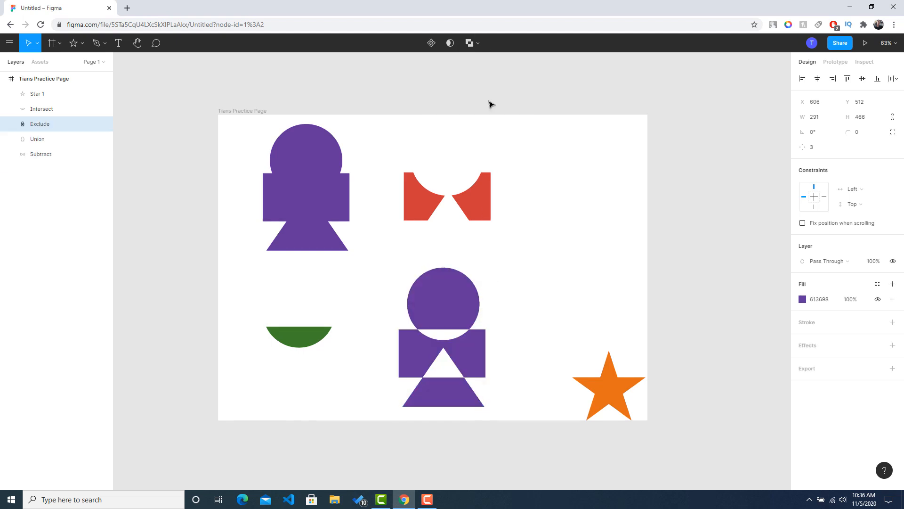
{"action": "left_click", "coordinate": [590, 296]}
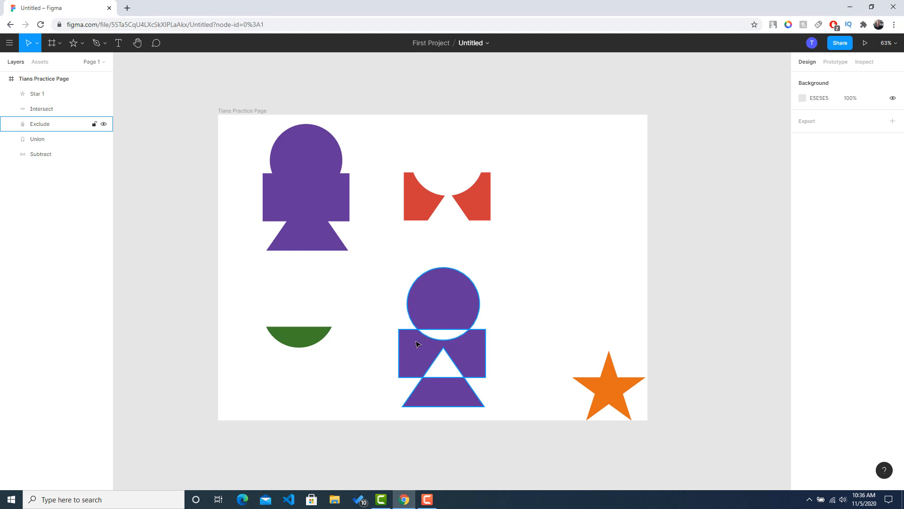
{"action": "left_click_drag", "start_coordinate": [434, 313], "coordinate": [608, 178]}
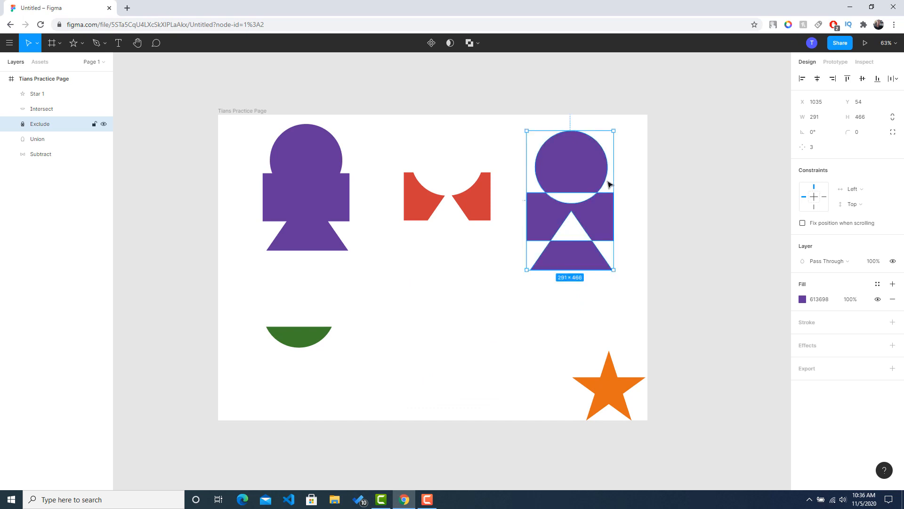
{"action": "left_click", "coordinate": [409, 319]}
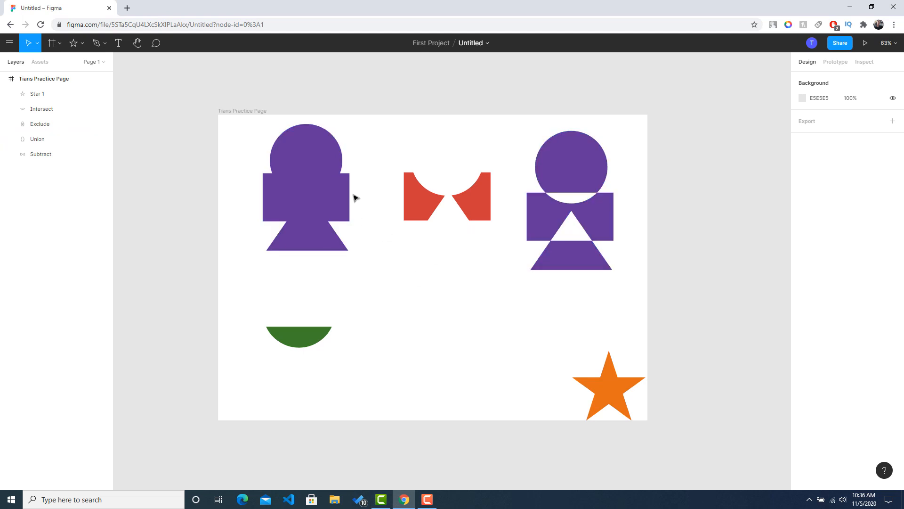
Move the united purple shape down over the green segment, and back up clear of it
{"action": "left_click_drag", "start_coordinate": [313, 220], "coordinate": [306, 301]}
{"action": "left_click", "coordinate": [470, 43]}
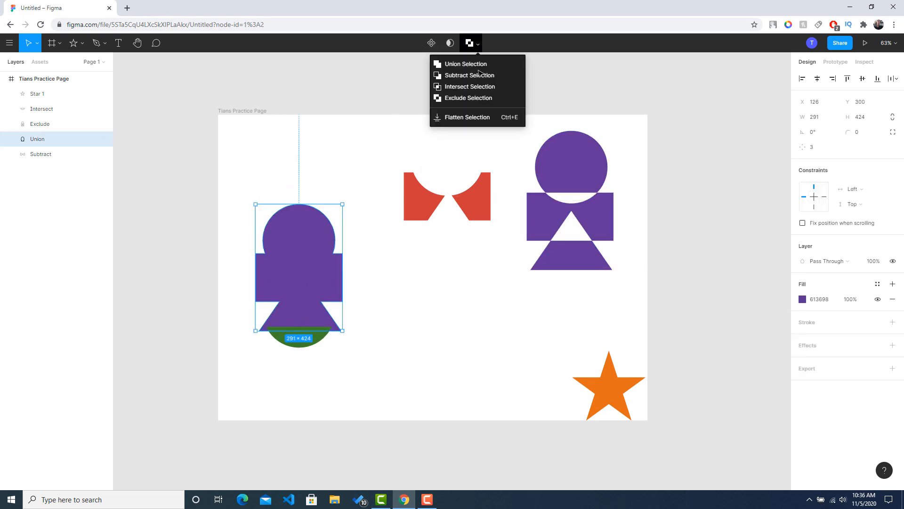
{"action": "left_click", "coordinate": [701, 196]}
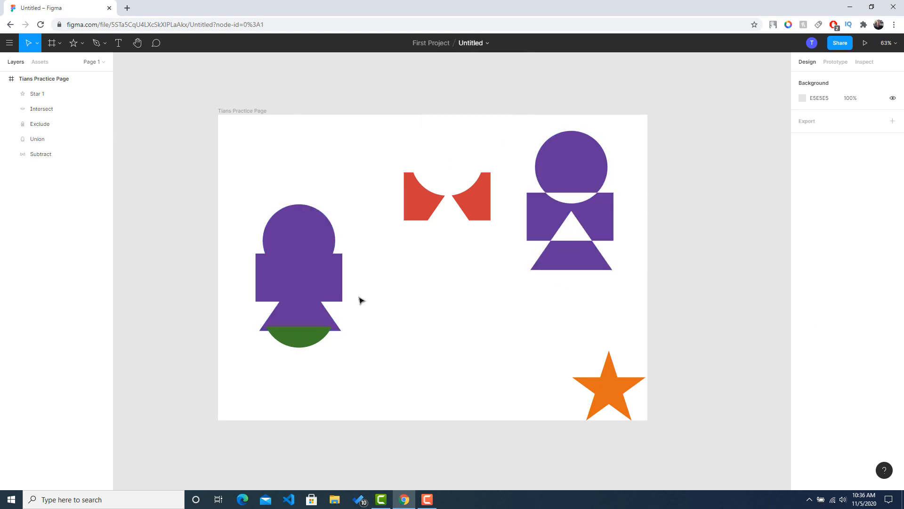
{"action": "left_click_drag", "start_coordinate": [314, 260], "coordinate": [321, 212]}
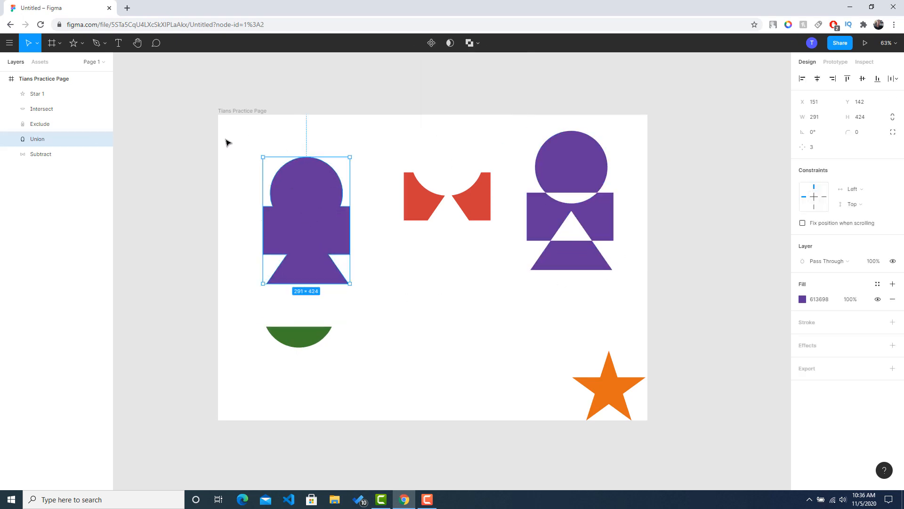
Delete all the shapes in the frame, including the star
{"action": "left_click_drag", "start_coordinate": [228, 143], "coordinate": [612, 409]}
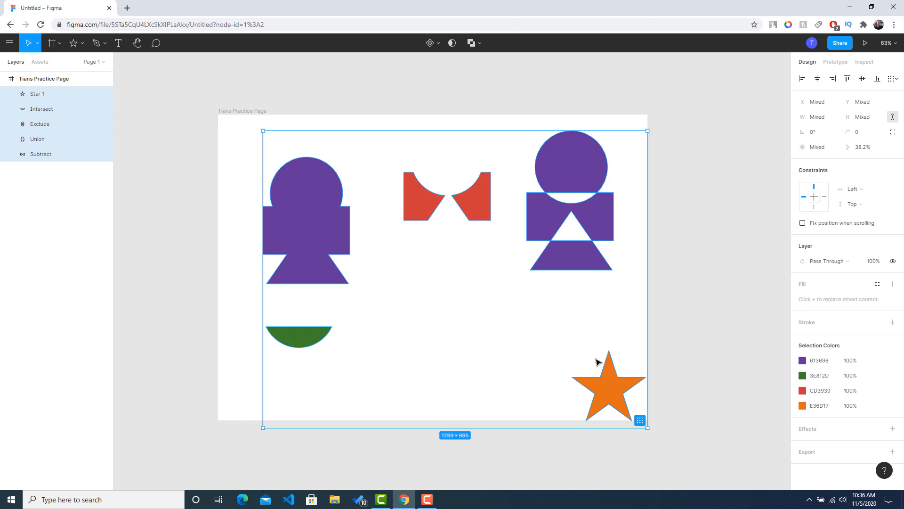
{"action": "key", "text": "Delete"}
{"action": "left_click", "coordinate": [191, 139]}
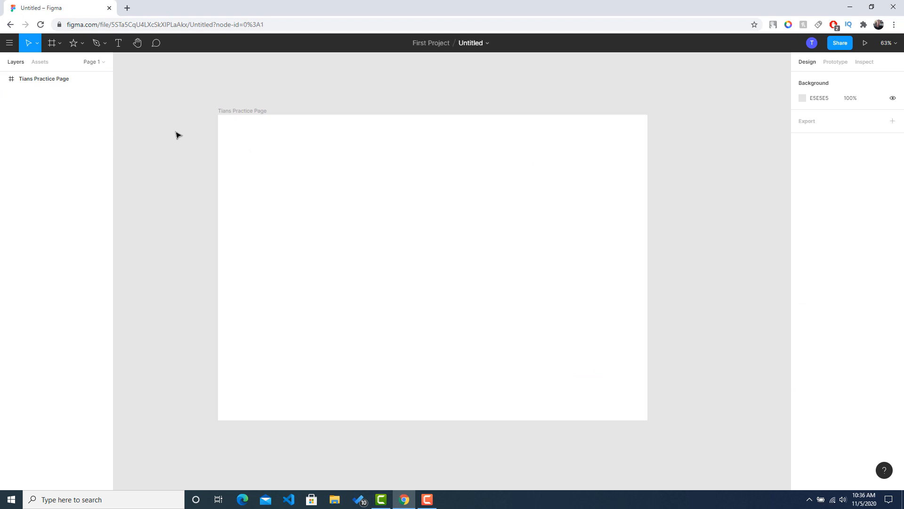
Draw a closed five-point path with the Pen tool in the frame's upper-left area, curving its first segment
{"action": "left_click", "coordinate": [118, 43]}
{"action": "left_click", "coordinate": [101, 47]}
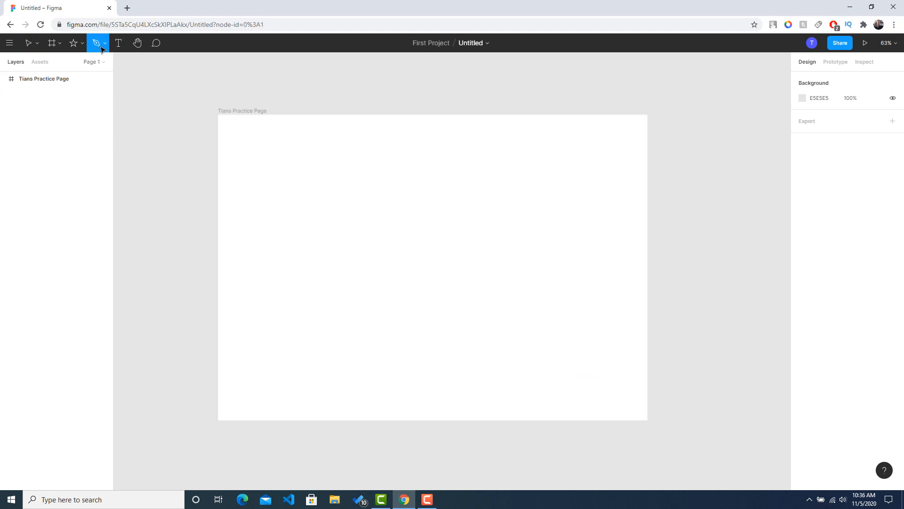
{"action": "left_click_drag", "start_coordinate": [260, 182], "coordinate": [271, 255]}
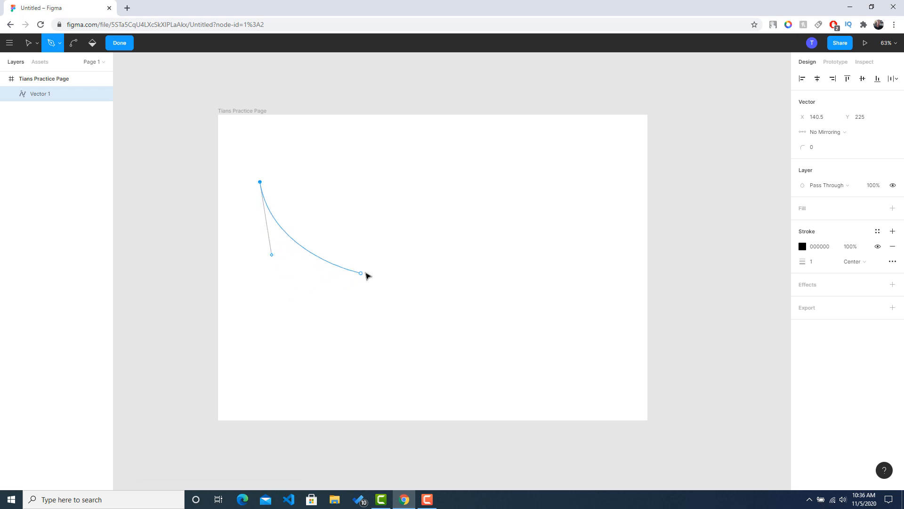
{"action": "left_click", "coordinate": [365, 272]}
{"action": "left_click", "coordinate": [456, 202]}
{"action": "left_click", "coordinate": [483, 155]}
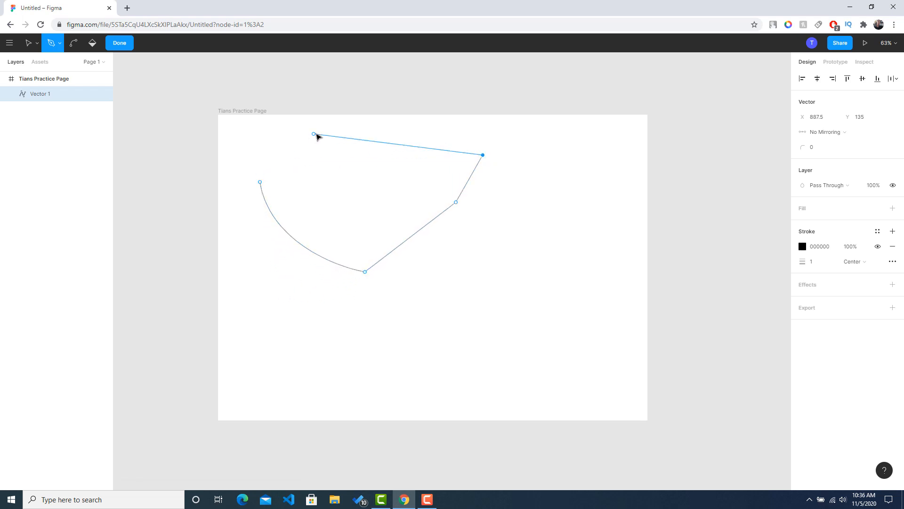
{"action": "left_click", "coordinate": [315, 133]}
{"action": "left_click", "coordinate": [260, 182]}
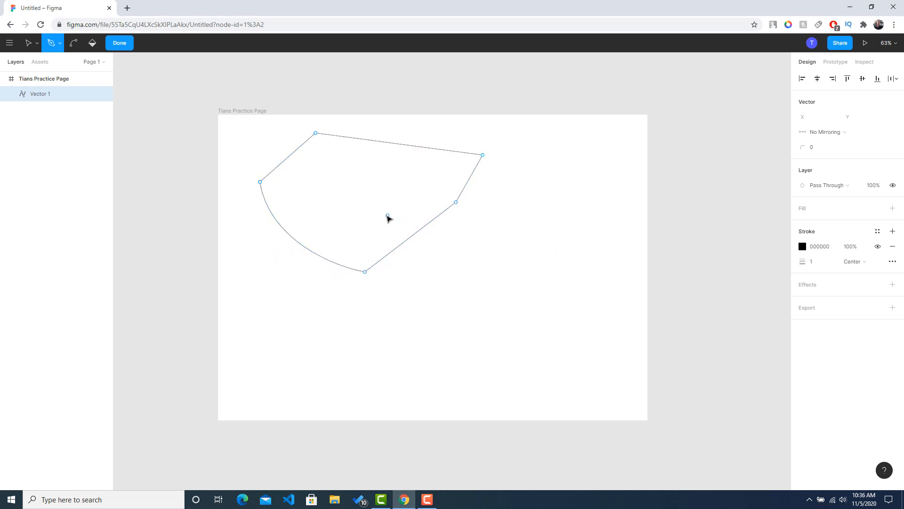
Finish the five-point path, leave vector editing, and select the path as an object
{"action": "key", "text": "Escape"}
{"action": "left_click", "coordinate": [721, 276]}
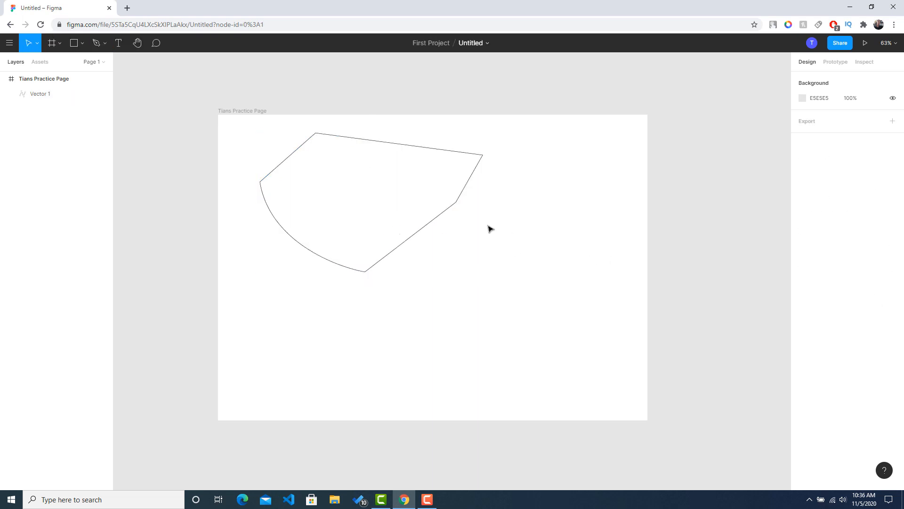
{"action": "left_click", "coordinate": [342, 267]}
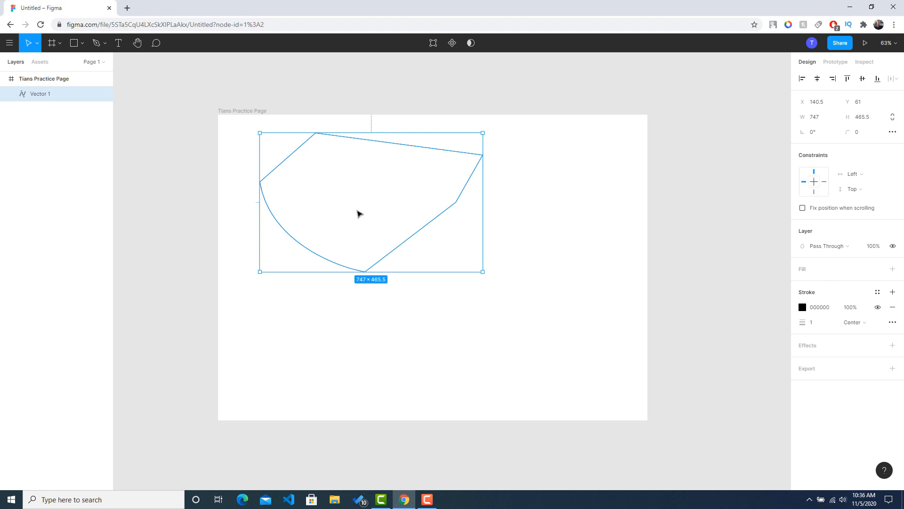
{"action": "left_click", "coordinate": [405, 214]}
{"action": "right_click", "coordinate": [386, 189]}
{"action": "left_click", "coordinate": [342, 234]}
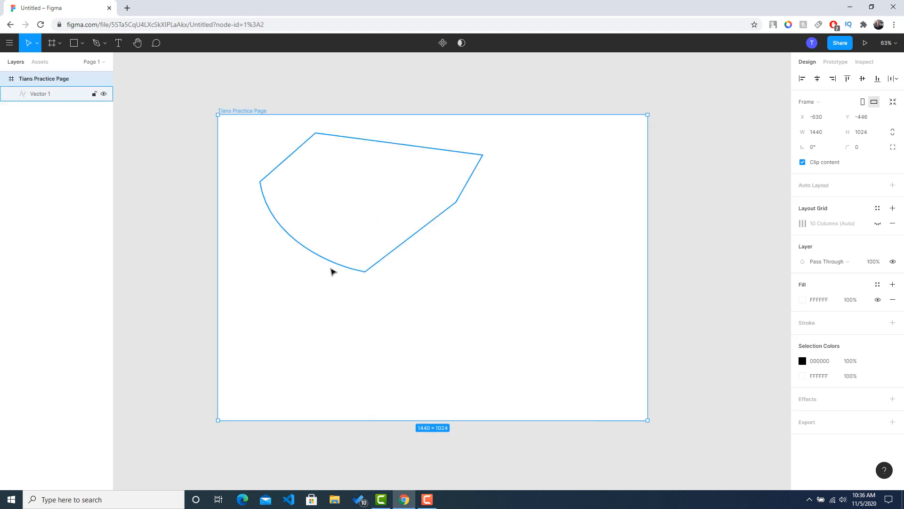
{"action": "left_click", "coordinate": [334, 264]}
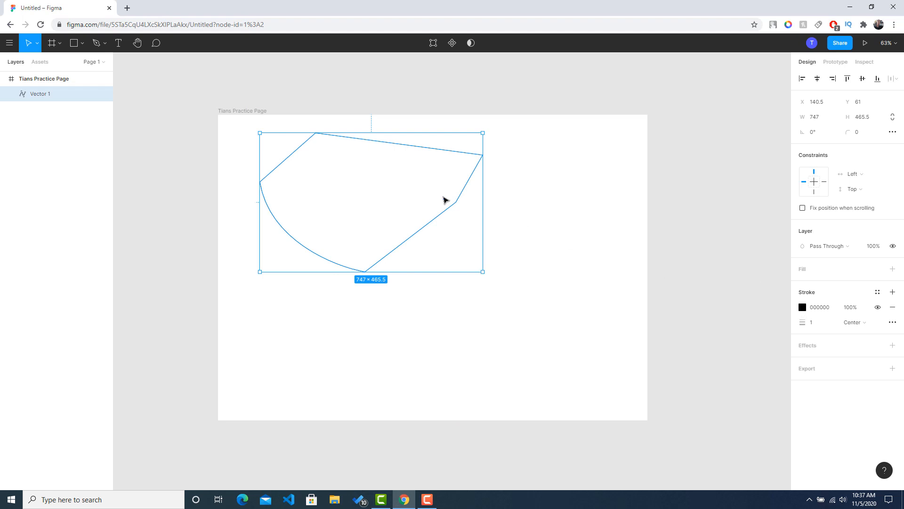
{"action": "left_click", "coordinate": [384, 212]}
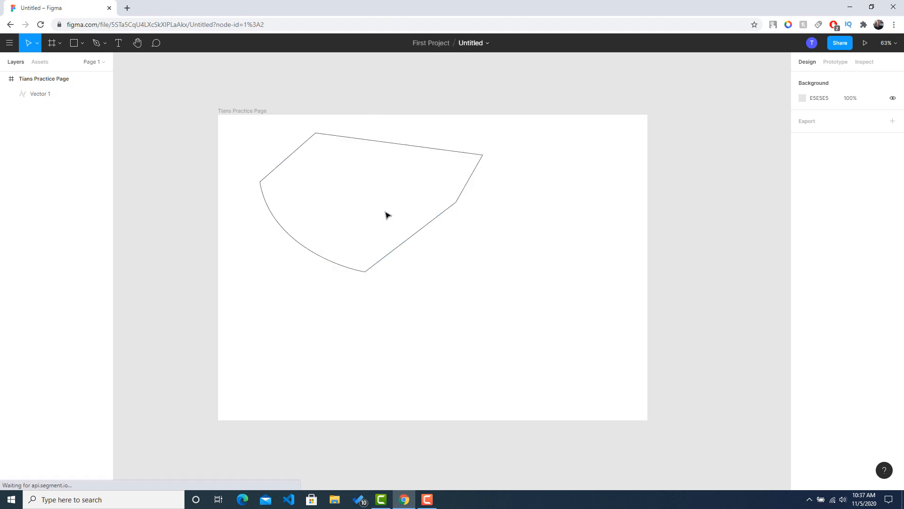
{"action": "key", "text": "ctrl+z"}
{"action": "right_click", "coordinate": [337, 214], "text": "ctrl"}
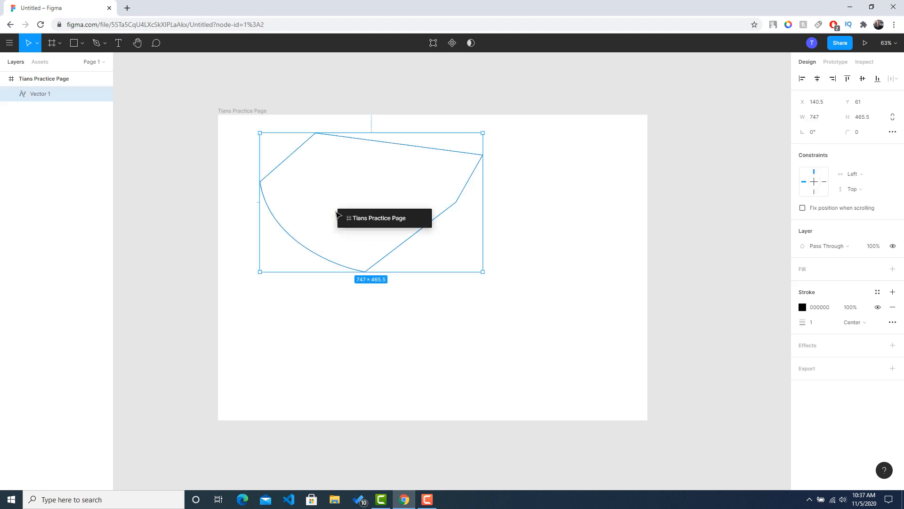
{"action": "left_click", "coordinate": [386, 171]}
{"action": "left_click", "coordinate": [382, 171]}
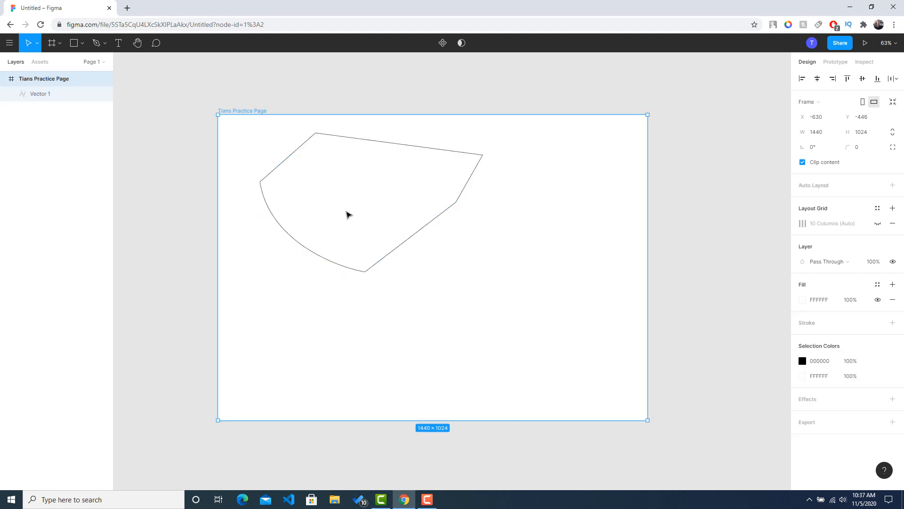
Select the five-point path in the frame and delete it
{"action": "left_click", "coordinate": [344, 212]}
{"action": "double_click", "coordinate": [285, 197]}
{"action": "left_click", "coordinate": [309, 188]}
{"action": "left_click", "coordinate": [312, 189]}
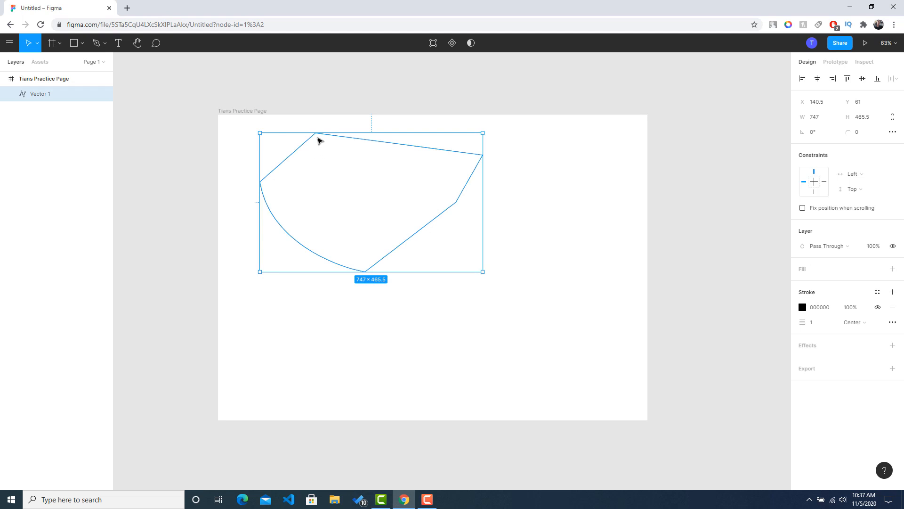
{"action": "key", "text": "Delete"}
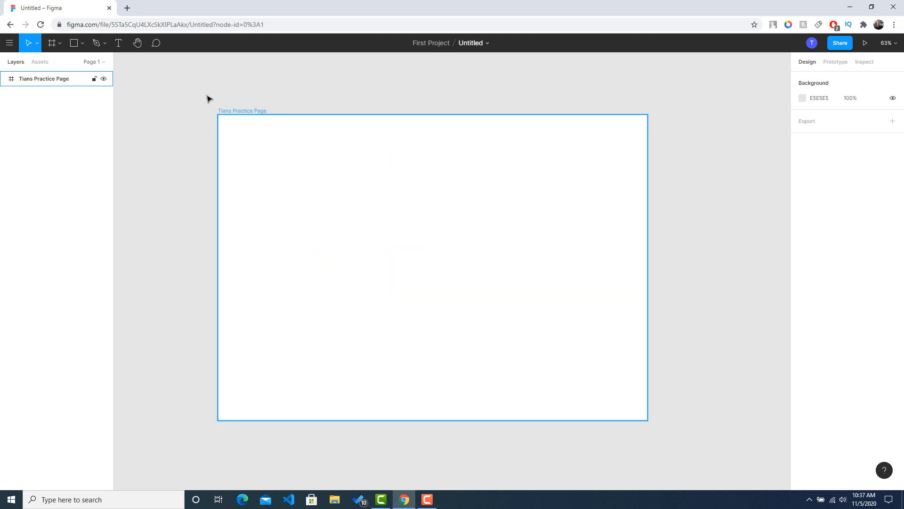
Draw a closed four-point path about 505 × 397.5 near the frame's centre with the Pen tool
{"action": "left_click", "coordinate": [102, 43]}
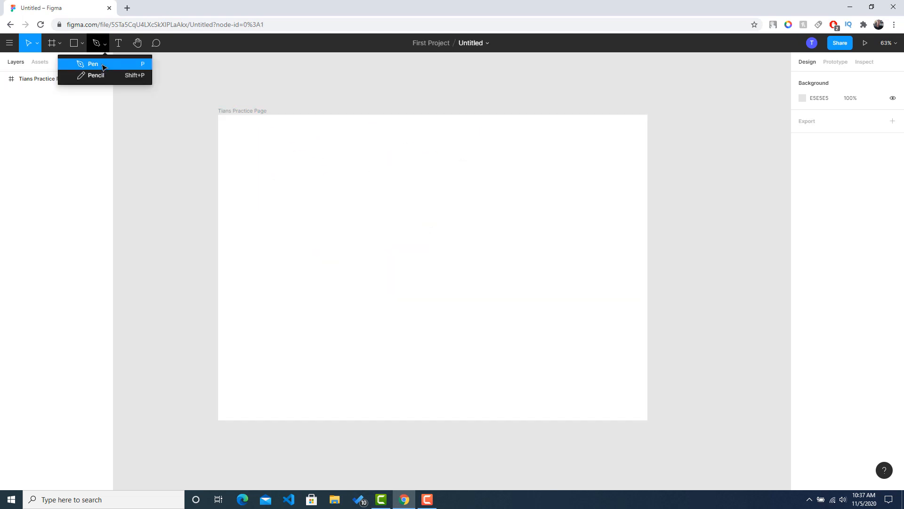
{"action": "left_click", "coordinate": [103, 64]}
{"action": "left_click", "coordinate": [375, 228]}
{"action": "left_click", "coordinate": [416, 329]}
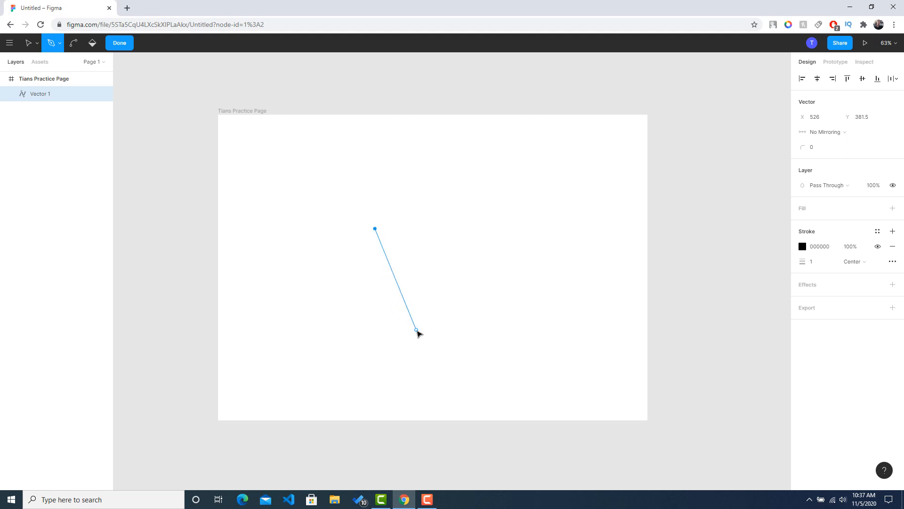
{"action": "left_click", "coordinate": [526, 265]}
{"action": "left_click", "coordinate": [496, 211]}
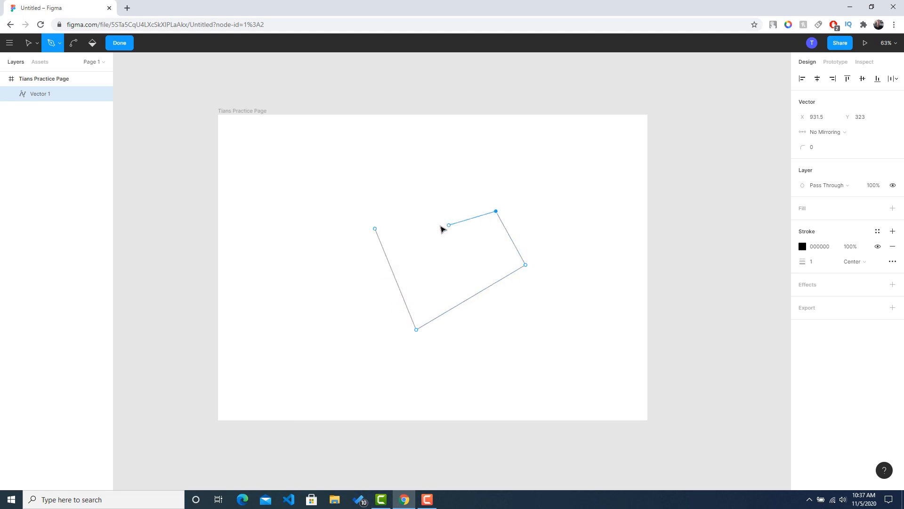
{"action": "left_click", "coordinate": [375, 228]}
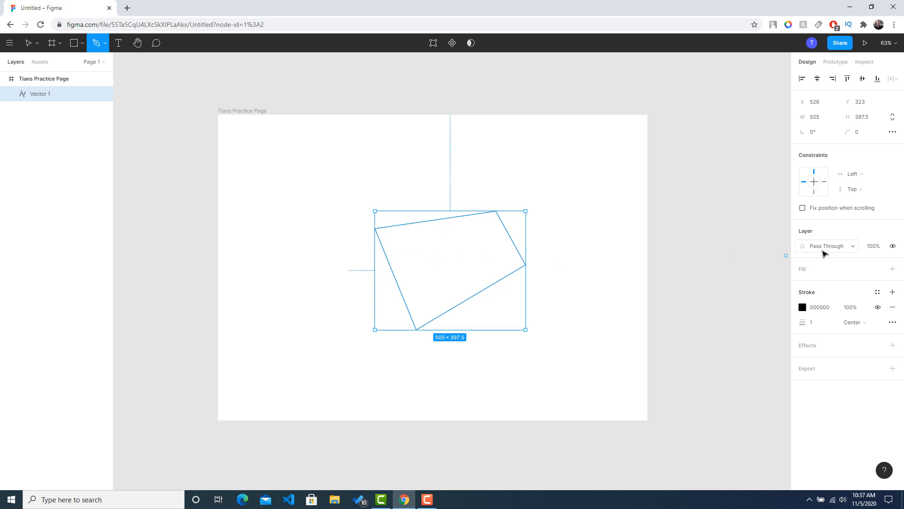
Add a solid green 418347 fill to the four-point path
{"action": "left_click", "coordinate": [893, 269]}
{"action": "left_click", "coordinate": [802, 284]}
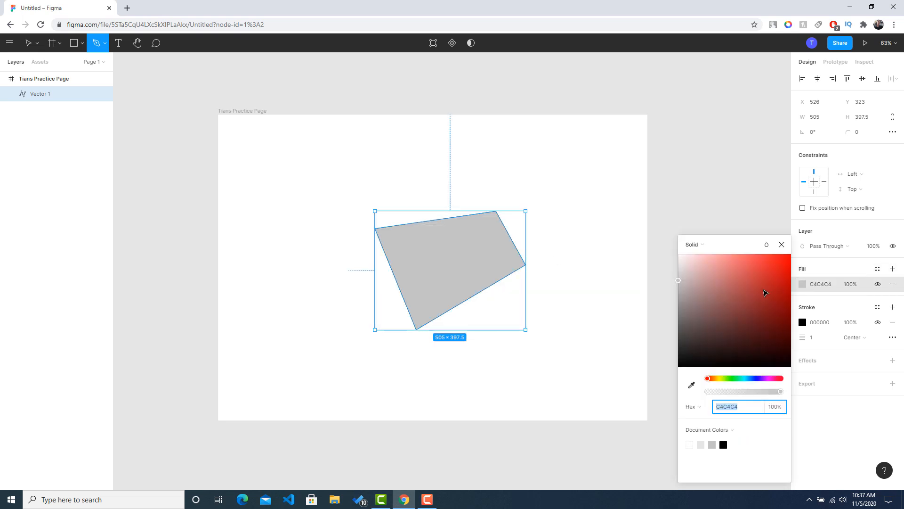
{"action": "left_click_drag", "start_coordinate": [744, 292], "coordinate": [735, 309]}
{"action": "left_click", "coordinate": [734, 378]}
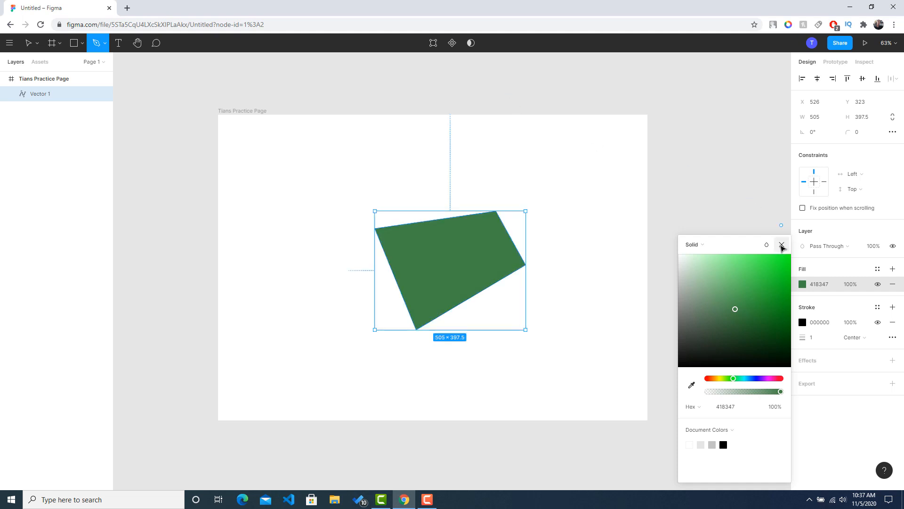
{"action": "left_click", "coordinate": [781, 246]}
{"action": "right_click", "coordinate": [458, 253]}
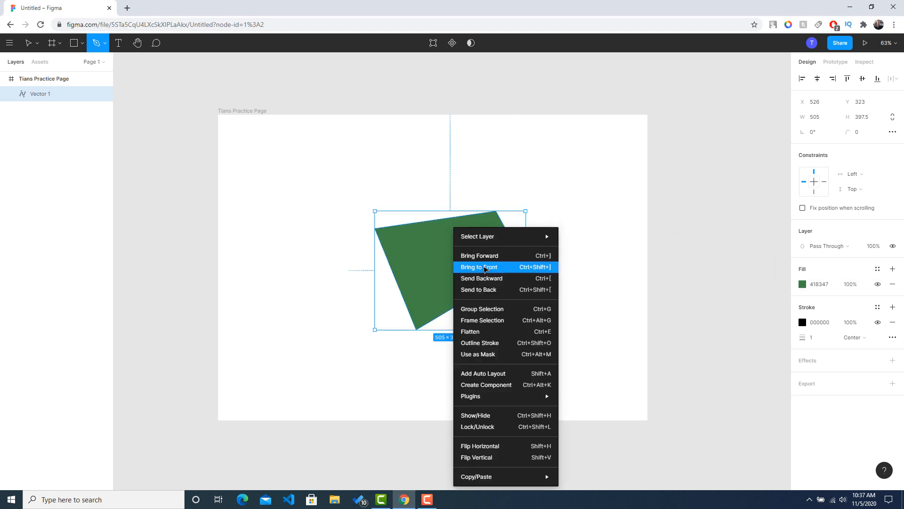
{"action": "left_click", "coordinate": [706, 234]}
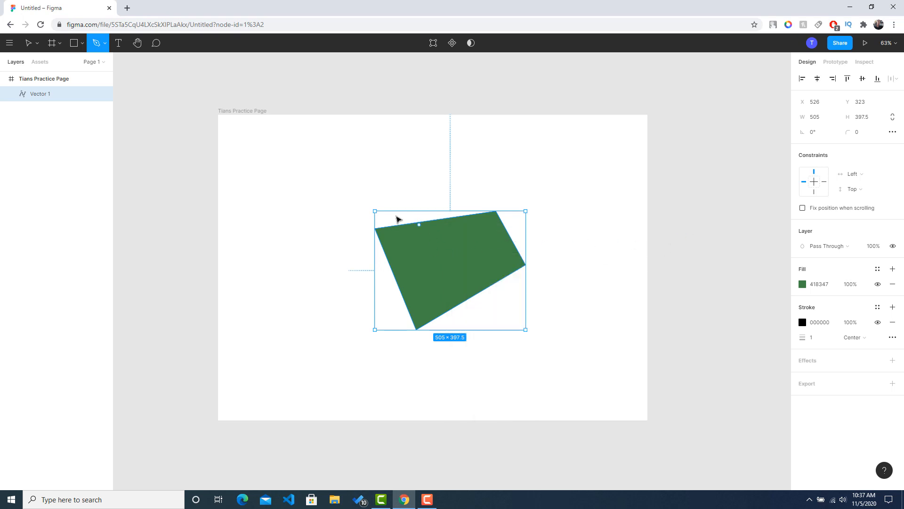
Draw a straight diagonal line with the Pen tool from above the green shape's upper-left corner into its interior
{"action": "left_click", "coordinate": [367, 189]}
{"action": "left_click", "coordinate": [391, 223]}
{"action": "left_click", "coordinate": [415, 257]}
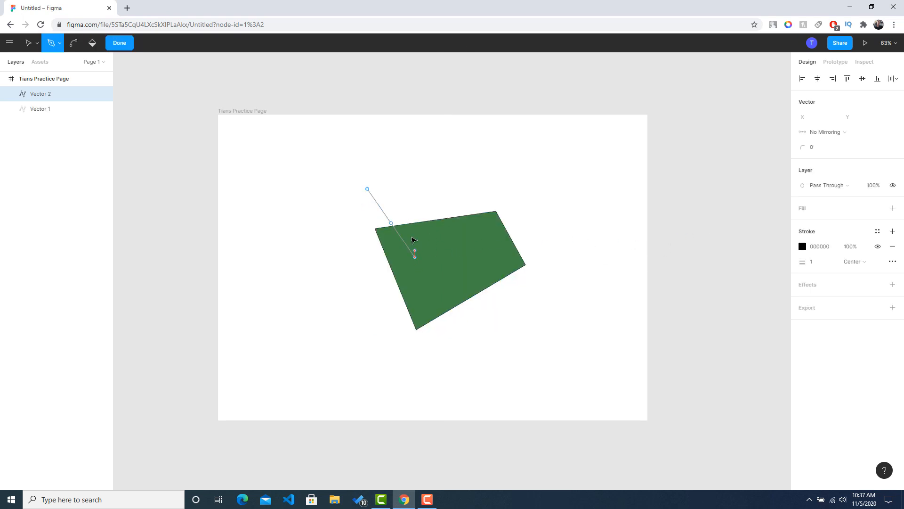
{"action": "left_click", "coordinate": [368, 189]}
{"action": "key", "text": "Escape"}
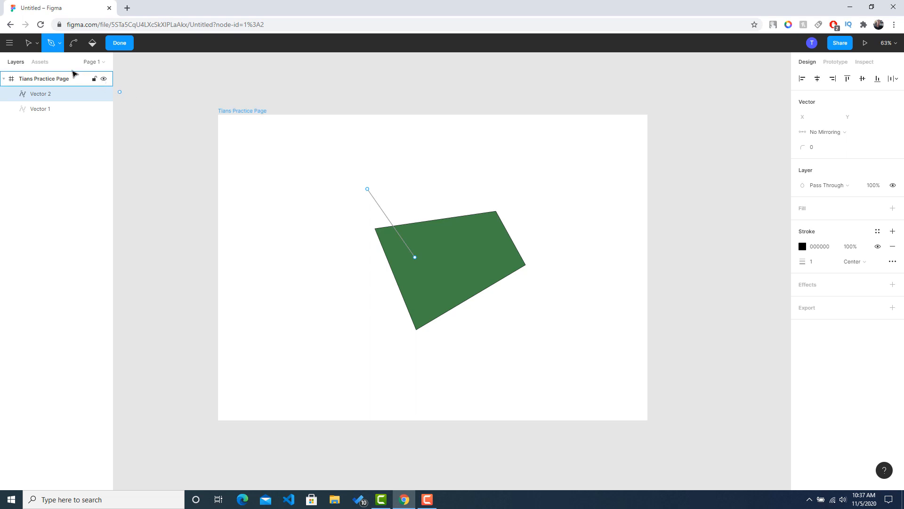
{"action": "key", "text": "Escape"}
{"action": "key", "text": "Escape"}
Delete both the diagonal line and the green shape from the frame
{"action": "left_click_drag", "start_coordinate": [340, 170], "coordinate": [541, 347]}
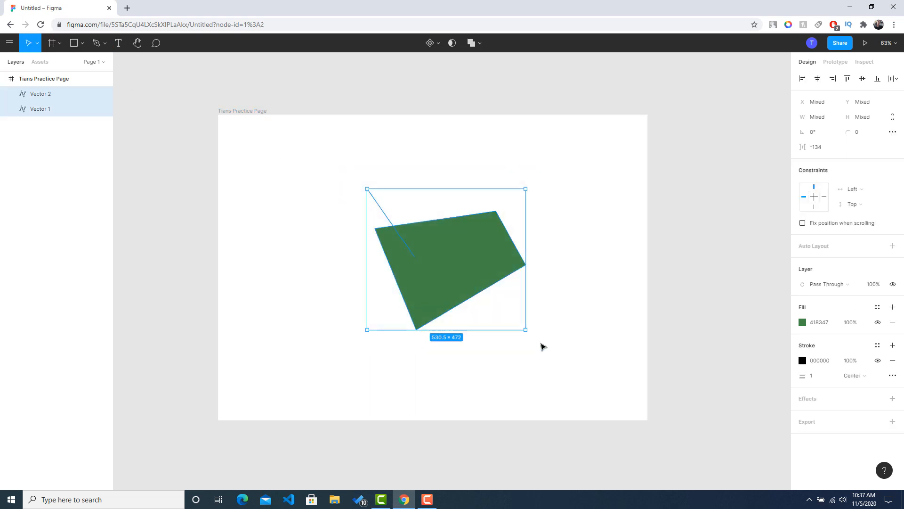
{"action": "key", "text": "Delete"}
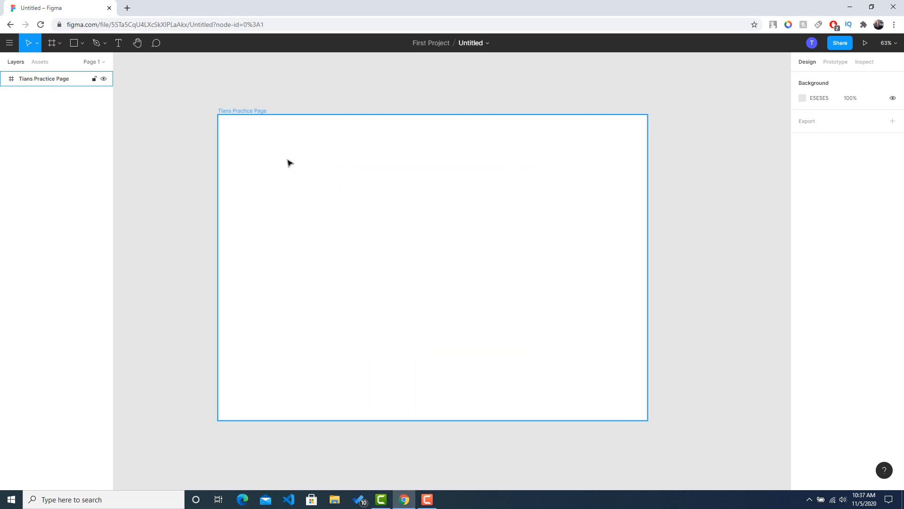
{"action": "left_click", "coordinate": [118, 46]}
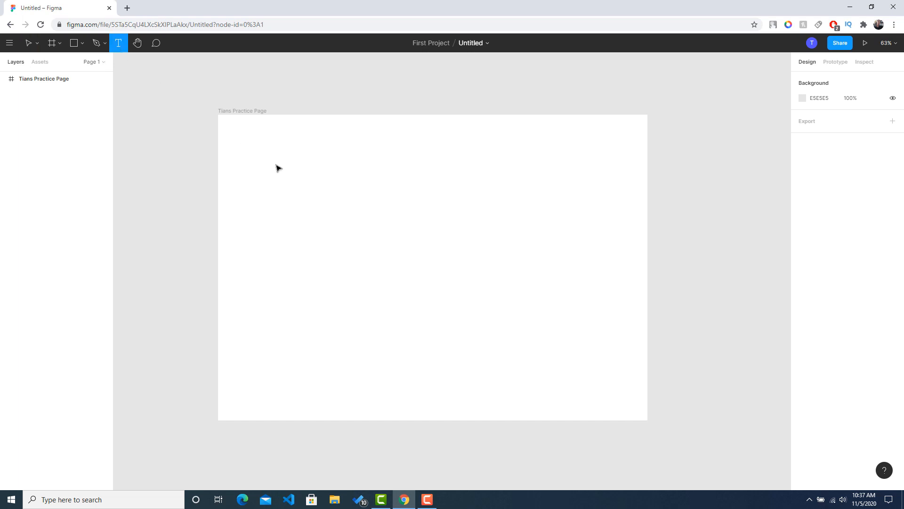
{"action": "left_click", "coordinate": [284, 180]}
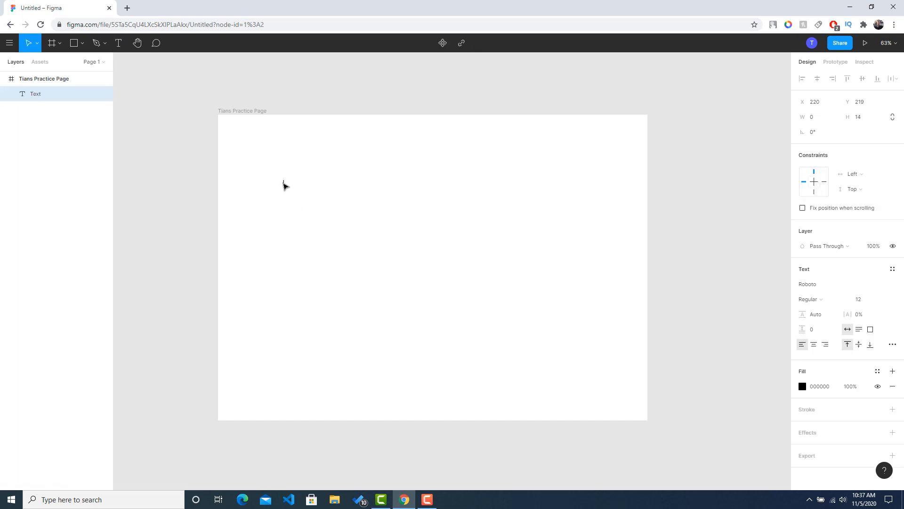
{"action": "left_click", "coordinate": [357, 226]}
Draw a text box about 556 × 115 in the frame and enter the person's first name followed by "is learning"
{"action": "left_click", "coordinate": [122, 47]}
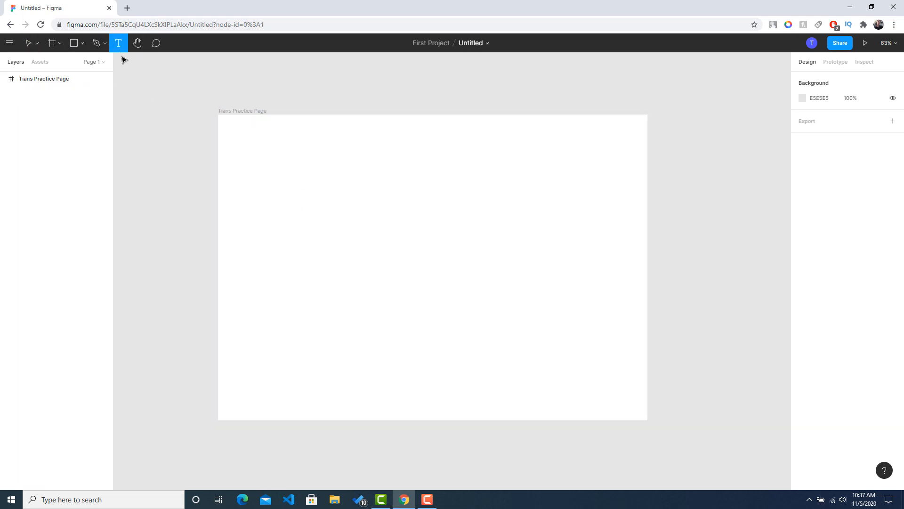
{"action": "left_click_drag", "start_coordinate": [292, 233], "coordinate": [460, 274]}
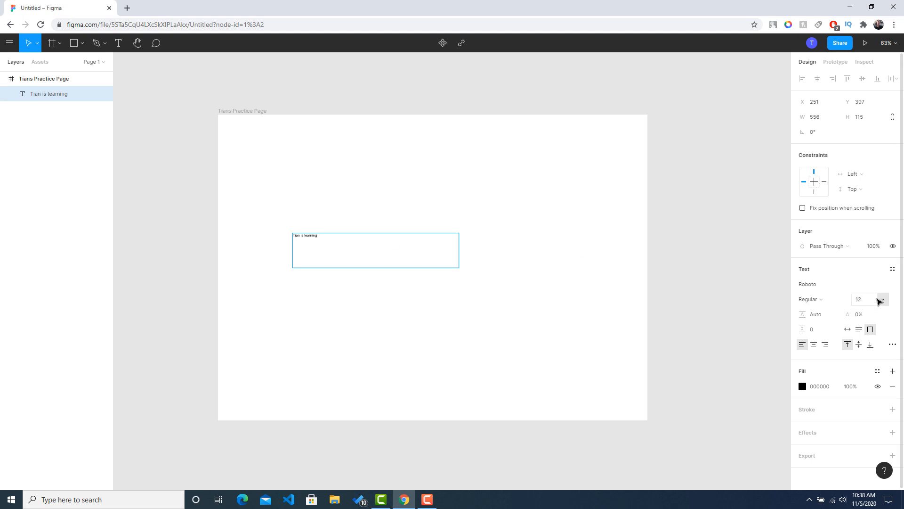
{"action": "left_click", "coordinate": [864, 301]}
{"action": "key", "text": "Escape"}
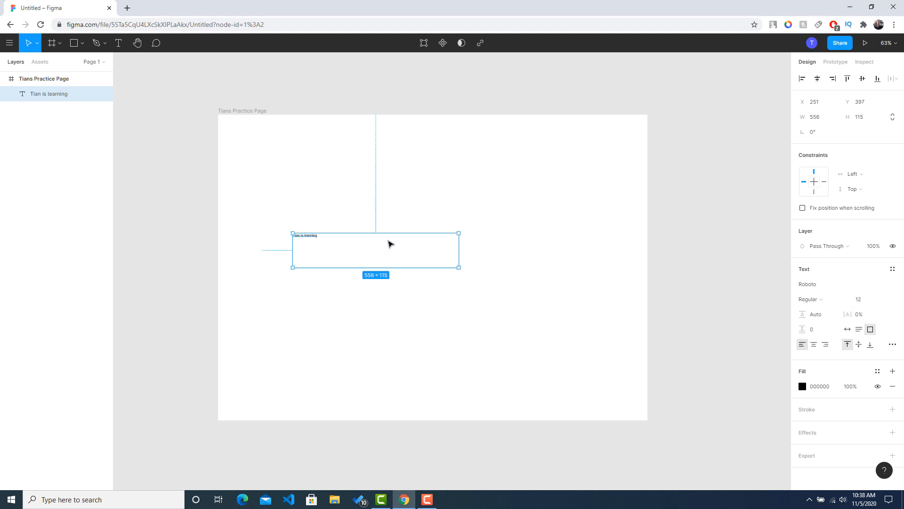
{"action": "key", "text": "Escape"}
Set the font size of the text to 100
{"action": "left_click", "coordinate": [302, 238]}
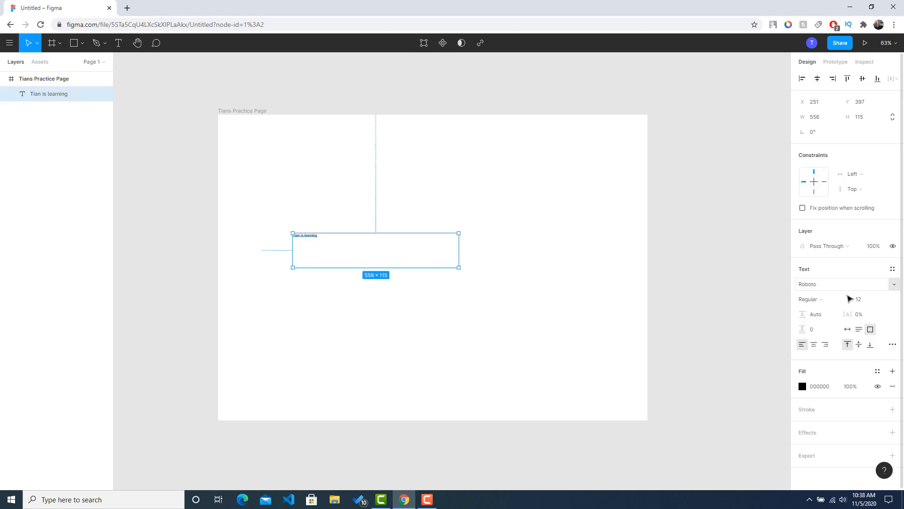
{"action": "left_click", "coordinate": [855, 299]}
{"action": "type", "text": "1"}
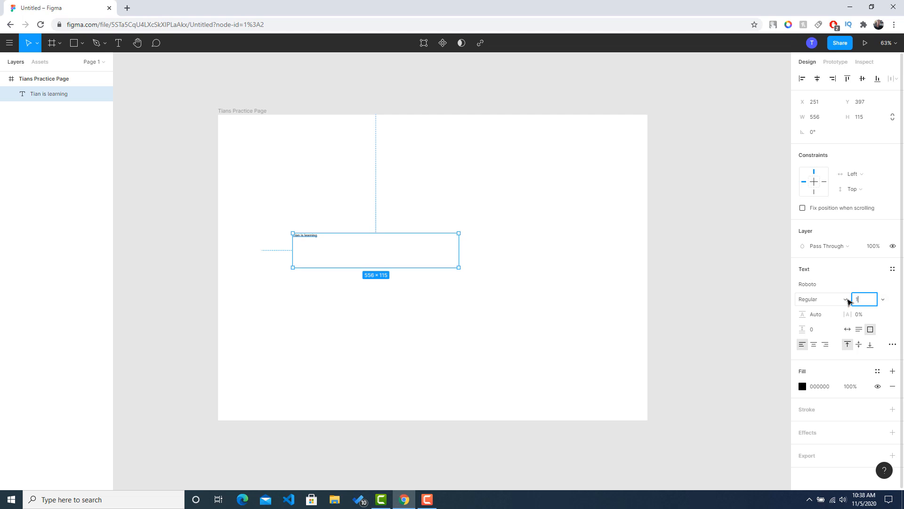
{"action": "type", "text": "00"}
{"action": "key", "text": "Return"}
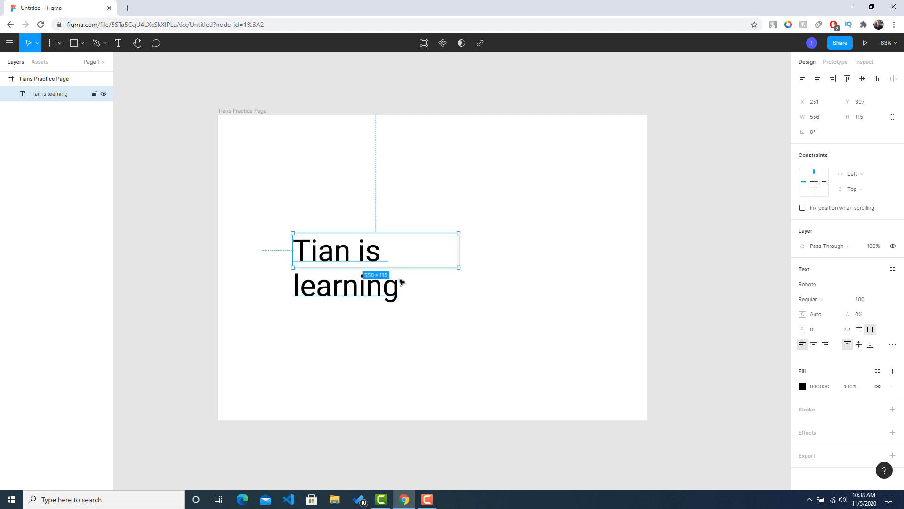
Enlarge the text box downward to a height of about 243, and switch its resizing to Auto Width
{"action": "left_click_drag", "start_coordinate": [460, 271], "coordinate": [461, 309]}
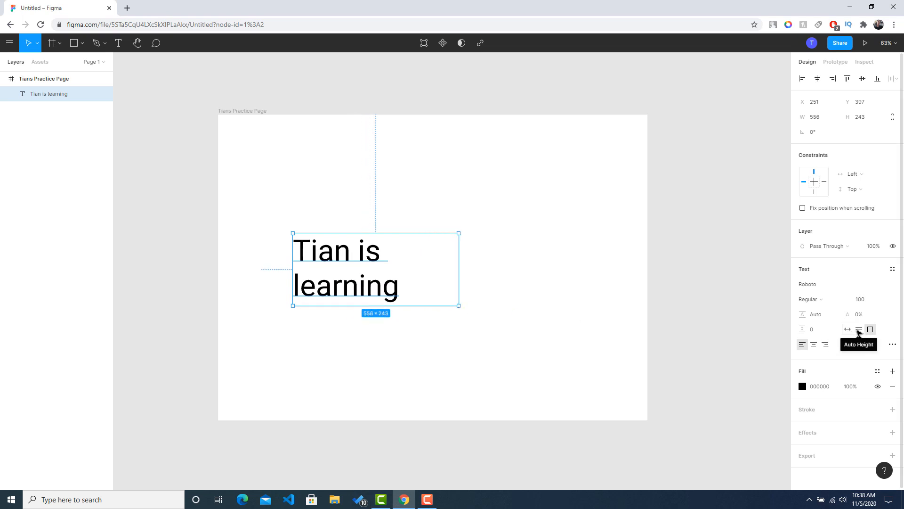
{"action": "left_click", "coordinate": [849, 330]}
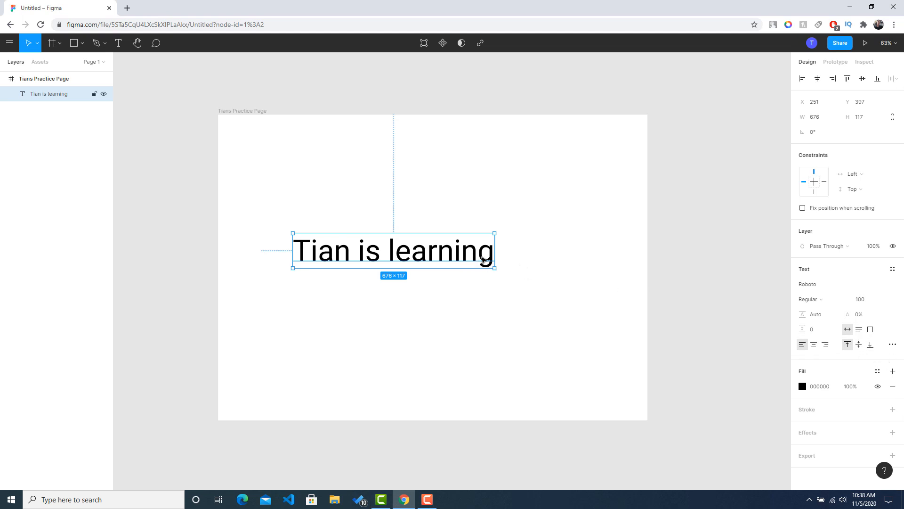
Append an "s" to the end of the text and undo the addition
{"action": "double_click", "coordinate": [484, 261]}
{"action": "key", "text": "Right"}
{"action": "type", "text": "s"}
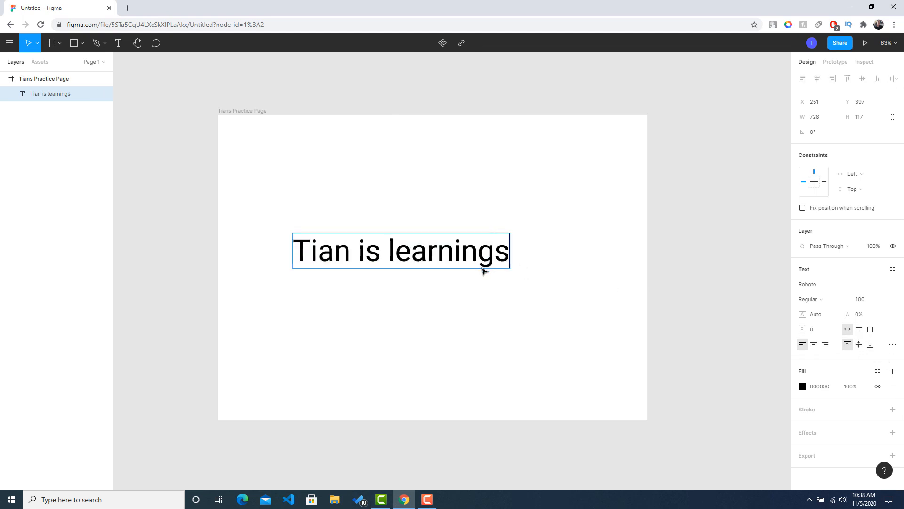
{"action": "key", "text": "ctrl+z"}
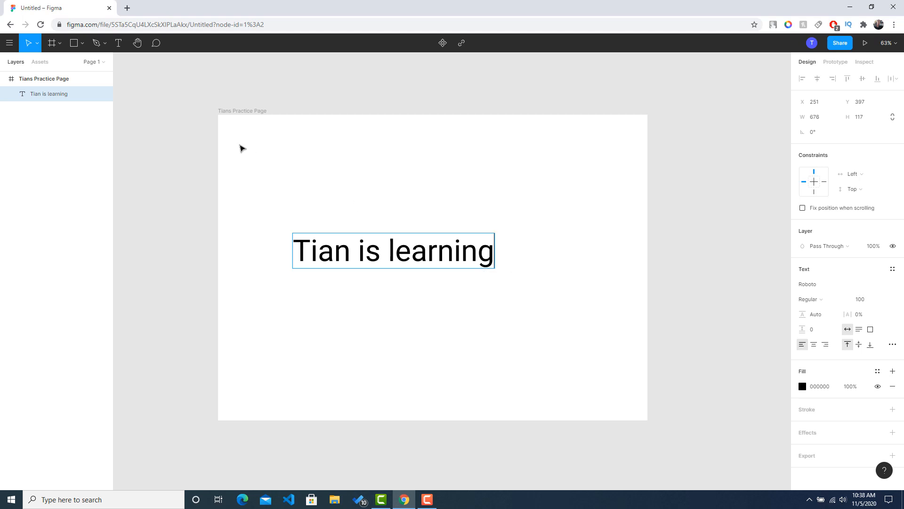
{"action": "key", "text": "Escape"}
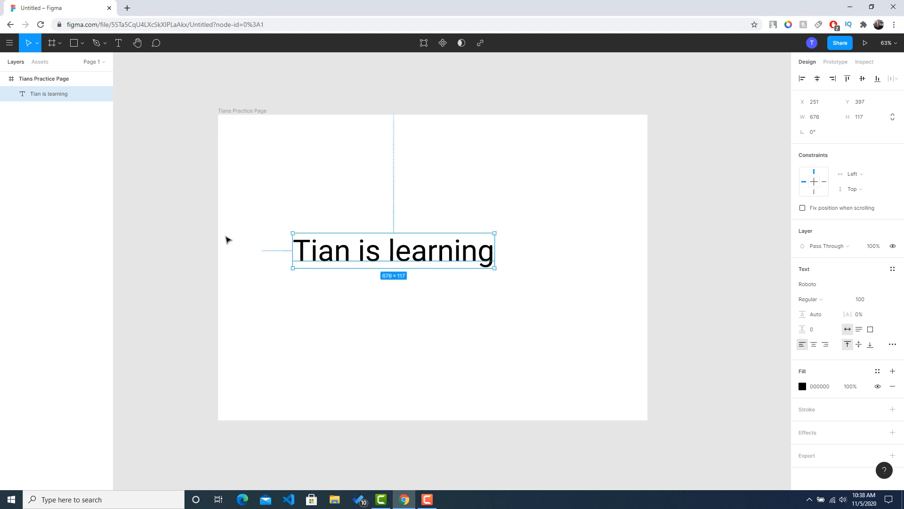
Move the text to the frame's upper-left area, at about X 136, Y 168
{"action": "left_click", "coordinate": [227, 240]}
{"action": "left_click_drag", "start_coordinate": [367, 253], "coordinate": [332, 184]}
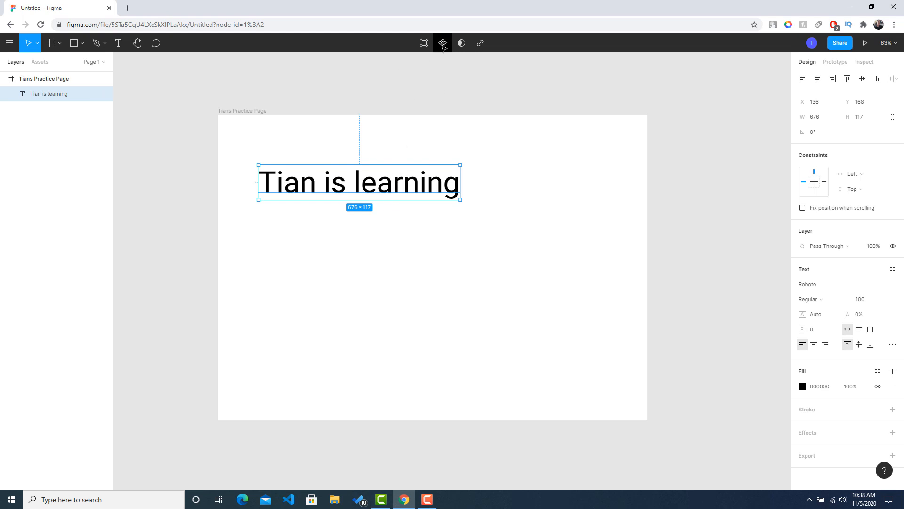
Turn the text into a component and paste three instances of it, arranging two in rows below the main component
{"action": "left_click", "coordinate": [443, 43]}
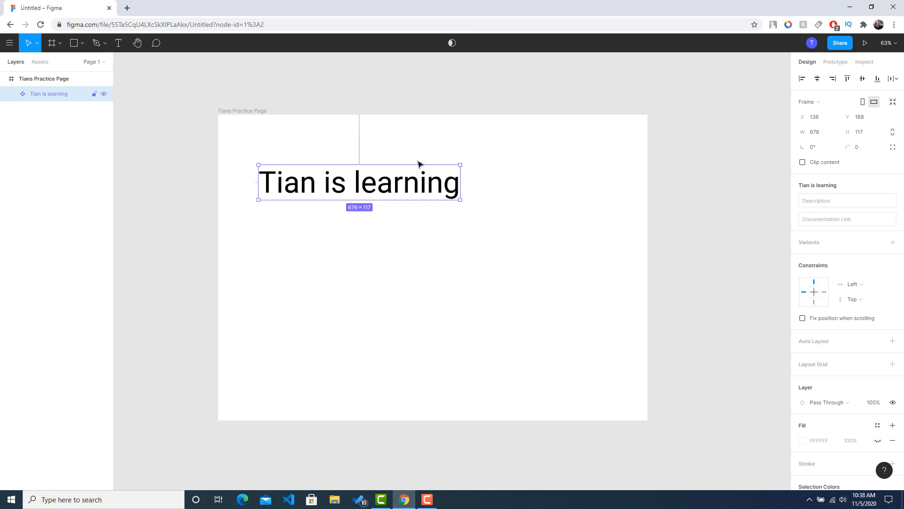
{"action": "left_click_drag", "start_coordinate": [417, 194], "coordinate": [375, 316]}
{"action": "key", "text": "ctrl+v"}
{"action": "key", "text": "ctrl+v"}
{"action": "key", "text": "ctrl+v"}
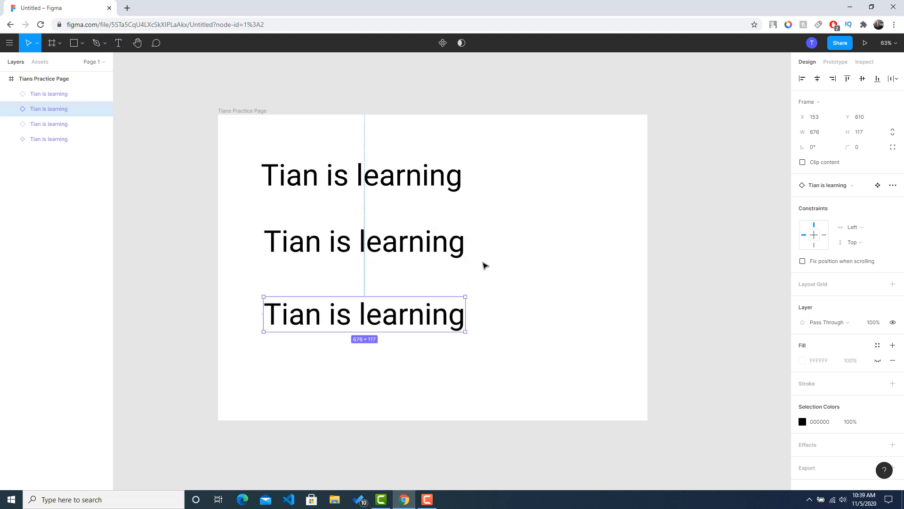
{"action": "left_click", "coordinate": [531, 253]}
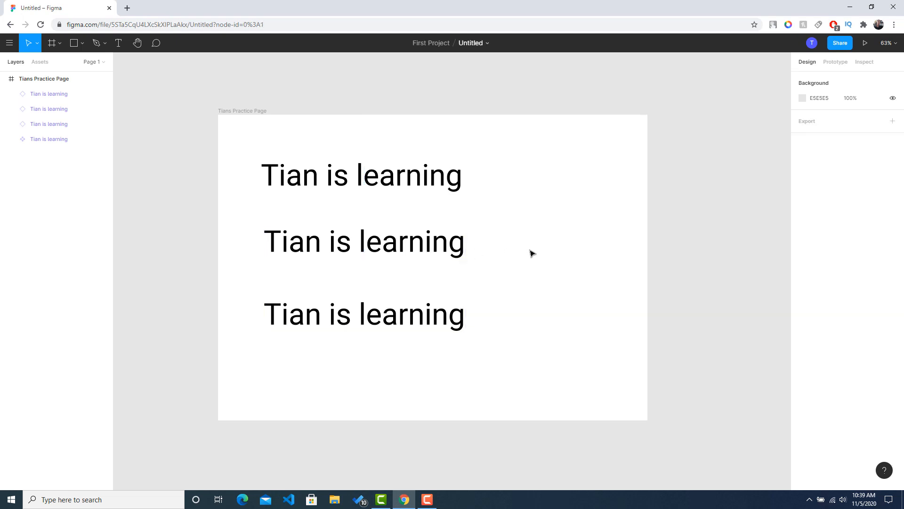
Move the extra instance off the main component and delete it
{"action": "left_click_drag", "start_coordinate": [449, 186], "coordinate": [541, 215]}
{"action": "right_click", "coordinate": [532, 203]}
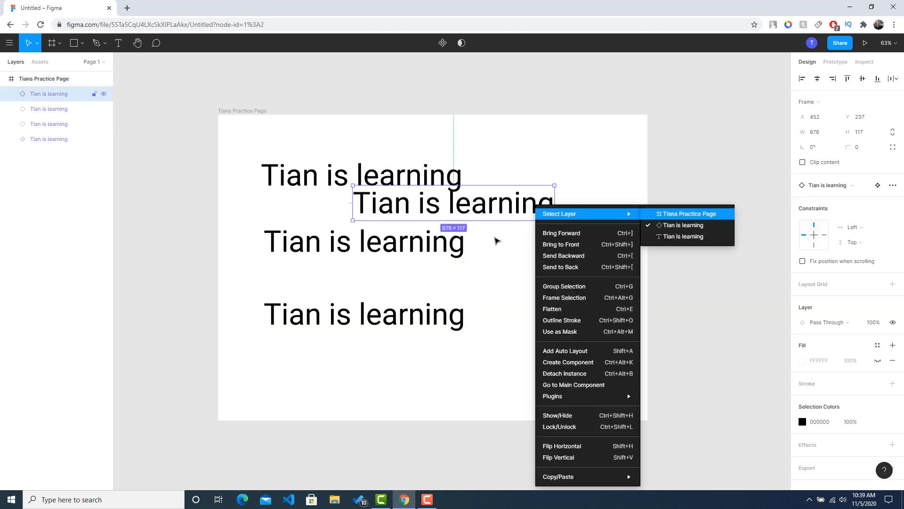
{"action": "left_click", "coordinate": [500, 223]}
{"action": "key", "text": "Delete"}
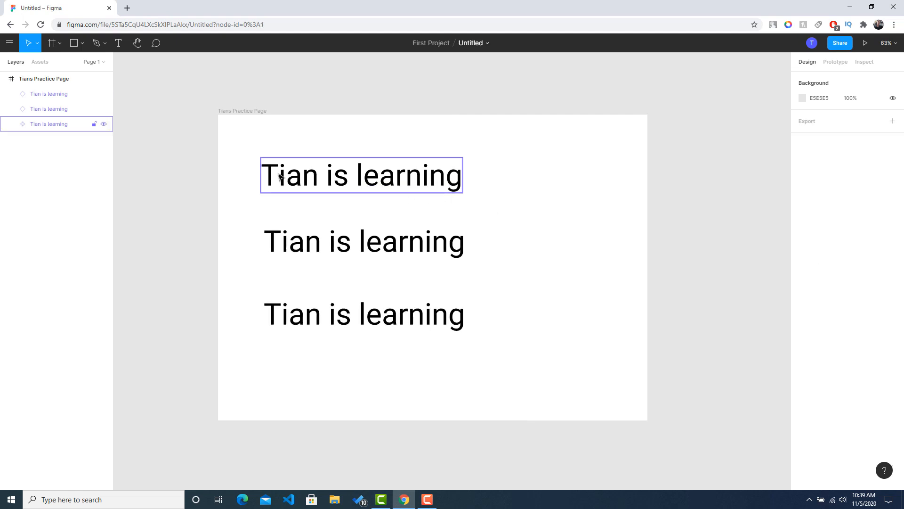
Set the main component's fill to the solid red B60C0C
{"action": "left_click", "coordinate": [384, 182]}
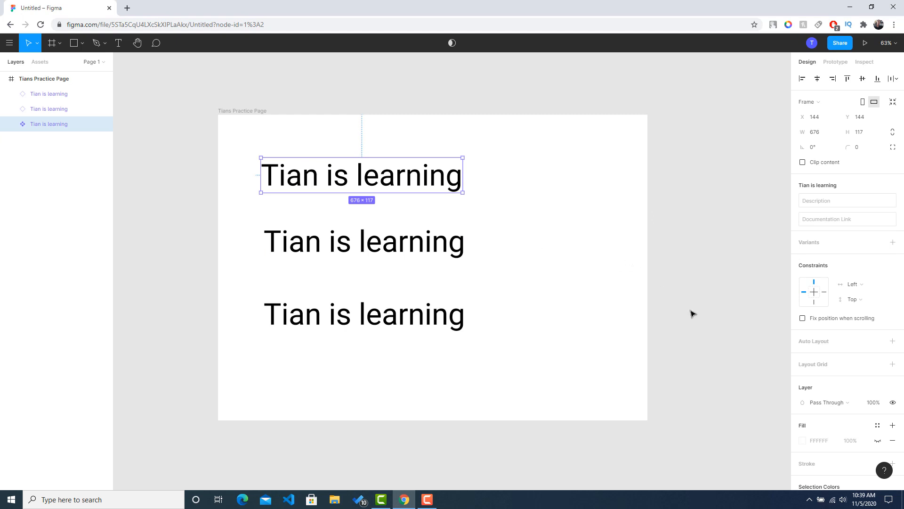
{"action": "left_click", "coordinate": [803, 441]}
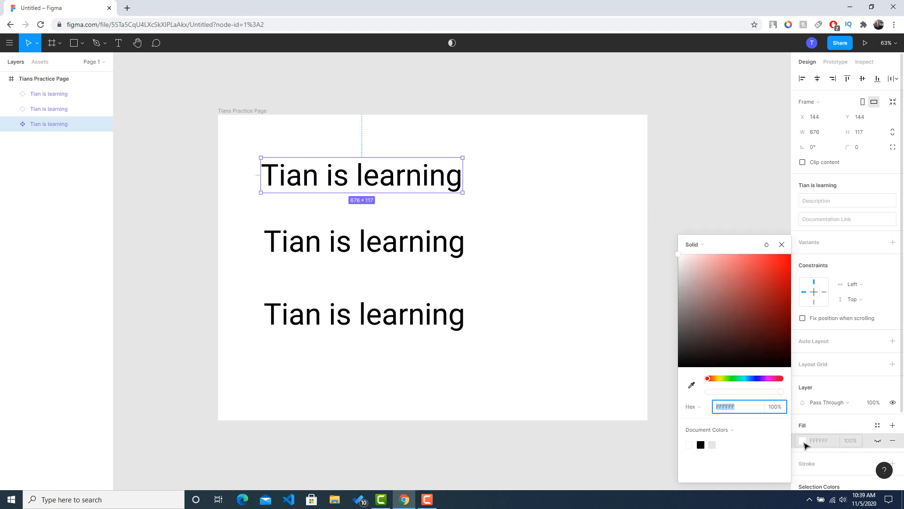
{"action": "left_click_drag", "start_coordinate": [737, 347], "coordinate": [784, 286]}
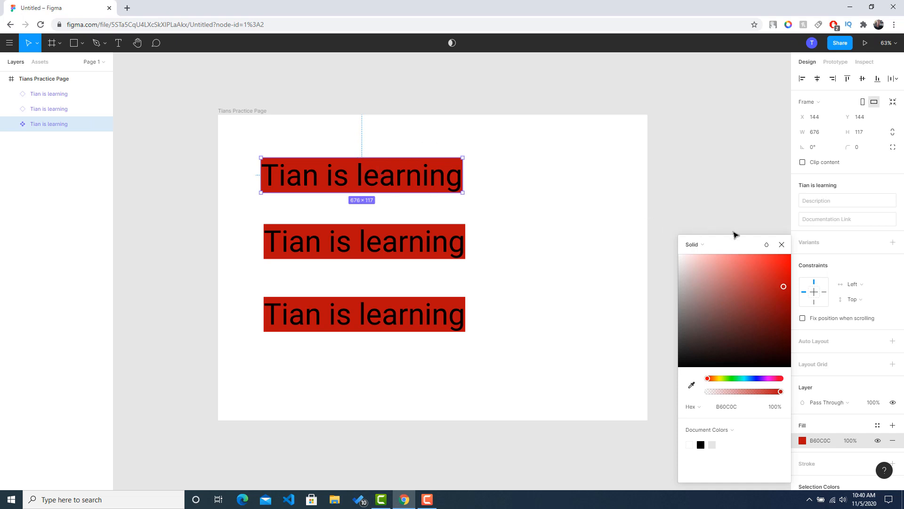
{"action": "left_click", "coordinate": [782, 245]}
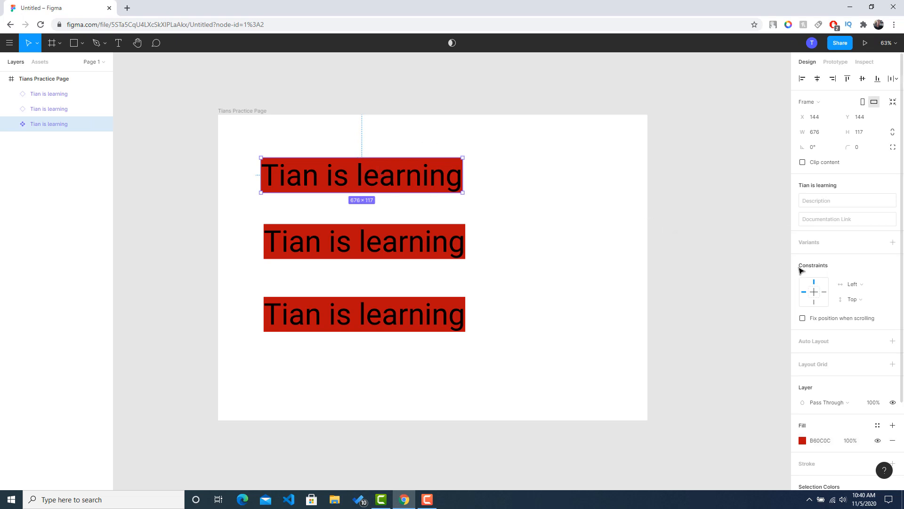
Select the text inside the middle instance to examine its text and fill properties
{"action": "scroll", "coordinate": [855, 337], "scroll_direction": "down", "scroll_amount": 3}
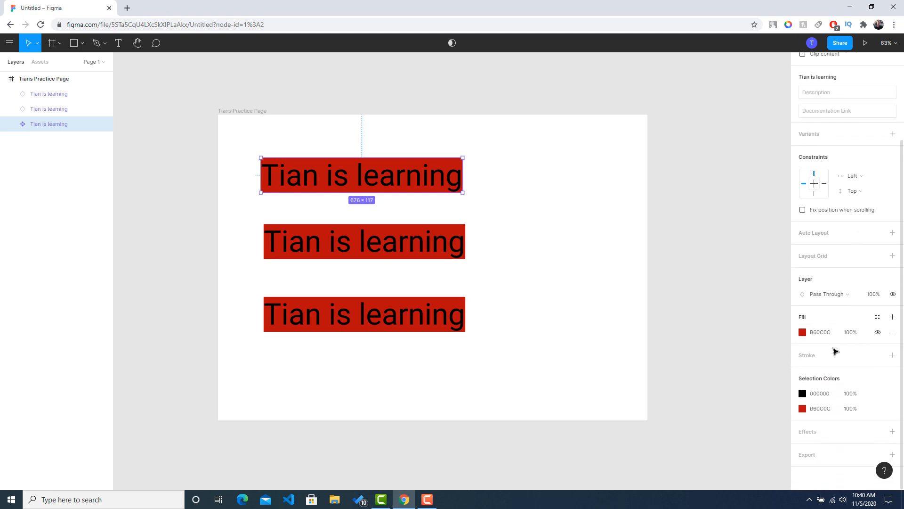
{"action": "left_click", "coordinate": [367, 243]}
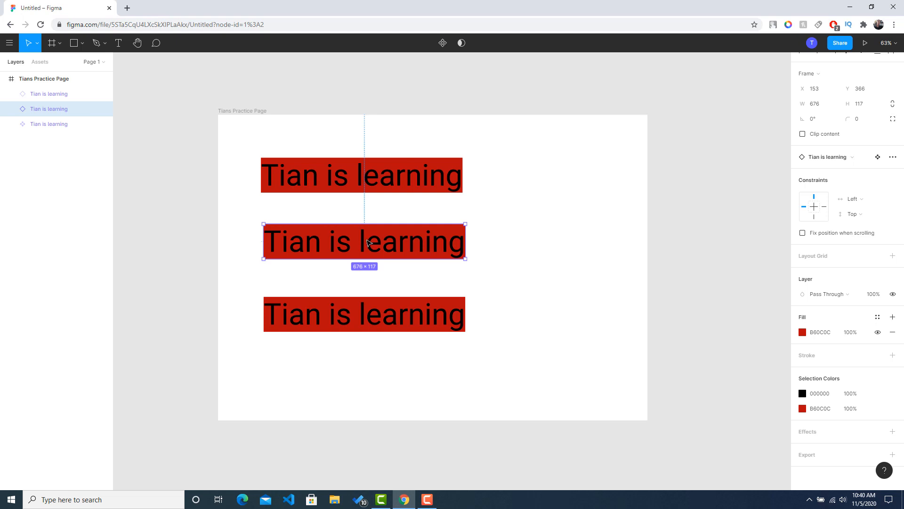
{"action": "double_click", "coordinate": [367, 242]}
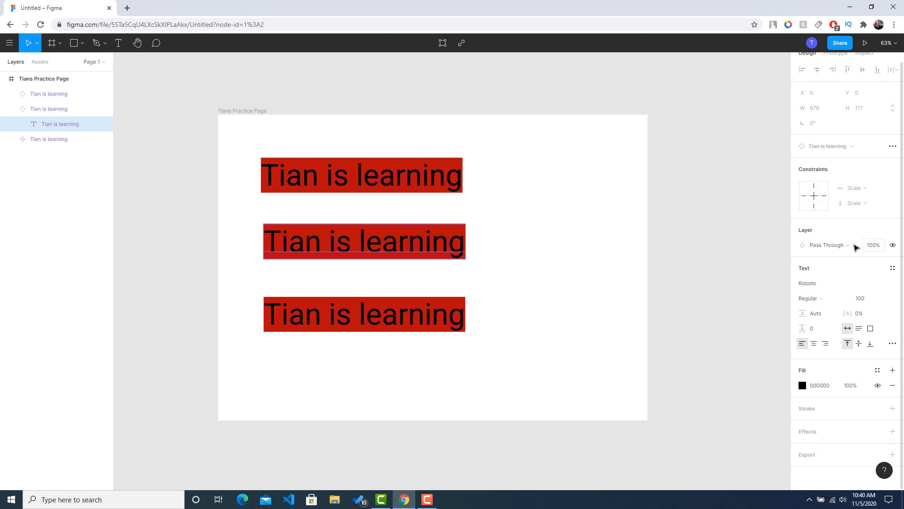
Delete the main component and both of its instances from the frame
{"action": "left_click", "coordinate": [528, 322]}
{"action": "left_click_drag", "start_coordinate": [519, 333], "coordinate": [325, 136]}
{"action": "key", "text": "Delete"}
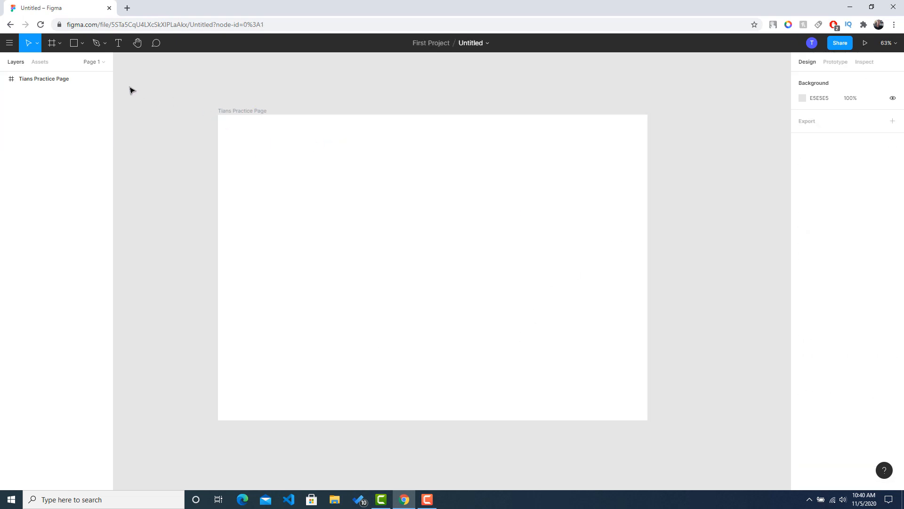
Draw a circle about 420 × 420 in the middle of the frame and move it to about X 491, Y 283
{"action": "left_click", "coordinate": [76, 48]}
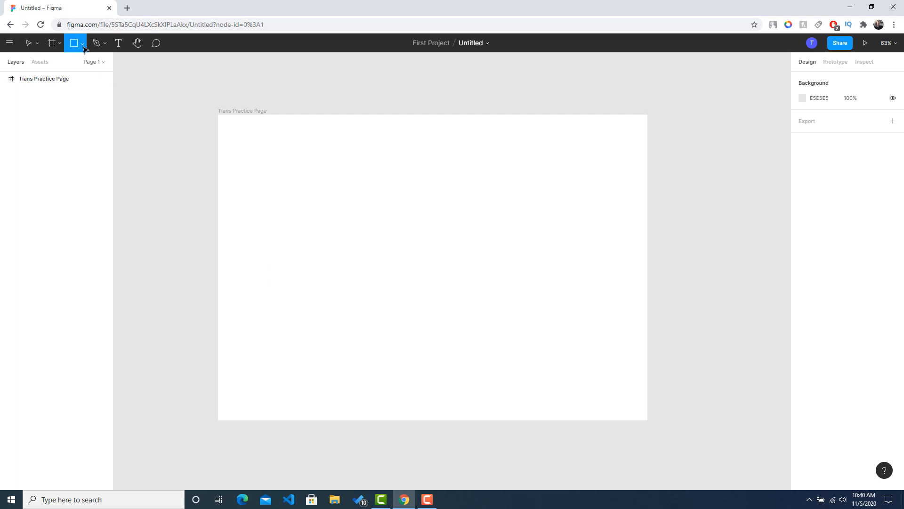
{"action": "left_click", "coordinate": [84, 47]}
{"action": "left_click", "coordinate": [65, 97]}
{"action": "left_click_drag", "start_coordinate": [360, 219], "coordinate": [488, 289]}
{"action": "left_click", "coordinate": [553, 291]}
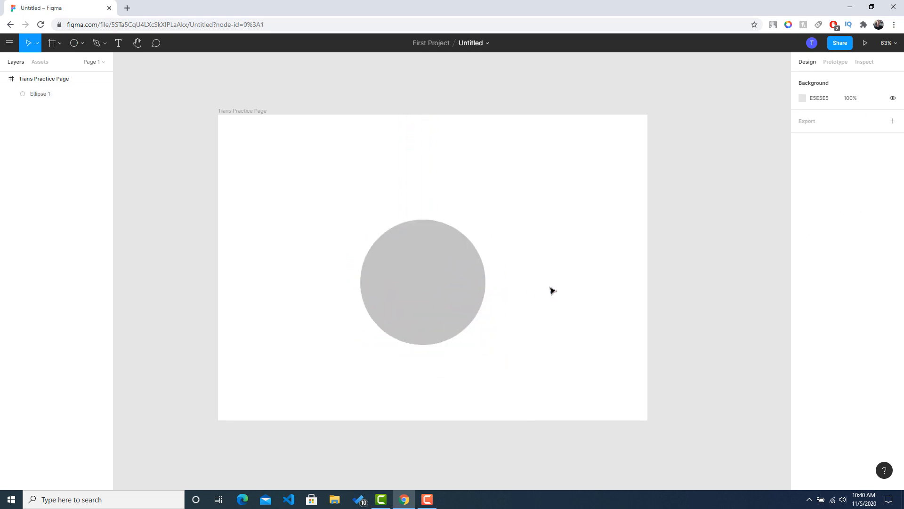
{"action": "left_click_drag", "start_coordinate": [426, 287], "coordinate": [430, 267]}
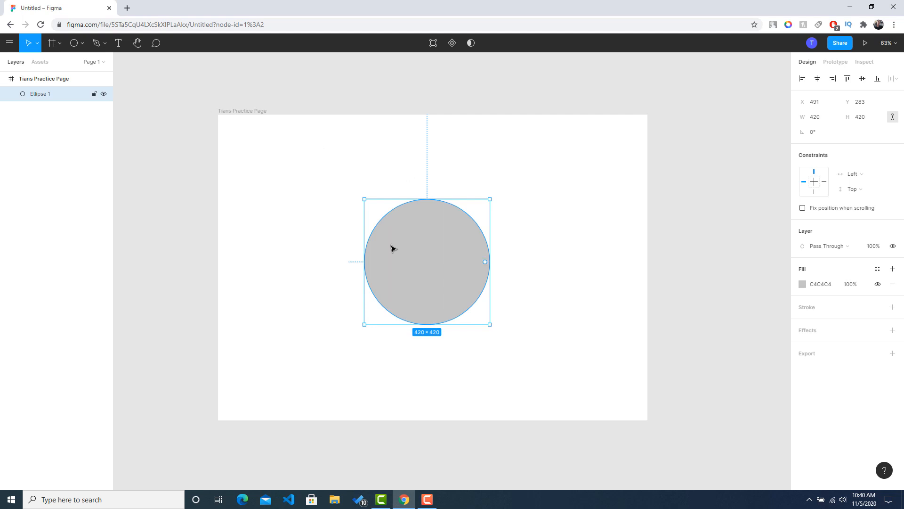
{"action": "left_click", "coordinate": [546, 264]}
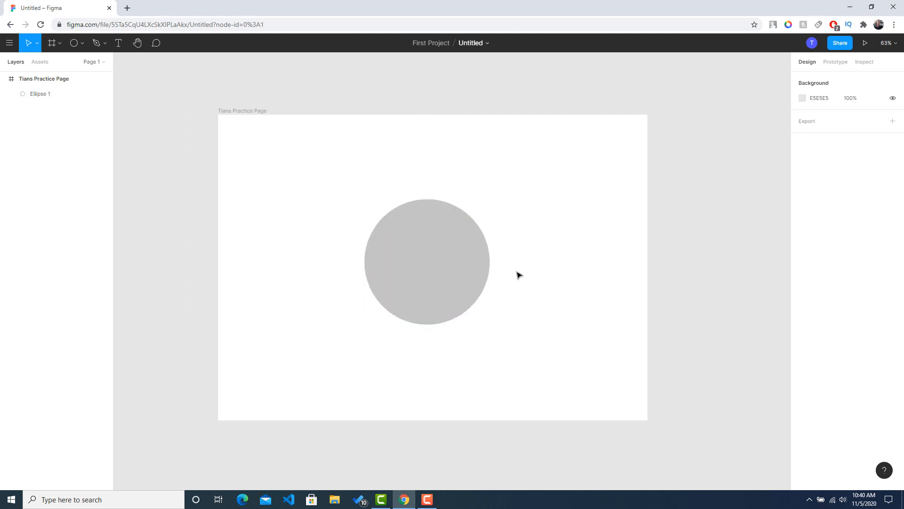
View the plugin management page and return to the design file
{"action": "right_click", "coordinate": [429, 254]}
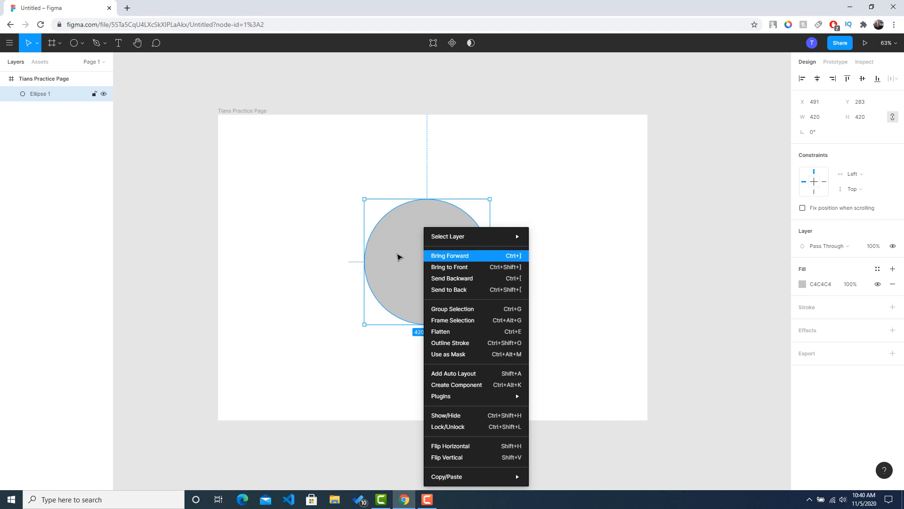
{"action": "mouse_move", "coordinate": [475, 399]}
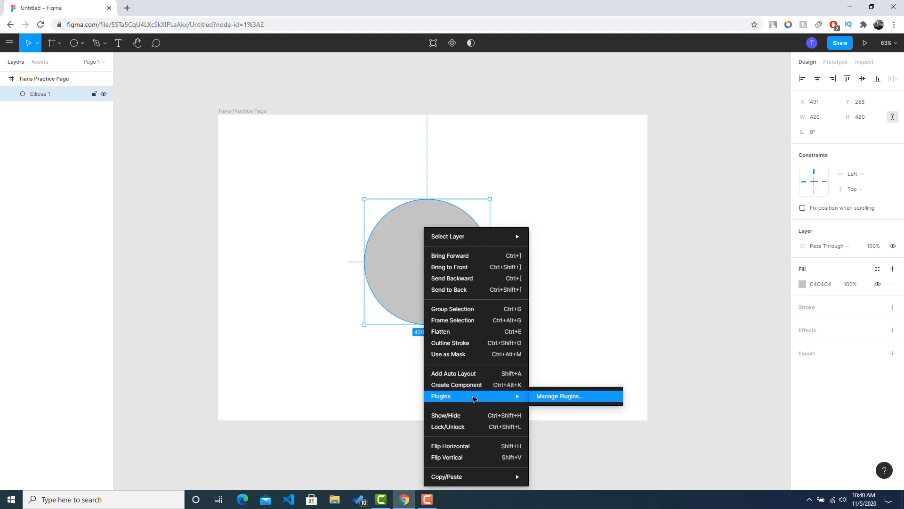
{"action": "left_click", "coordinate": [551, 397]}
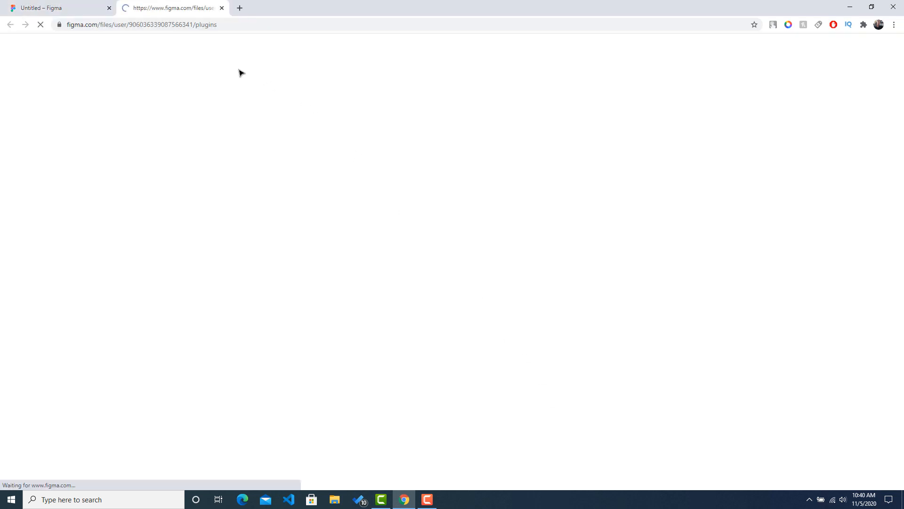
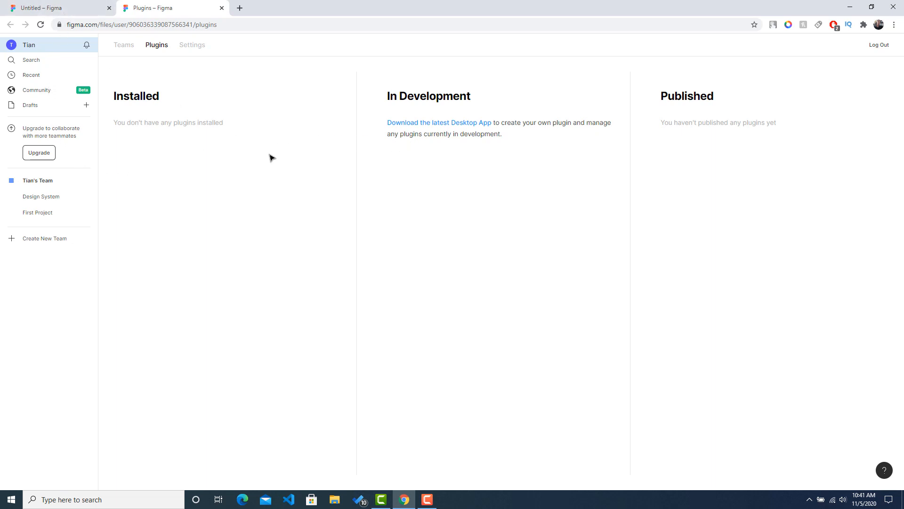
{"action": "left_click", "coordinate": [74, 8]}
Place the Thumb 1 image in the frame, shrink it to about 1125 × 593, and move it over the circle's lower edge
{"action": "left_click", "coordinate": [548, 238]}
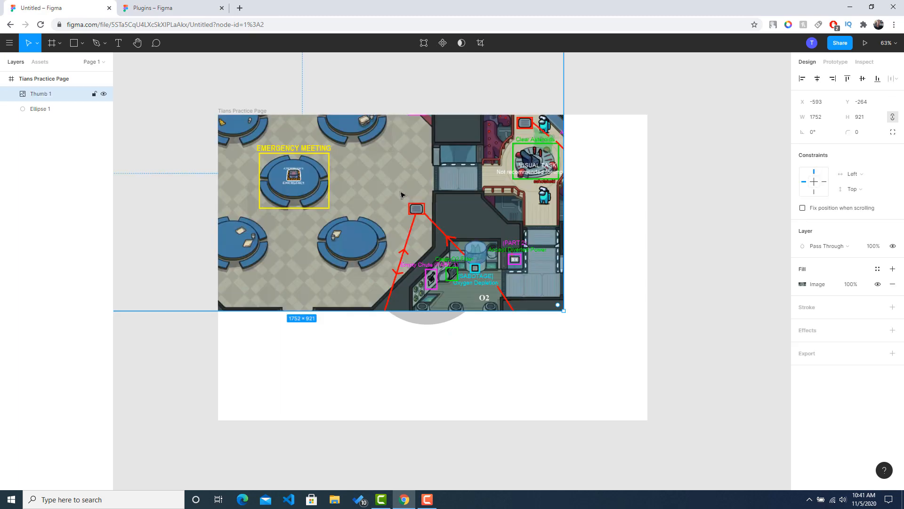
{"action": "left_click_drag", "start_coordinate": [401, 192], "coordinate": [464, 307]}
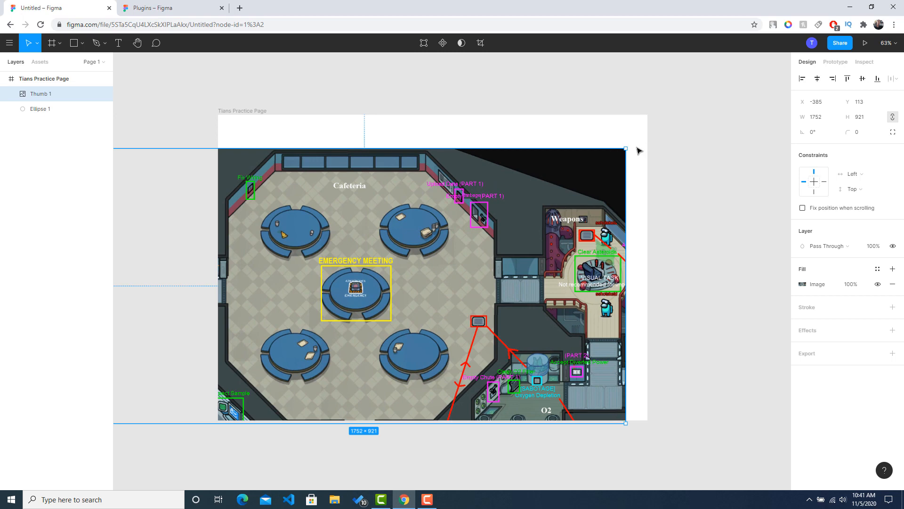
{"action": "left_click_drag", "start_coordinate": [627, 148], "coordinate": [438, 247]}
{"action": "left_click_drag", "start_coordinate": [363, 357], "coordinate": [464, 275]}
{"action": "left_click_drag", "start_coordinate": [508, 250], "coordinate": [504, 375]}
Use the circle as a mask and move the image up so the Emergency Meeting table lies inside it
{"action": "left_click", "coordinate": [440, 250]}
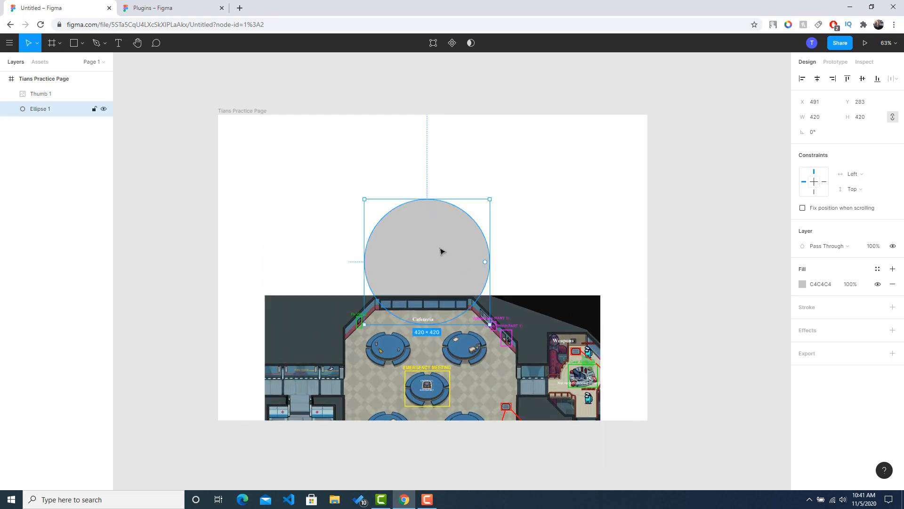
{"action": "left_click", "coordinate": [471, 43]}
{"action": "left_click_drag", "start_coordinate": [436, 320], "coordinate": [438, 182]}
{"action": "left_click", "coordinate": [532, 240]}
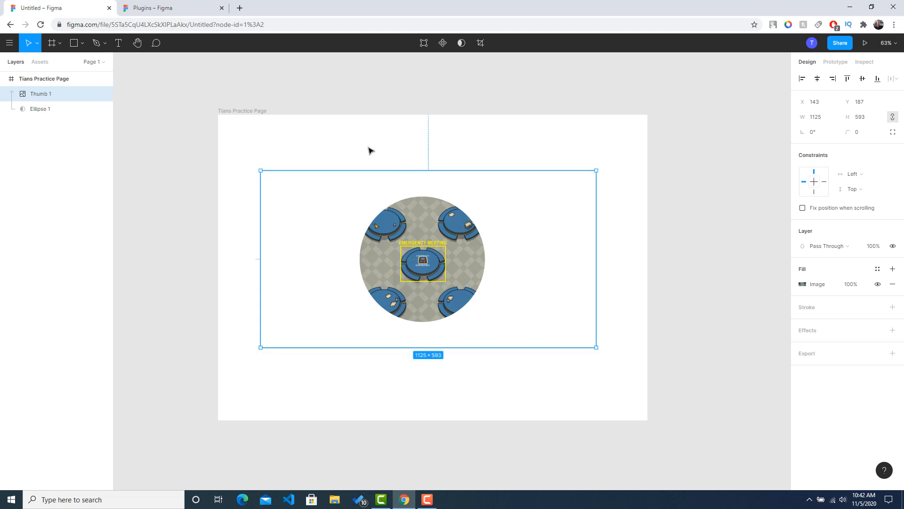
Group the Thumb 1 image together with its circular mask
{"action": "left_click_drag", "start_coordinate": [358, 159], "coordinate": [414, 230]}
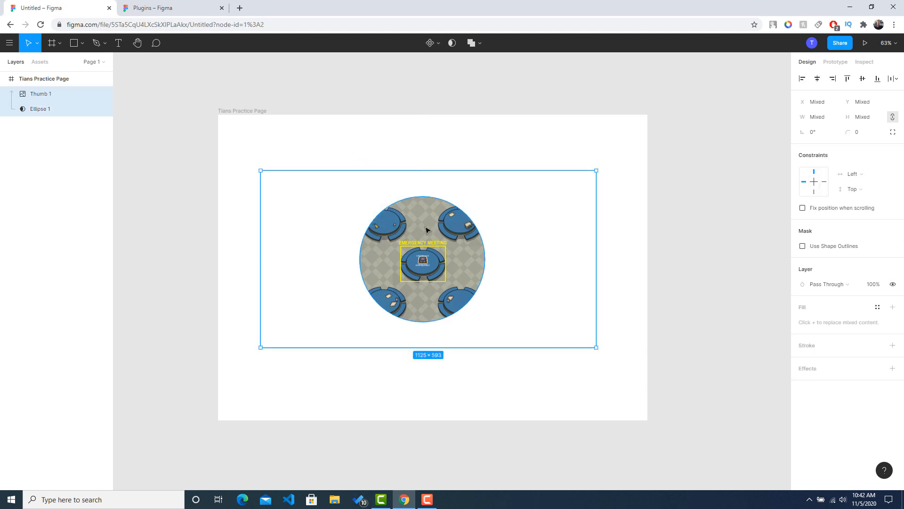
{"action": "right_click", "coordinate": [67, 107]}
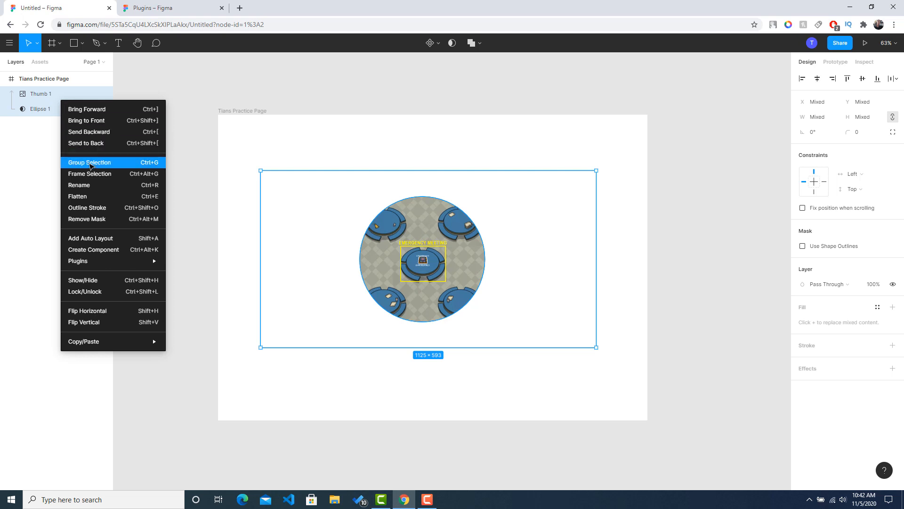
{"action": "left_click", "coordinate": [90, 165]}
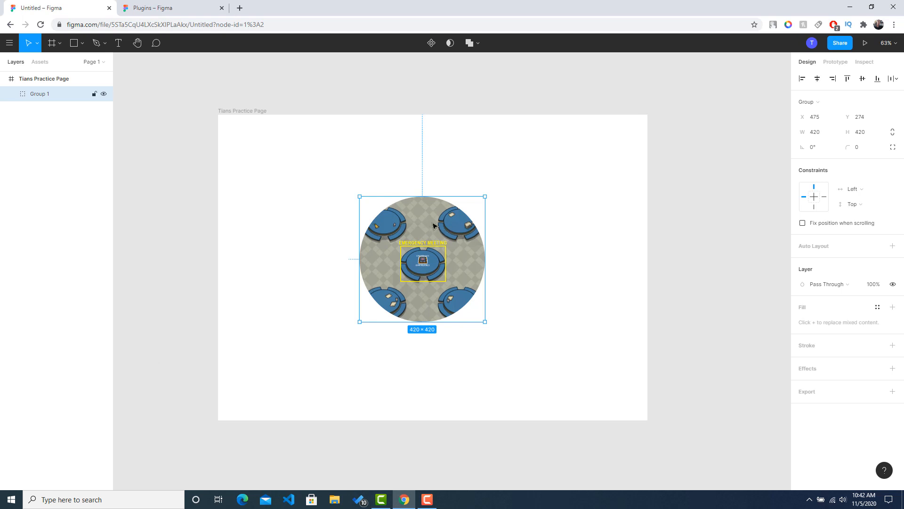
Move the masked group around the frame, expand its layers, and place it at about X 418, Y 108
{"action": "left_click", "coordinate": [671, 227]}
{"action": "left_click_drag", "start_coordinate": [410, 233], "coordinate": [338, 238]}
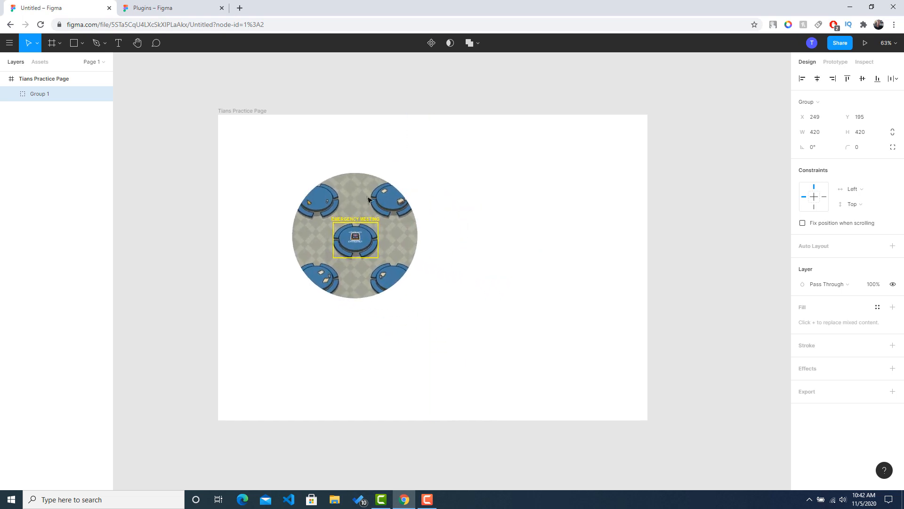
{"action": "left_click_drag", "start_coordinate": [369, 199], "coordinate": [531, 165]}
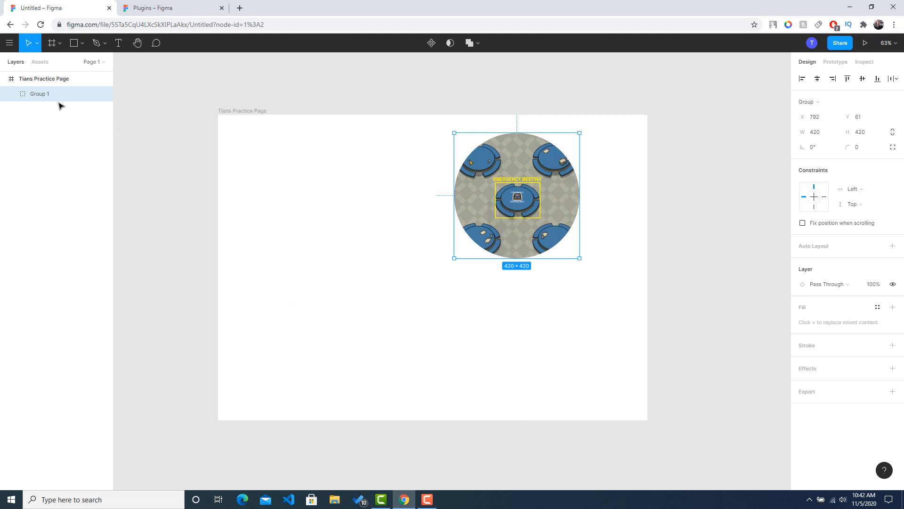
{"action": "left_click", "coordinate": [11, 94]}
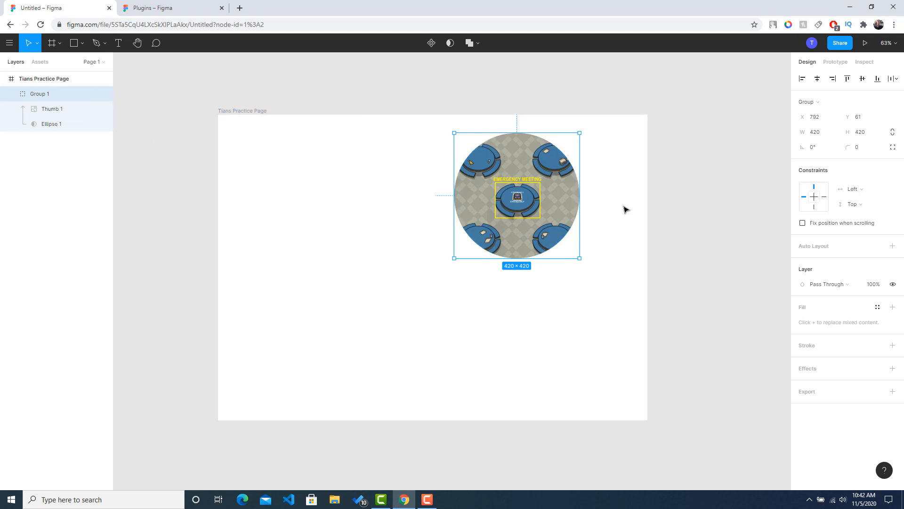
{"action": "left_click_drag", "start_coordinate": [552, 172], "coordinate": [437, 170]}
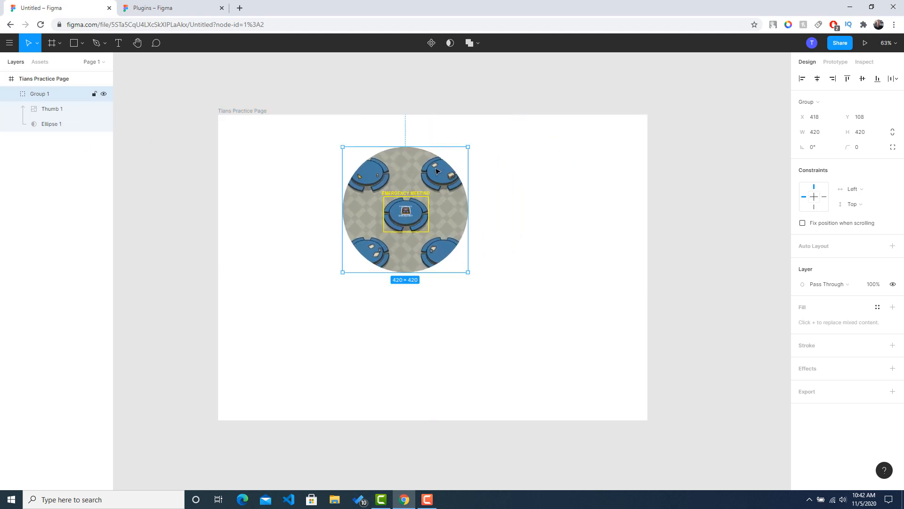
Delete the circular masked image group from the Tians Practice Page frame
{"action": "right_click", "coordinate": [433, 167]}
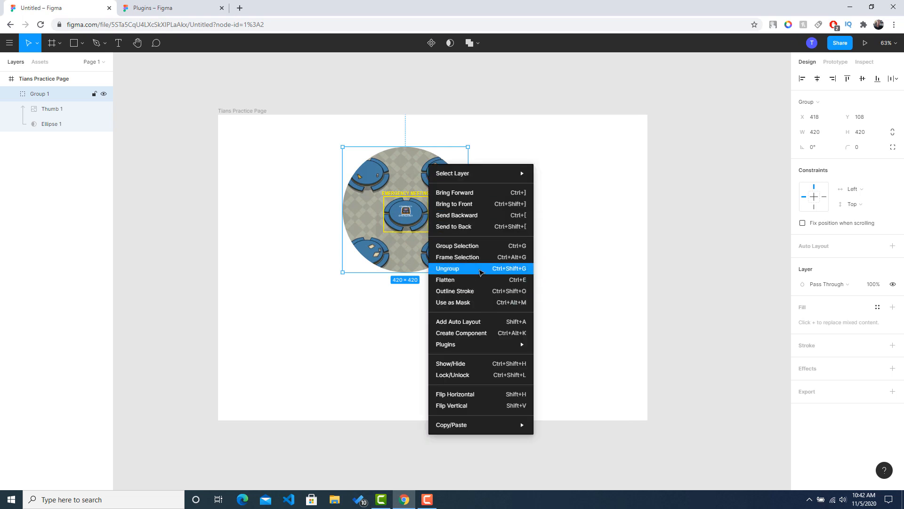
{"action": "left_click", "coordinate": [416, 174]}
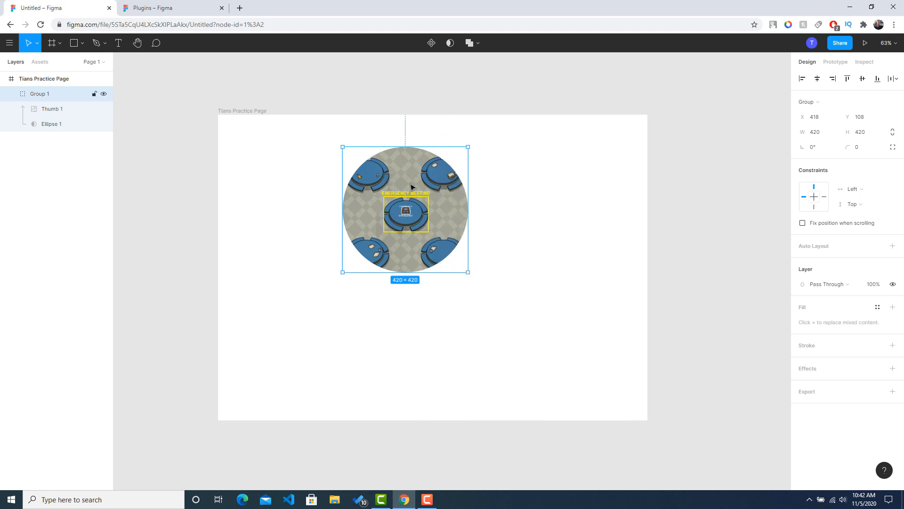
{"action": "right_click", "coordinate": [411, 185]}
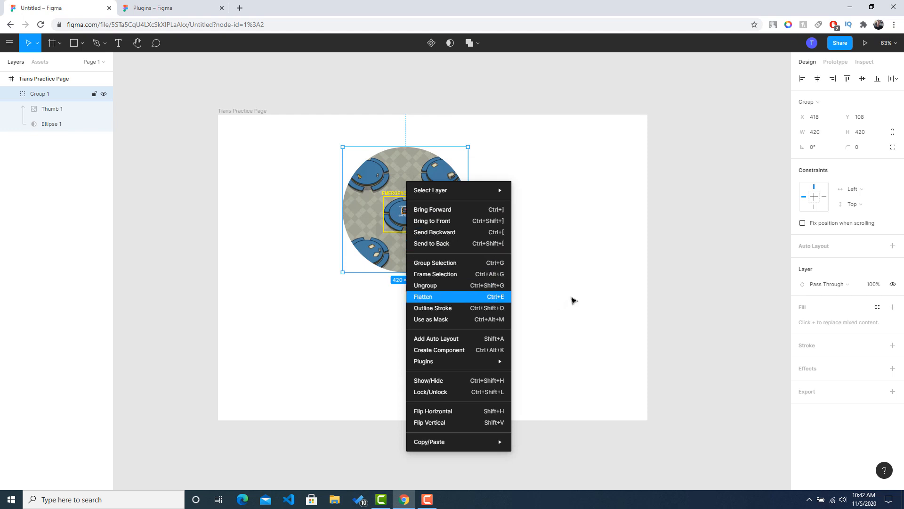
{"action": "left_click", "coordinate": [573, 298]}
{"action": "key", "text": "Delete"}
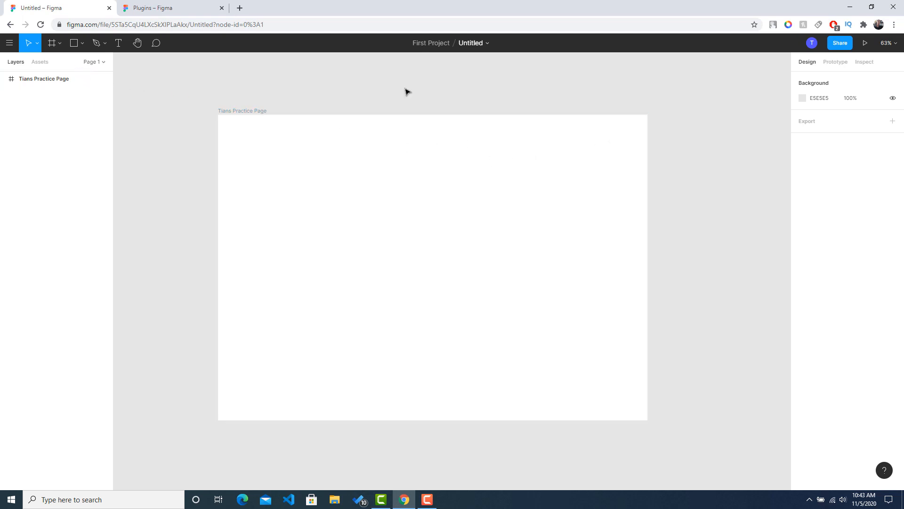
Show the 10-column layout grid on the Tians Practice Page frame
{"action": "left_click", "coordinate": [511, 194]}
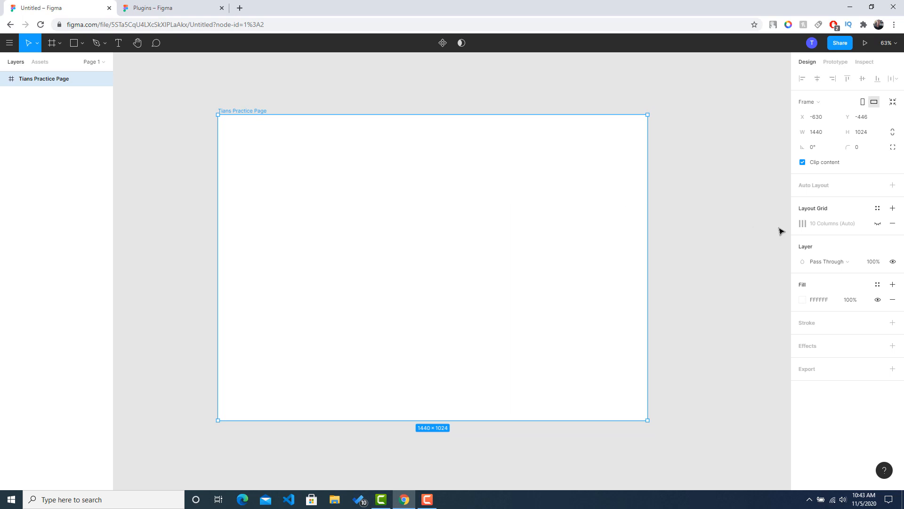
{"action": "left_click", "coordinate": [803, 223]}
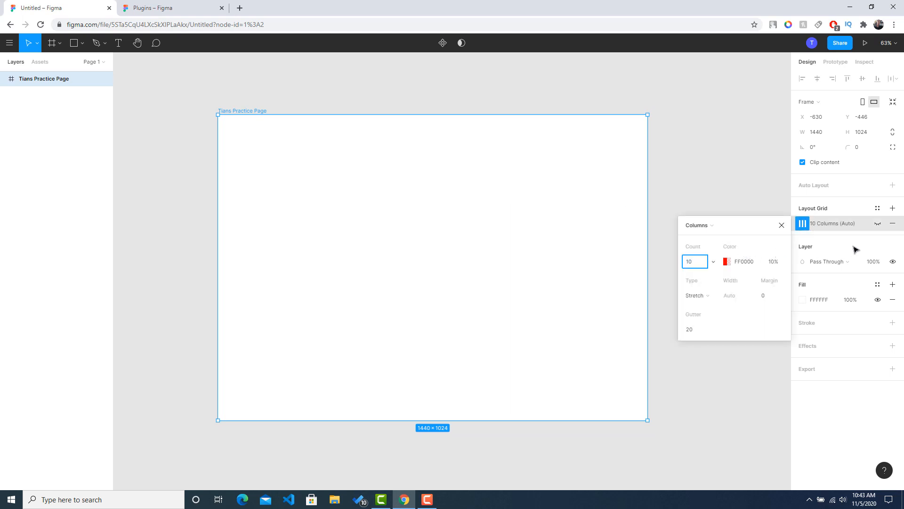
{"action": "left_click", "coordinate": [878, 224]}
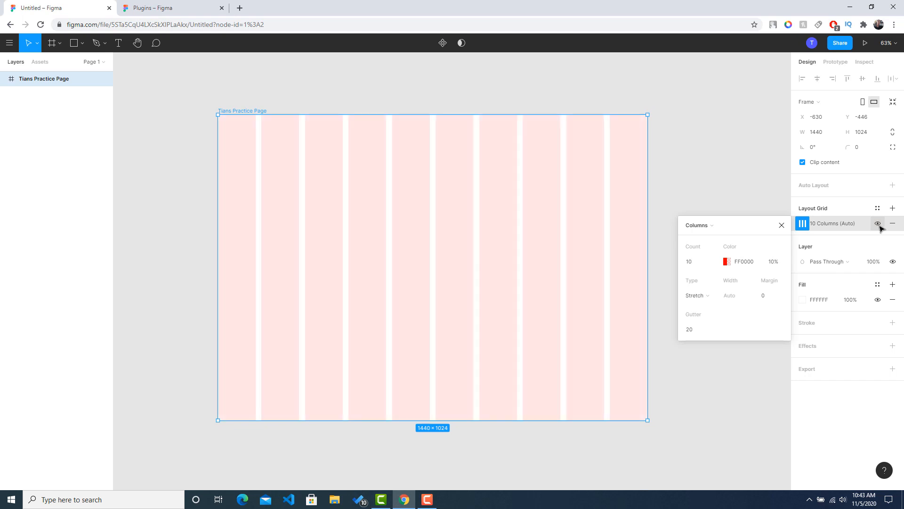
{"action": "left_click", "coordinate": [759, 193]}
Draw a text box about 51 × 44 at about X 730, Y 81 in the frame and enter "Home" in it
{"action": "scroll", "coordinate": [235, 137], "scroll_direction": "up", "scroll_amount": 5}
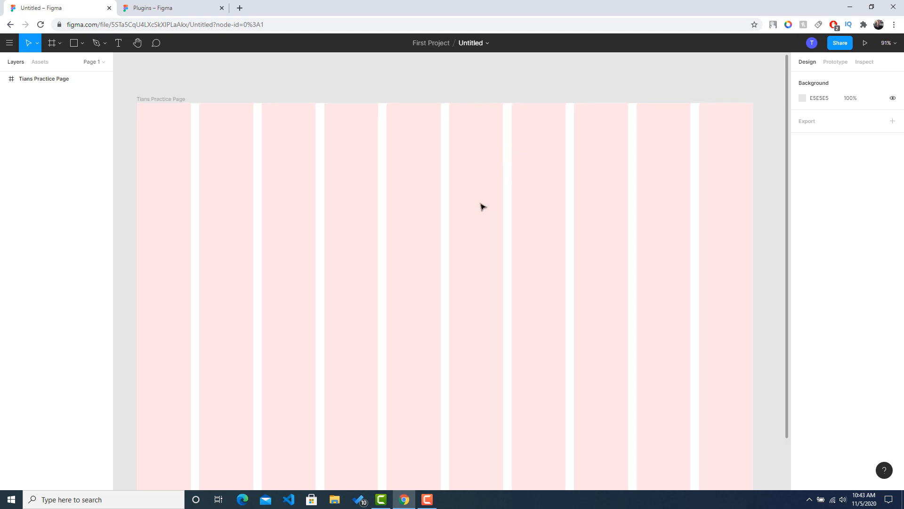
{"action": "scroll", "coordinate": [482, 206], "scroll_direction": "up", "scroll_amount": 3}
{"action": "scroll", "coordinate": [483, 205], "scroll_direction": "right", "scroll_amount": 3}
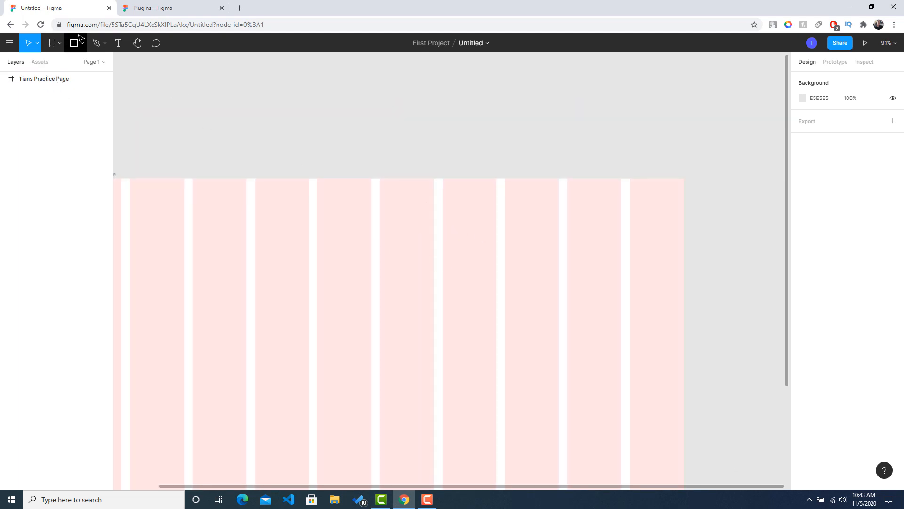
{"action": "left_click", "coordinate": [120, 44]}
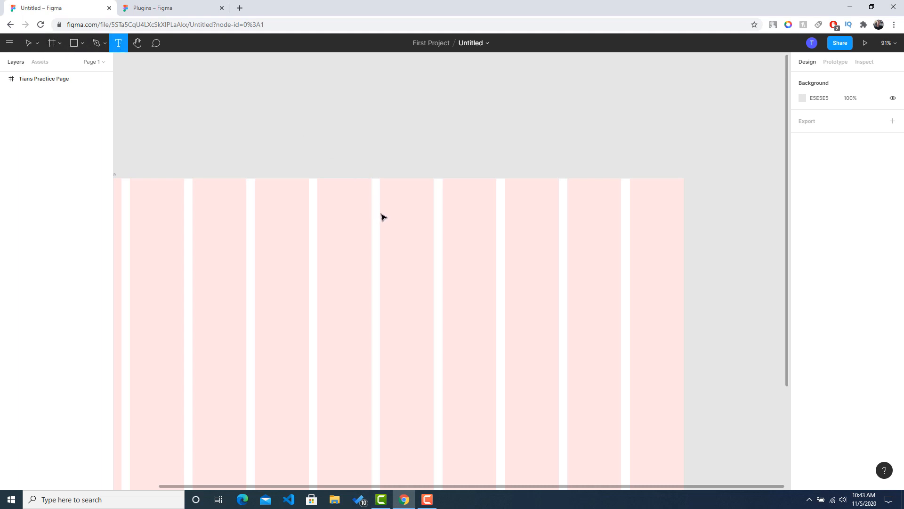
{"action": "left_click_drag", "start_coordinate": [380, 213], "coordinate": [402, 232]}
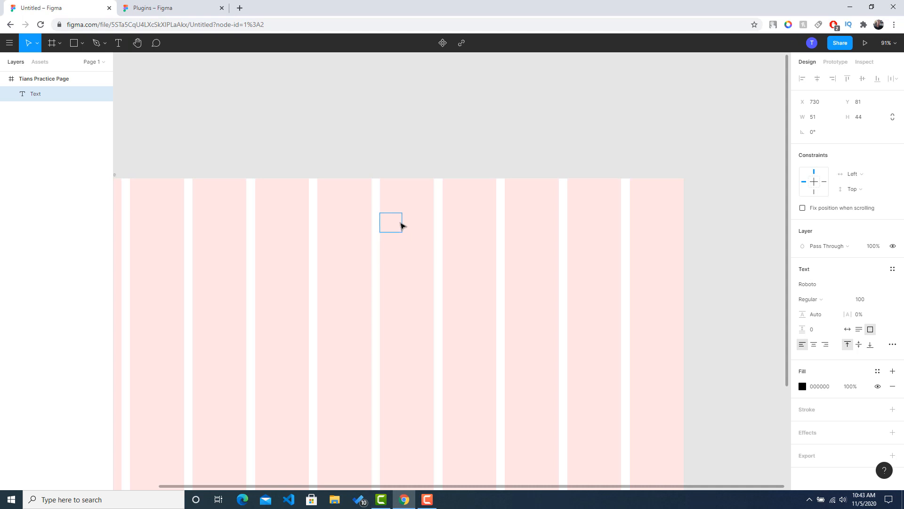
{"action": "type", "text": "Home"}
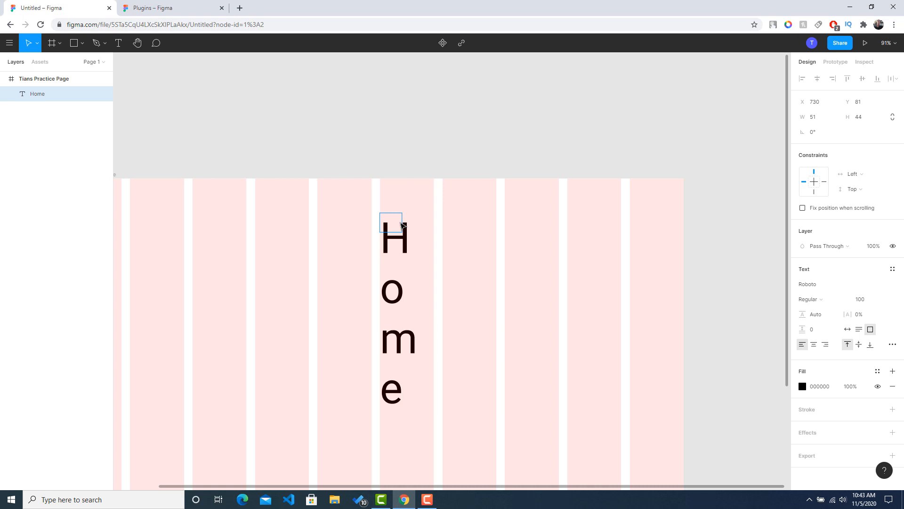
Set the Home text's font size to 22 and postpone the local font setup
{"action": "key", "text": "ctrl+a"}
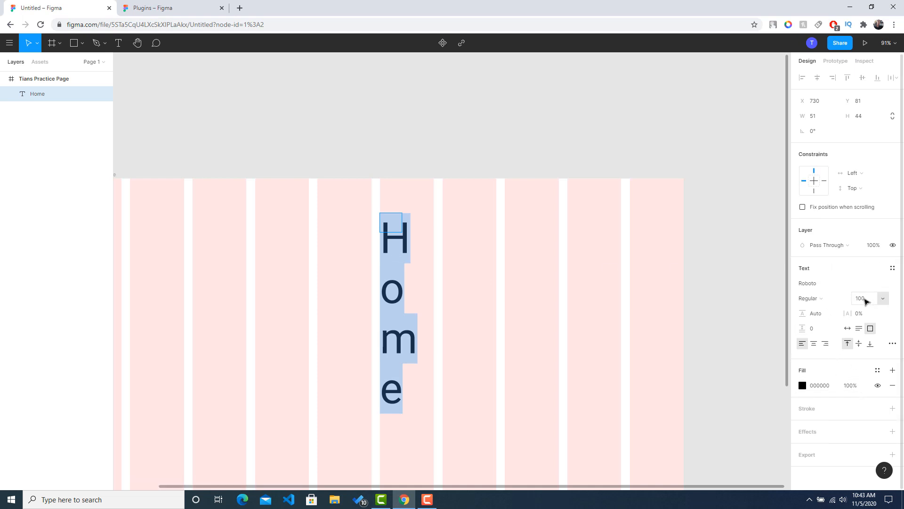
{"action": "left_click", "coordinate": [866, 300]}
{"action": "key", "text": "Return"}
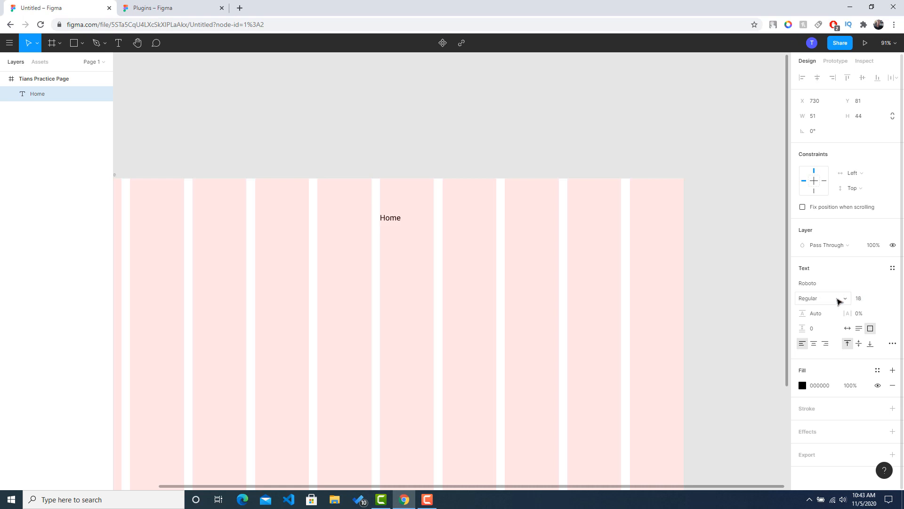
{"action": "left_click", "coordinate": [874, 301]}
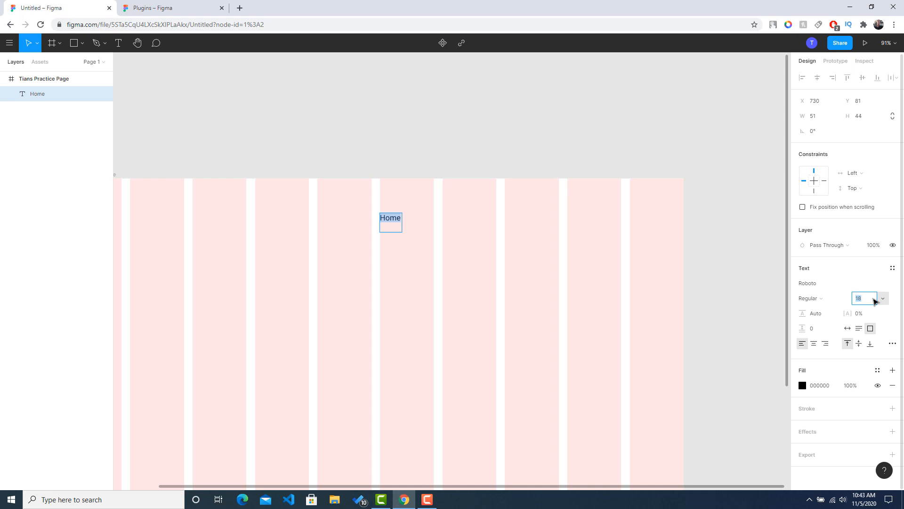
{"action": "type", "text": "22"}
{"action": "key", "text": "Tab"}
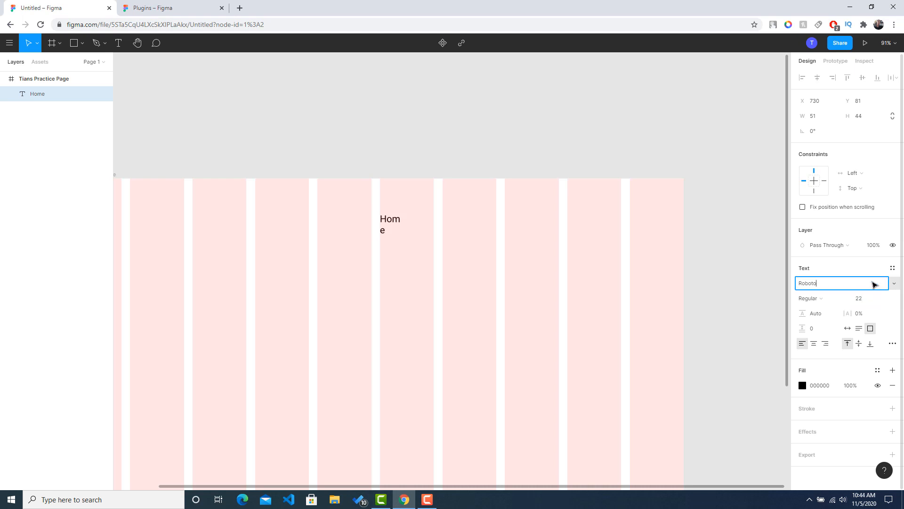
{"action": "left_click", "coordinate": [388, 225]}
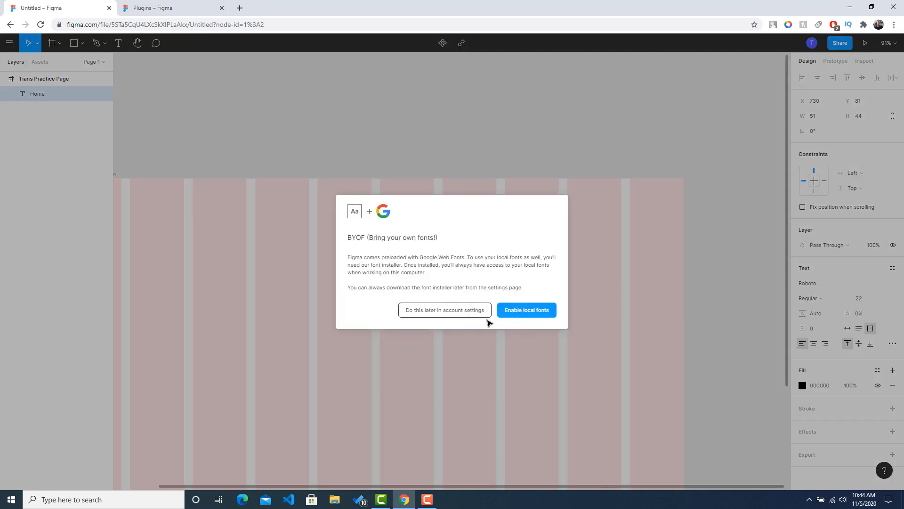
{"action": "left_click", "coordinate": [472, 312]}
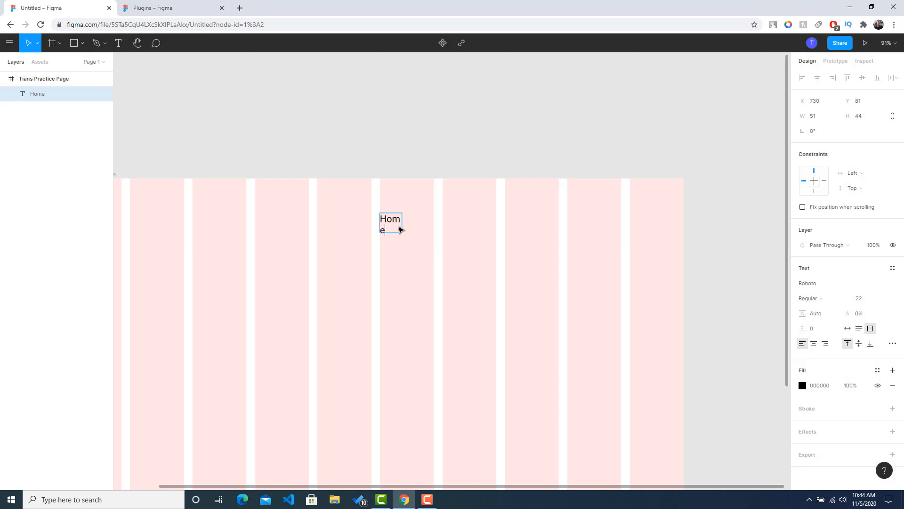
Make the Home text box auto width and set its font weight to Bold
{"action": "left_click", "coordinate": [848, 329]}
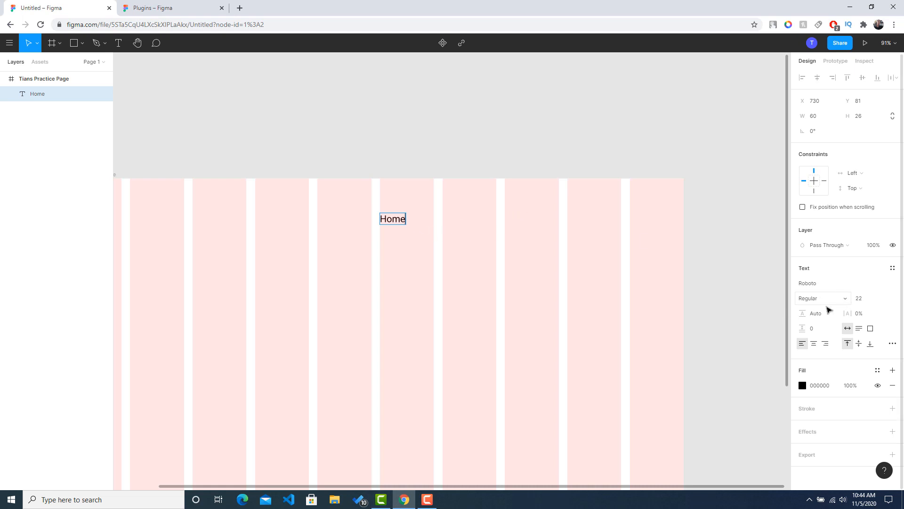
{"action": "left_click", "coordinate": [826, 297]}
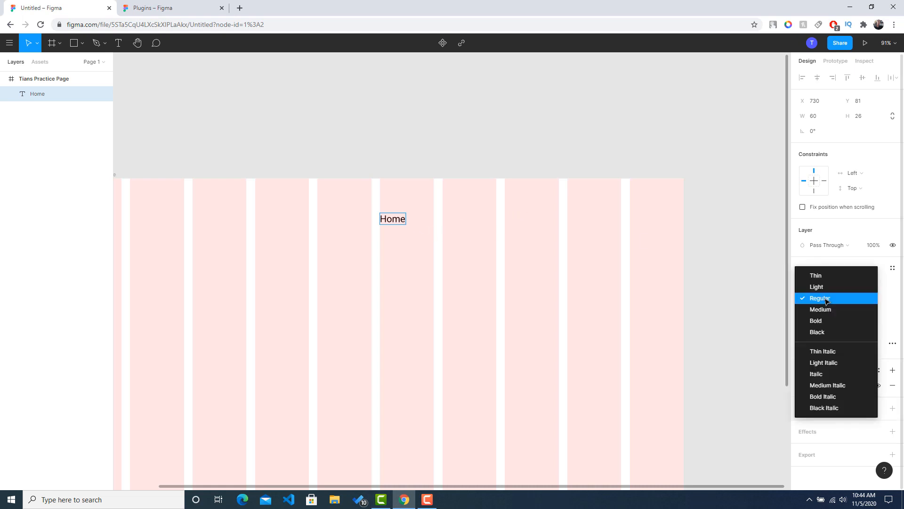
{"action": "left_click", "coordinate": [827, 320]}
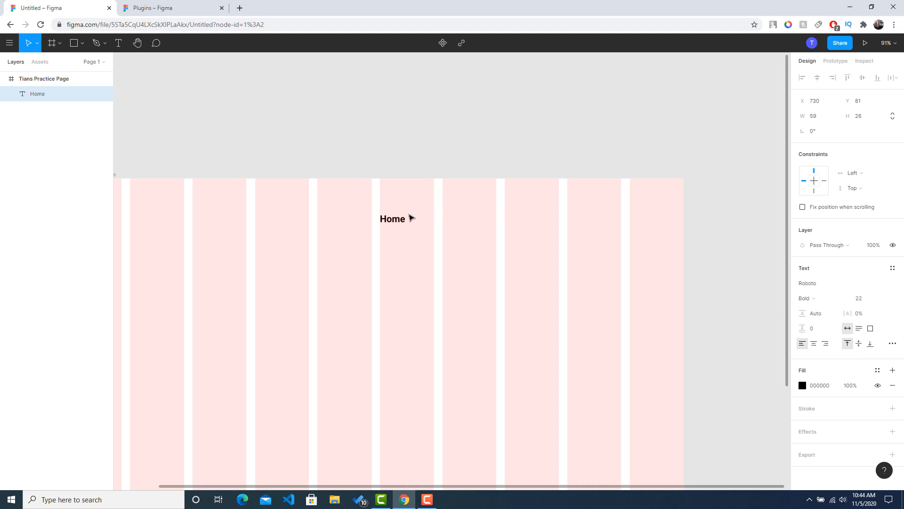
{"action": "left_click", "coordinate": [398, 224]}
{"action": "left_click", "coordinate": [408, 214]}
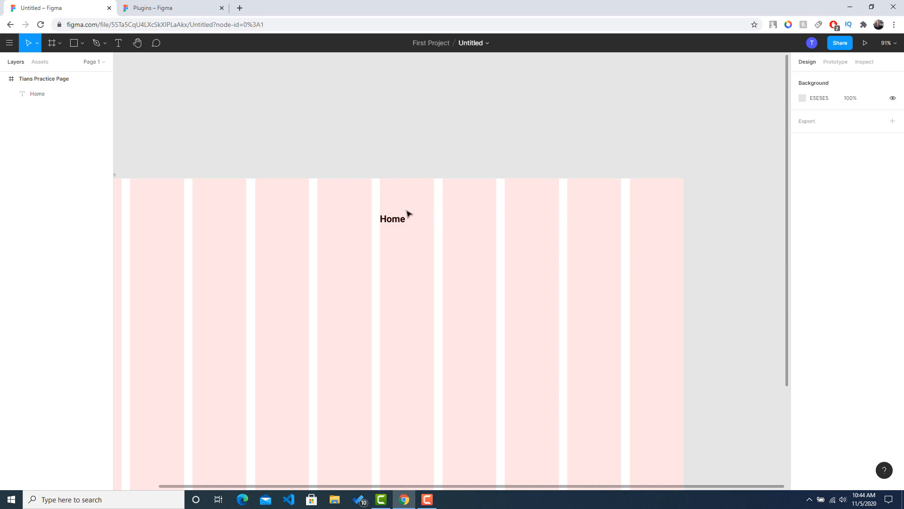
Move the Home text down to about Y 85 and set its font size to 30
{"action": "mouse_move", "coordinate": [394, 226]}
{"action": "left_mouse_down"}
{"action": "mouse_move", "coordinate": [402, 224]}
{"action": "mouse_move", "coordinate": [395, 227]}
{"action": "left_mouse_up"}
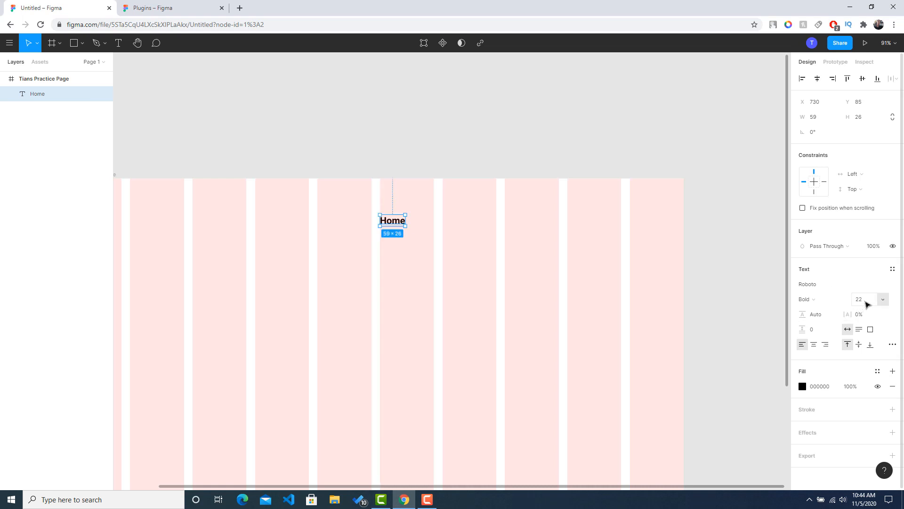
{"action": "left_click", "coordinate": [867, 304]}
{"action": "key", "text": "Return"}
{"action": "left_click", "coordinate": [414, 156]}
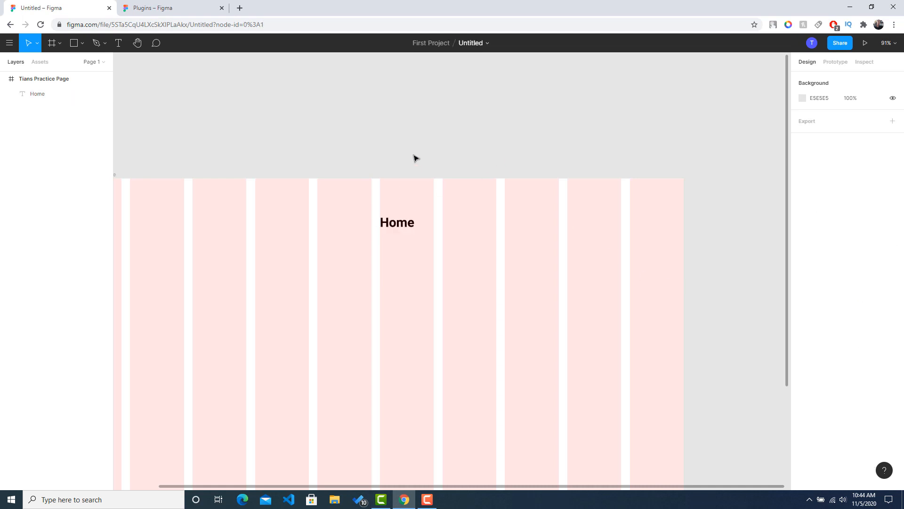
Move the Home text up to about Y 77, keeping it at X 730 on the column edge
{"action": "scroll", "coordinate": [417, 165], "scroll_direction": "down", "scroll_amount": 2}
{"action": "scroll", "coordinate": [420, 172], "scroll_direction": "up", "scroll_amount": 2}
{"action": "left_click_drag", "start_coordinate": [408, 174], "coordinate": [398, 175]}
{"action": "left_click", "coordinate": [446, 99]}
{"action": "scroll", "coordinate": [429, 195], "scroll_direction": "down", "scroll_amount": 4}
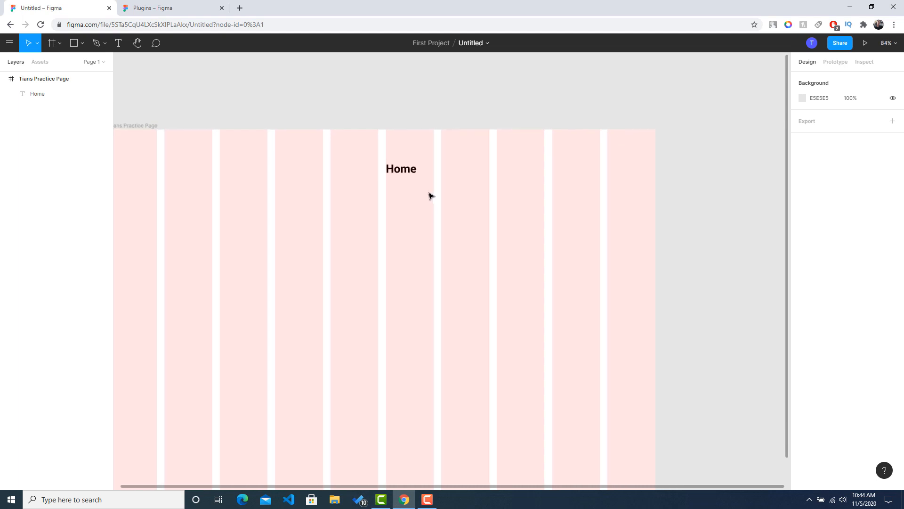
{"action": "scroll", "coordinate": [429, 195], "scroll_direction": "up", "scroll_amount": 5}
{"action": "left_click_drag", "start_coordinate": [378, 154], "coordinate": [378, 154]}
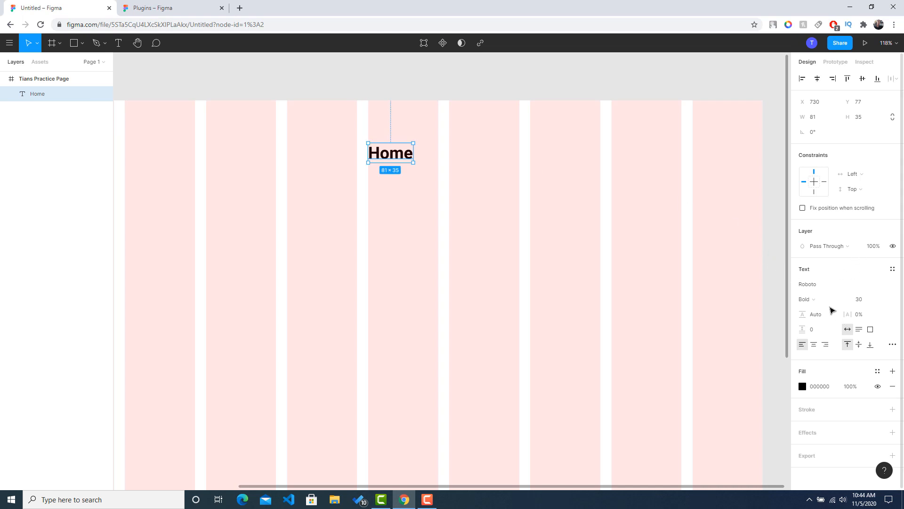
Try the Ribeye Marrow font on the Home text and switch it to Red Rose
{"action": "left_click", "coordinate": [817, 288]}
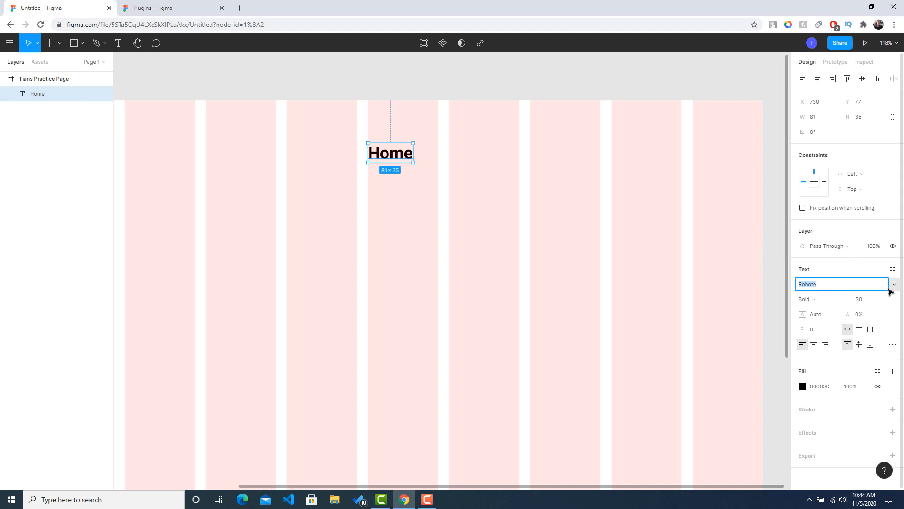
{"action": "left_click", "coordinate": [894, 285]}
{"action": "left_click", "coordinate": [848, 249]}
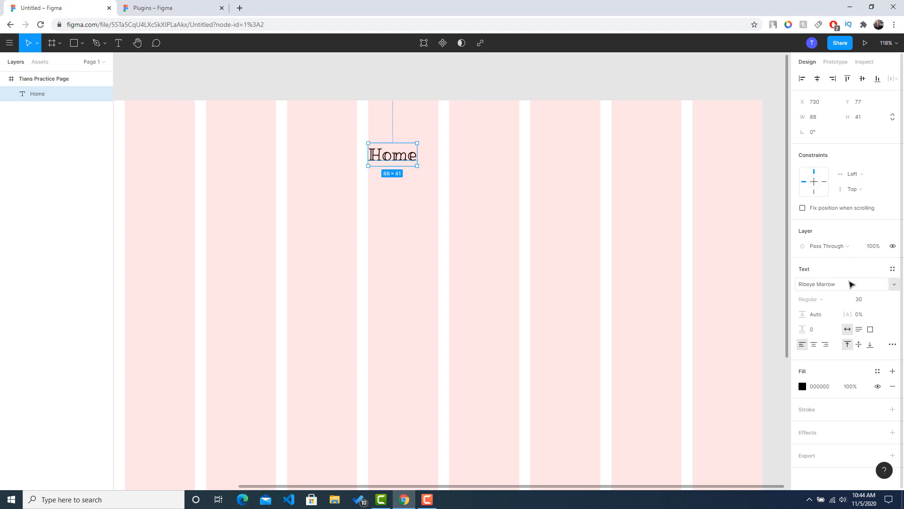
{"action": "left_click", "coordinate": [894, 285]}
{"action": "left_click", "coordinate": [828, 187]}
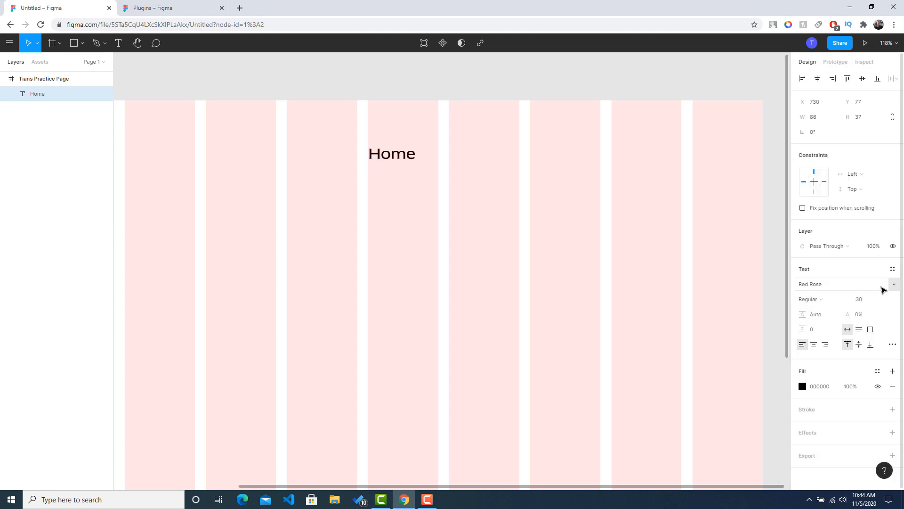
Try the fonts Ramaraja, Quattrocento and Rakkas on the Home text
{"action": "left_click", "coordinate": [895, 285]}
{"action": "left_click", "coordinate": [827, 156]}
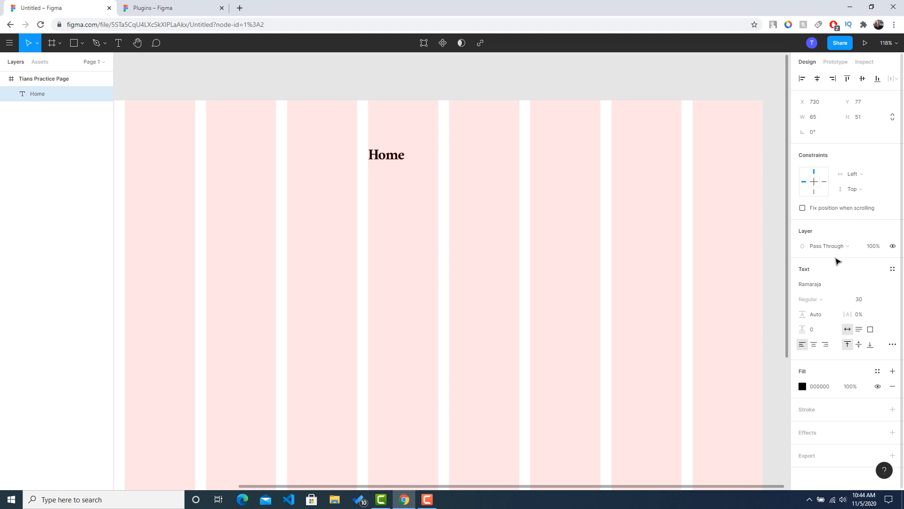
{"action": "left_click", "coordinate": [893, 286]}
{"action": "left_click", "coordinate": [858, 143]}
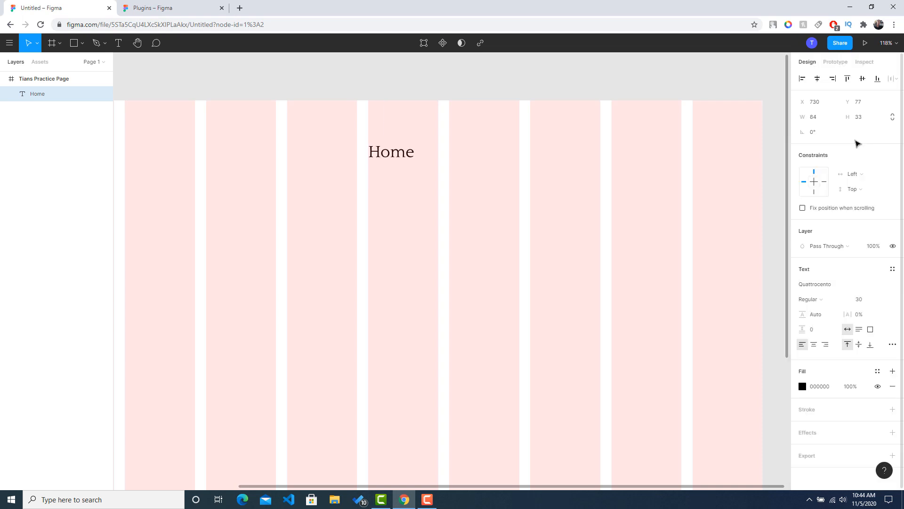
{"action": "left_click", "coordinate": [893, 269]}
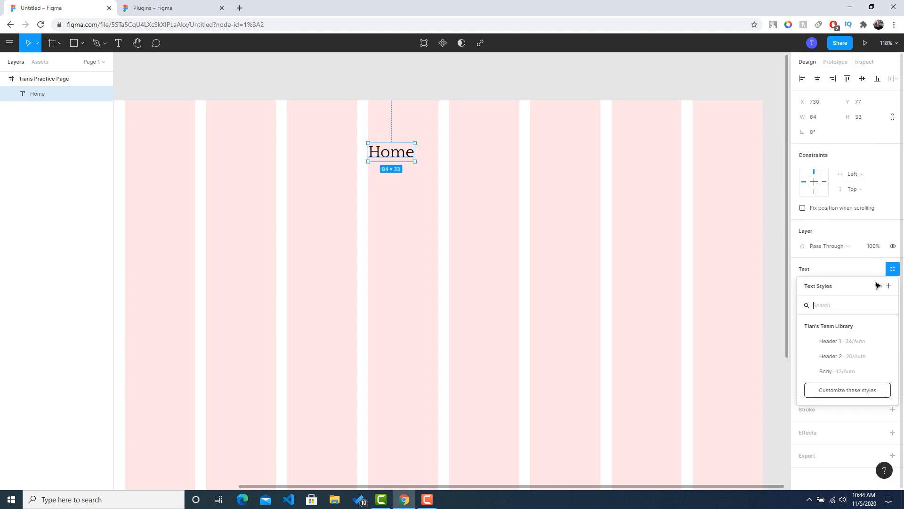
{"action": "left_click", "coordinate": [830, 268]}
{"action": "left_click", "coordinate": [893, 285]}
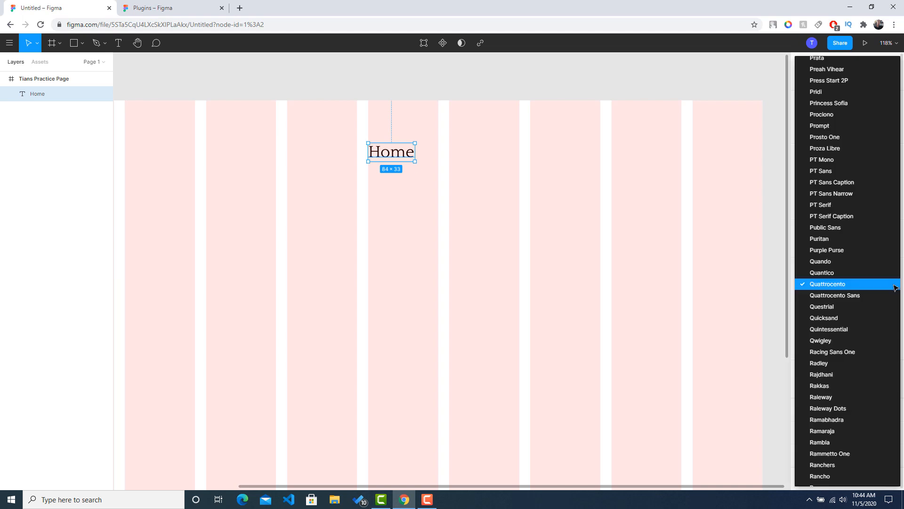
{"action": "left_click", "coordinate": [830, 386]}
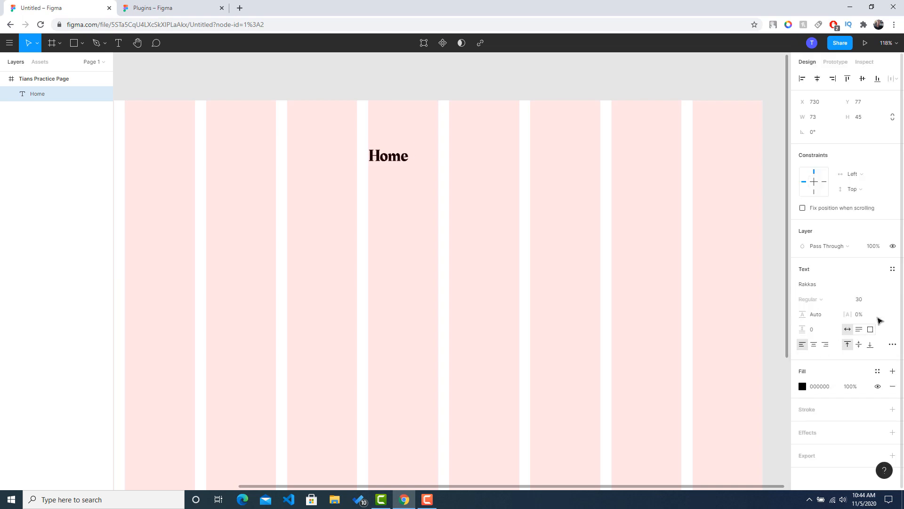
Try the fonts Romanesco, Rubik One and Rye on the Home text
{"action": "left_click", "coordinate": [897, 289]}
{"action": "scroll", "coordinate": [861, 290], "scroll_direction": "down", "scroll_amount": 8}
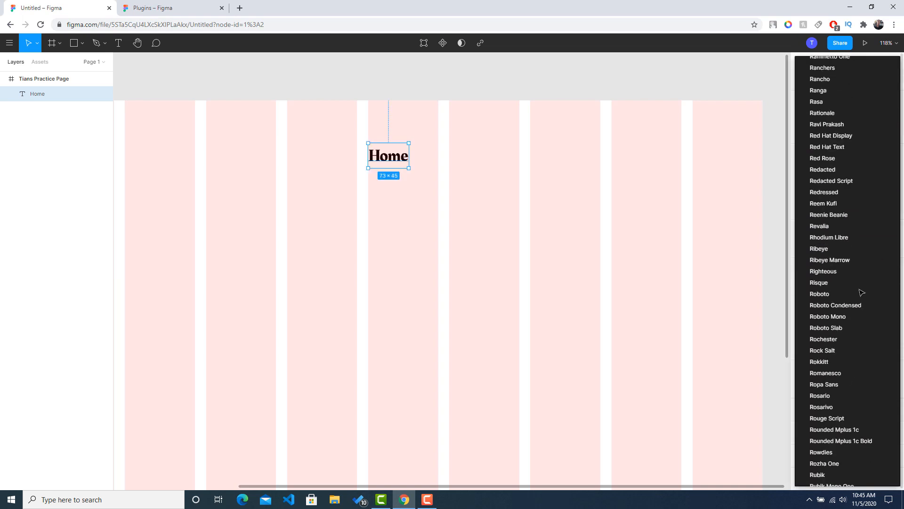
{"action": "left_click", "coordinate": [843, 246]}
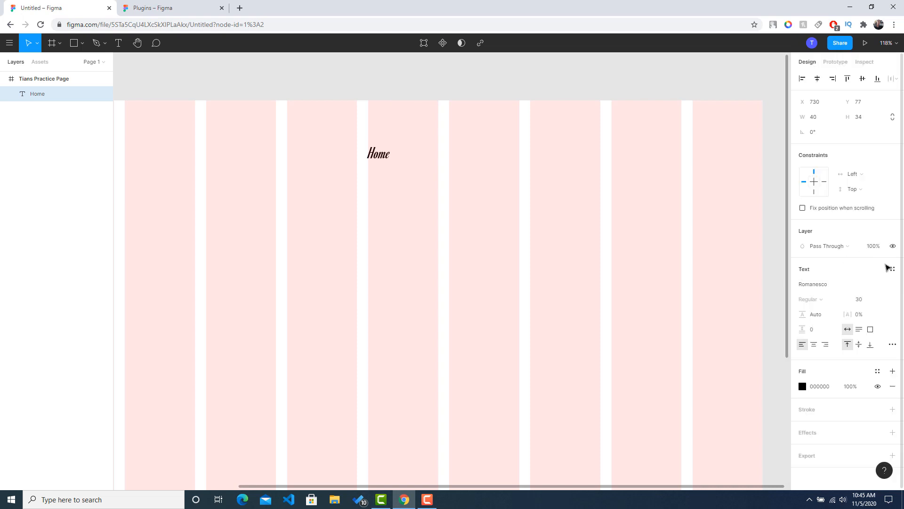
{"action": "left_click", "coordinate": [896, 286]}
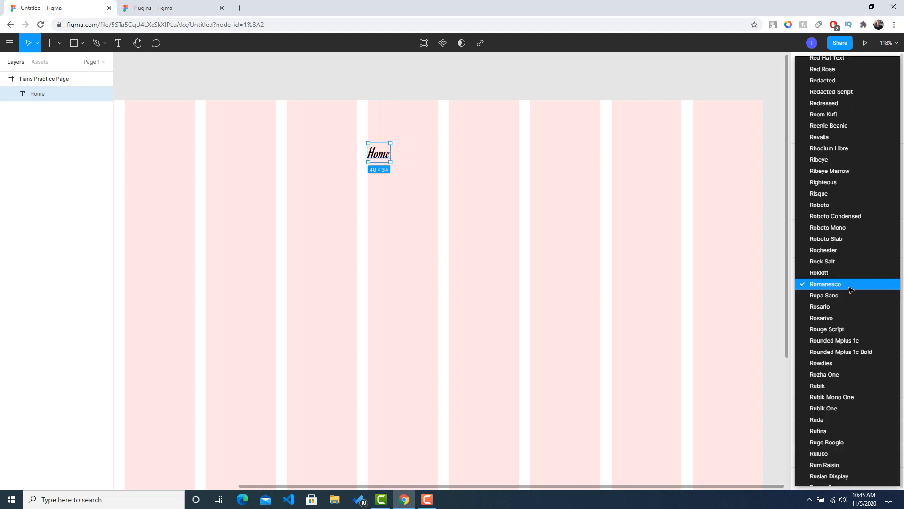
{"action": "left_click", "coordinate": [838, 408]}
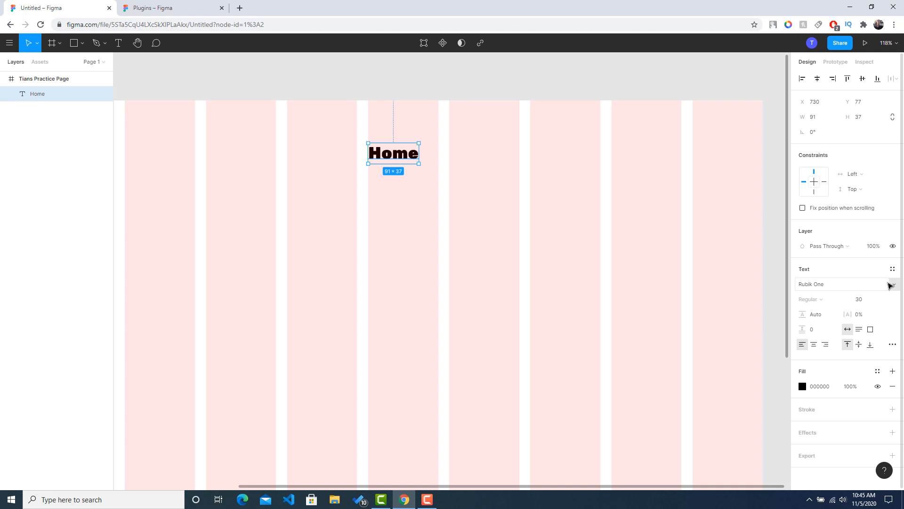
{"action": "left_click", "coordinate": [895, 286]}
{"action": "left_click", "coordinate": [846, 387]}
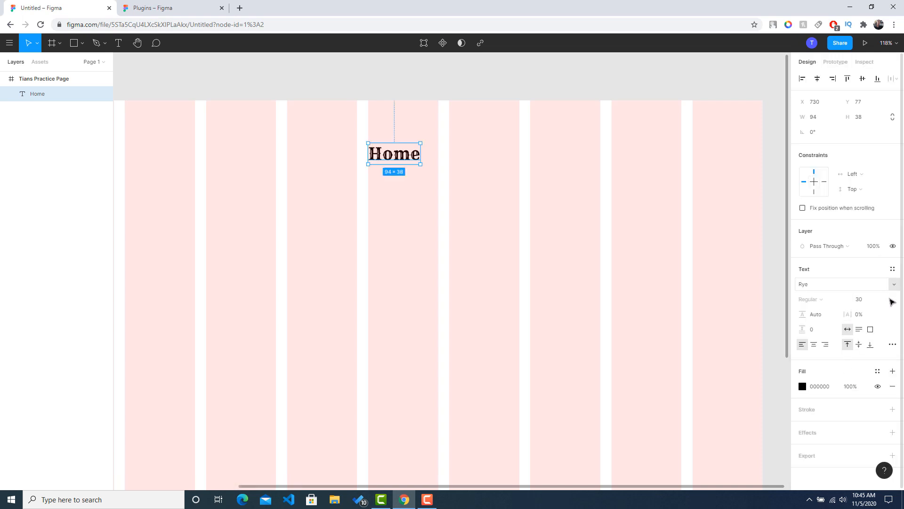
Set the Home text's font to Sanchez
{"action": "left_click", "coordinate": [895, 285]}
{"action": "left_click", "coordinate": [841, 404]}
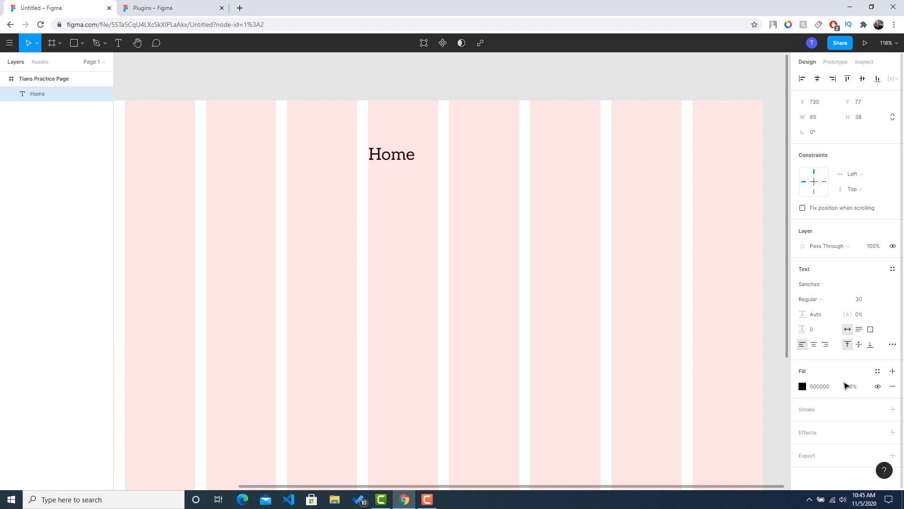
Place three copies of the Home text in the next three grid columns, level with the original
{"action": "left_click_drag", "start_coordinate": [403, 158], "coordinate": [485, 155]}
{"action": "key", "text": "ctrl+v"}
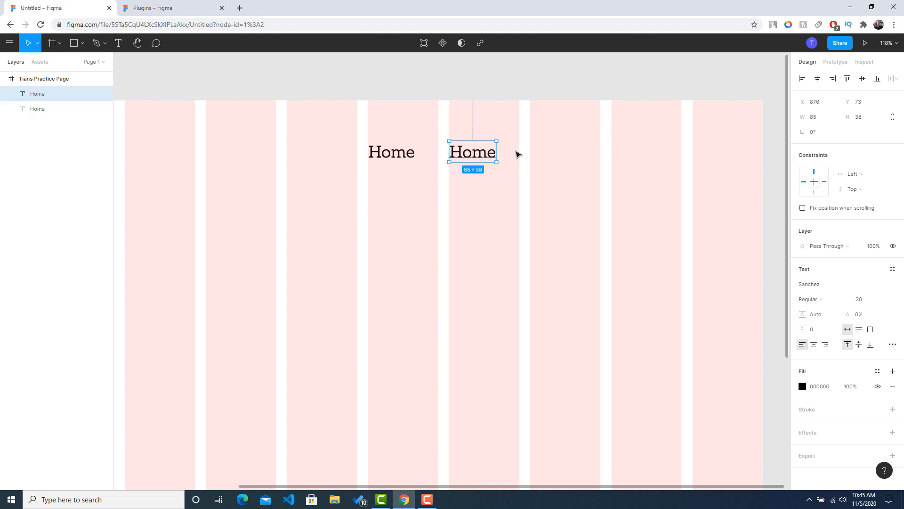
{"action": "key", "text": "ctrl+v"}
{"action": "left_click_drag", "start_coordinate": [485, 154], "coordinate": [641, 153]}
{"action": "key", "text": "ctrl+v"}
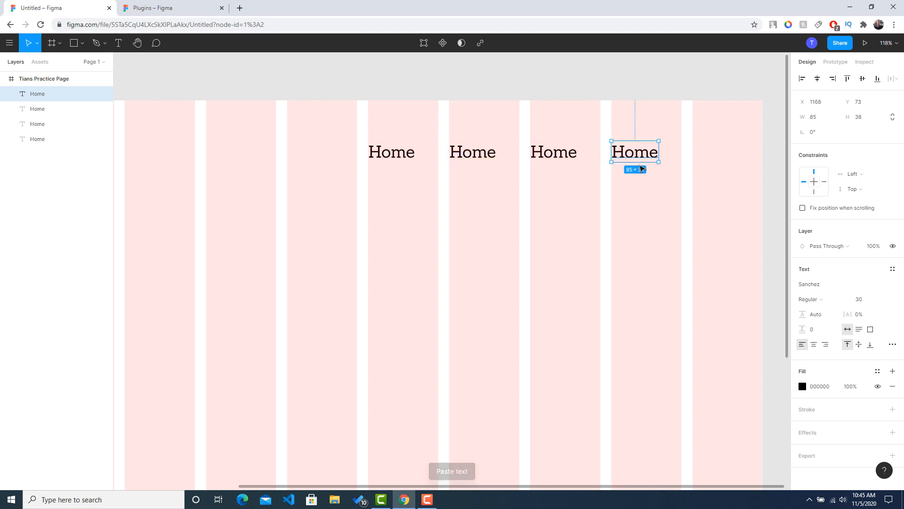
{"action": "left_click", "coordinate": [606, 200]}
Change the three copied Home labels to Blog, Review and Contact, in order from the original outward
{"action": "double_click", "coordinate": [484, 158]}
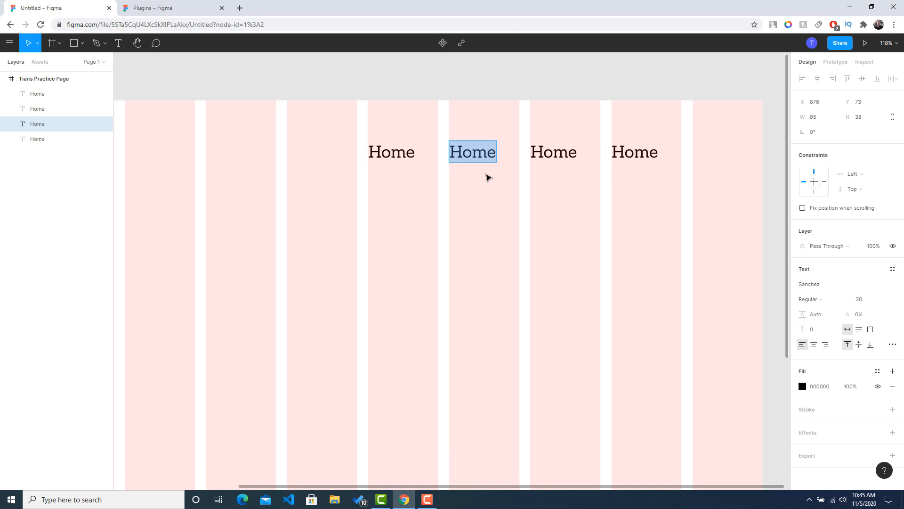
{"action": "type", "text": "Blog"}
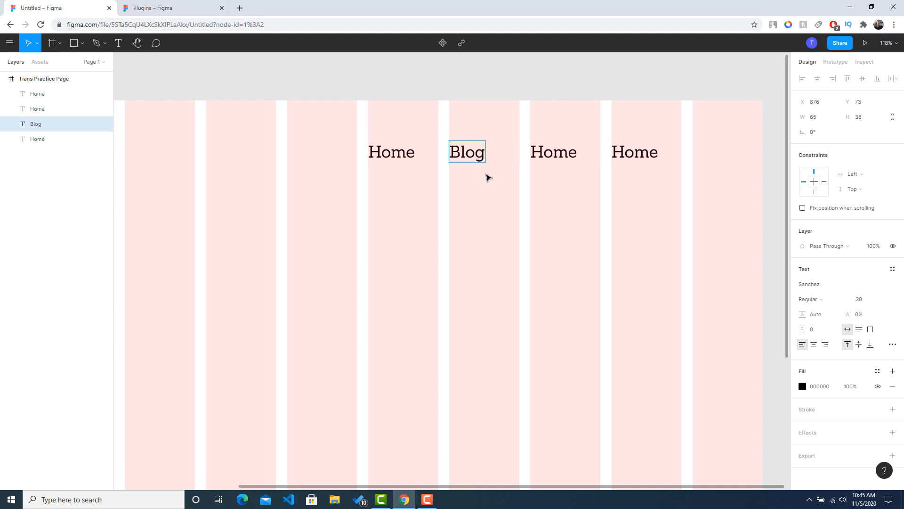
{"action": "double_click", "coordinate": [541, 154]}
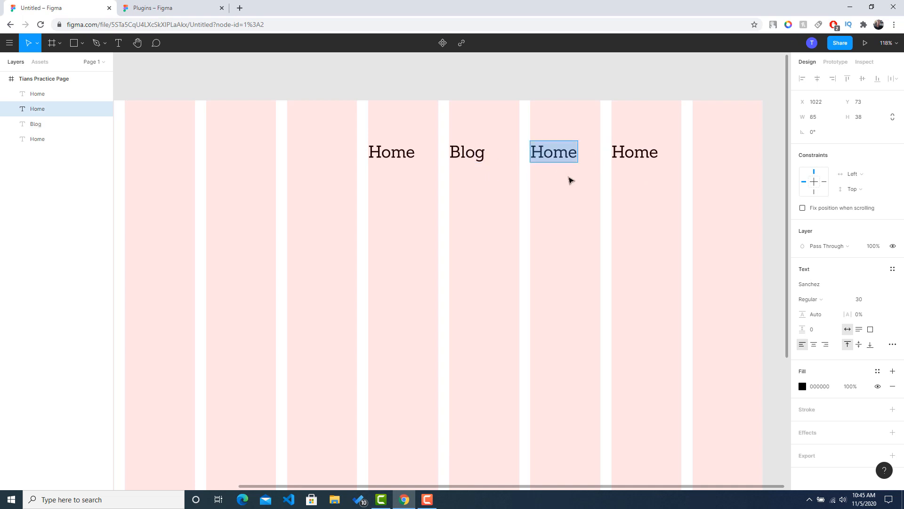
{"action": "type", "text": "Review"}
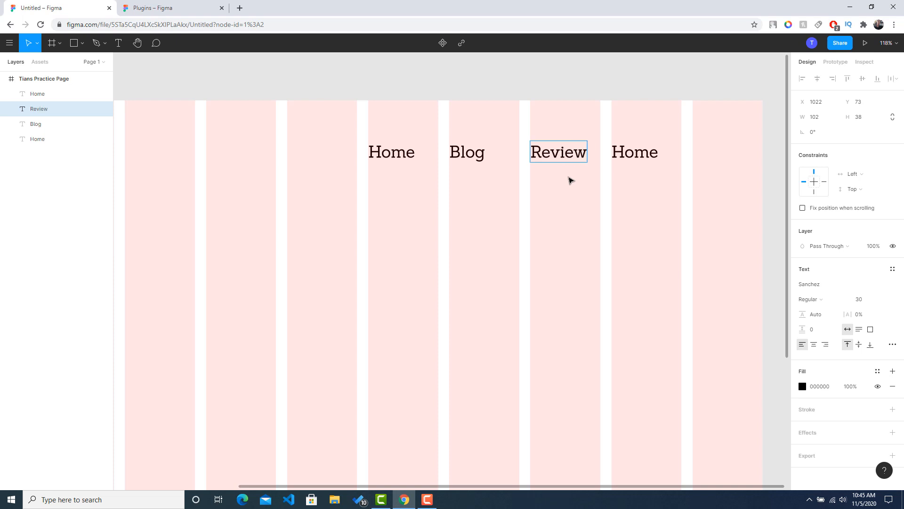
{"action": "double_click", "coordinate": [634, 156]}
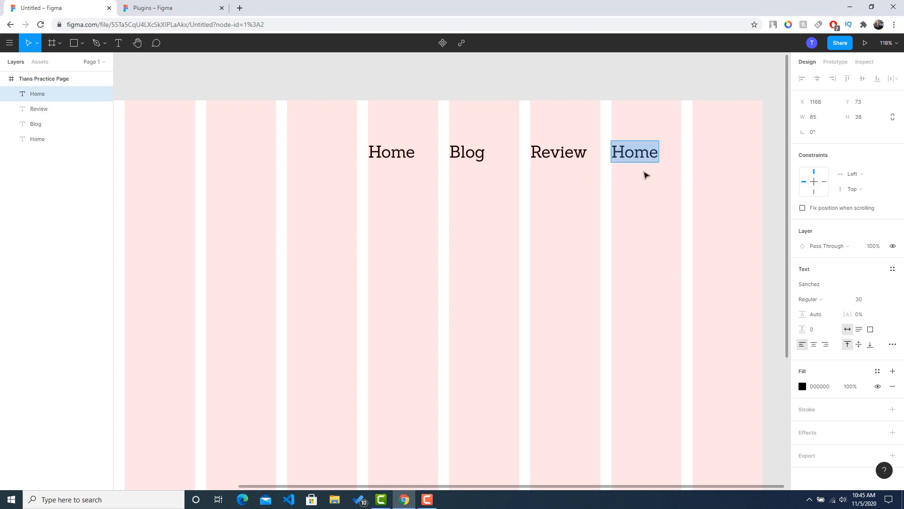
{"action": "type", "text": "Contact"}
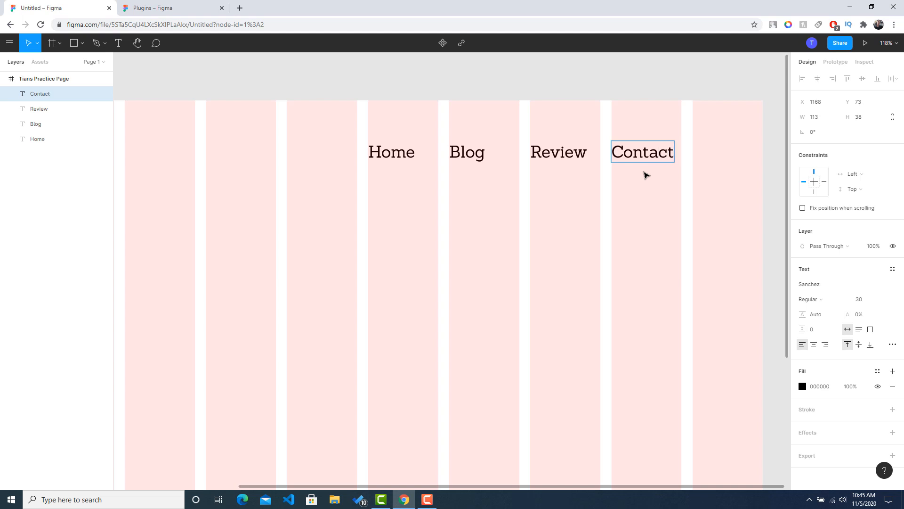
{"action": "left_click", "coordinate": [644, 172]}
{"action": "left_click", "coordinate": [651, 217]}
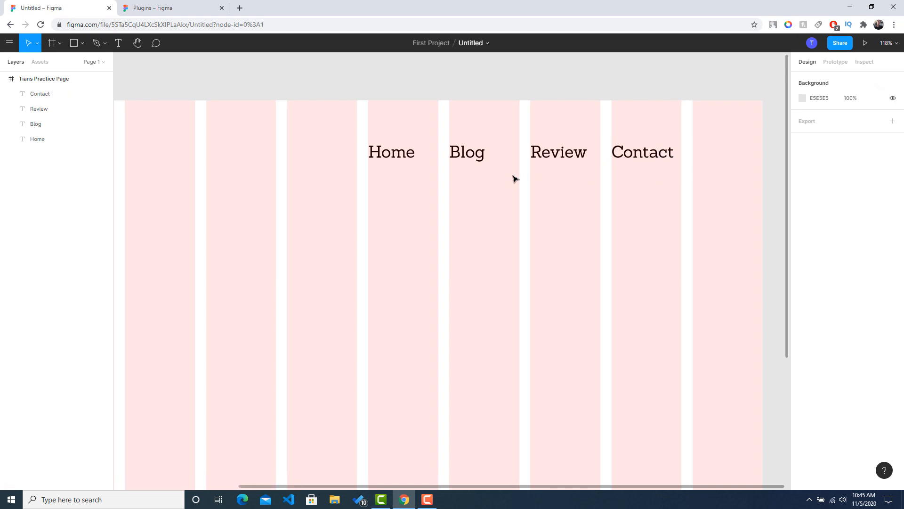
Draw a circle about 89 × 89 in the frame's second grid column, level with the navigation labels
{"action": "scroll", "coordinate": [421, 226], "scroll_direction": "down", "scroll_amount": 1}
{"action": "scroll", "coordinate": [422, 231], "scroll_direction": "down", "scroll_amount": 1}
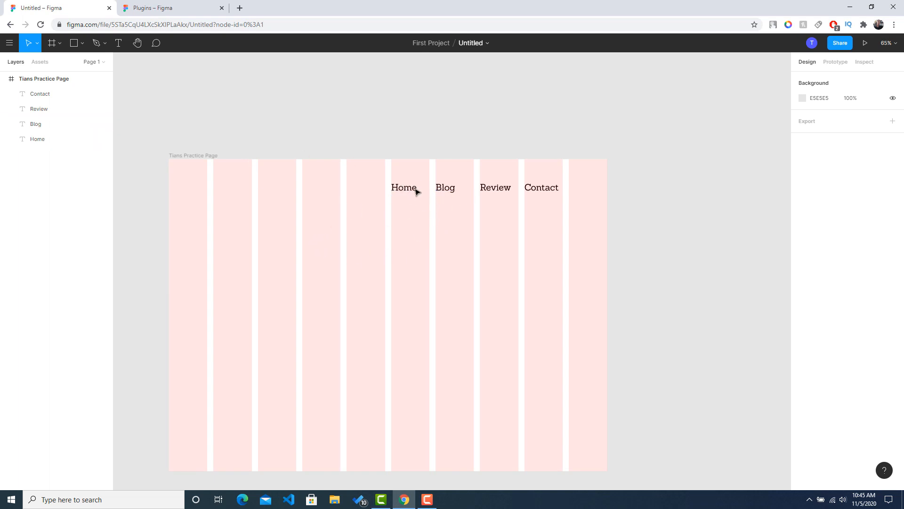
{"action": "left_click_drag", "start_coordinate": [290, 237], "coordinate": [402, 223]}
{"action": "scroll", "coordinate": [402, 226], "scroll_direction": "left", "scroll_amount": 3}
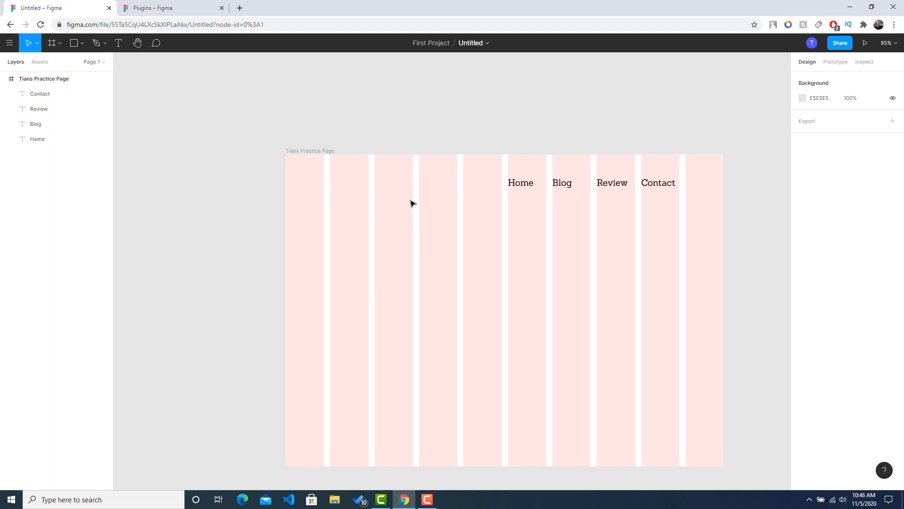
{"action": "scroll", "coordinate": [406, 201], "scroll_direction": "up", "scroll_amount": 2}
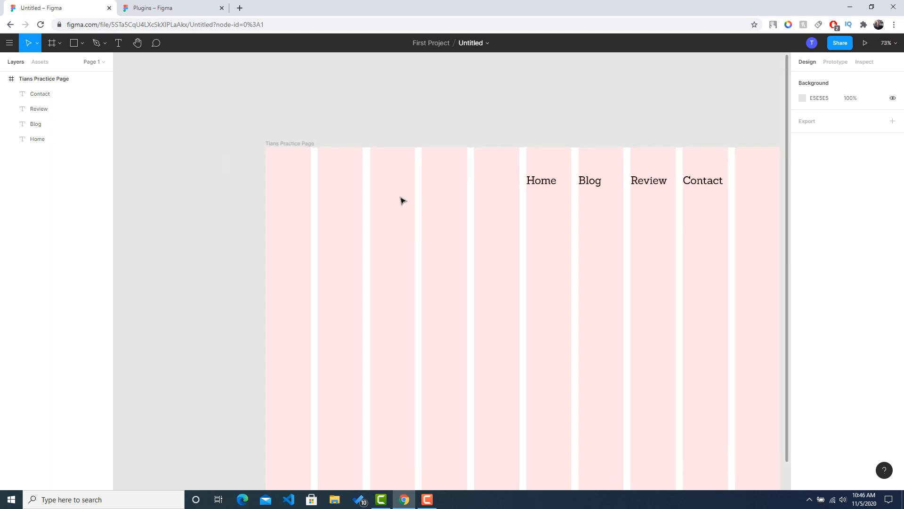
{"action": "left_click", "coordinate": [82, 42]}
{"action": "left_click", "coordinate": [66, 98]}
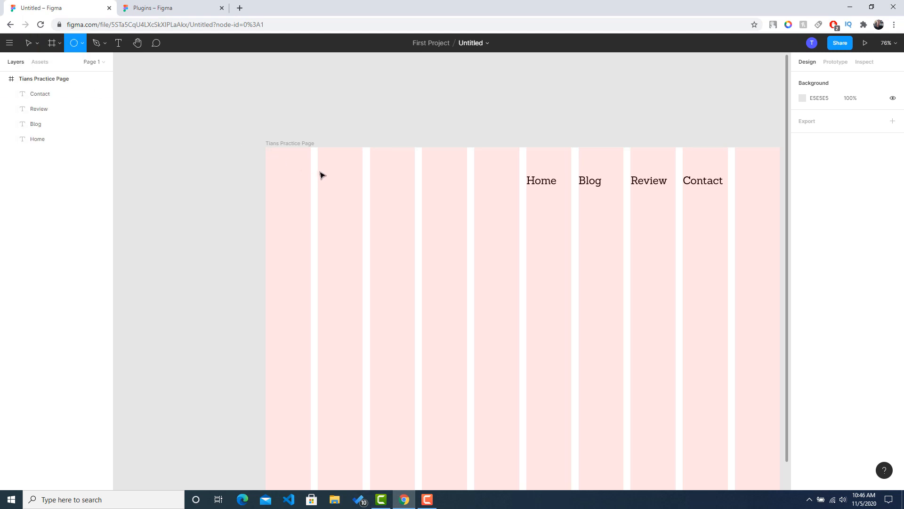
{"action": "mouse_move", "coordinate": [318, 173]}
{"action": "left_mouse_down"}
{"action": "mouse_move", "coordinate": [347, 197]}
{"action": "mouse_move", "coordinate": [339, 180]}
{"action": "mouse_move", "coordinate": [416, 183]}
{"action": "mouse_move", "coordinate": [335, 179]}
{"action": "mouse_move", "coordinate": [366, 205]}
{"action": "mouse_move", "coordinate": [338, 189]}
{"action": "left_mouse_up"}
{"action": "key", "text": "v"}
{"action": "key", "text": "ctrl+z"}
{"action": "left_click", "coordinate": [267, 191]}
{"action": "left_click", "coordinate": [226, 186]}
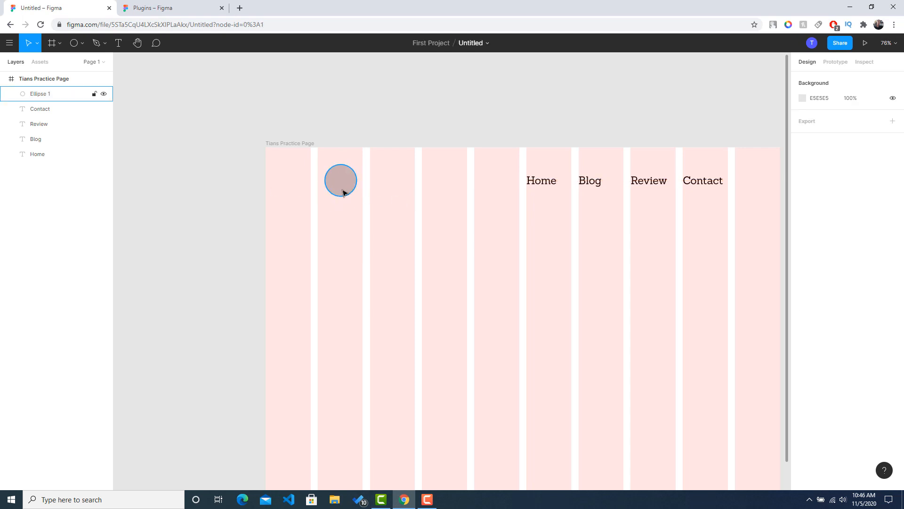
Give the circle a linear gradient fill and set its first colour stop to dark red
{"action": "left_click", "coordinate": [343, 192]}
{"action": "left_click", "coordinate": [802, 284]}
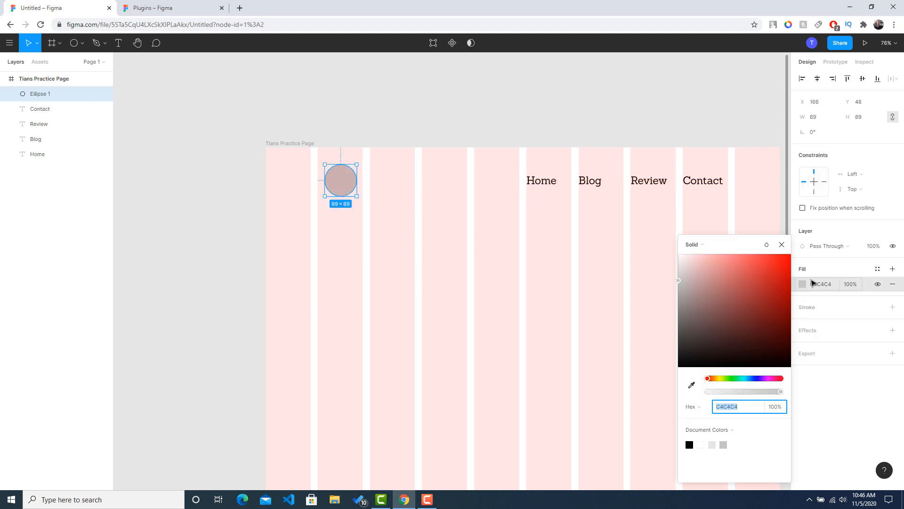
{"action": "left_click", "coordinate": [695, 244]}
{"action": "left_click", "coordinate": [703, 256]}
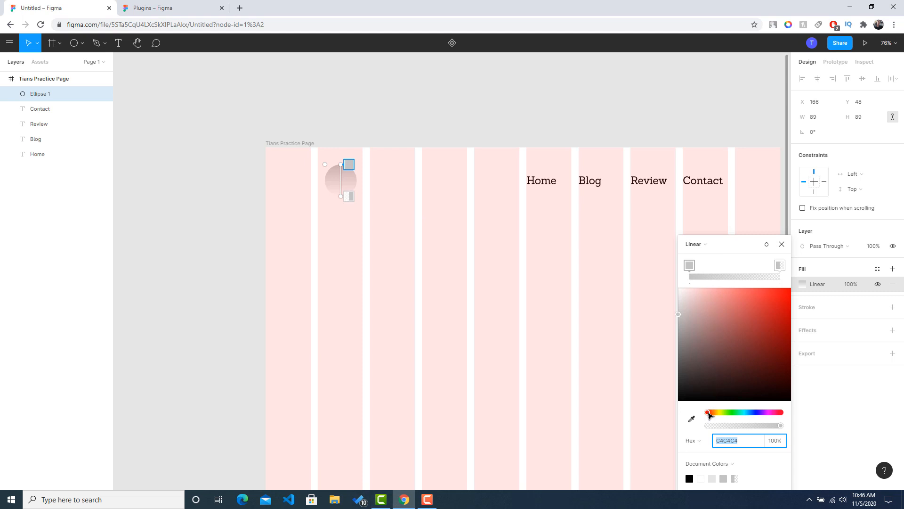
{"action": "left_click", "coordinate": [708, 413]}
{"action": "left_click", "coordinate": [773, 299]}
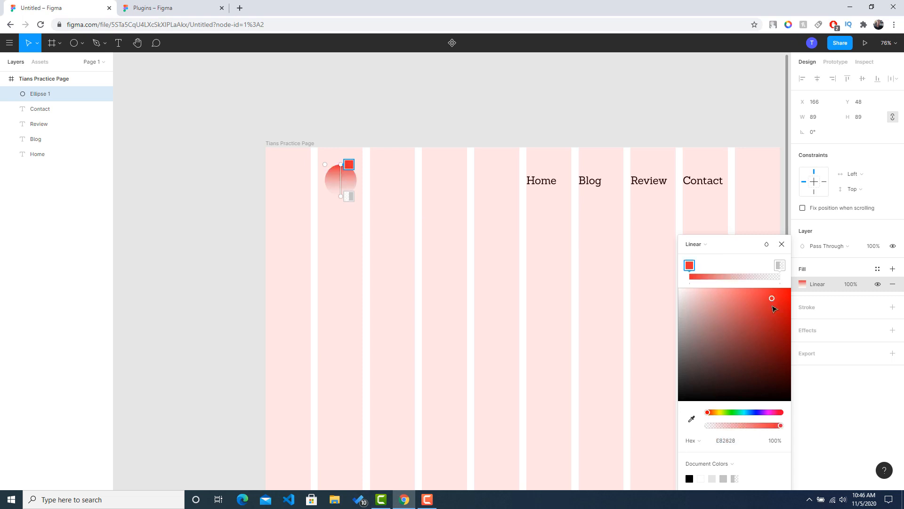
{"action": "left_click_drag", "start_coordinate": [773, 307], "coordinate": [777, 332]}
Set the end stop of the circle's gradient to the orange E2701D
{"action": "left_click", "coordinate": [780, 266]}
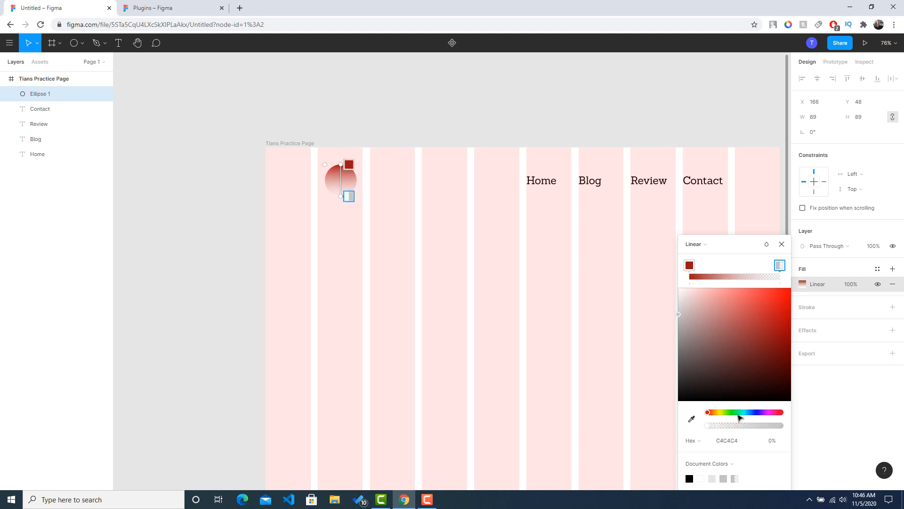
{"action": "left_click_drag", "start_coordinate": [739, 413], "coordinate": [732, 413]}
{"action": "left_click_drag", "start_coordinate": [761, 347], "coordinate": [794, 292]}
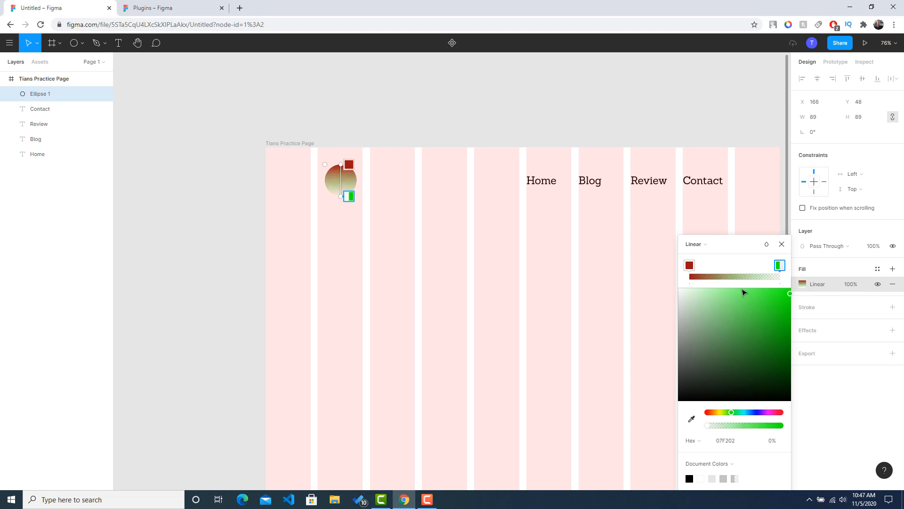
{"action": "left_click", "coordinate": [719, 412]}
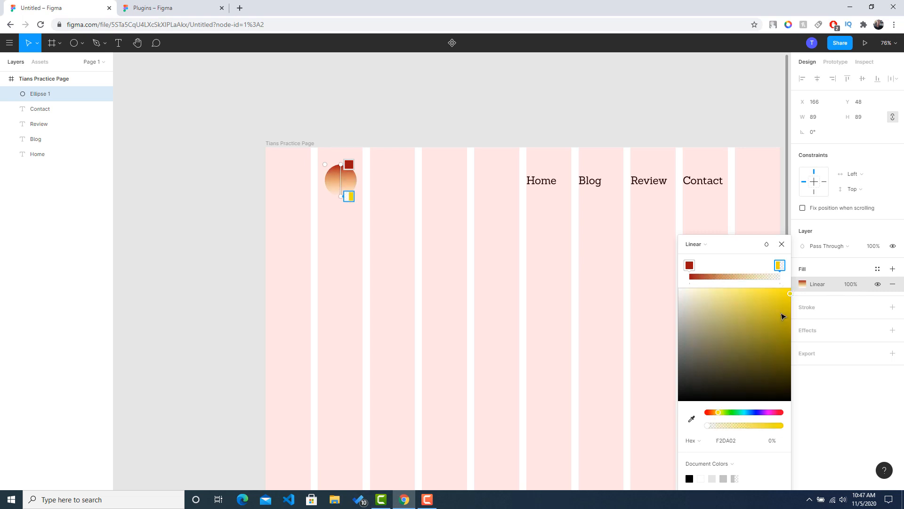
{"action": "left_click_drag", "start_coordinate": [783, 316], "coordinate": [772, 294]}
{"action": "left_click", "coordinate": [714, 413]}
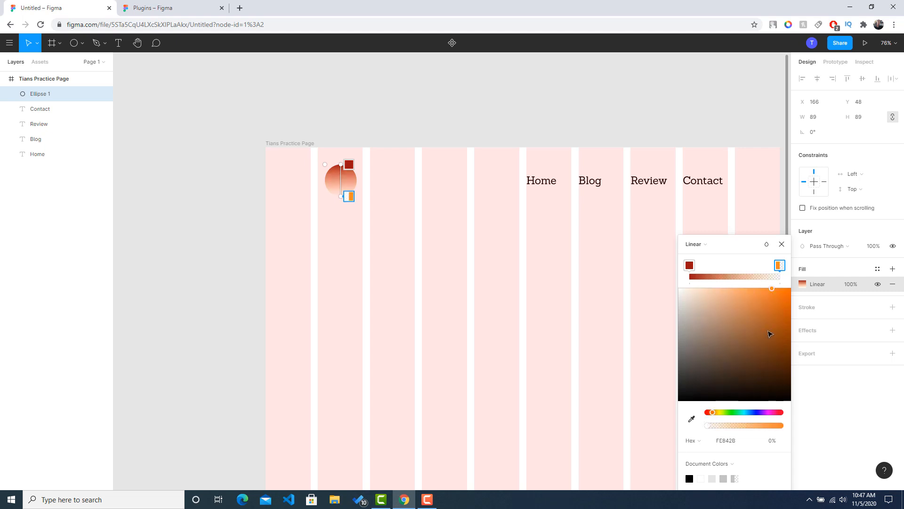
{"action": "left_click_drag", "start_coordinate": [768, 333], "coordinate": [777, 300]}
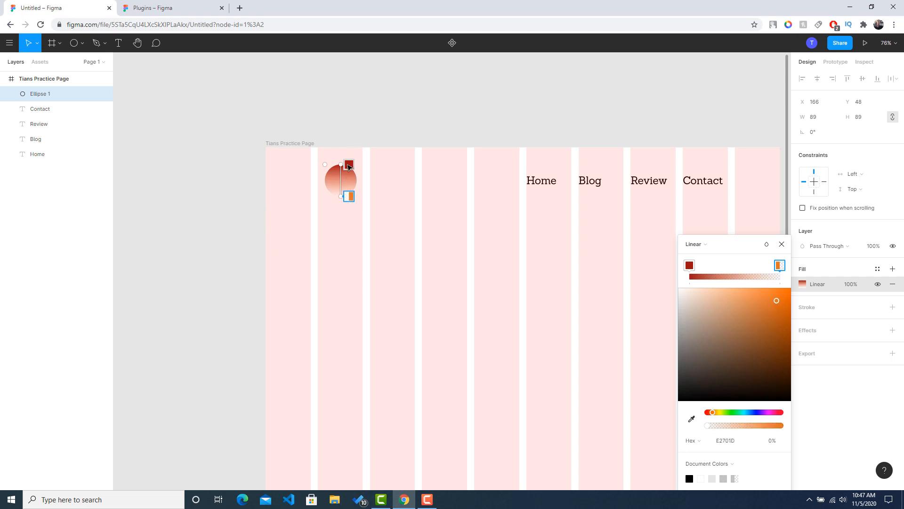
Angle the circle's gradient diagonally from its upper-right corner to its lower-left corner and deselect the circle
{"action": "left_click_drag", "start_coordinate": [345, 168], "coordinate": [328, 199]}
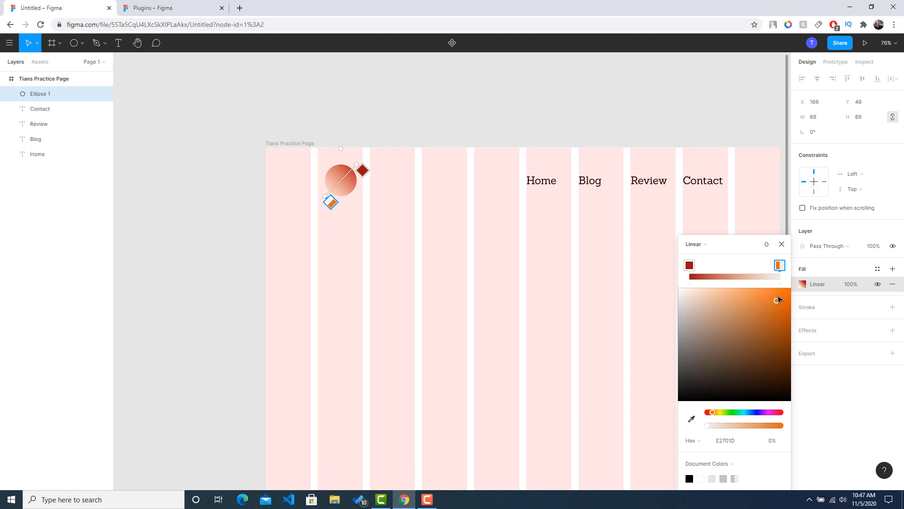
{"action": "left_click", "coordinate": [782, 244]}
{"action": "left_click", "coordinate": [217, 203]}
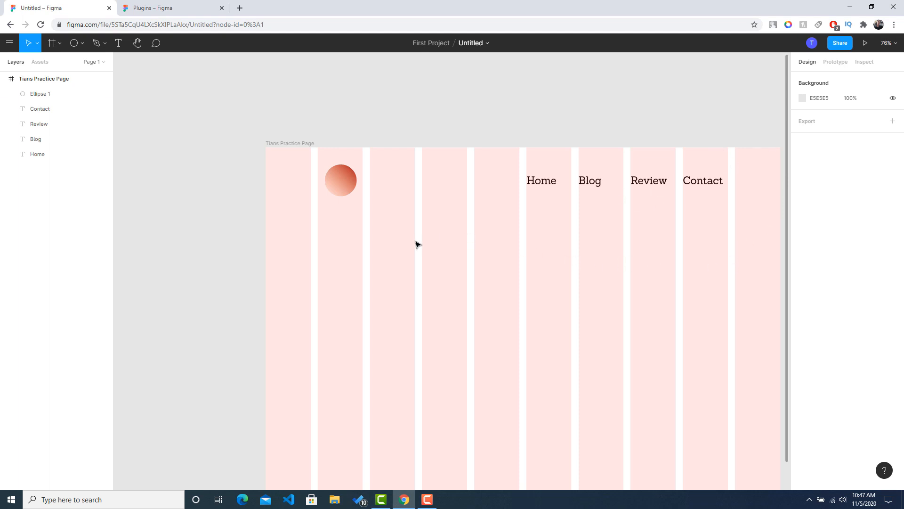
Hide the frame's 10-column layout grid to preview the header without it, and turn the grid back on
{"action": "scroll", "coordinate": [430, 179], "scroll_direction": "down", "scroll_amount": 1}
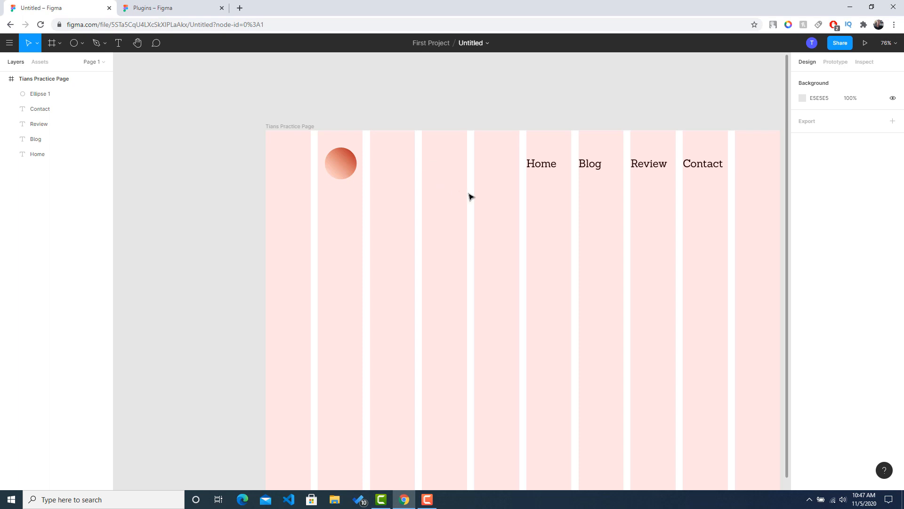
{"action": "scroll", "coordinate": [473, 201], "scroll_direction": "down", "scroll_amount": 5}
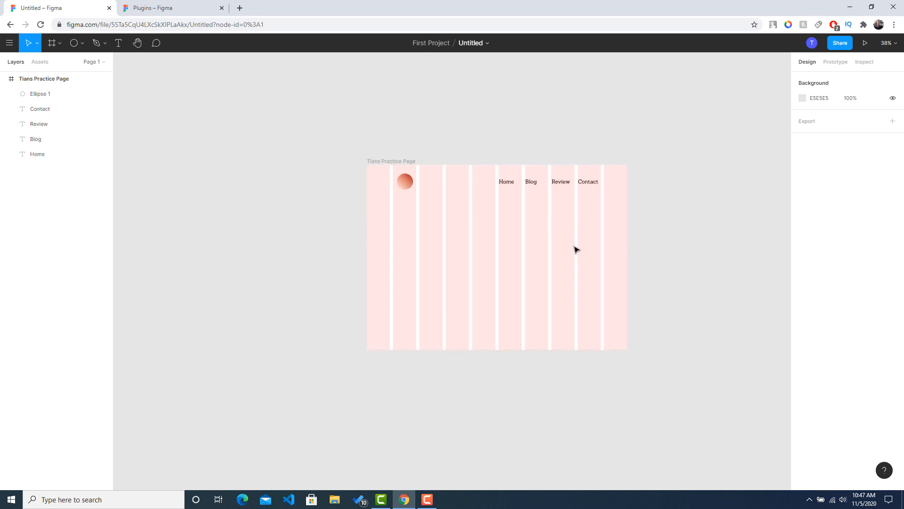
{"action": "left_click", "coordinate": [836, 63]}
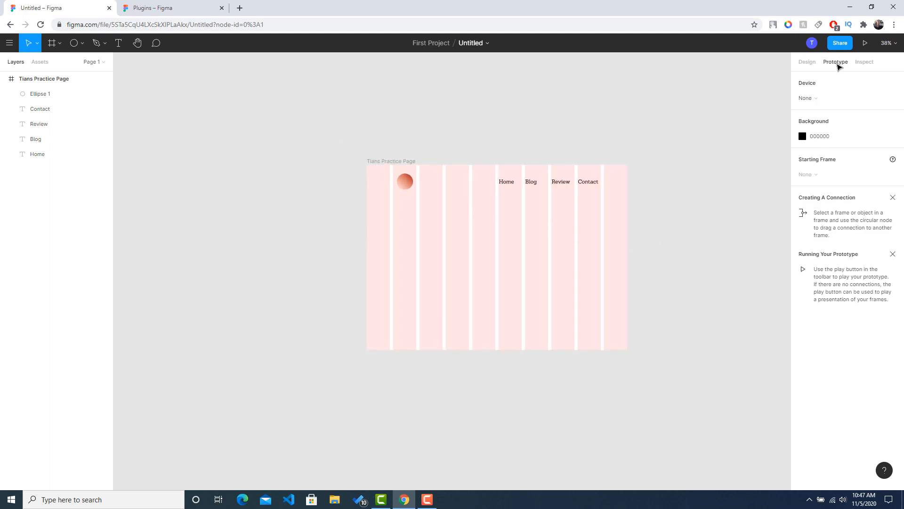
{"action": "left_click", "coordinate": [806, 61]}
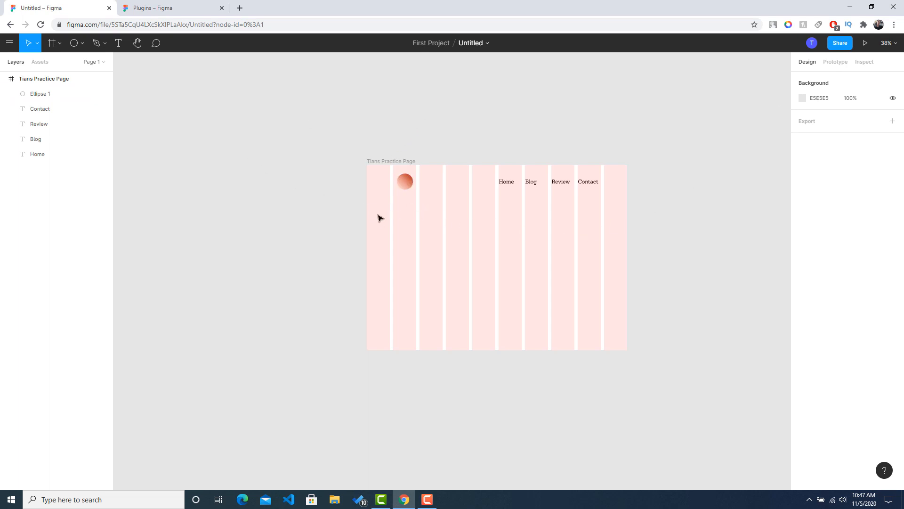
{"action": "left_click", "coordinate": [70, 79]}
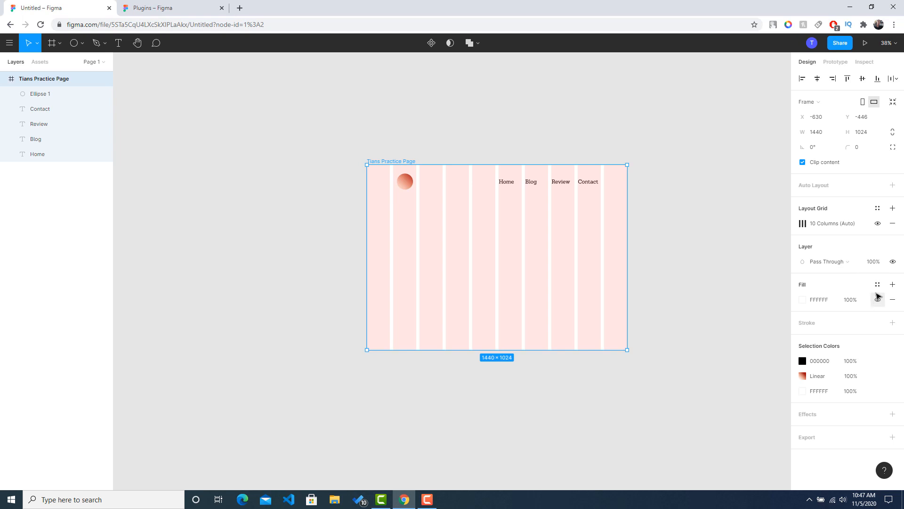
{"action": "left_click", "coordinate": [877, 223]}
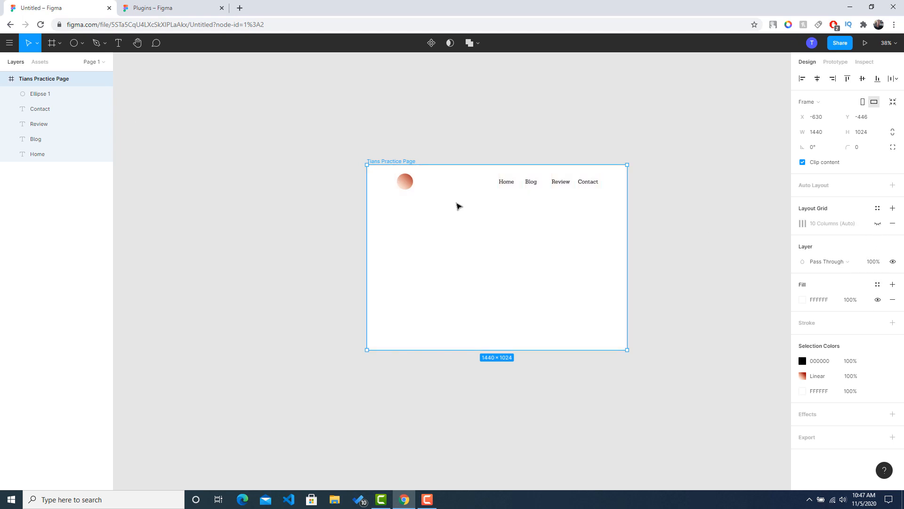
{"action": "scroll", "coordinate": [462, 196], "scroll_direction": "up", "scroll_amount": 5, "text": "ctrl"}
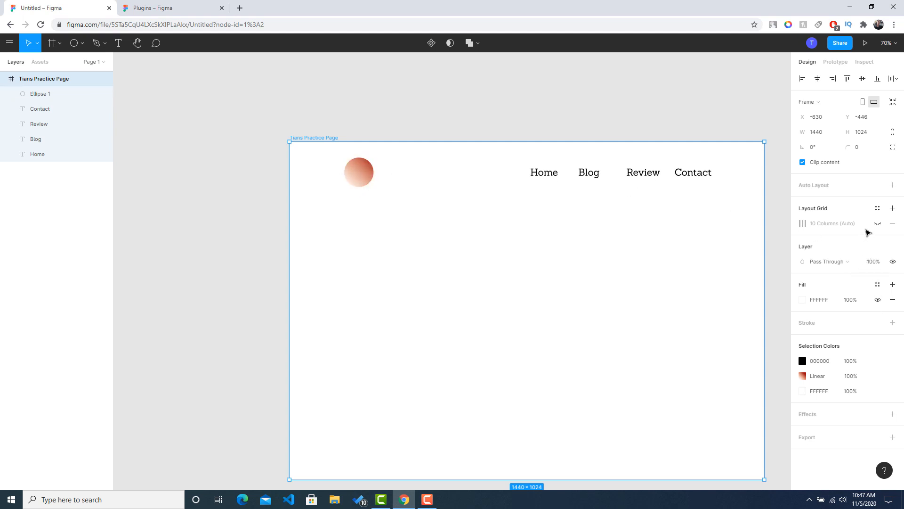
{"action": "left_click", "coordinate": [882, 226]}
Add a text layer with the letter T on the gradient circle, undoing the accidental resize of its text box
{"action": "scroll", "coordinate": [362, 174], "scroll_direction": "up", "scroll_amount": 5}
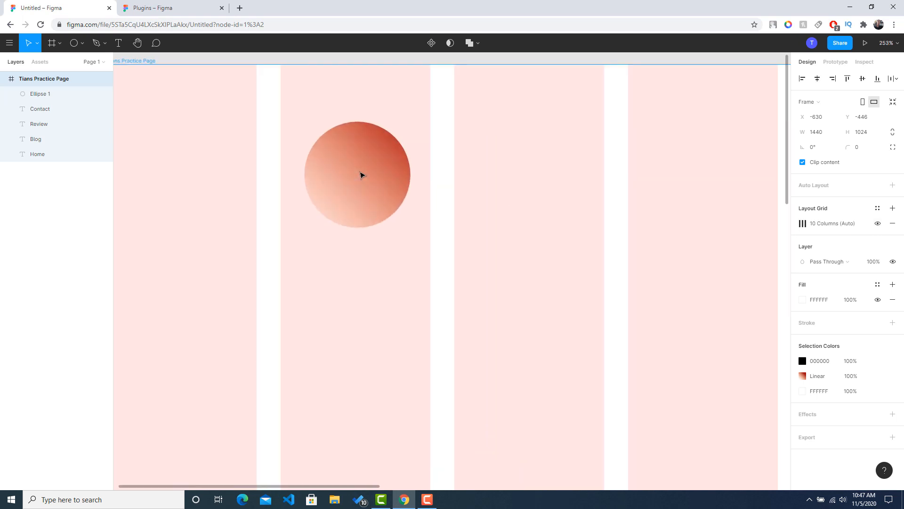
{"action": "left_click", "coordinate": [118, 43]}
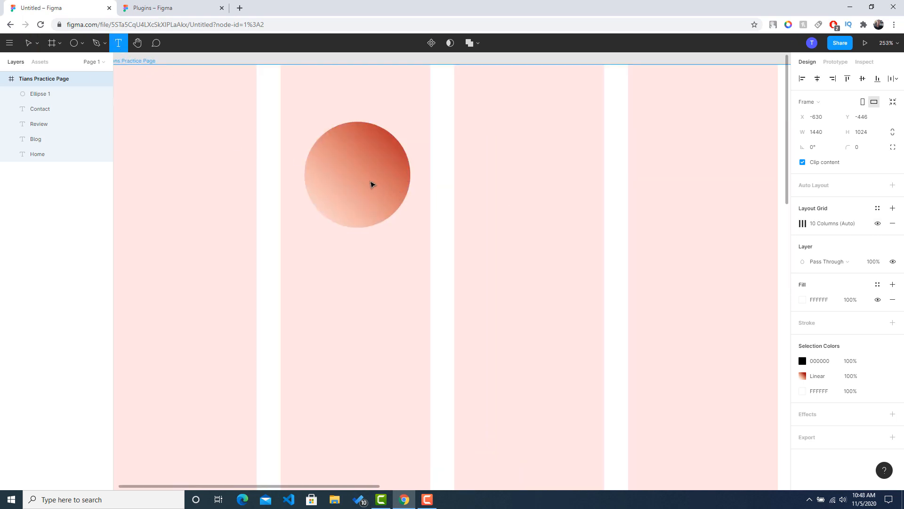
{"action": "left_click", "coordinate": [353, 174]}
{"action": "key", "text": "Escape"}
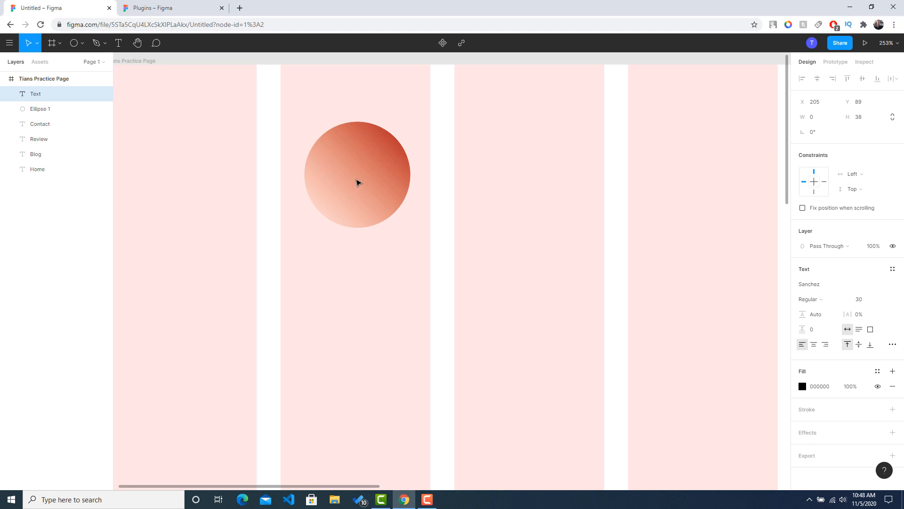
{"action": "type", "text": "T"}
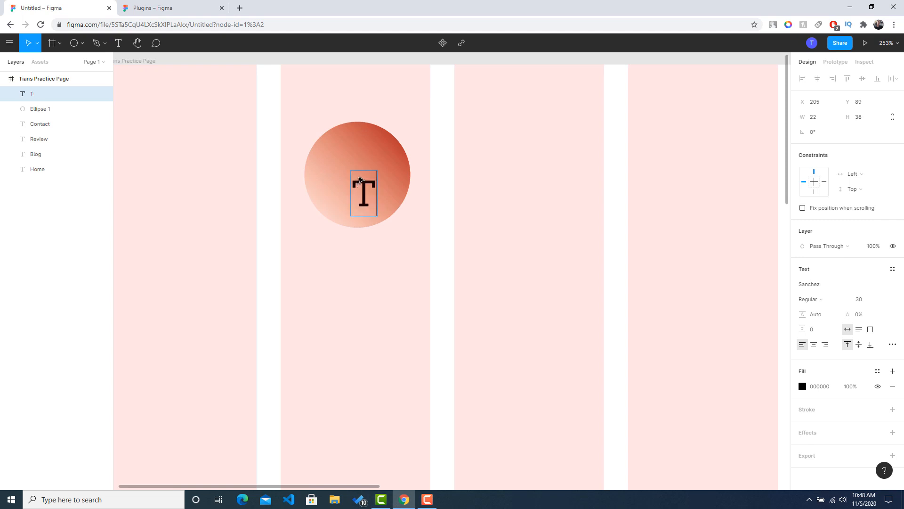
{"action": "left_click_drag", "start_coordinate": [364, 186], "coordinate": [386, 218]}
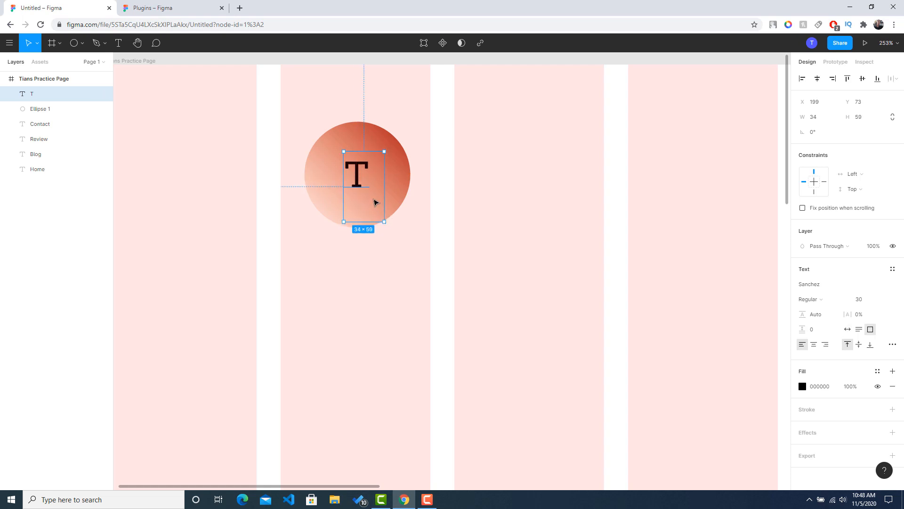
{"action": "key", "text": "ctrl+z"}
Set the letter T's font size to 50 and center the letter within the gradient circle
{"action": "double_click", "coordinate": [364, 183]}
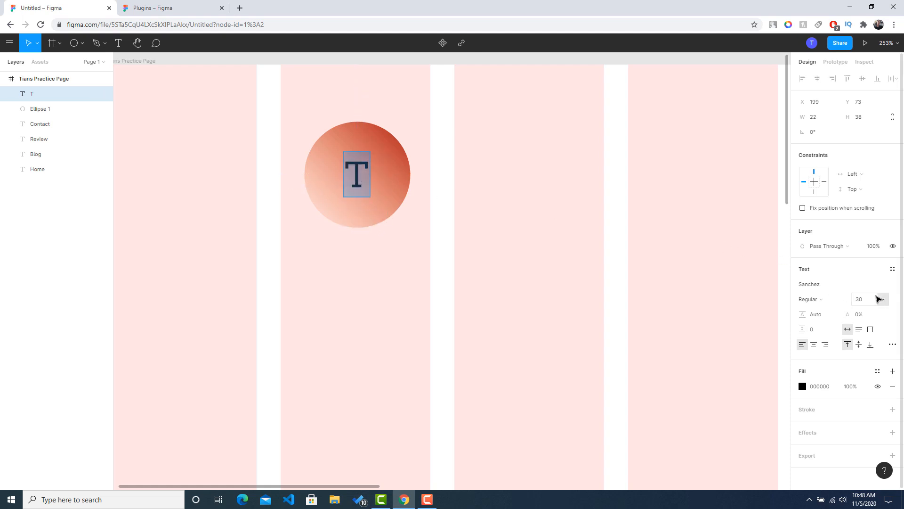
{"action": "left_click", "coordinate": [868, 303]}
{"action": "type", "text": "40"}
{"action": "key", "text": "Return"}
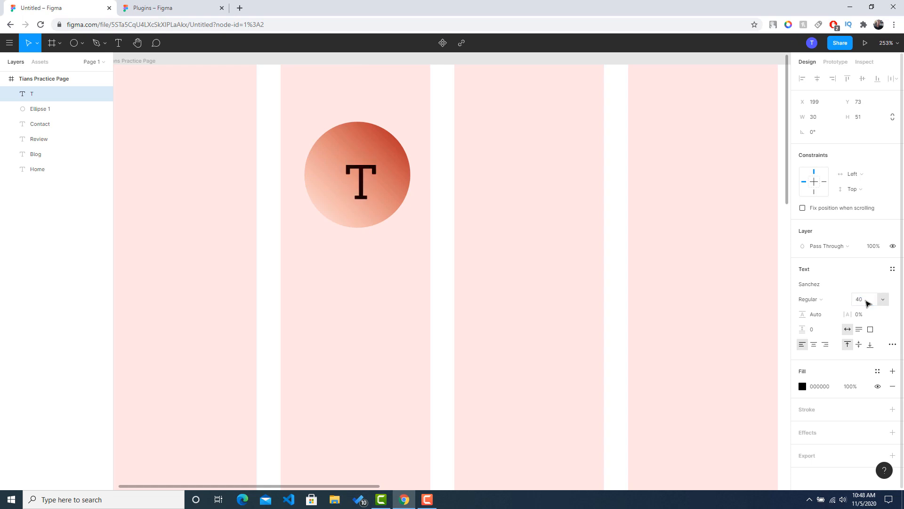
{"action": "left_click", "coordinate": [868, 303]}
{"action": "type", "text": "50"}
{"action": "key", "text": "Return"}
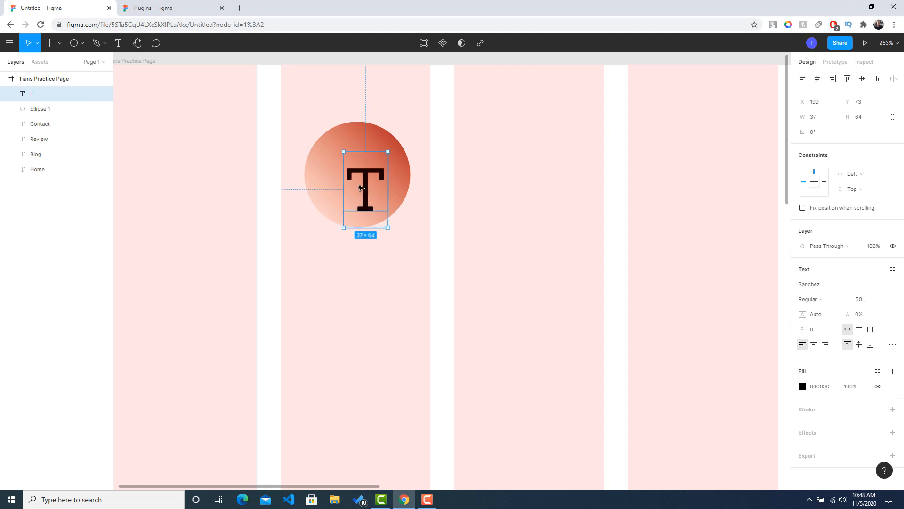
{"action": "left_click_drag", "start_coordinate": [367, 195], "coordinate": [357, 178]}
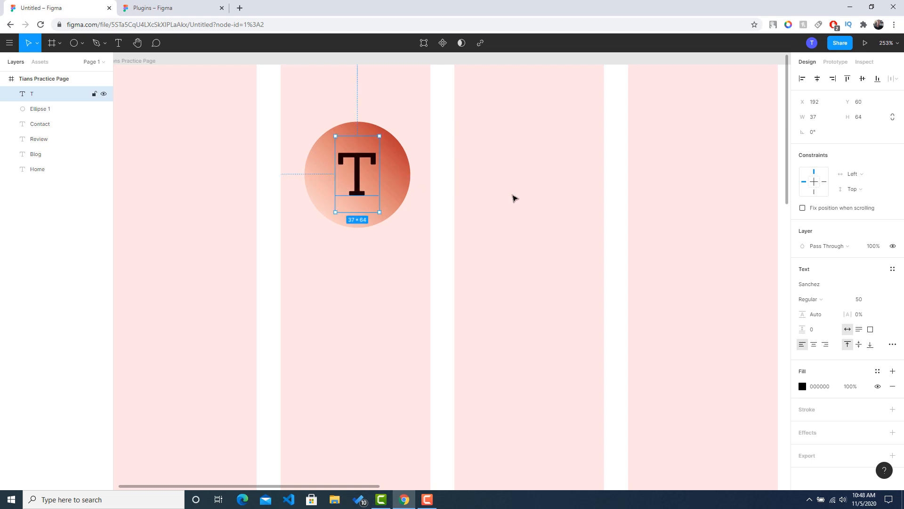
{"action": "left_click", "coordinate": [515, 197]}
Try the fonts Sail, Rosario and Rubik Mono One on the letter T in the circle
{"action": "left_click", "coordinate": [353, 177]}
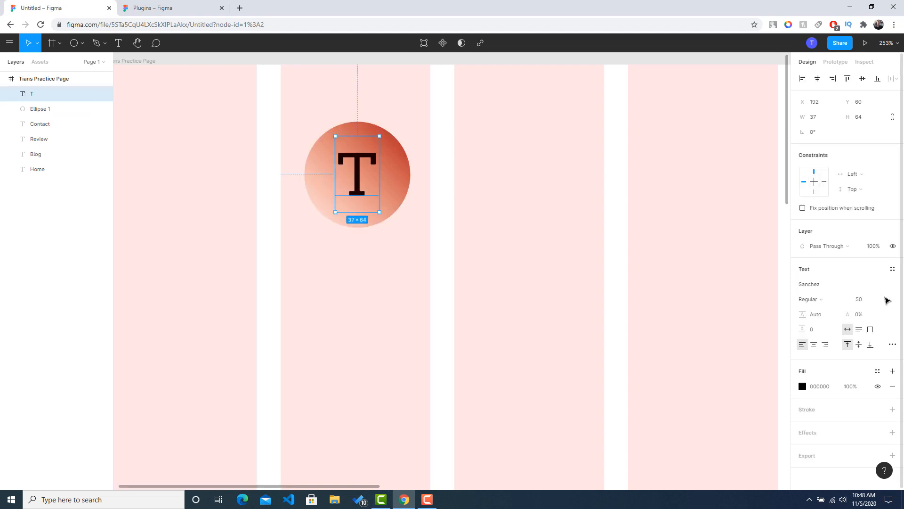
{"action": "left_click", "coordinate": [883, 288]}
{"action": "left_click", "coordinate": [864, 214]}
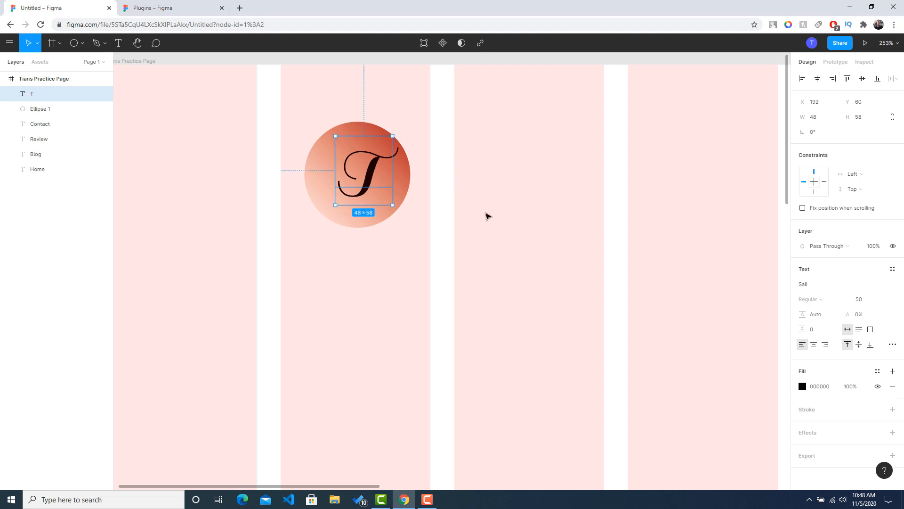
{"action": "left_click", "coordinate": [893, 285]}
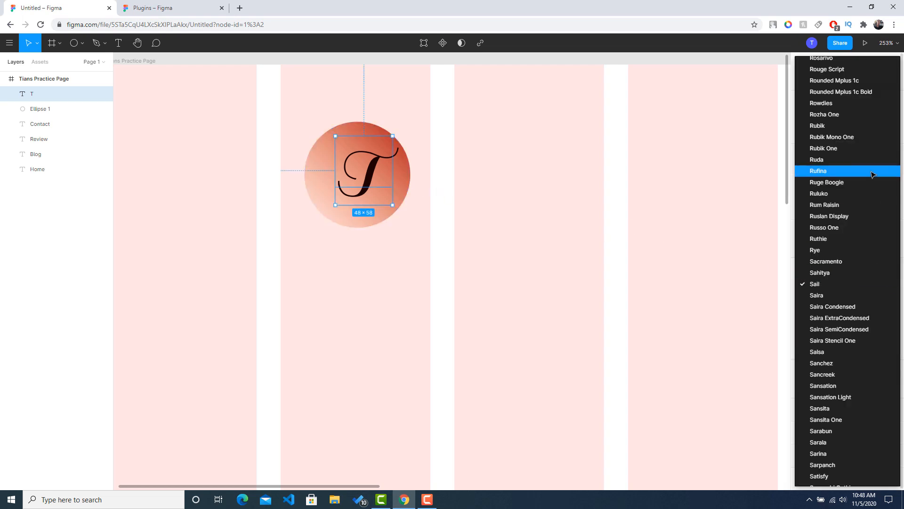
{"action": "left_click", "coordinate": [867, 170]}
{"action": "left_click", "coordinate": [893, 285]}
{"action": "left_click", "coordinate": [810, 170]}
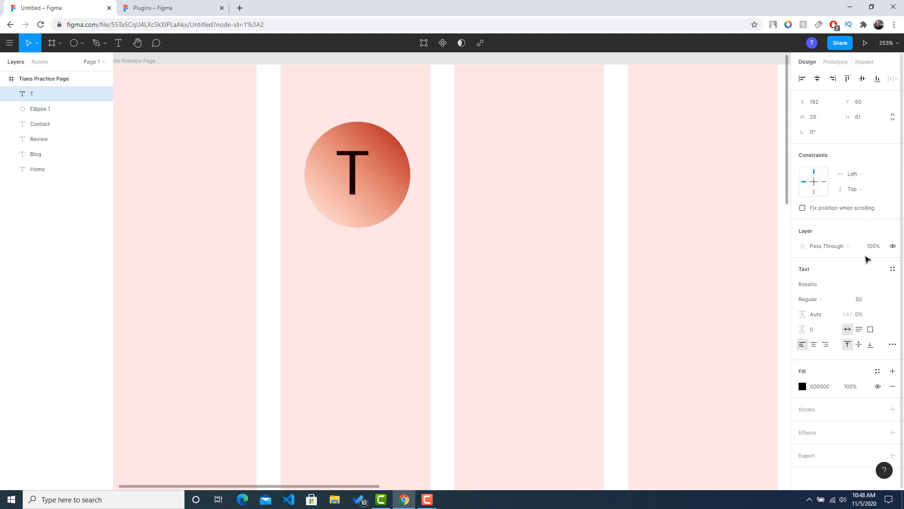
{"action": "left_click", "coordinate": [894, 285]}
{"action": "left_click", "coordinate": [862, 317]}
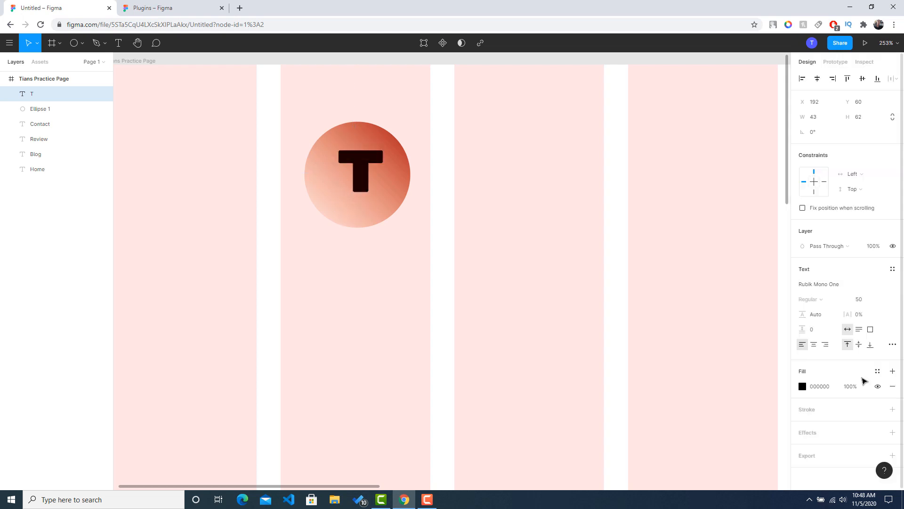
Try the fonts Sarina and Sedan on the circle's letter T
{"action": "left_click", "coordinate": [894, 285]}
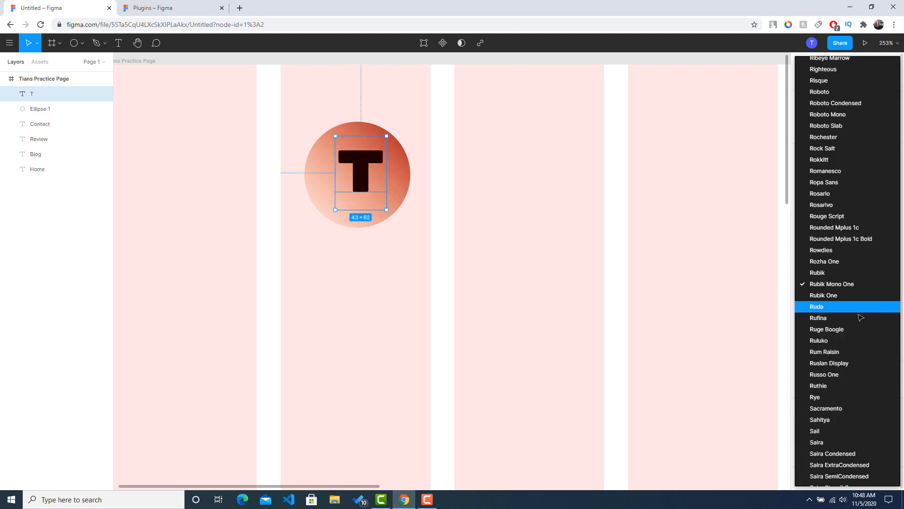
{"action": "scroll", "coordinate": [848, 315], "scroll_direction": "down", "scroll_amount": 5}
{"action": "left_click", "coordinate": [841, 318]}
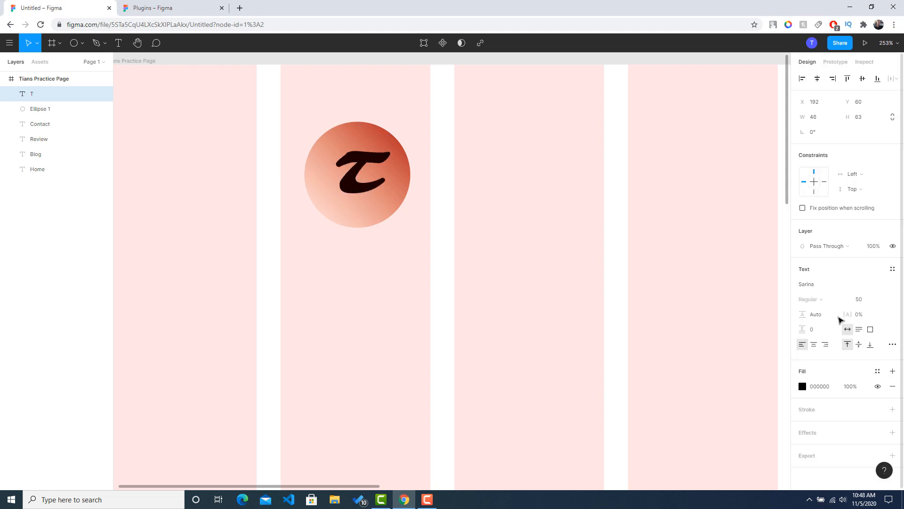
{"action": "left_click", "coordinate": [893, 269]}
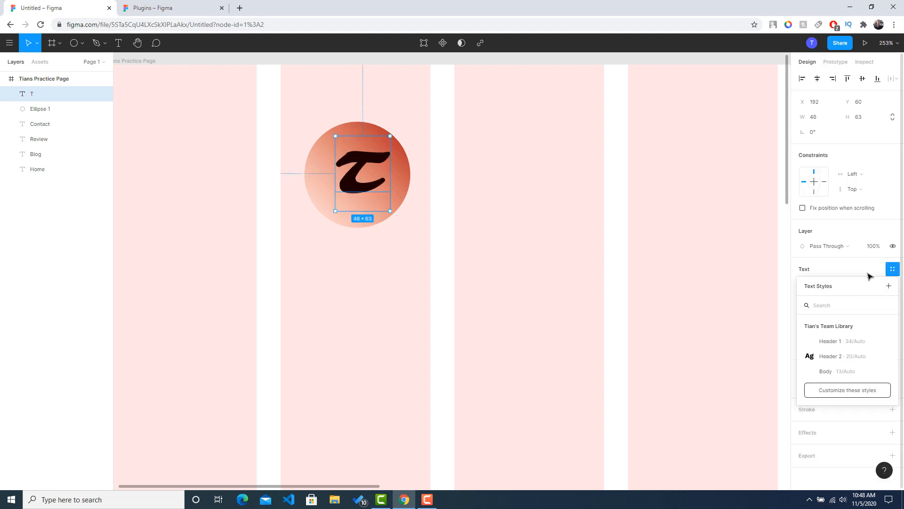
{"action": "left_click", "coordinate": [893, 269]}
{"action": "left_click", "coordinate": [888, 285]}
{"action": "left_click", "coordinate": [852, 408]}
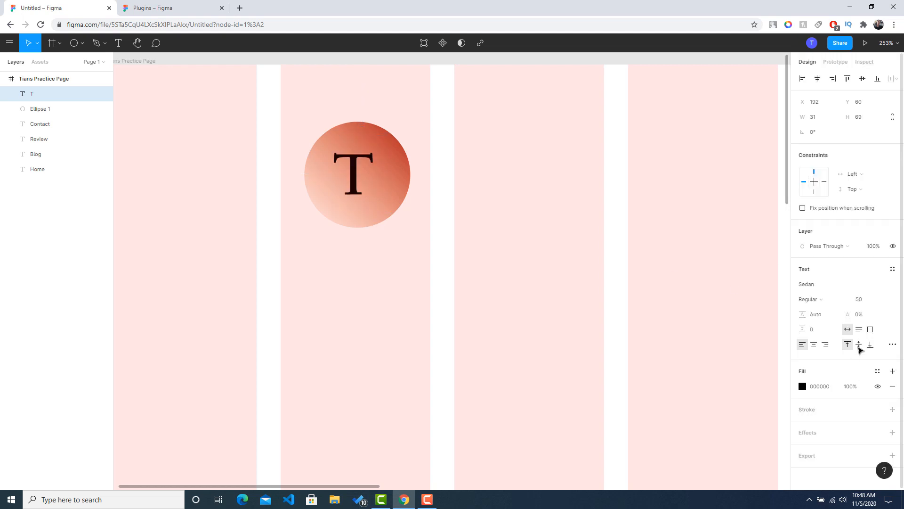
Try Signika Negative SC on the letter T and switch its font to Skranji
{"action": "left_click", "coordinate": [897, 289]}
{"action": "scroll", "coordinate": [848, 330], "scroll_direction": "down", "scroll_amount": 3}
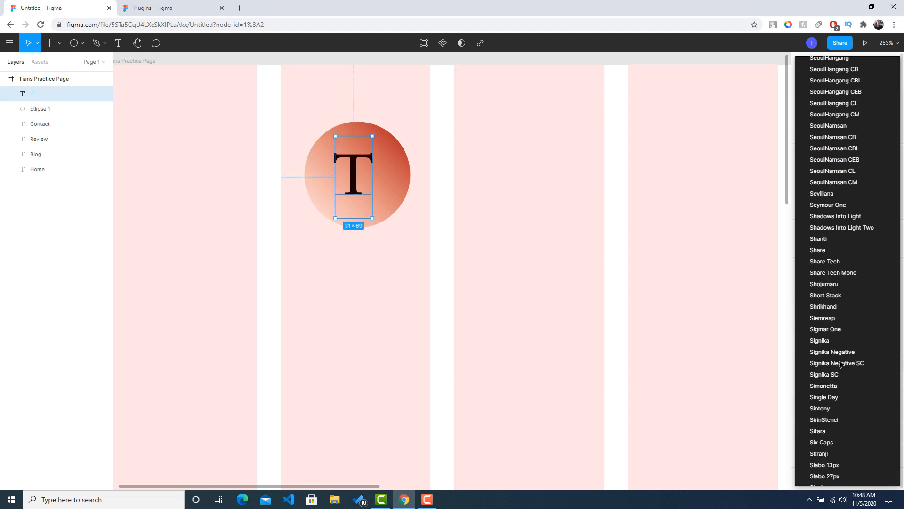
{"action": "left_click", "coordinate": [842, 363]}
{"action": "left_click", "coordinate": [897, 285]}
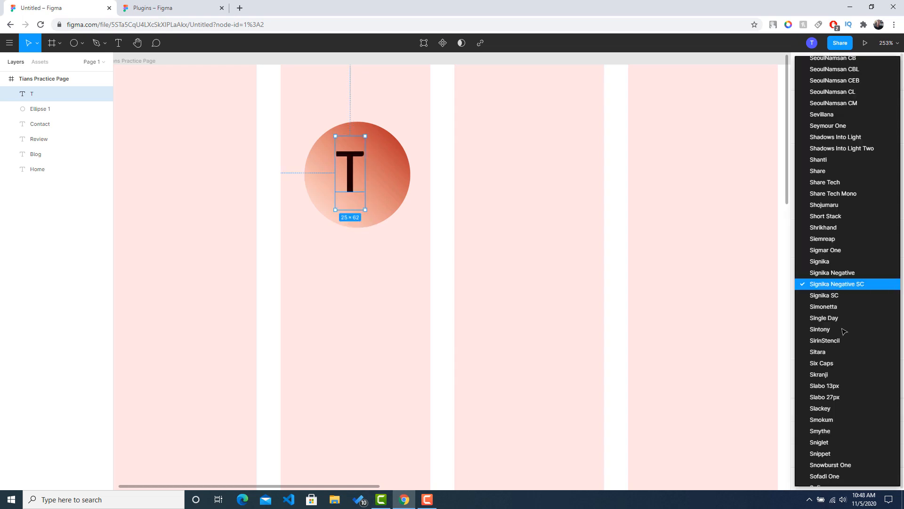
{"action": "left_click", "coordinate": [839, 377]}
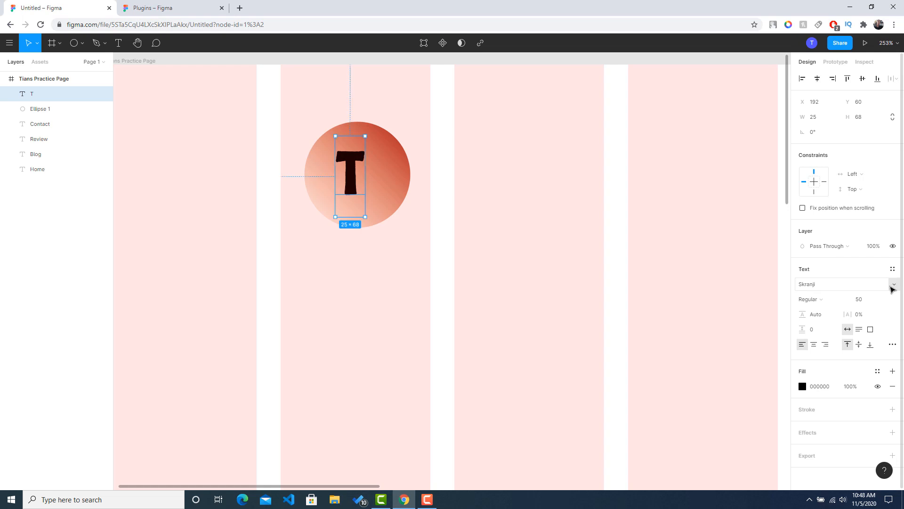
Switch the letter T's font to Stoke and recenter the letter within the gradient circle
{"action": "left_click", "coordinate": [896, 286]}
{"action": "scroll", "coordinate": [843, 320], "scroll_direction": "down", "scroll_amount": 5}
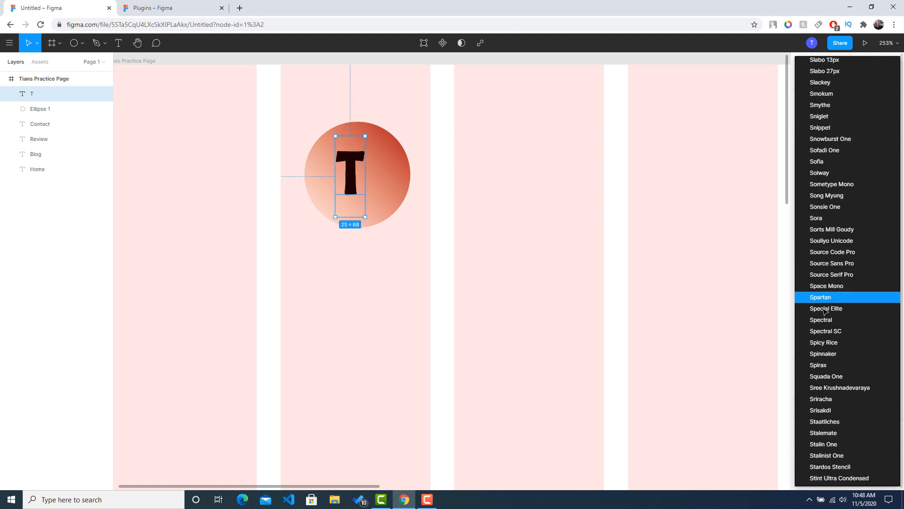
{"action": "scroll", "coordinate": [826, 325], "scroll_direction": "down", "scroll_amount": 2}
{"action": "scroll", "coordinate": [825, 329], "scroll_direction": "up", "scroll_amount": 10}
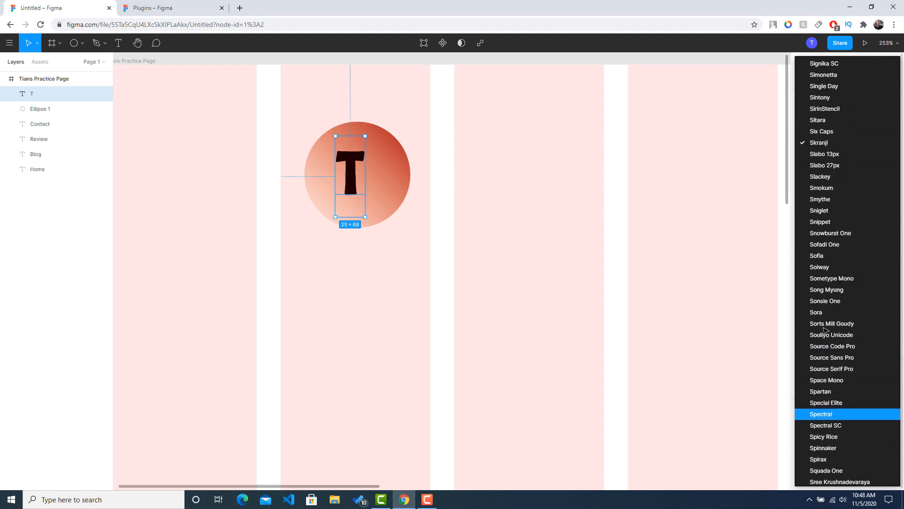
{"action": "scroll", "coordinate": [832, 290], "scroll_direction": "up", "scroll_amount": 4}
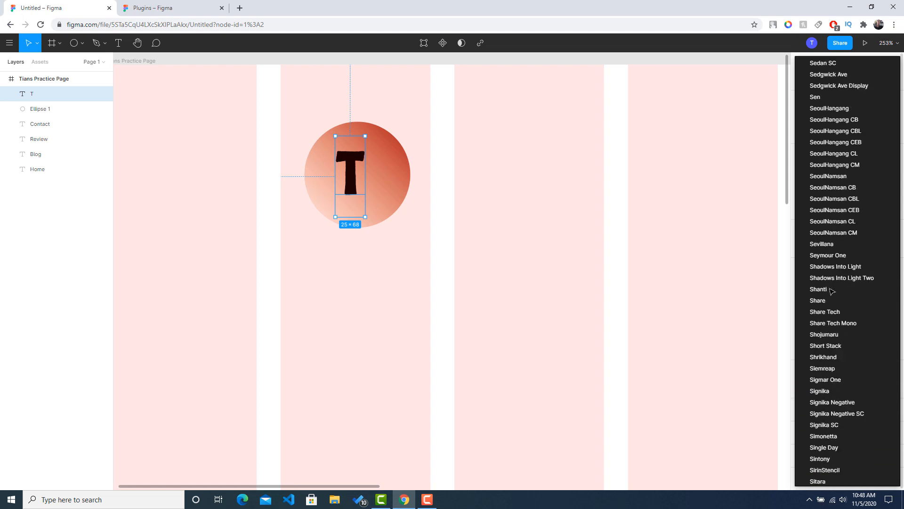
{"action": "scroll", "coordinate": [831, 291], "scroll_direction": "up", "scroll_amount": 3}
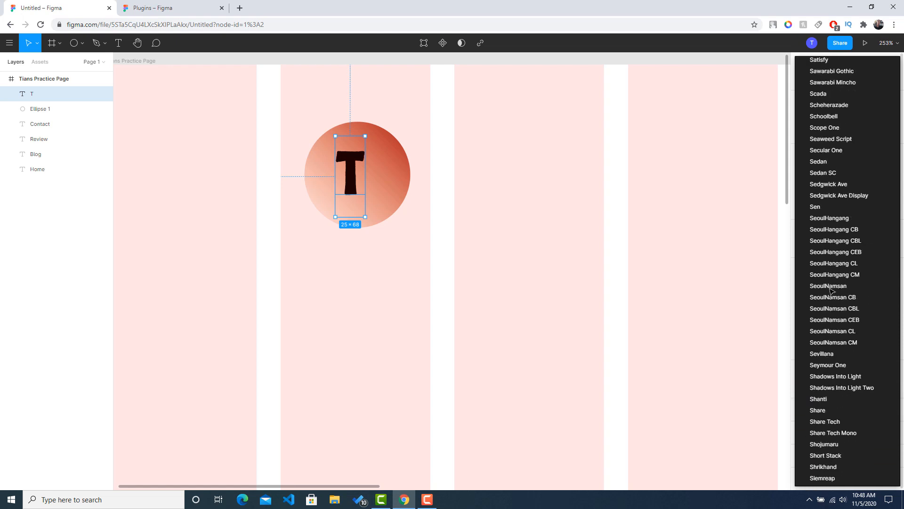
{"action": "scroll", "coordinate": [831, 291], "scroll_direction": "up", "scroll_amount": 5}
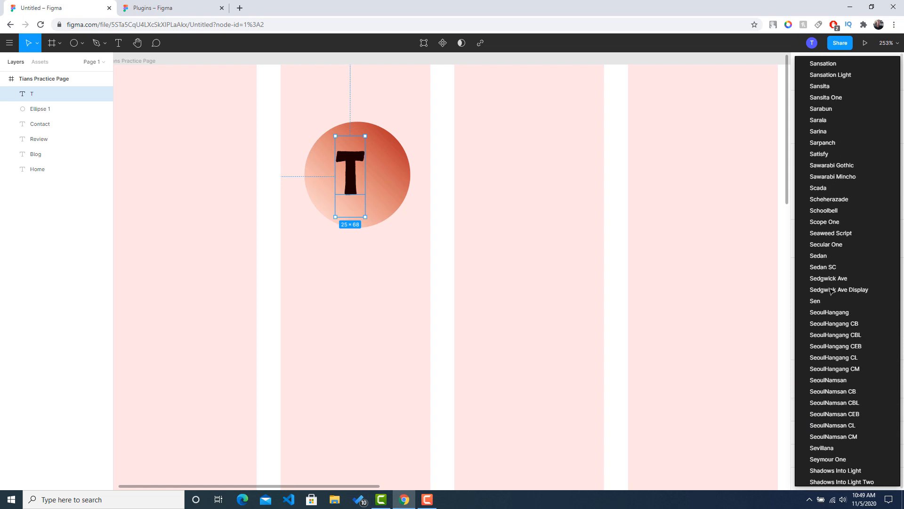
{"action": "scroll", "coordinate": [836, 291], "scroll_direction": "down", "scroll_amount": 6}
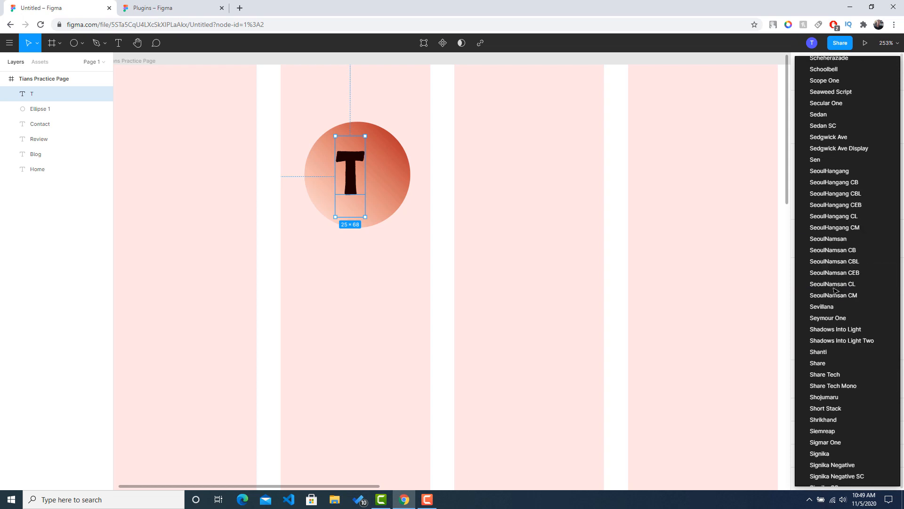
{"action": "scroll", "coordinate": [834, 292], "scroll_direction": "down", "scroll_amount": 8}
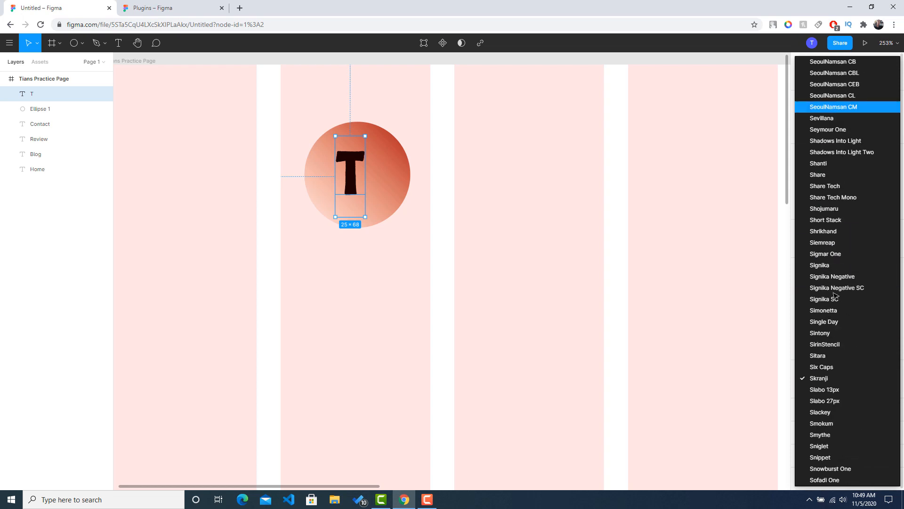
{"action": "scroll", "coordinate": [835, 295], "scroll_direction": "down", "scroll_amount": 7}
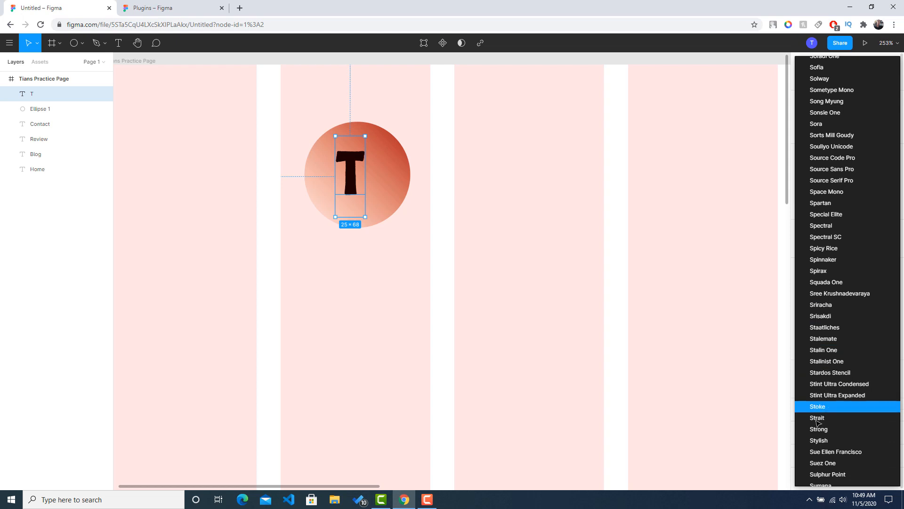
{"action": "left_click", "coordinate": [839, 411]}
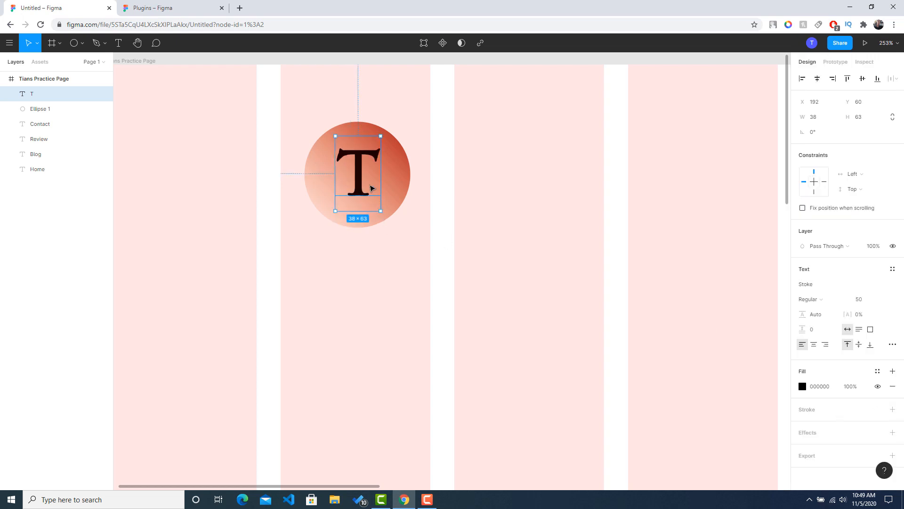
{"action": "left_click_drag", "start_coordinate": [359, 177], "coordinate": [359, 179]}
{"action": "left_click", "coordinate": [499, 194]}
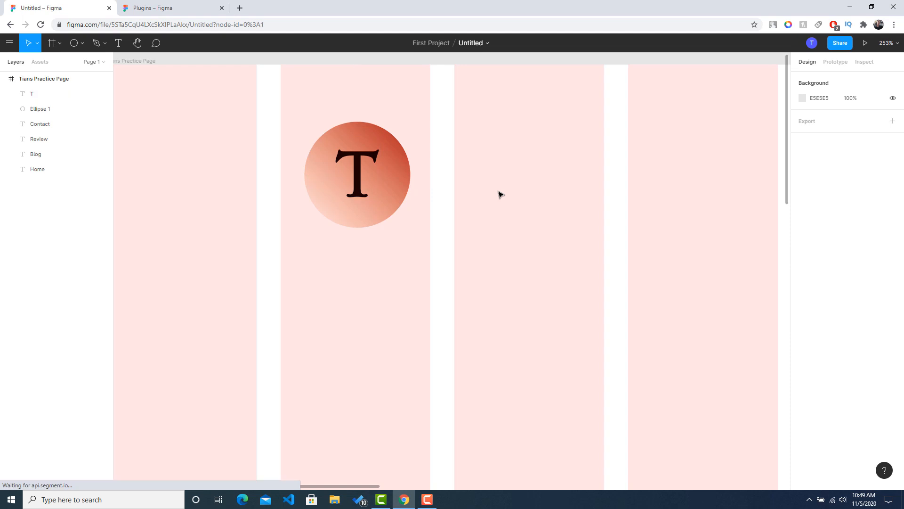
Try blue and green hues for the fill colour of the circle's letter T
{"action": "left_click", "coordinate": [362, 186]}
{"action": "scroll", "coordinate": [523, 277], "scroll_direction": "down", "scroll_amount": 5}
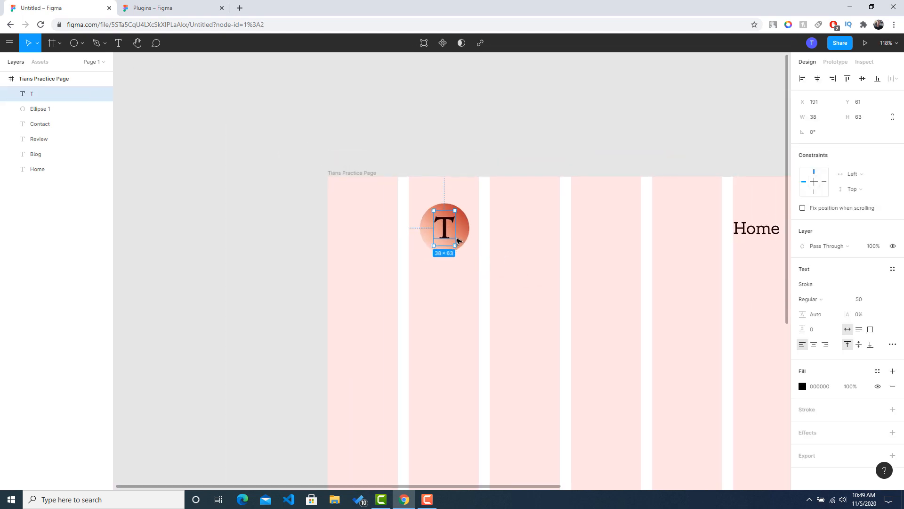
{"action": "scroll", "coordinate": [458, 241], "scroll_direction": "up", "scroll_amount": 8}
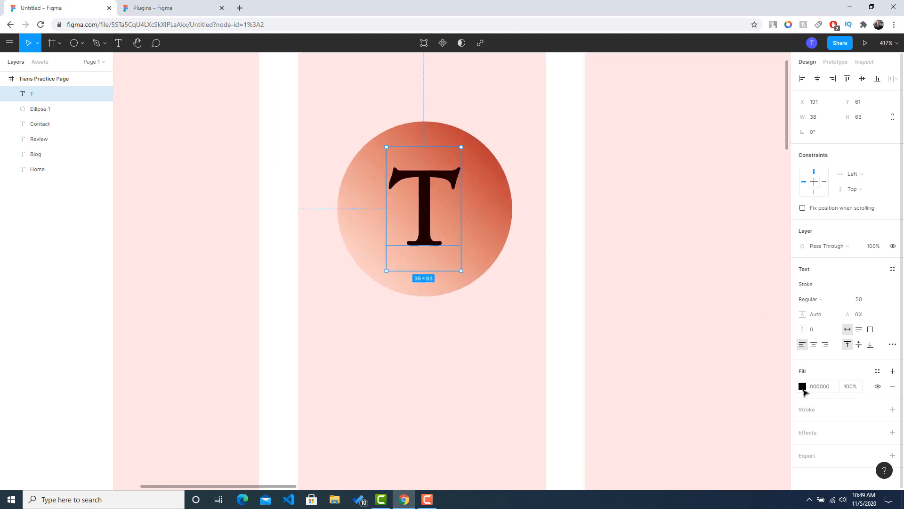
{"action": "left_click", "coordinate": [803, 386]}
{"action": "left_click_drag", "start_coordinate": [763, 379], "coordinate": [754, 379]}
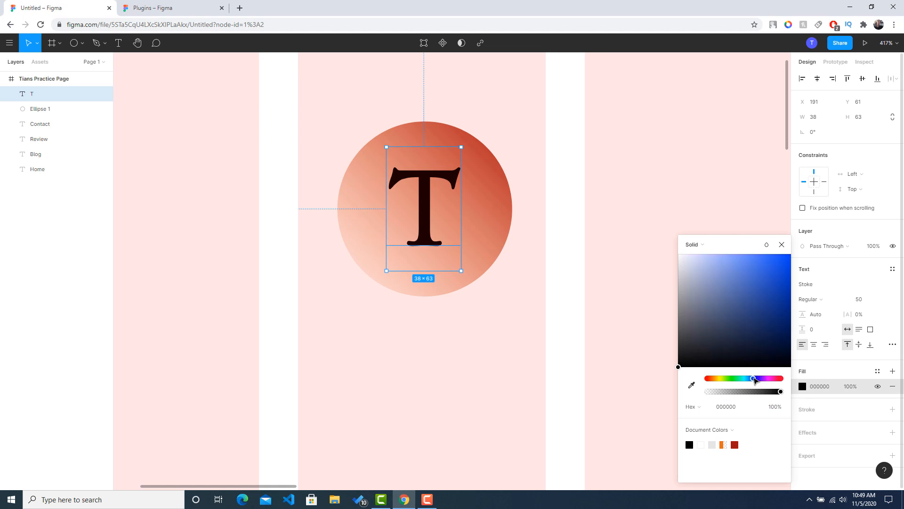
{"action": "left_click", "coordinate": [734, 379]}
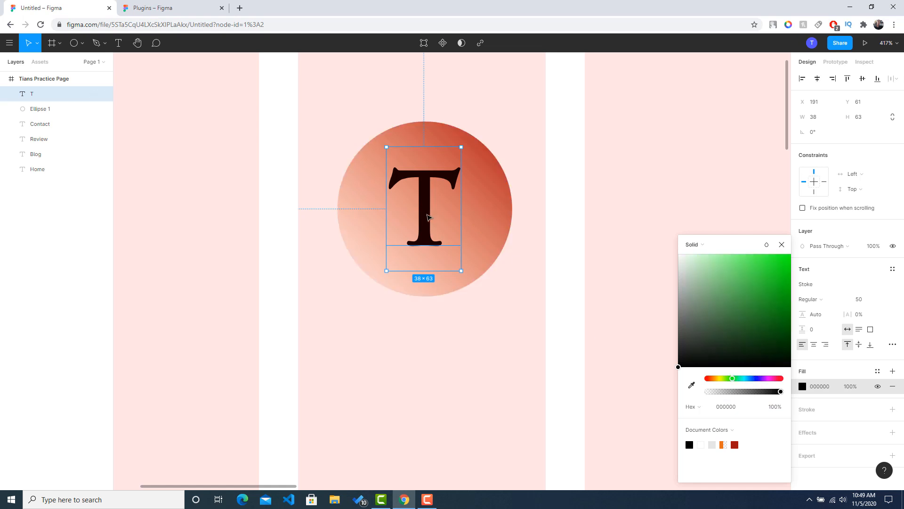
{"action": "key", "text": "Escape"}
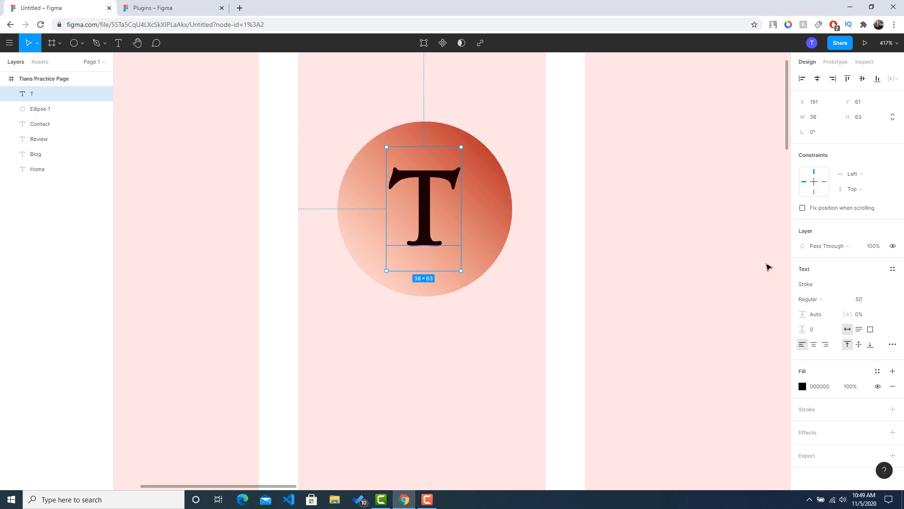
{"action": "left_click", "coordinate": [531, 264]}
{"action": "scroll", "coordinate": [517, 309], "scroll_direction": "down", "scroll_amount": 5}
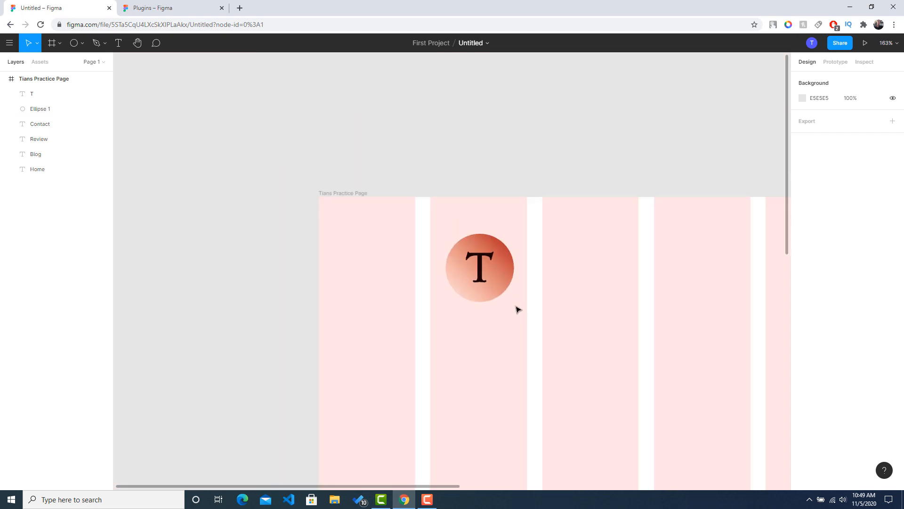
{"action": "scroll", "coordinate": [688, 393], "scroll_direction": "down", "scroll_amount": 3}
{"action": "scroll", "coordinate": [689, 393], "scroll_direction": "right", "scroll_amount": 3}
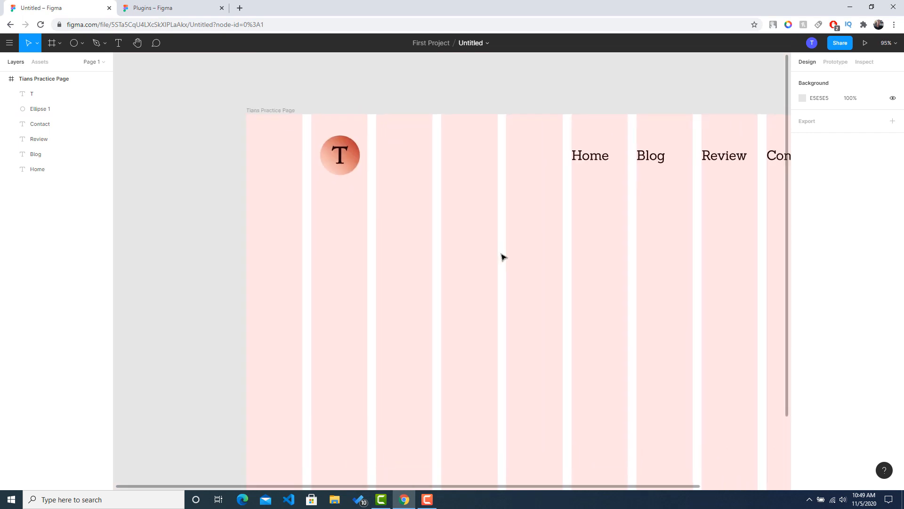
{"action": "scroll", "coordinate": [464, 240], "scroll_direction": "down", "scroll_amount": 3}
{"action": "left_click_drag", "start_coordinate": [531, 292], "coordinate": [500, 269]}
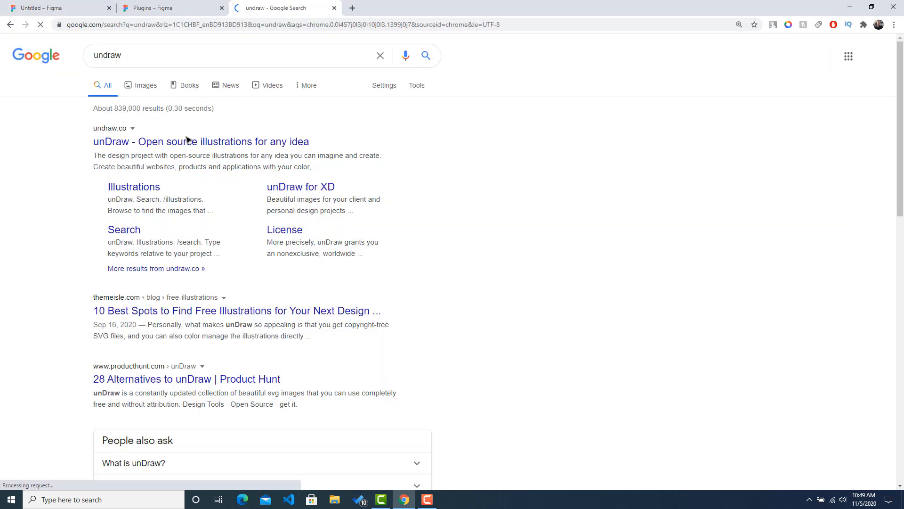
Open the unDraw website from the search results and go to its illustrations gallery
{"action": "left_click", "coordinate": [228, 146]}
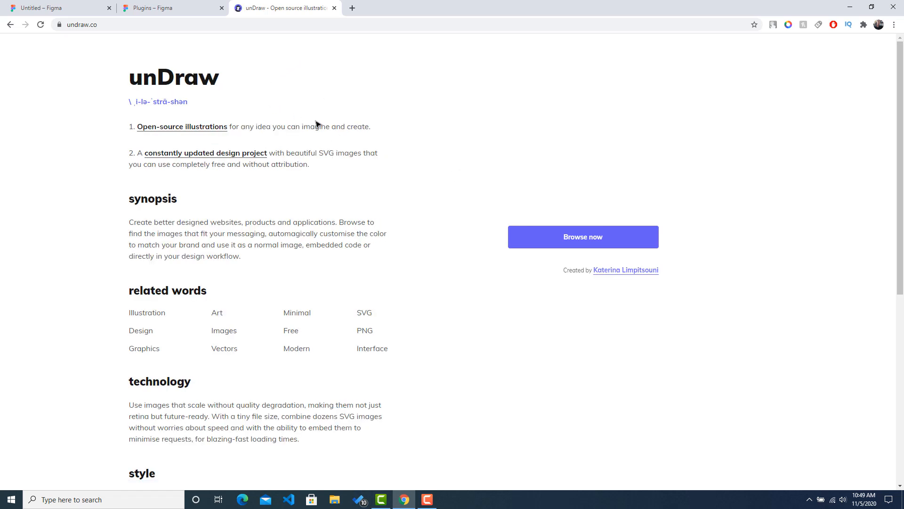
{"action": "scroll", "coordinate": [319, 184], "scroll_direction": "down", "scroll_amount": 7}
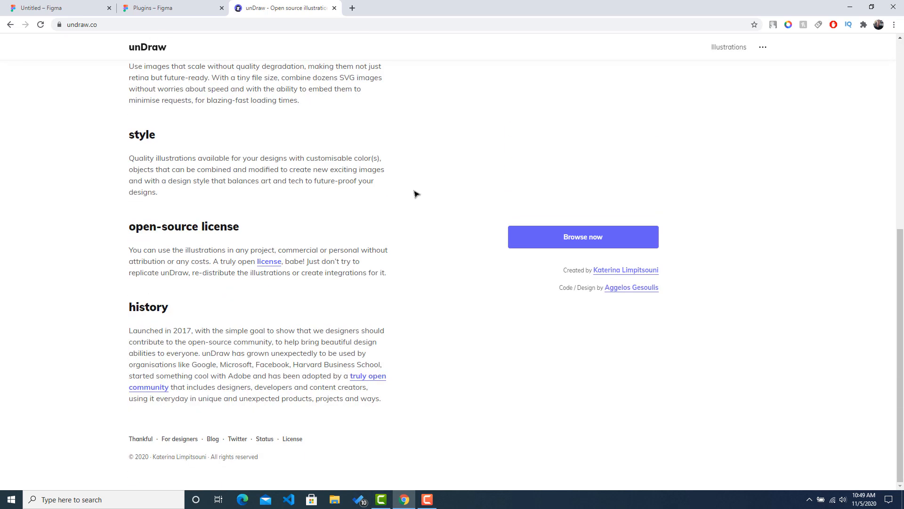
{"action": "left_click", "coordinate": [577, 236]}
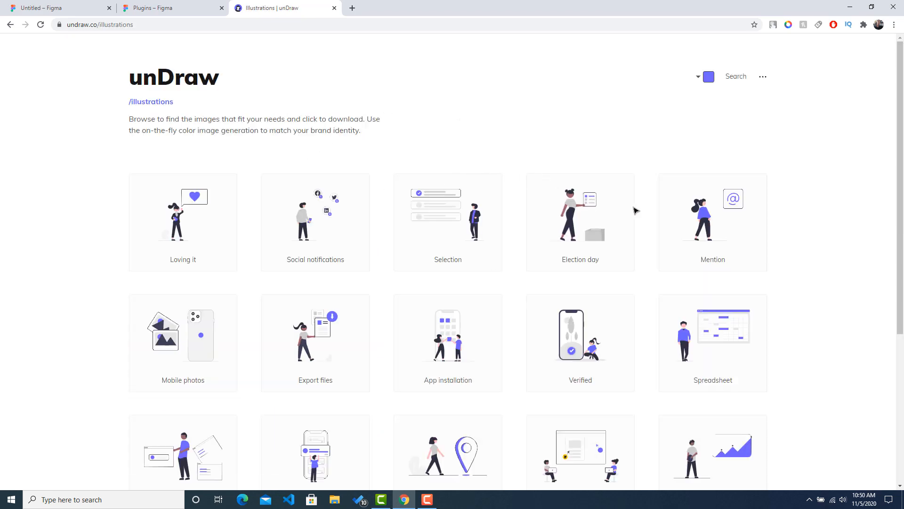
Find the "On the way" scooter illustration in the unDraw gallery and download it as an SVG
{"action": "scroll", "coordinate": [37, 250], "scroll_direction": "down", "scroll_amount": 5}
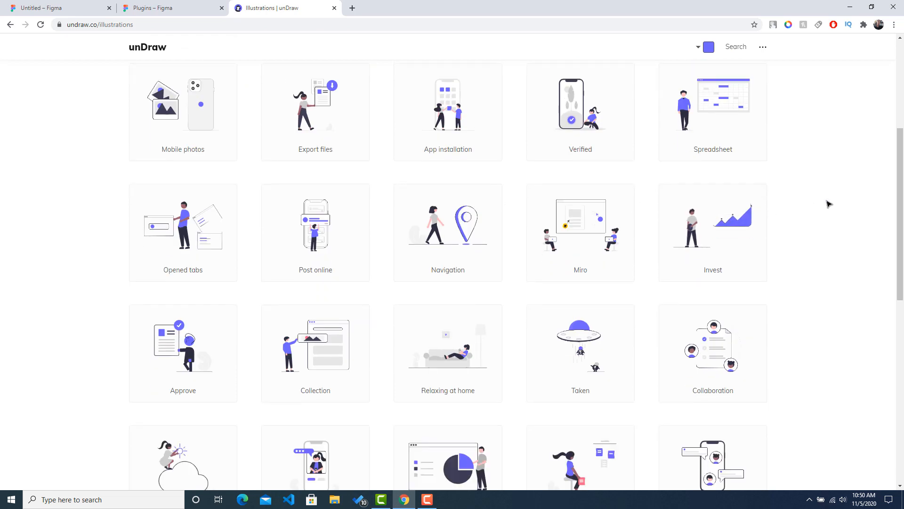
{"action": "scroll", "coordinate": [823, 222], "scroll_direction": "down", "scroll_amount": 2}
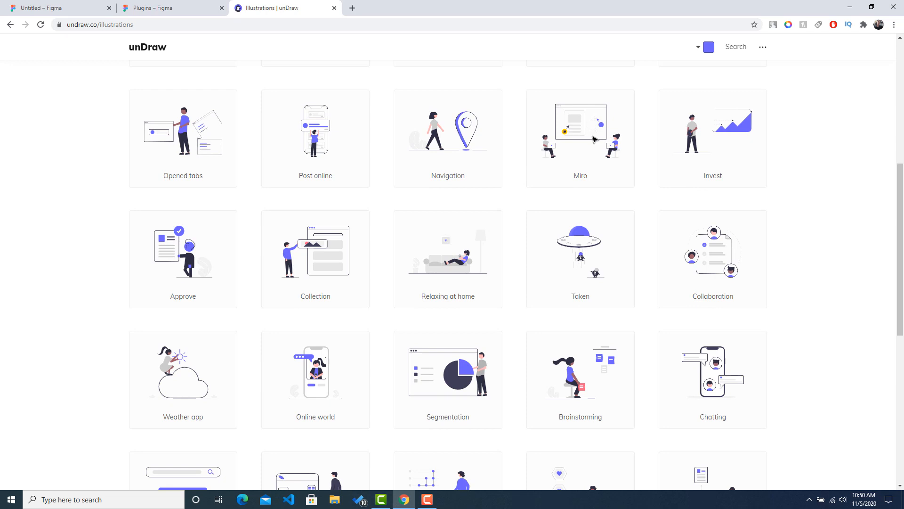
{"action": "scroll", "coordinate": [594, 138], "scroll_direction": "down", "scroll_amount": 4}
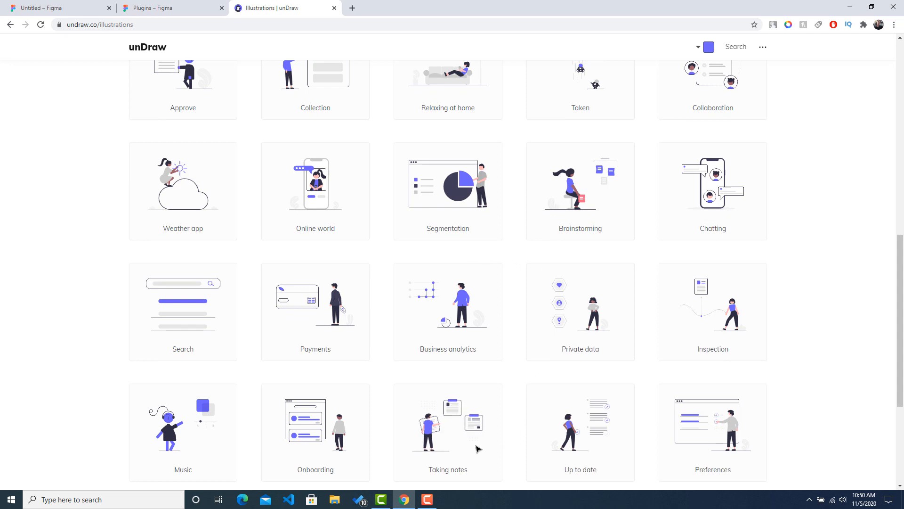
{"action": "scroll", "coordinate": [464, 375], "scroll_direction": "down", "scroll_amount": 4}
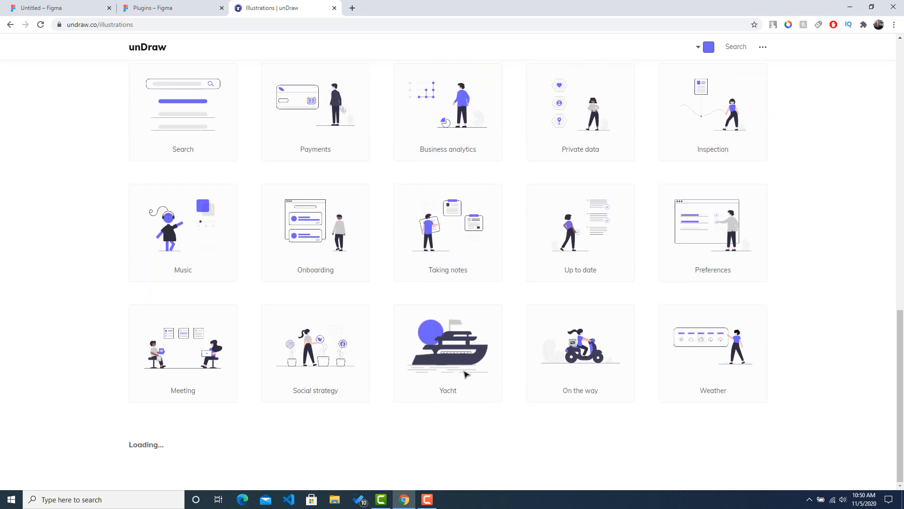
{"action": "scroll", "coordinate": [799, 338], "scroll_direction": "down", "scroll_amount": 4}
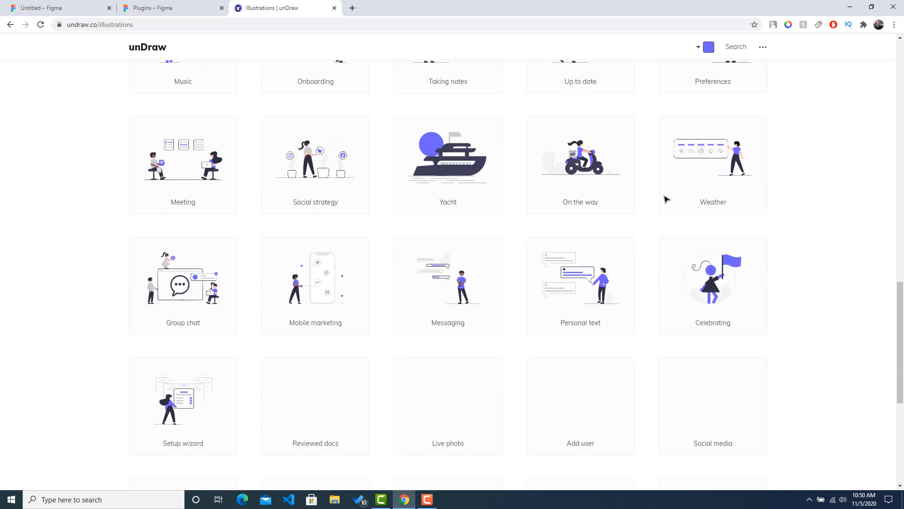
{"action": "left_click", "coordinate": [576, 160]}
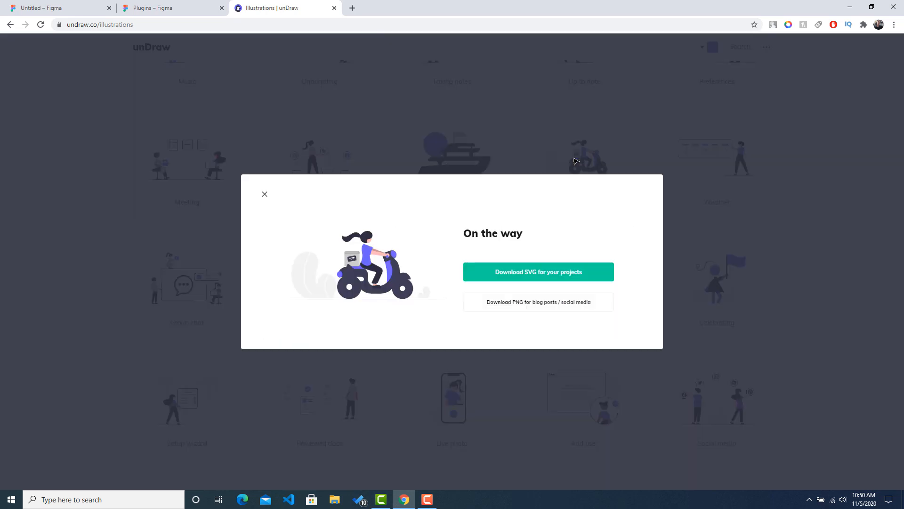
{"action": "left_click", "coordinate": [516, 275]}
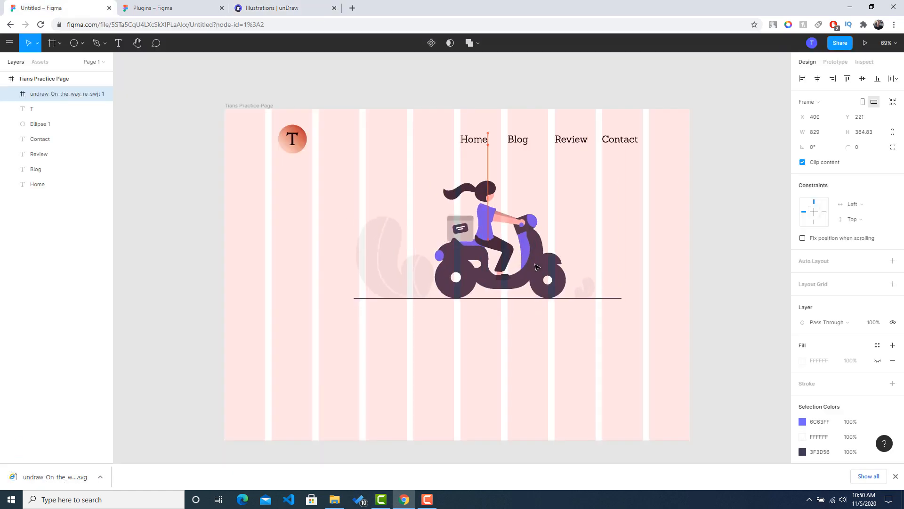
Position the scooter illustration in the page frame beneath the navigation labels, at about X 465, Y 253
{"action": "left_click_drag", "start_coordinate": [512, 267], "coordinate": [536, 265]}
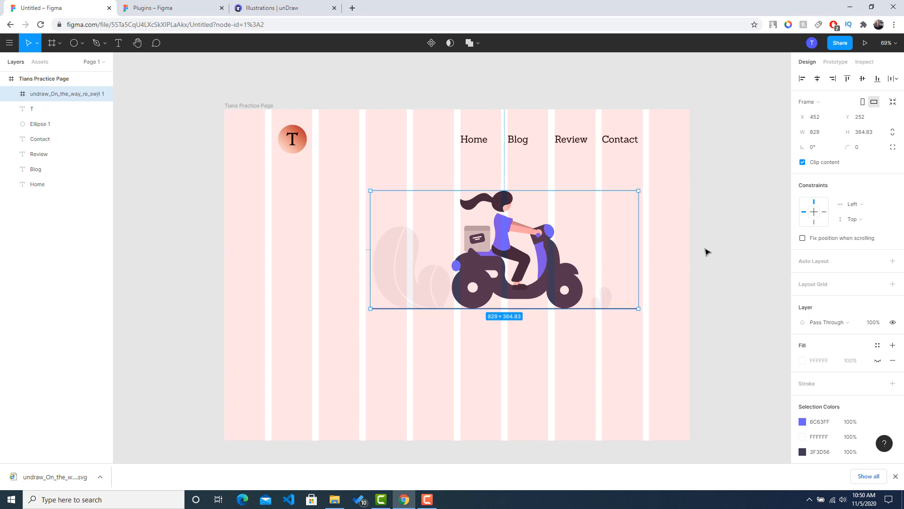
{"action": "left_click", "coordinate": [707, 253]}
{"action": "mouse_move", "coordinate": [566, 267]}
{"action": "left_mouse_down"}
{"action": "mouse_move", "coordinate": [588, 291]}
{"action": "mouse_move", "coordinate": [564, 295]}
{"action": "mouse_move", "coordinate": [563, 283]}
{"action": "left_mouse_up"}
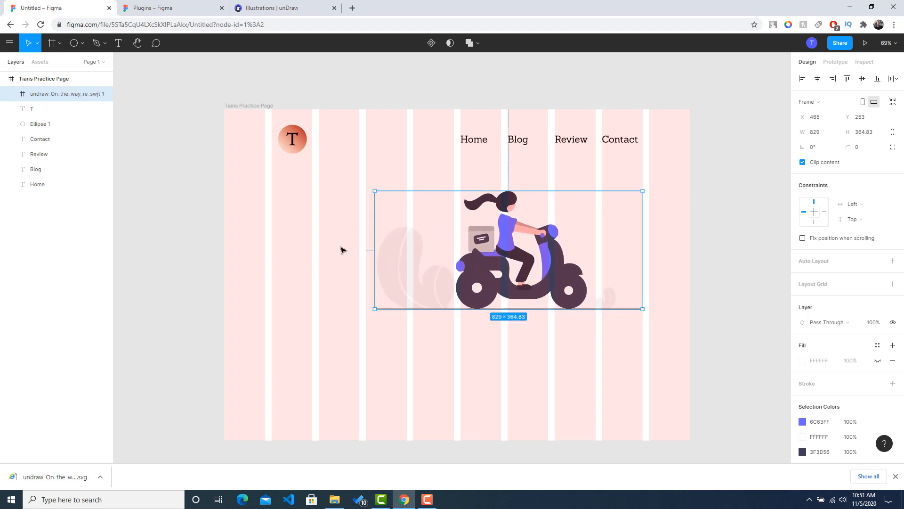
{"action": "left_click", "coordinate": [151, 240]}
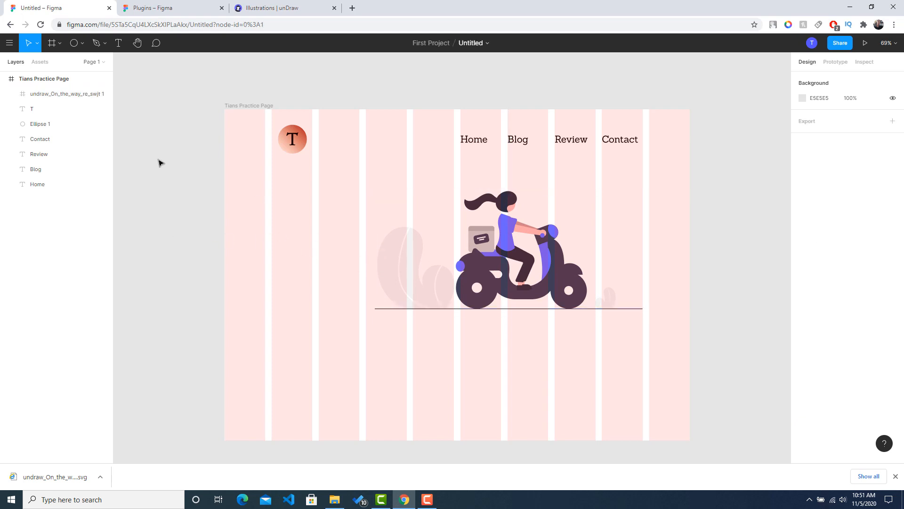
Add a text box about 349 by 211 beside the scooter illustration, below the logo, reading "Order any food online"
{"action": "left_click", "coordinate": [118, 43]}
{"action": "left_click_drag", "start_coordinate": [243, 219], "coordinate": [357, 287]}
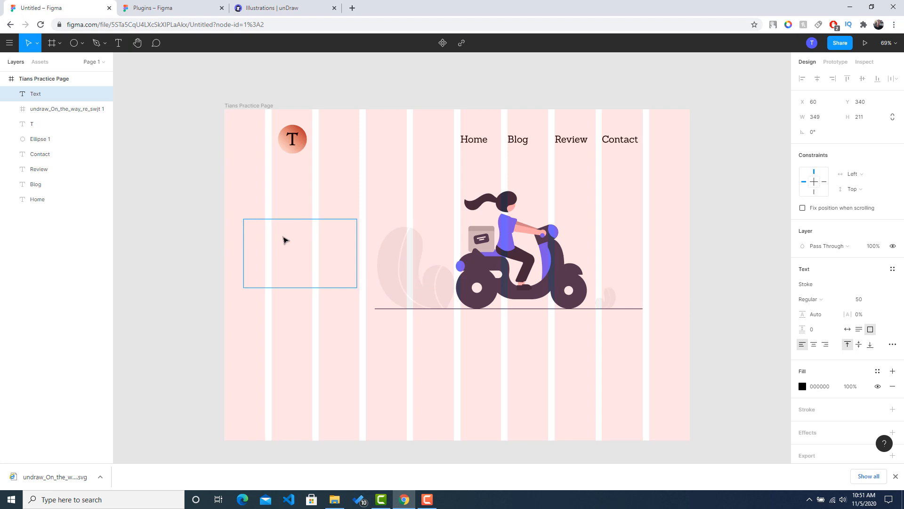
{"action": "type", "text": "order"}
{"action": "key", "text": "BackSpace"}
{"action": "key", "text": "BackSpace"}
{"action": "key", "text": "BackSpace"}
{"action": "key", "text": "BackSpace"}
{"action": "key", "text": "BackSpace"}
{"action": "type", "text": "Orde rr "}
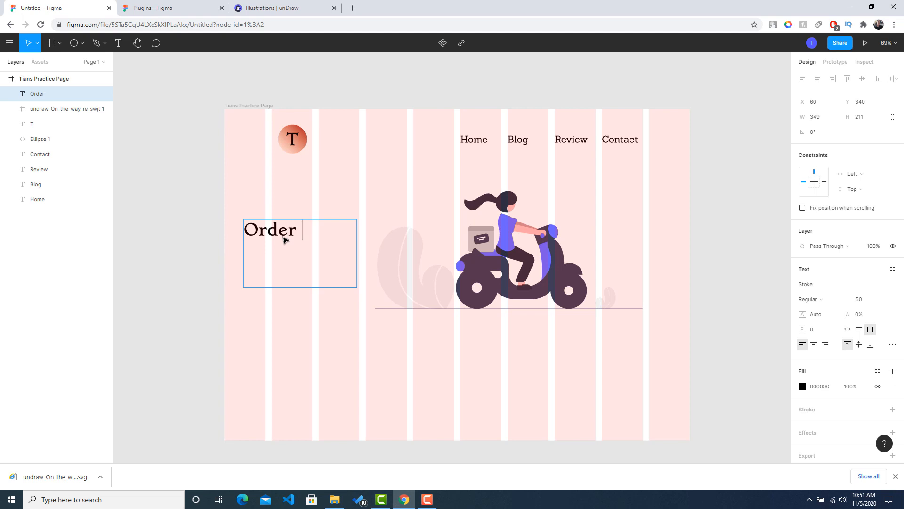
{"action": "type", "text": "any food "}
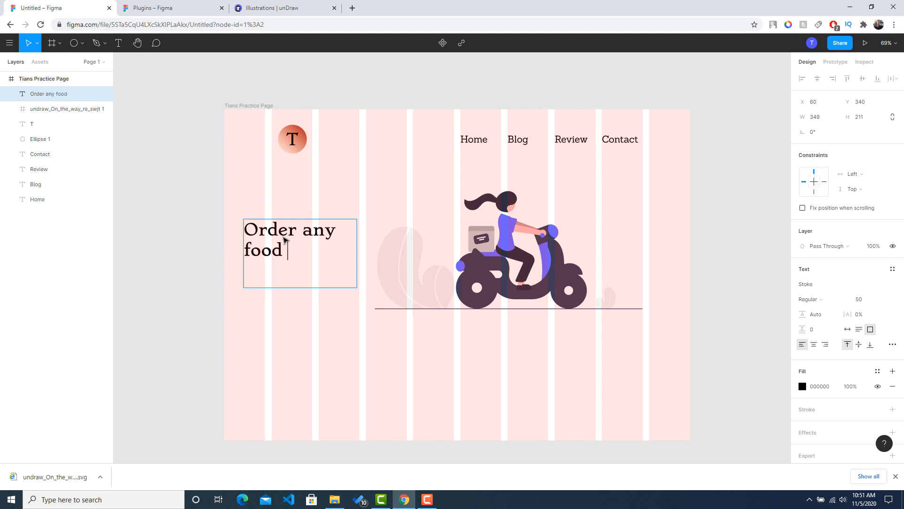
{"action": "type", "text": "onlie"}
{"action": "key", "text": "BackSpace"}
{"action": "type", "text": "ne"}
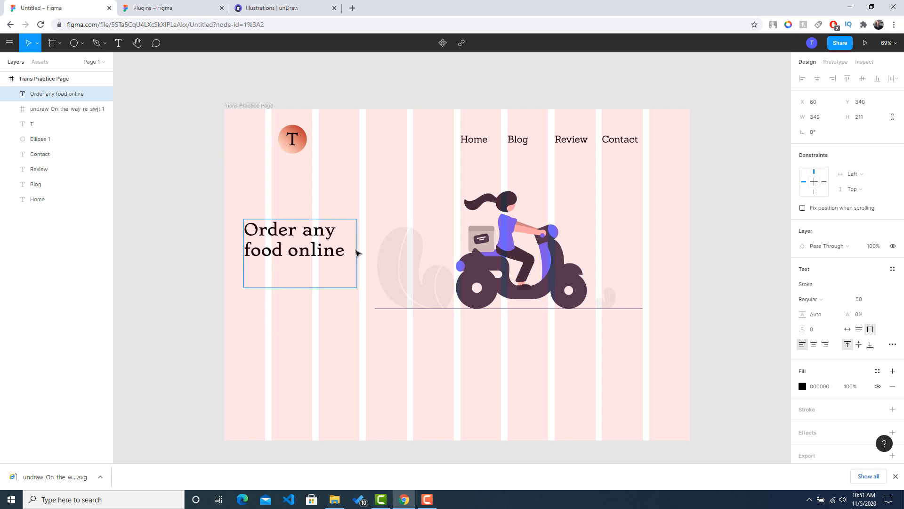
Widen the headline text box to about 363 and move it below the logo, to about X 146, Y 350
{"action": "key", "text": "Escape"}
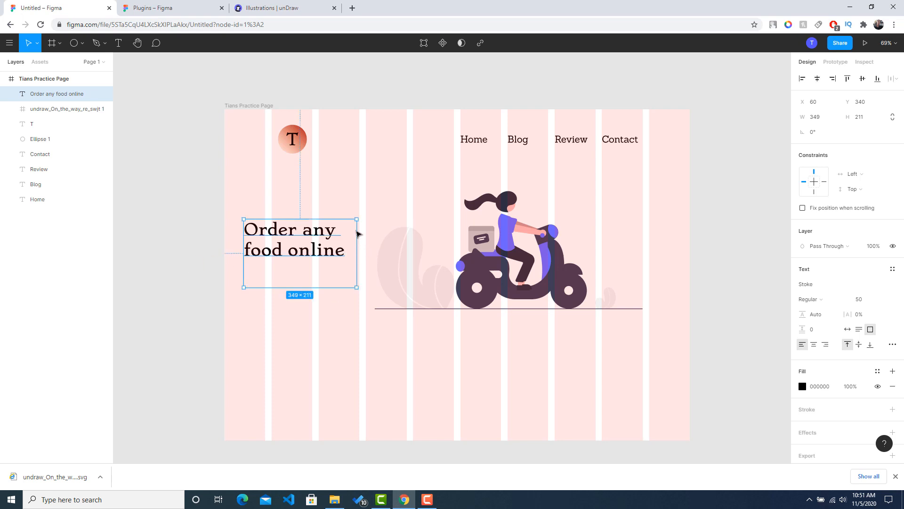
{"action": "mouse_move", "coordinate": [357, 247]}
{"action": "left_mouse_down"}
{"action": "mouse_move", "coordinate": [474, 252]}
{"action": "mouse_move", "coordinate": [361, 257]}
{"action": "left_mouse_up"}
{"action": "left_click", "coordinate": [123, 237]}
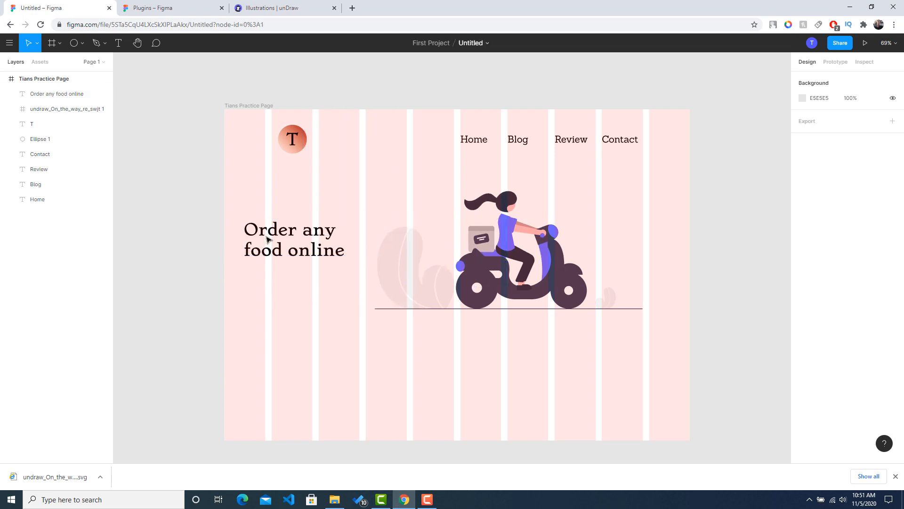
{"action": "left_click_drag", "start_coordinate": [270, 230], "coordinate": [298, 240]}
{"action": "left_click", "coordinate": [195, 264]}
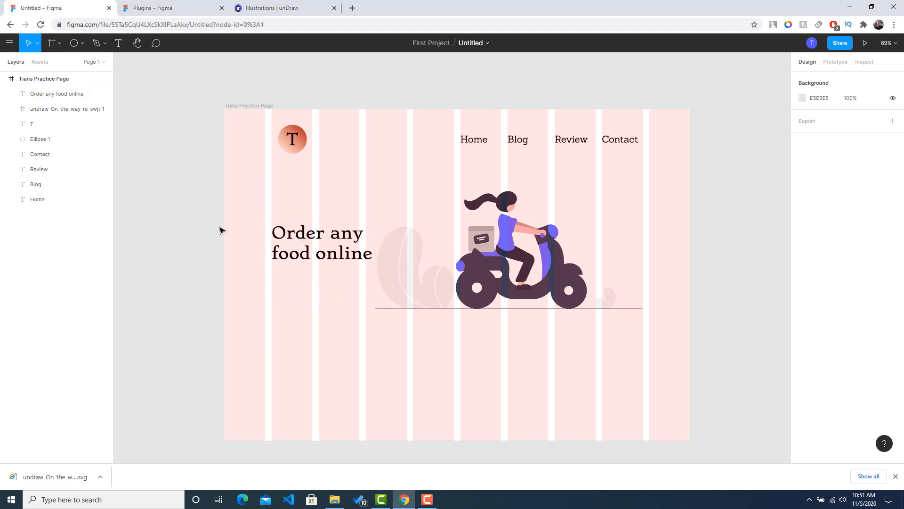
{"action": "left_click", "coordinate": [116, 47]}
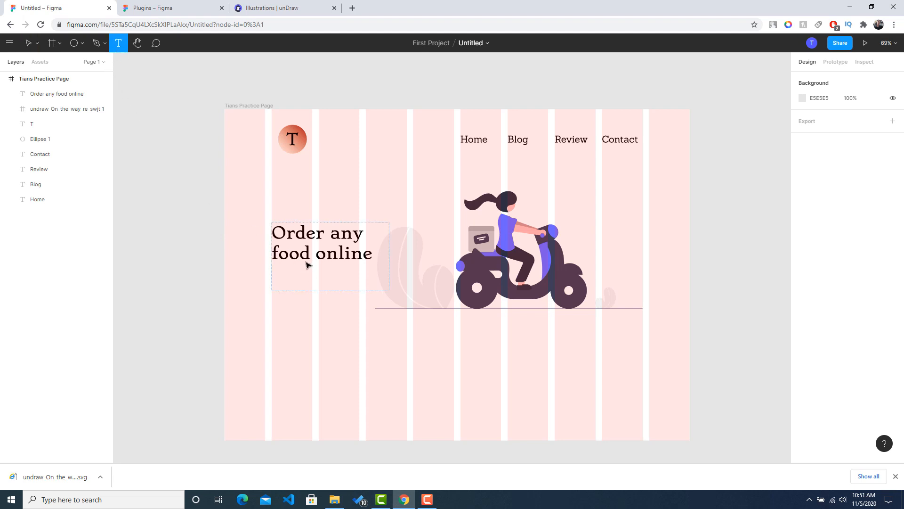
{"action": "left_click", "coordinate": [179, 263]}
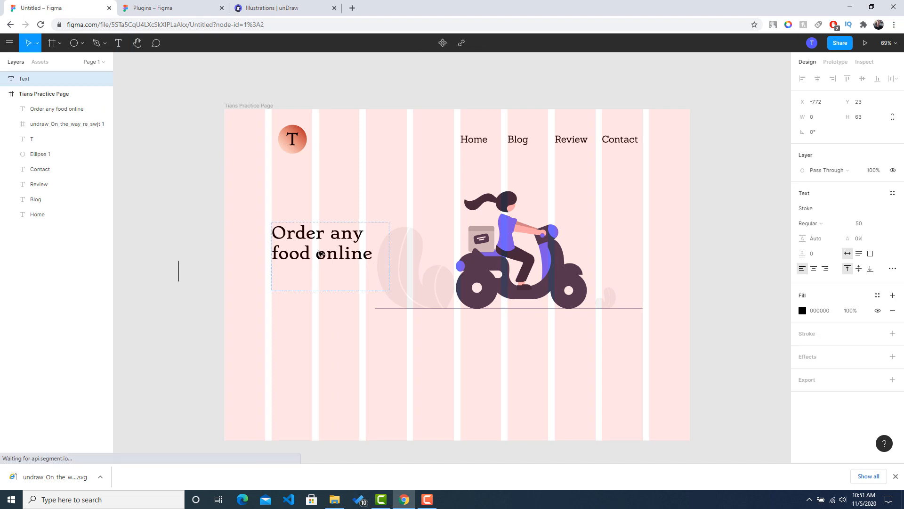
{"action": "left_click", "coordinate": [320, 255]}
{"action": "double_click", "coordinate": [317, 255]}
{"action": "type", "text": "Order any food online"}
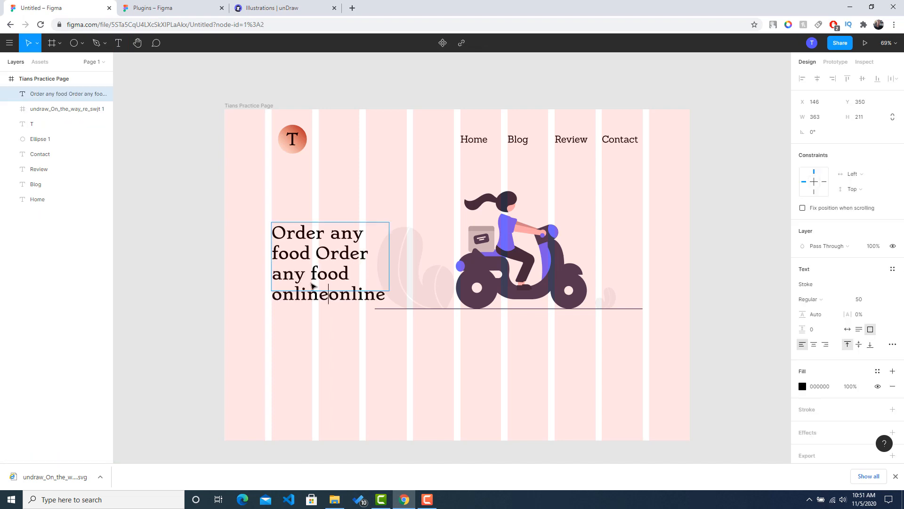
{"action": "key", "text": "Escape"}
{"action": "mouse_move", "coordinate": [293, 301]}
{"action": "left_mouse_down"}
{"action": "mouse_move", "coordinate": [290, 344]}
{"action": "mouse_move", "coordinate": [294, 296]}
{"action": "left_mouse_up"}
{"action": "key", "text": "ctrl+z"}
{"action": "key", "text": "ctrl+z"}
{"action": "key", "text": "ctrl+z"}
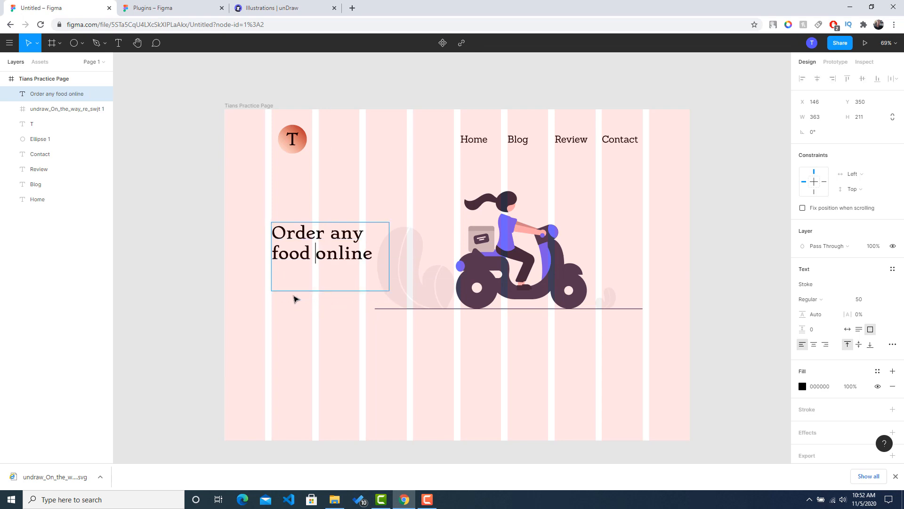
{"action": "key", "text": "Escape"}
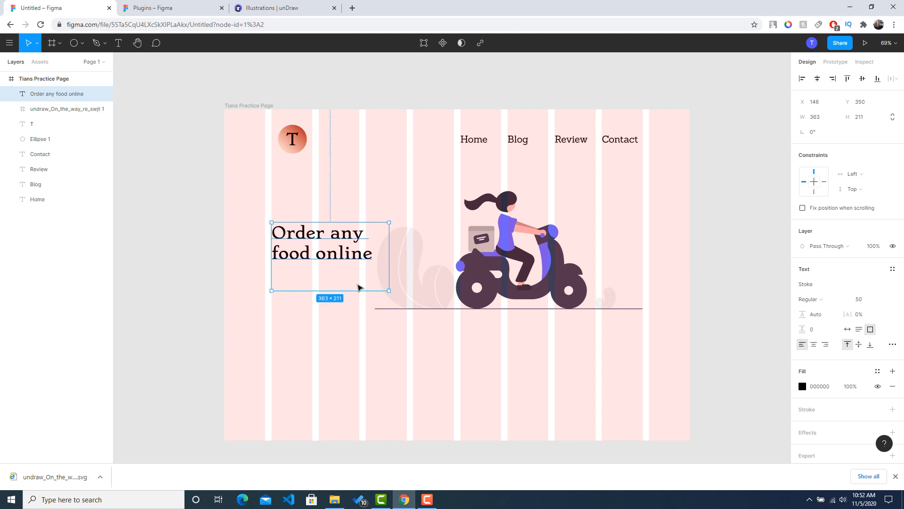
Shorten the headline text box to about 126 high and place a copy beneath it, at about X 146, Y 507
{"action": "left_click_drag", "start_coordinate": [358, 288], "coordinate": [362, 267]}
{"action": "left_click", "coordinate": [202, 265]}
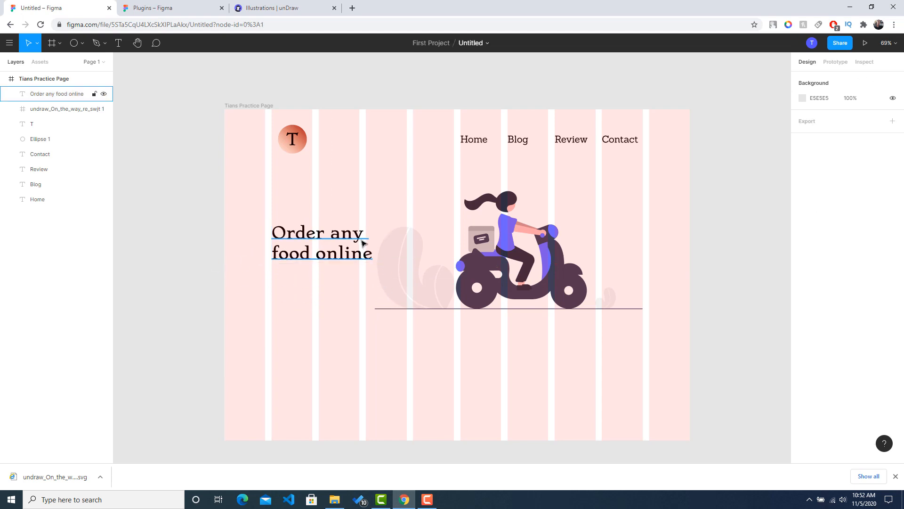
{"action": "left_click", "coordinate": [360, 241]}
{"action": "key", "text": "ctrl+v"}
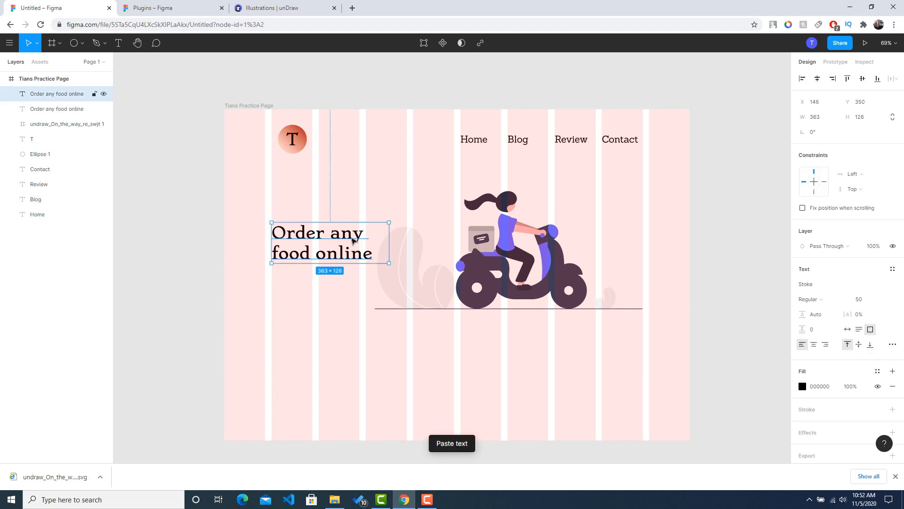
{"action": "left_click_drag", "start_coordinate": [361, 241], "coordinate": [352, 291]}
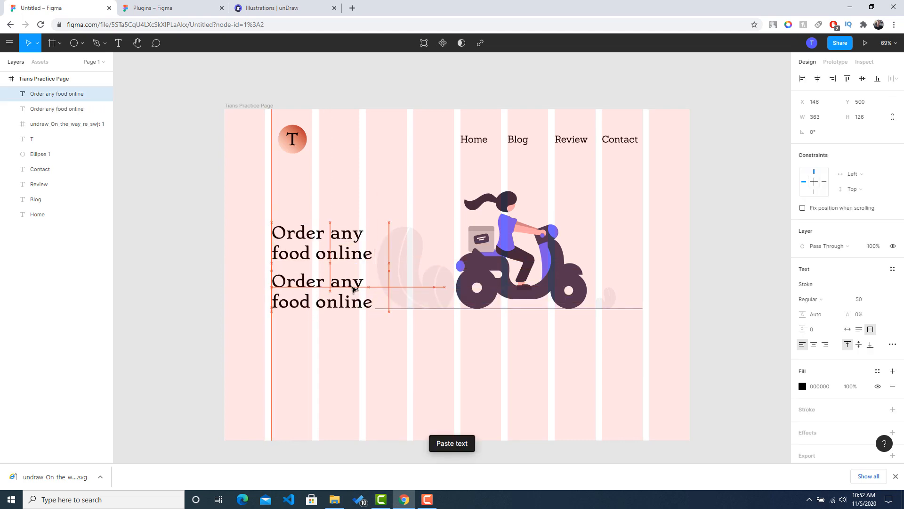
Wrap the lower headline copy in an auto layout frame and add a solid FFFFFF fill to that frame
{"action": "right_click", "coordinate": [340, 292]}
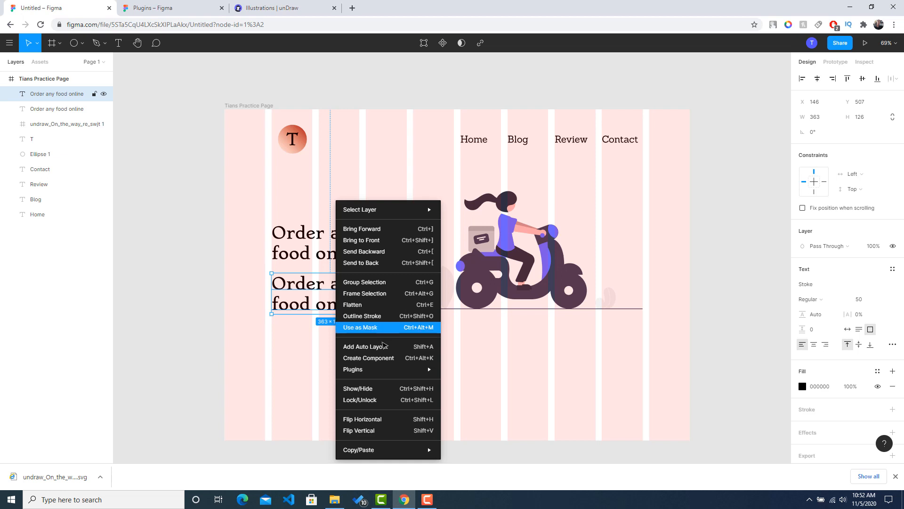
{"action": "left_click", "coordinate": [387, 350]}
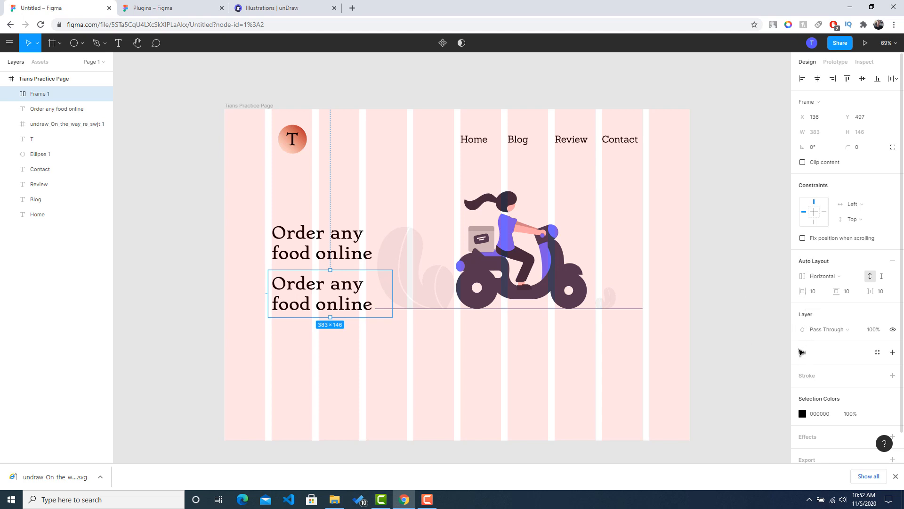
{"action": "left_click", "coordinate": [802, 354]}
{"action": "left_click", "coordinate": [802, 367]}
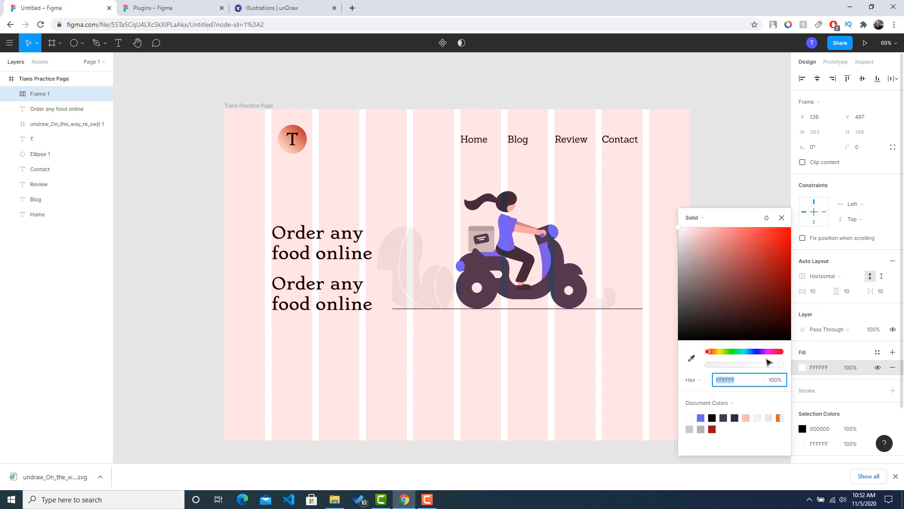
{"action": "left_click", "coordinate": [778, 419]}
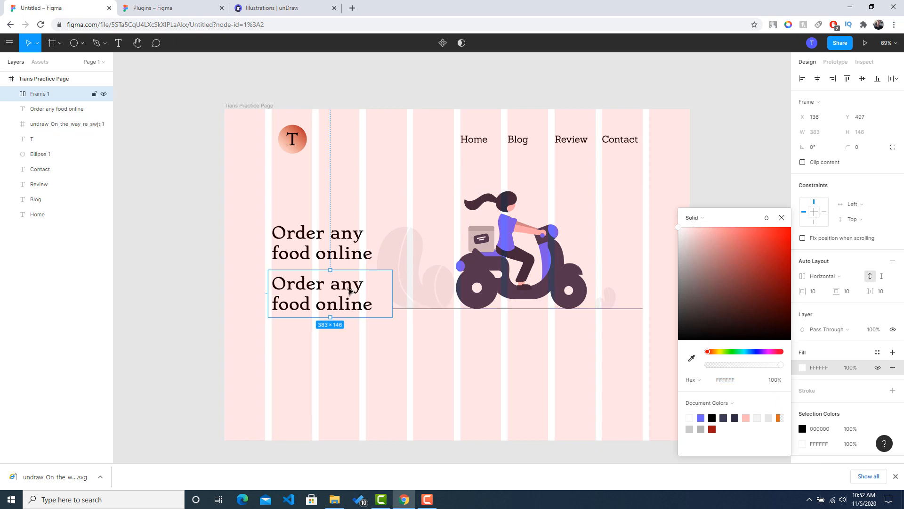
{"action": "left_click", "coordinate": [350, 291]}
{"action": "left_click", "coordinate": [188, 282]}
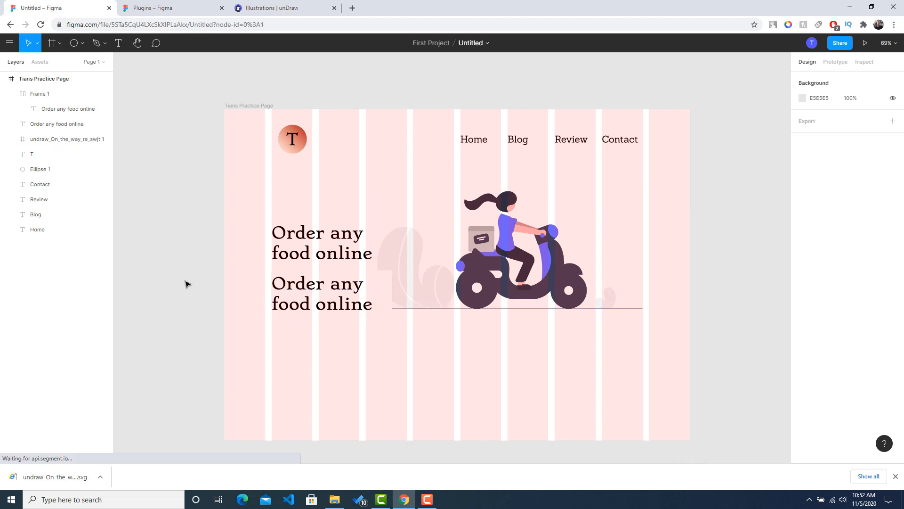
Replace the text in the auto layout frame with "Order Now" and set its font size to 30
{"action": "left_click", "coordinate": [302, 289]}
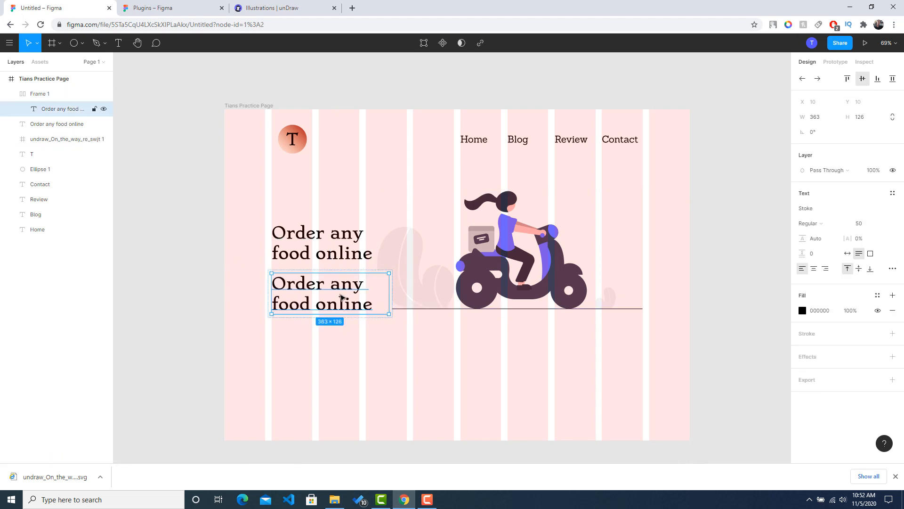
{"action": "double_click", "coordinate": [341, 296]}
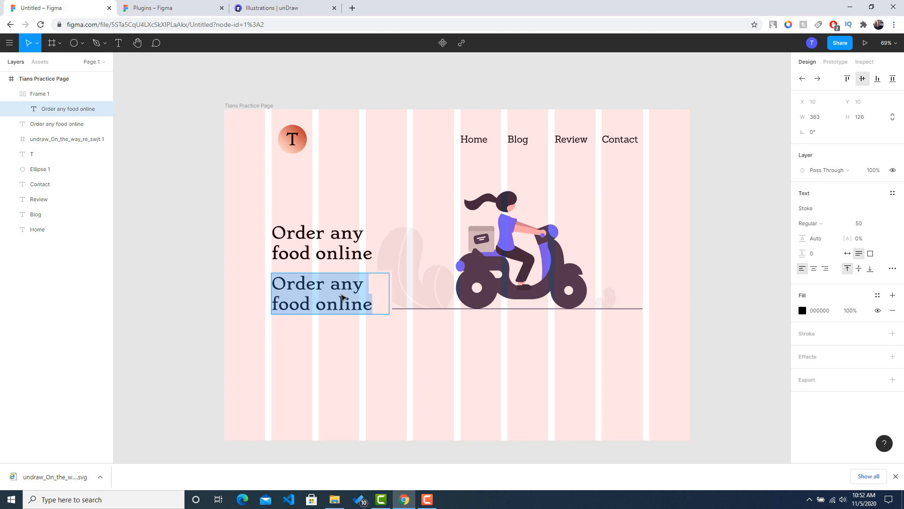
{"action": "type", "text": "Orde"}
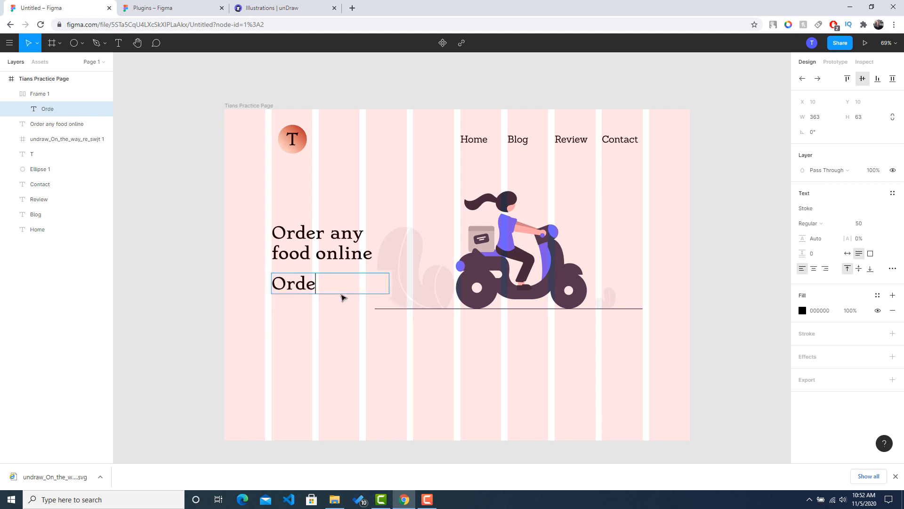
{"action": "type", "text": "r Now"}
{"action": "key", "text": "ctrl+a"}
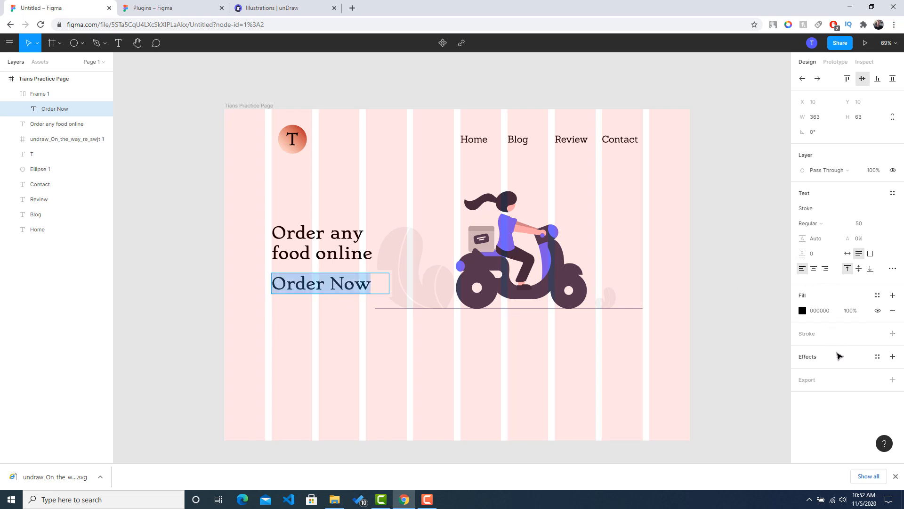
{"action": "left_click", "coordinate": [864, 226]}
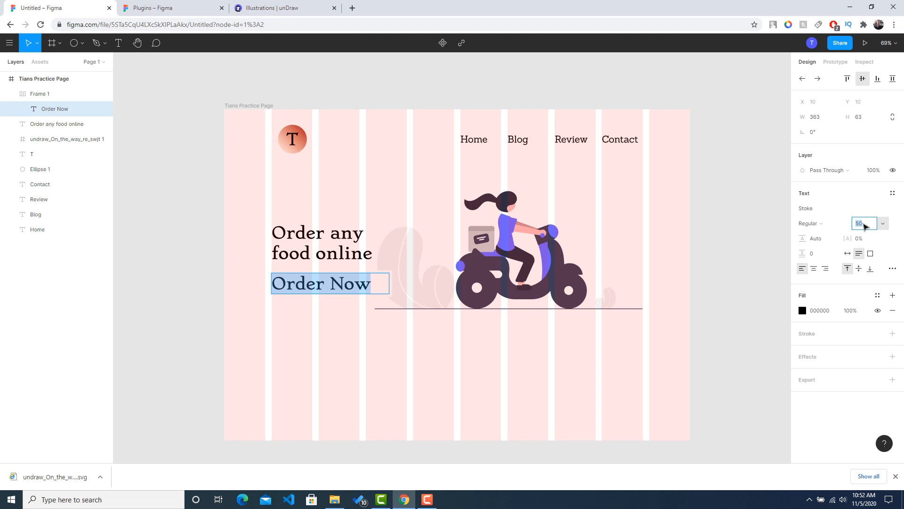
{"action": "type", "text": "0"}
{"action": "key", "text": "Return"}
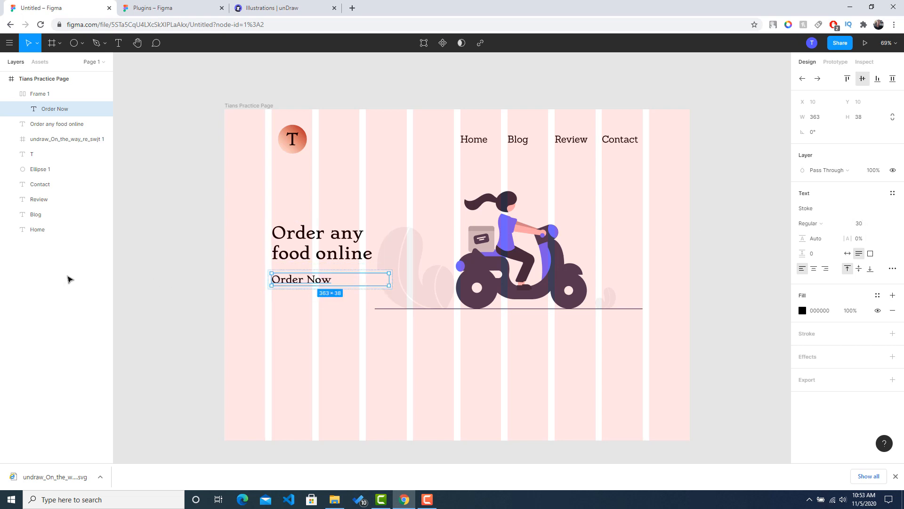
Move the Order Now frame to about X 146, Y 513 and change its fill to the pink document colour FFB8B8
{"action": "left_click", "coordinate": [68, 279]}
{"action": "left_click_drag", "start_coordinate": [277, 281], "coordinate": [284, 288]}
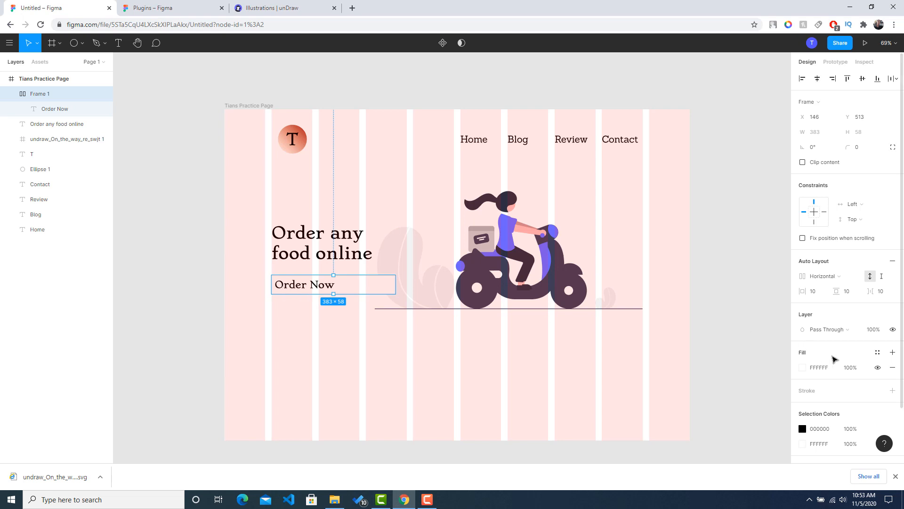
{"action": "left_click", "coordinate": [805, 370]}
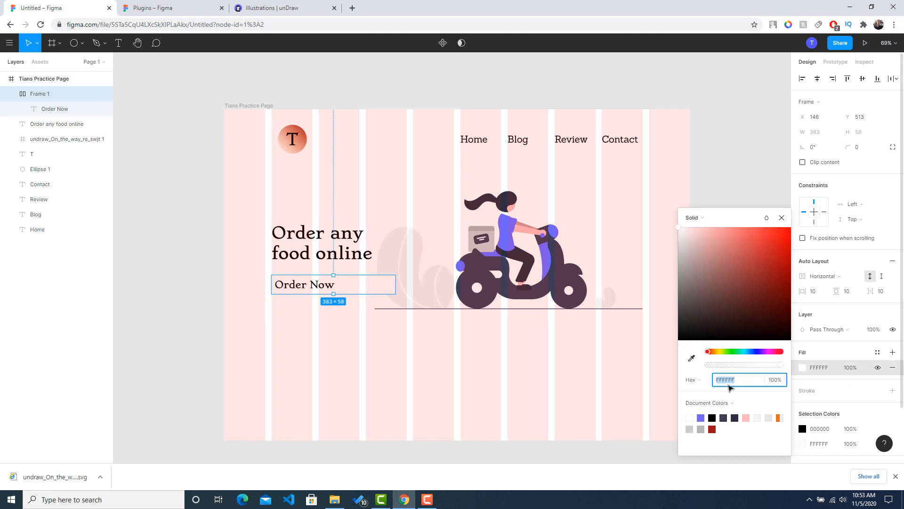
{"action": "left_click", "coordinate": [747, 418]}
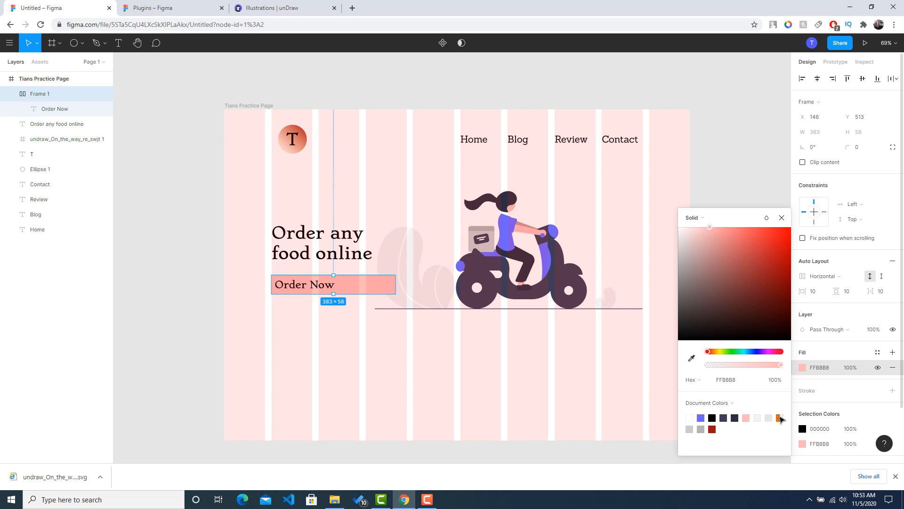
{"action": "left_click", "coordinate": [210, 307]}
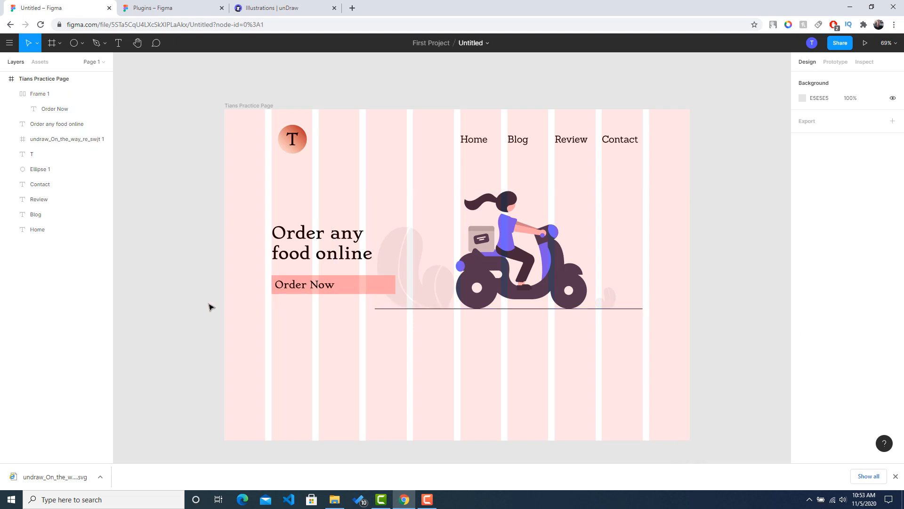
Narrow the Order Now text box so the button fits its label, and align the button with the headline's left edge
{"action": "left_click", "coordinate": [302, 290]}
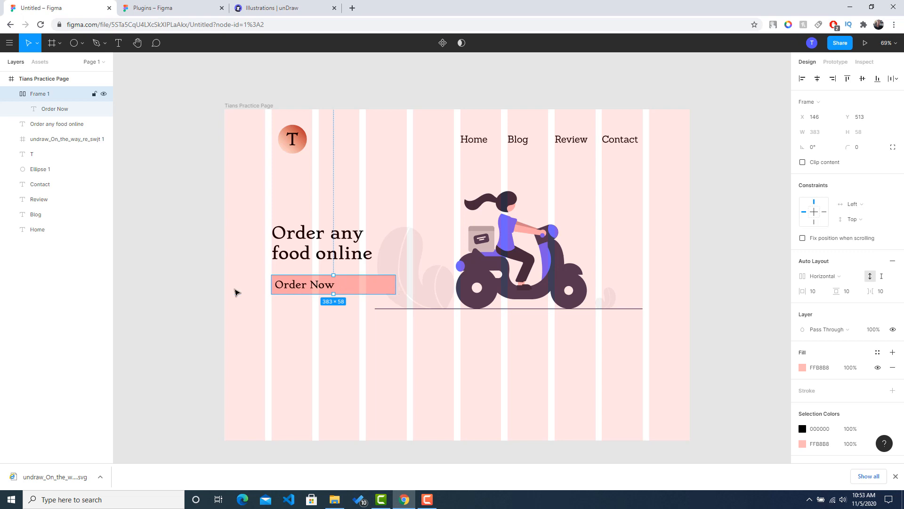
{"action": "left_click", "coordinate": [173, 295]}
{"action": "left_click", "coordinate": [377, 289]}
{"action": "left_click_drag", "start_coordinate": [398, 287], "coordinate": [333, 292]}
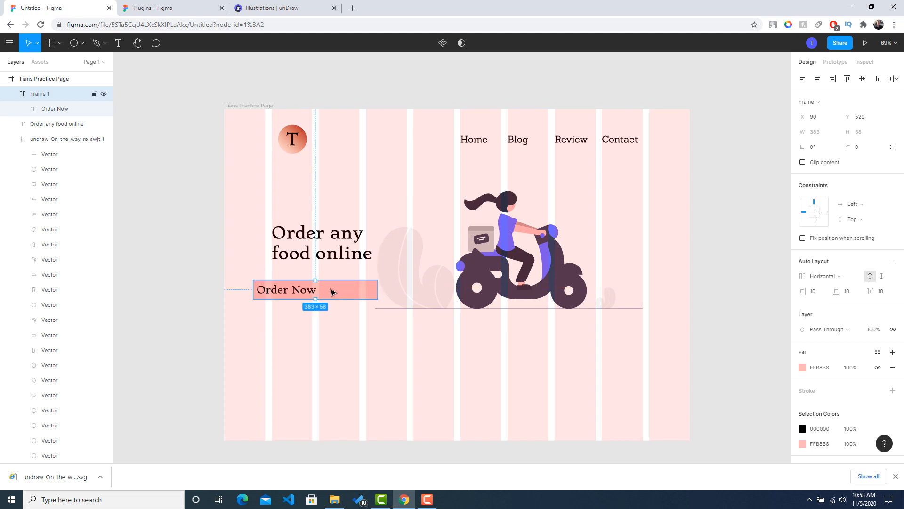
{"action": "double_click", "coordinate": [318, 292]}
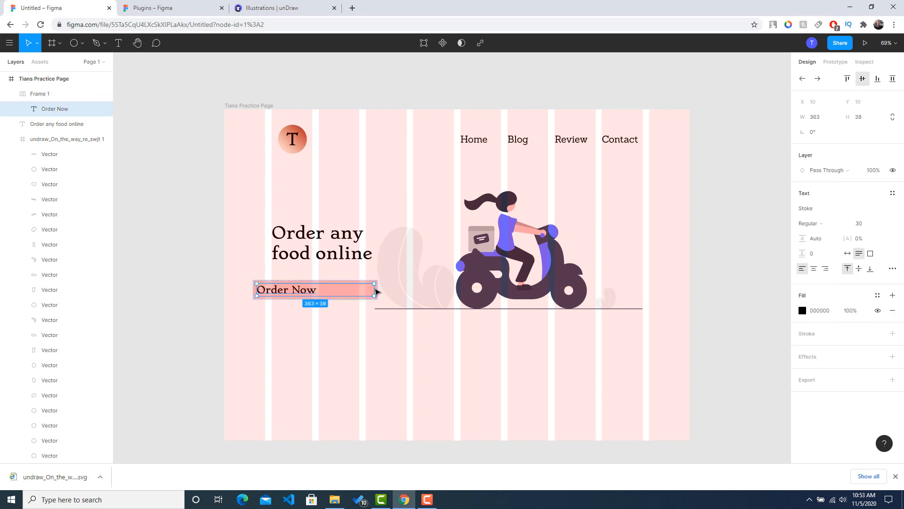
{"action": "left_click_drag", "start_coordinate": [374, 289], "coordinate": [304, 291]}
{"action": "left_click", "coordinate": [186, 294]}
{"action": "left_click", "coordinate": [208, 292]}
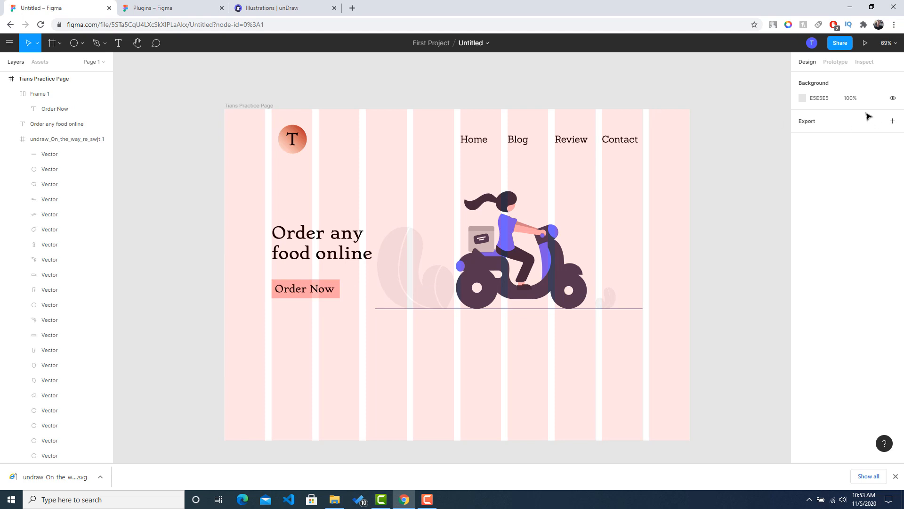
Hide the 10-column layout grid of the Tians Practice Page frame
{"action": "left_click", "coordinate": [47, 78]}
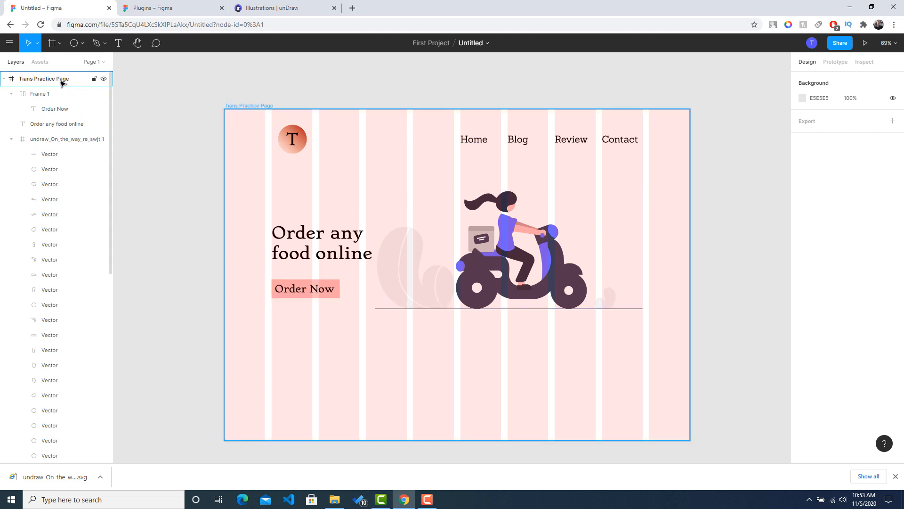
{"action": "left_click", "coordinate": [389, 160]}
{"action": "left_click", "coordinate": [27, 80]}
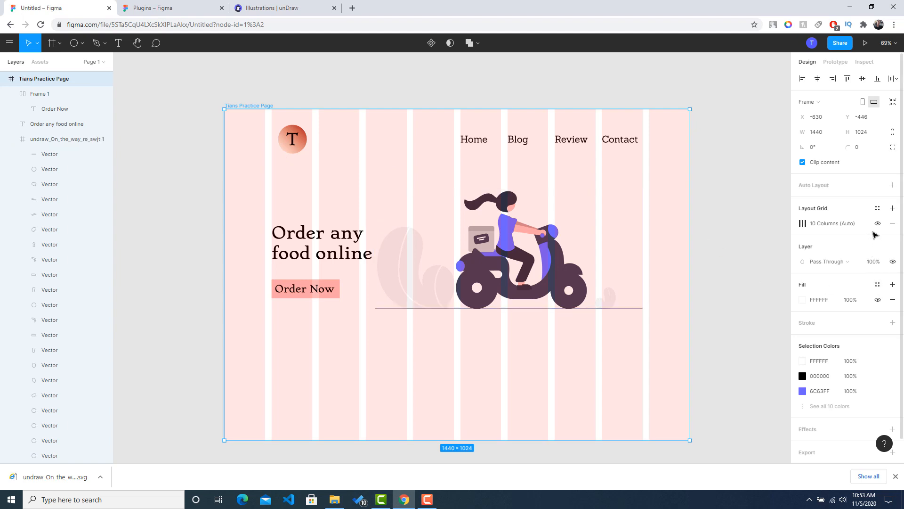
{"action": "left_click", "coordinate": [877, 223]}
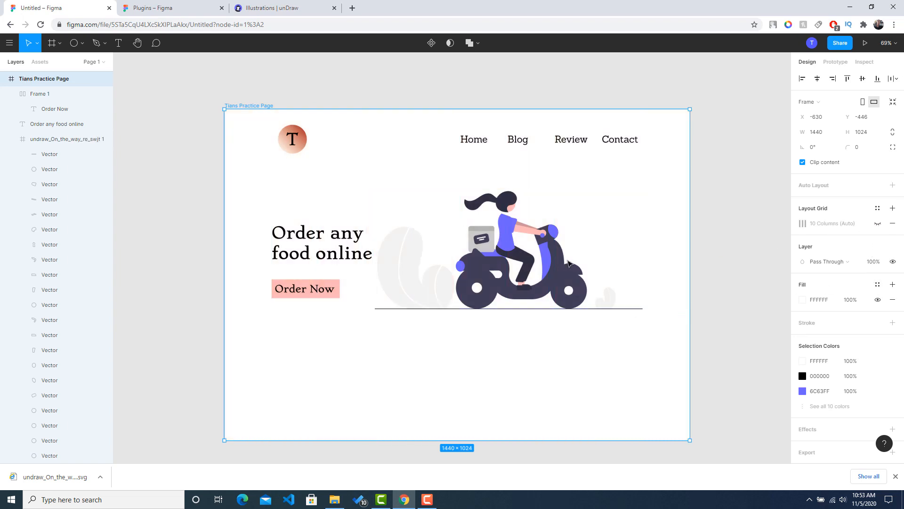
Move the scooter illustration slightly away from the headline, to about X 494, Y 254
{"action": "mouse_move", "coordinate": [557, 271]}
{"action": "left_mouse_down"}
{"action": "mouse_move", "coordinate": [574, 269]}
{"action": "mouse_move", "coordinate": [560, 267]}
{"action": "left_mouse_up"}
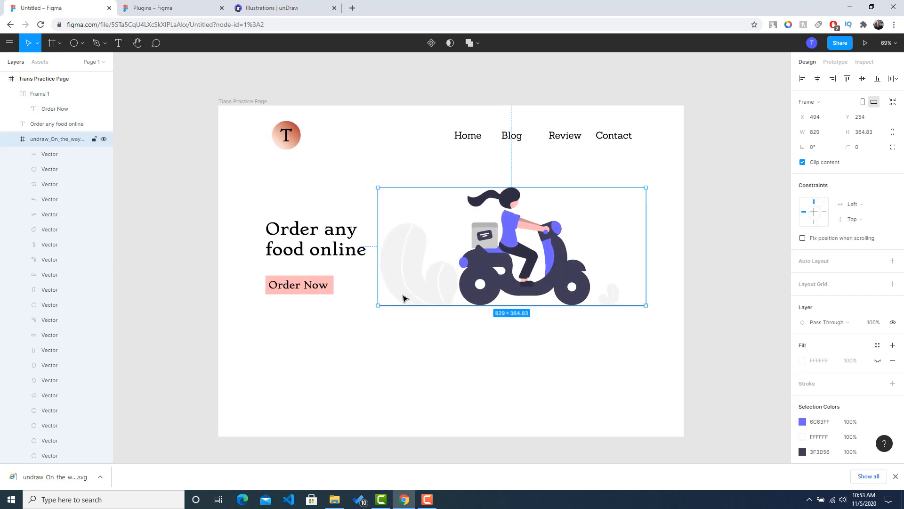
{"action": "left_click", "coordinate": [383, 327]}
Delete the dark ground line that runs beneath the scooter in the illustration
{"action": "left_click", "coordinate": [510, 276]}
{"action": "scroll", "coordinate": [440, 303], "scroll_direction": "up", "scroll_amount": 6}
{"action": "left_click", "coordinate": [295, 315]}
{"action": "left_click", "coordinate": [289, 310]}
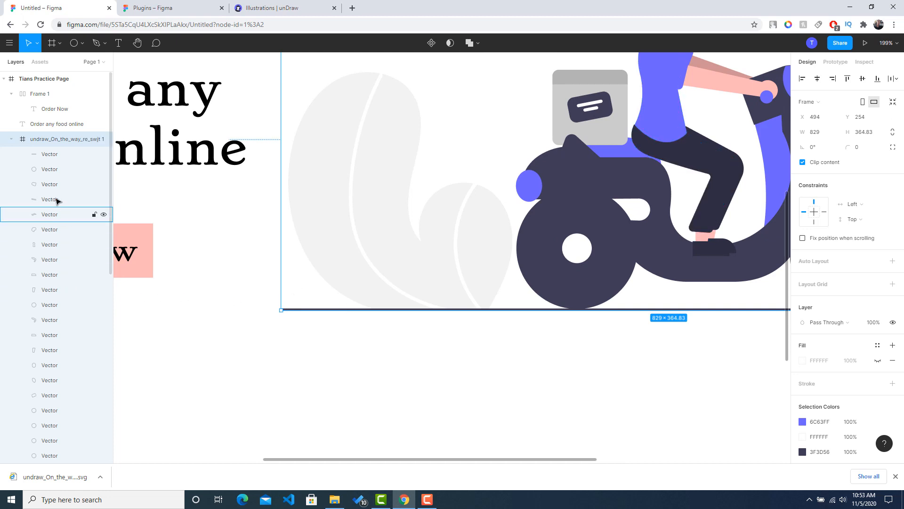
{"action": "left_click", "coordinate": [63, 154]}
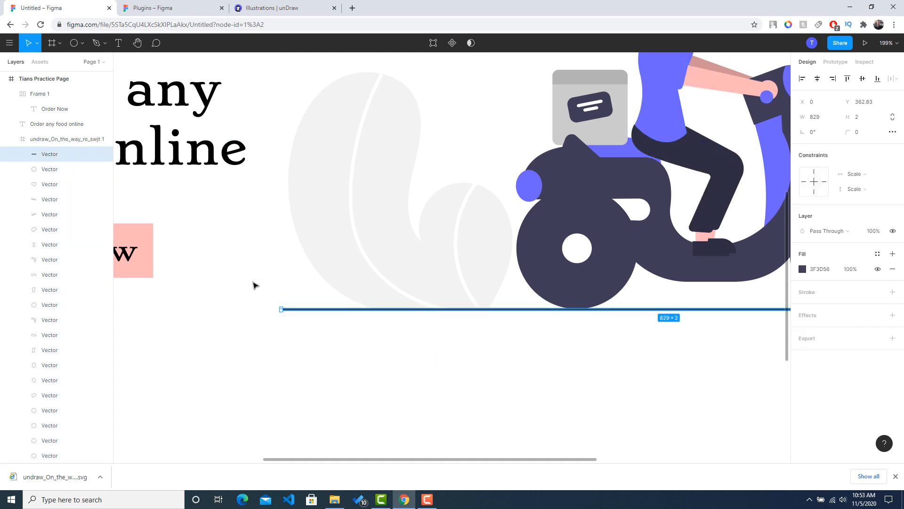
{"action": "right_click", "coordinate": [323, 311]}
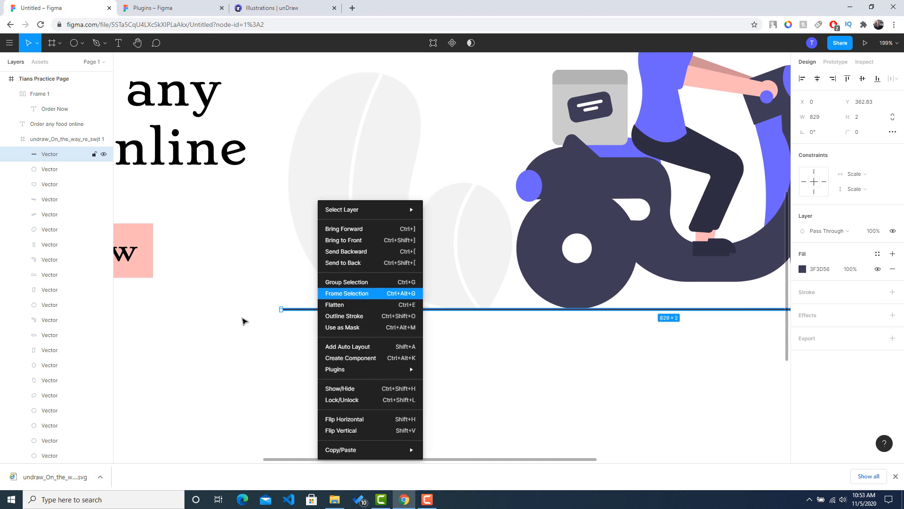
{"action": "right_click", "coordinate": [53, 158]}
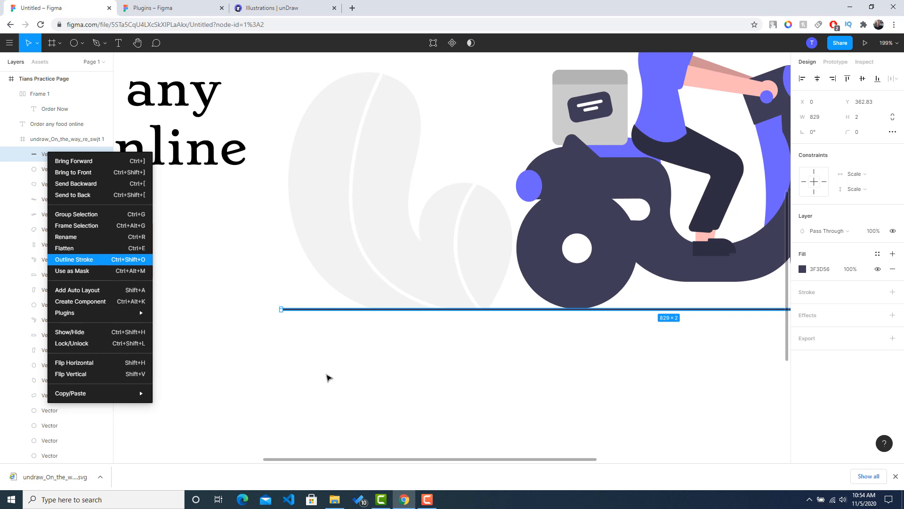
{"action": "left_click", "coordinate": [327, 375]}
{"action": "key", "text": "Delete"}
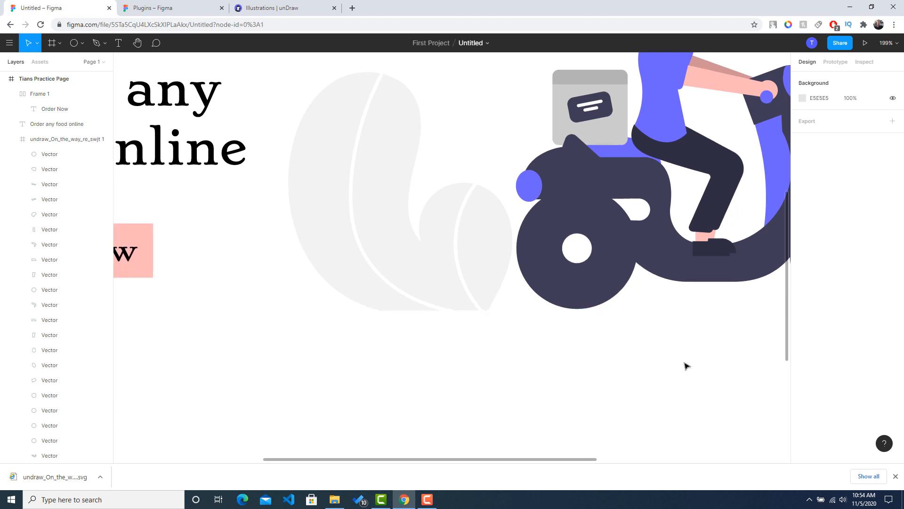
Delete the large light-grey leaf shape behind the scooter from the illustration
{"action": "scroll", "coordinate": [634, 306], "scroll_direction": "down", "scroll_amount": 5}
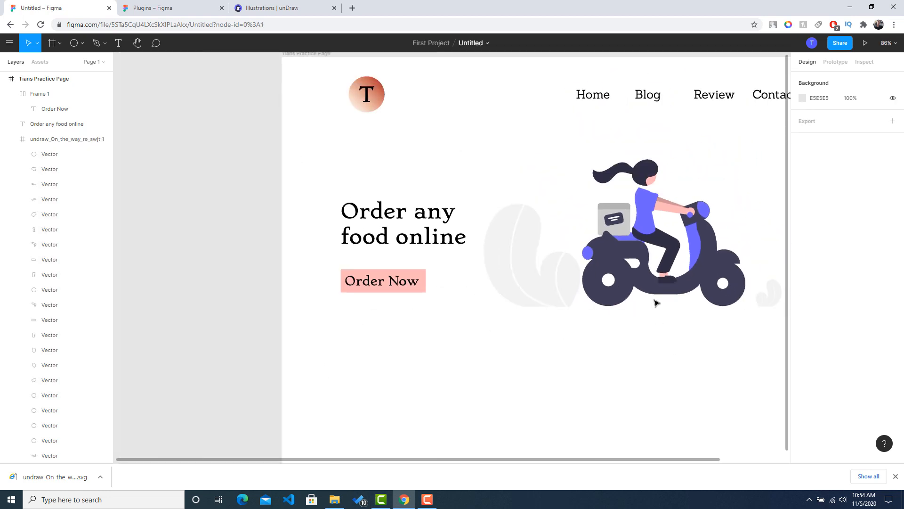
{"action": "scroll", "coordinate": [702, 367], "scroll_direction": "right", "scroll_amount": 4}
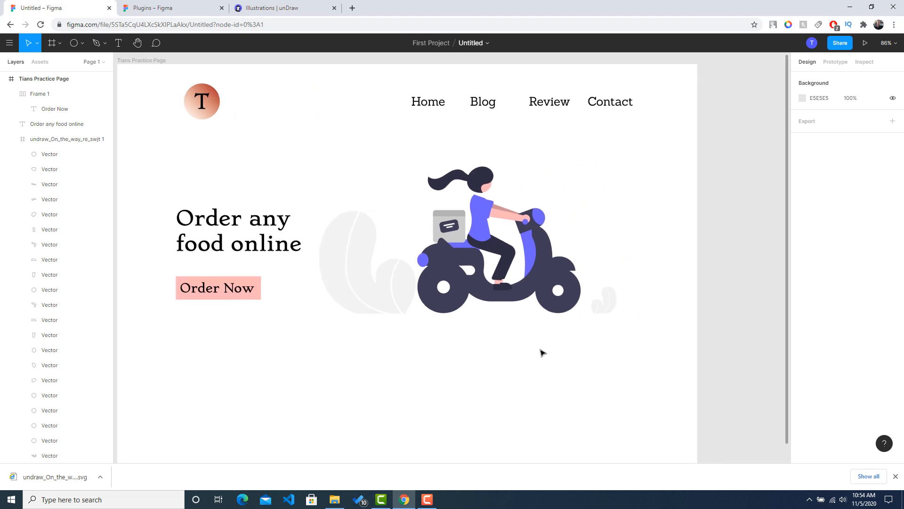
{"action": "left_click", "coordinate": [358, 283]}
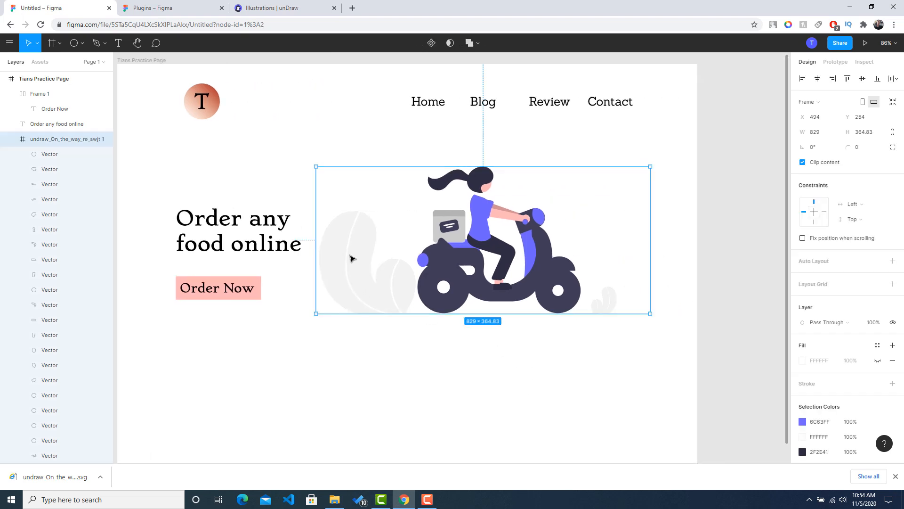
{"action": "right_click", "coordinate": [351, 258]}
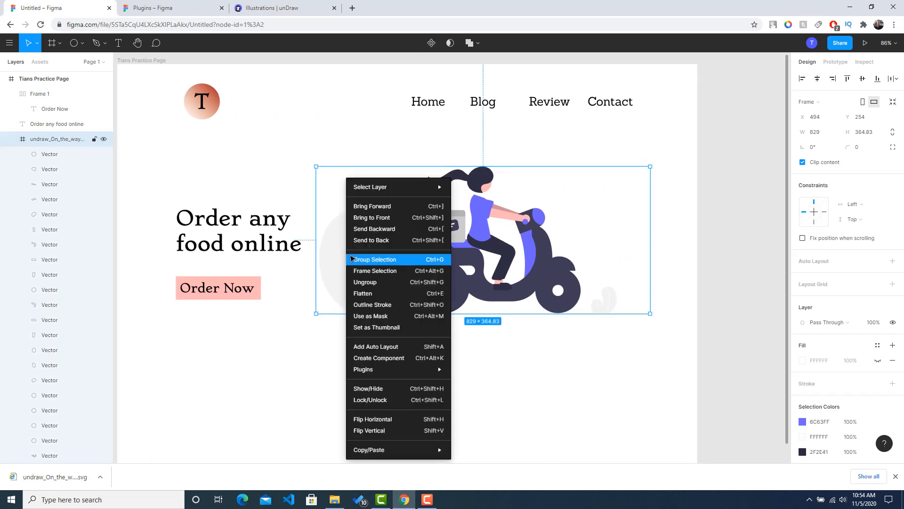
{"action": "left_click", "coordinate": [325, 266]}
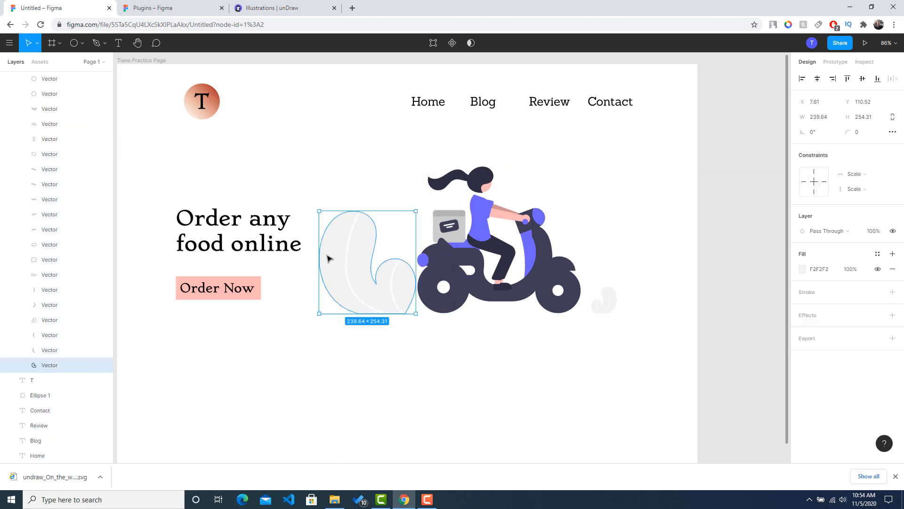
{"action": "right_click", "coordinate": [358, 273]}
{"action": "left_click", "coordinate": [338, 286]}
{"action": "key", "text": "Delete"}
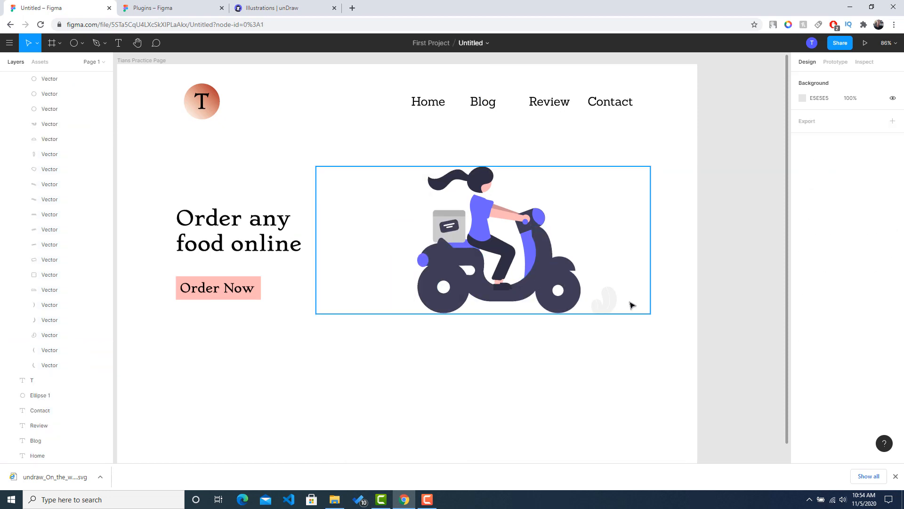
Give the small leaf ahead of the scooter a linear gradient fill, sampling its first colour BB5144 from the logo circle's dark edge
{"action": "left_click", "coordinate": [608, 309]}
{"action": "double_click", "coordinate": [607, 309]}
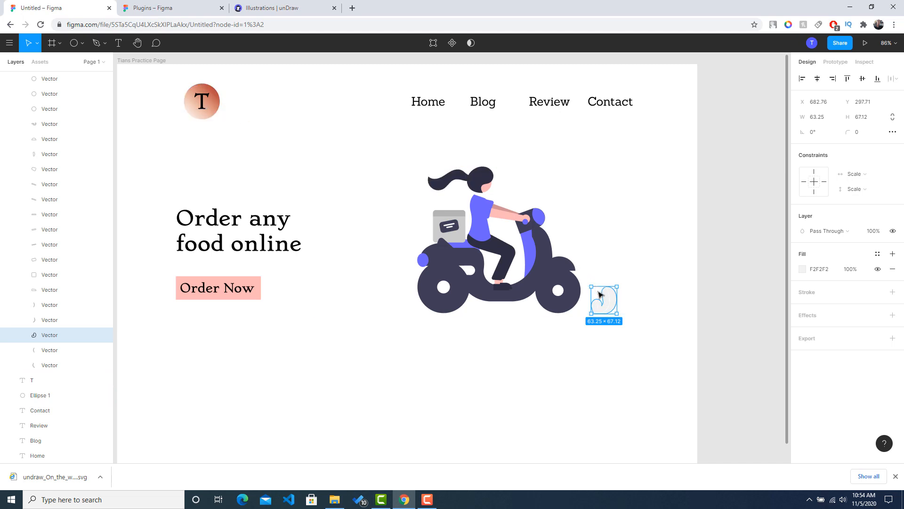
{"action": "left_click", "coordinate": [803, 269]}
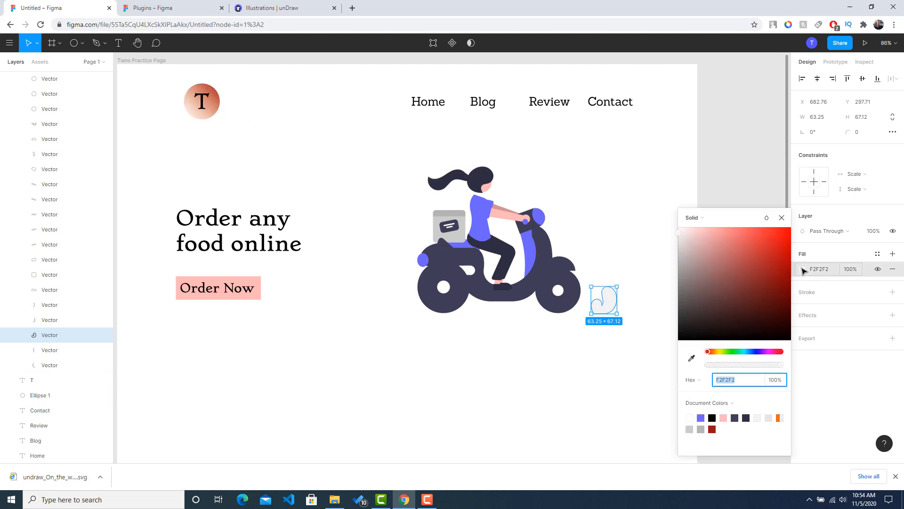
{"action": "left_click", "coordinate": [704, 219]}
{"action": "left_click", "coordinate": [704, 228]}
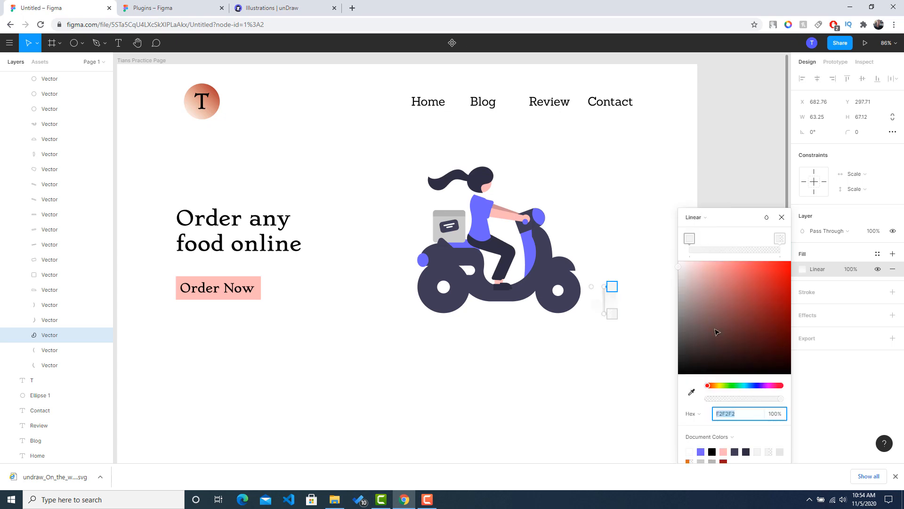
{"action": "left_click", "coordinate": [715, 385]}
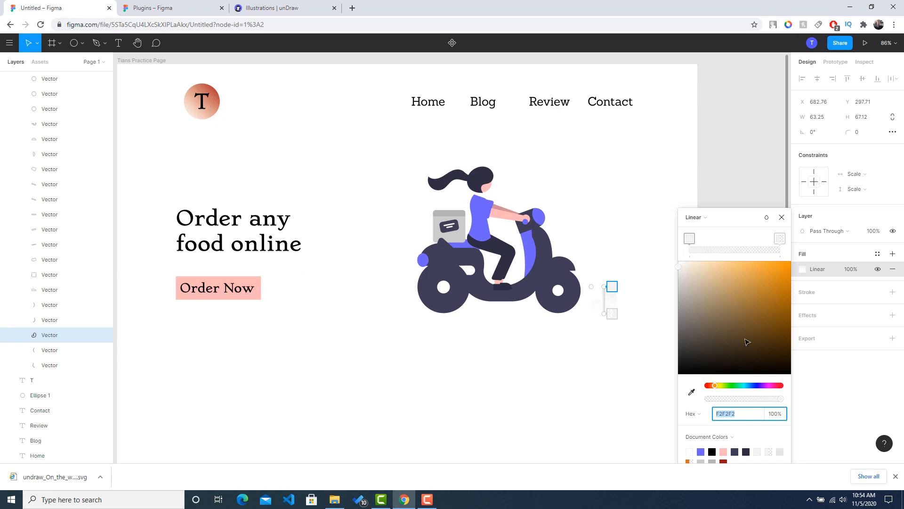
{"action": "left_click", "coordinate": [691, 392]}
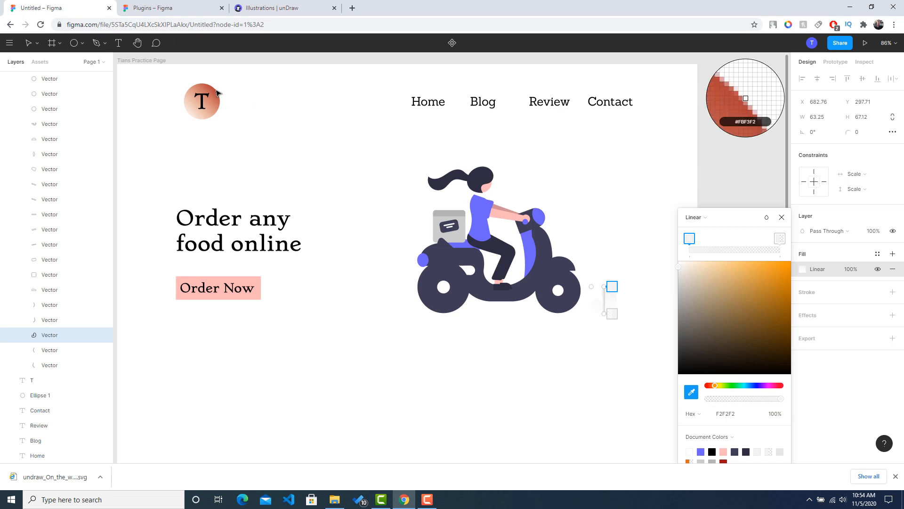
{"action": "left_click", "coordinate": [214, 93]}
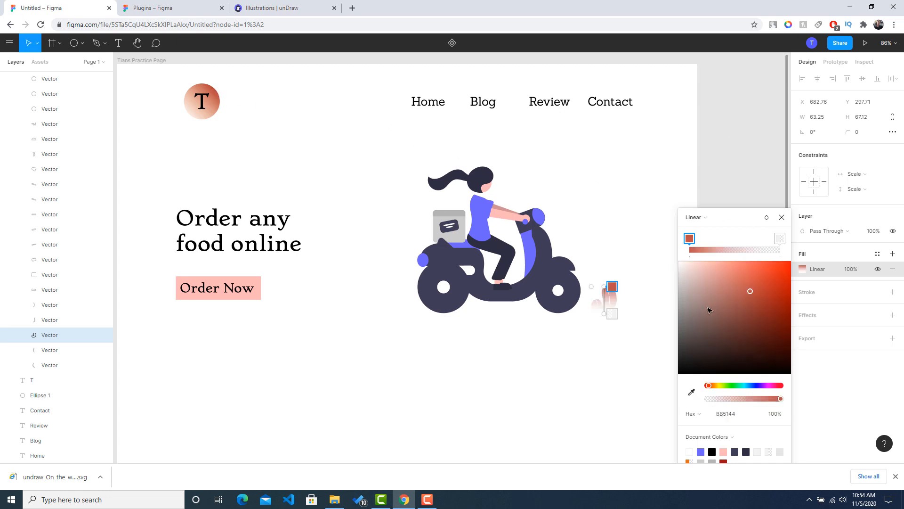
Set the small leaf gradient's end colour to F4D7C8, sampled from the lighter part of the T logo circle
{"action": "left_click", "coordinate": [780, 239]}
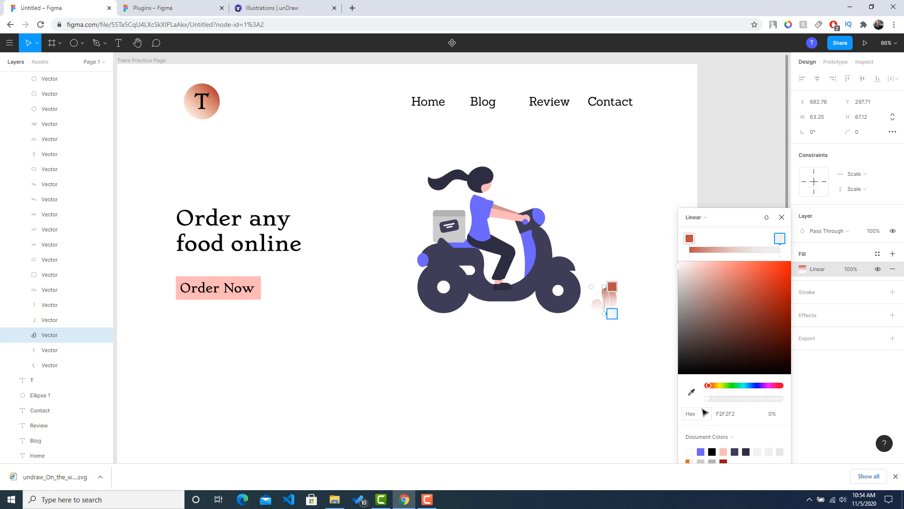
{"action": "left_click", "coordinate": [691, 392]}
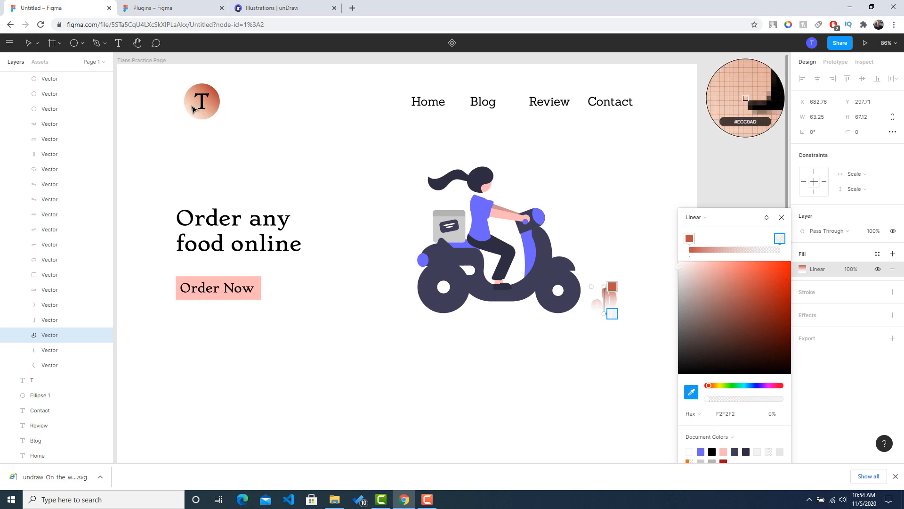
{"action": "left_click", "coordinate": [193, 113]}
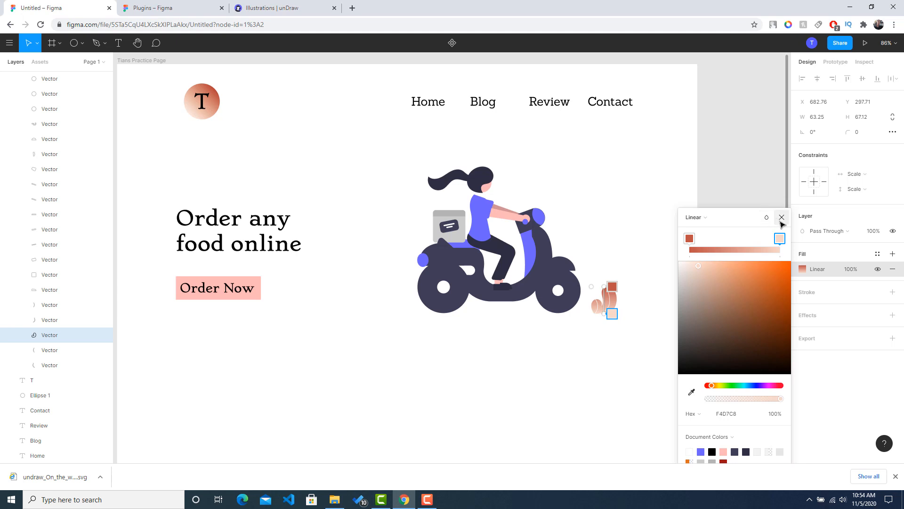
{"action": "left_click", "coordinate": [781, 218]}
{"action": "left_click", "coordinate": [736, 250]}
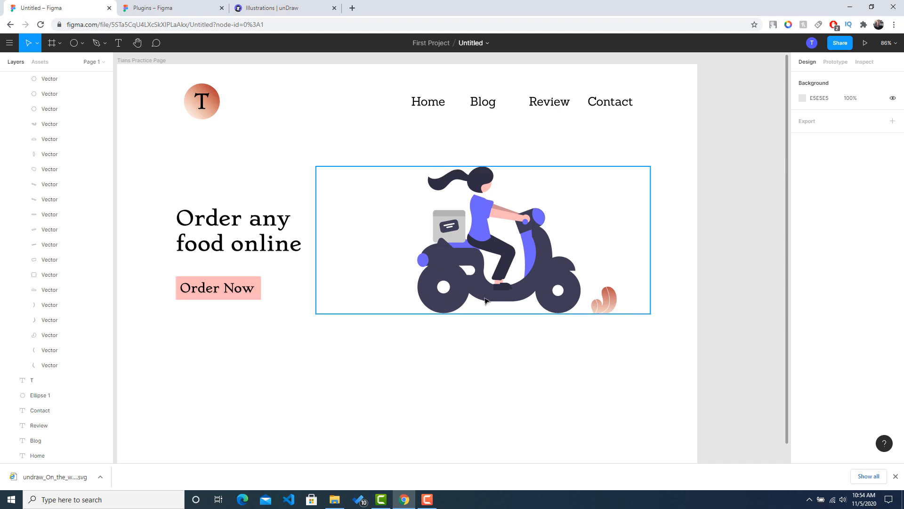
Change the Order Now button's fill from solid to a linear gradient
{"action": "left_click", "coordinate": [222, 296]}
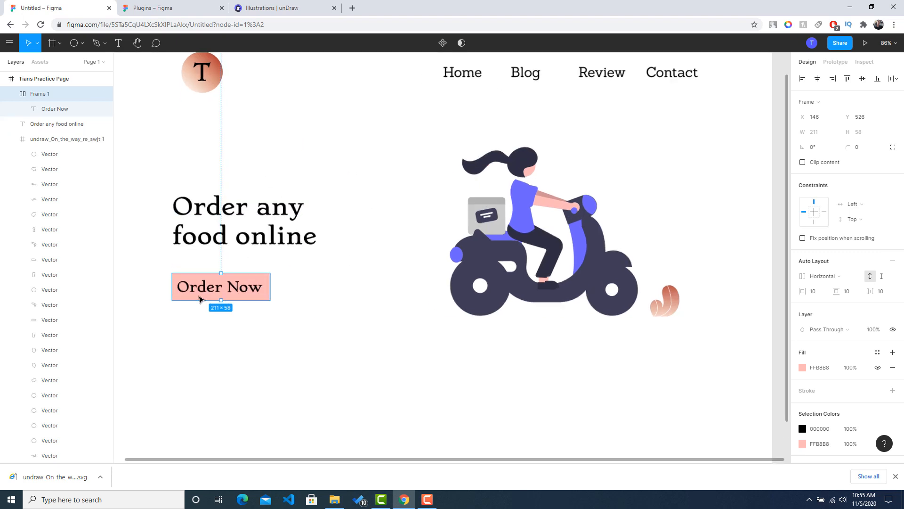
{"action": "scroll", "coordinate": [206, 297], "scroll_direction": "up", "scroll_amount": 5}
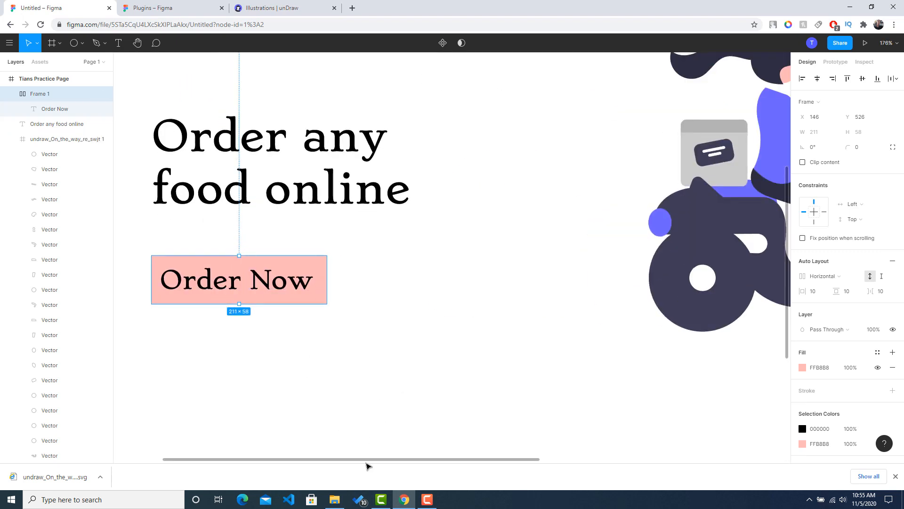
{"action": "left_click_drag", "start_coordinate": [351, 459], "coordinate": [304, 459]}
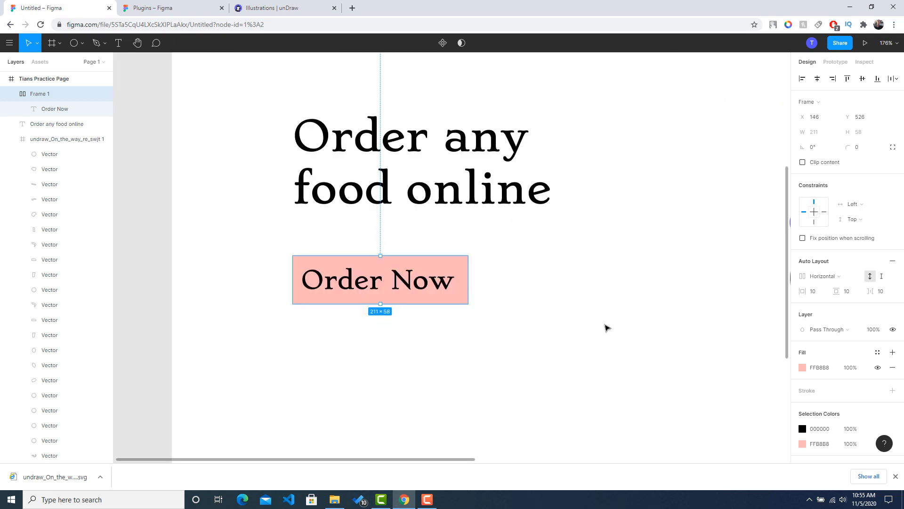
{"action": "scroll", "coordinate": [833, 365], "scroll_direction": "down", "scroll_amount": 2}
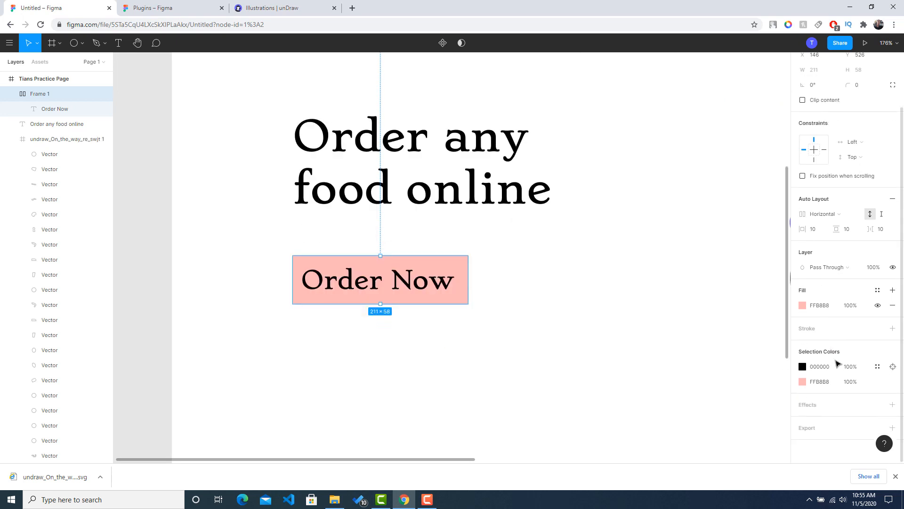
{"action": "scroll", "coordinate": [841, 363], "scroll_direction": "up", "scroll_amount": 2}
{"action": "scroll", "coordinate": [840, 364], "scroll_direction": "down", "scroll_amount": 2}
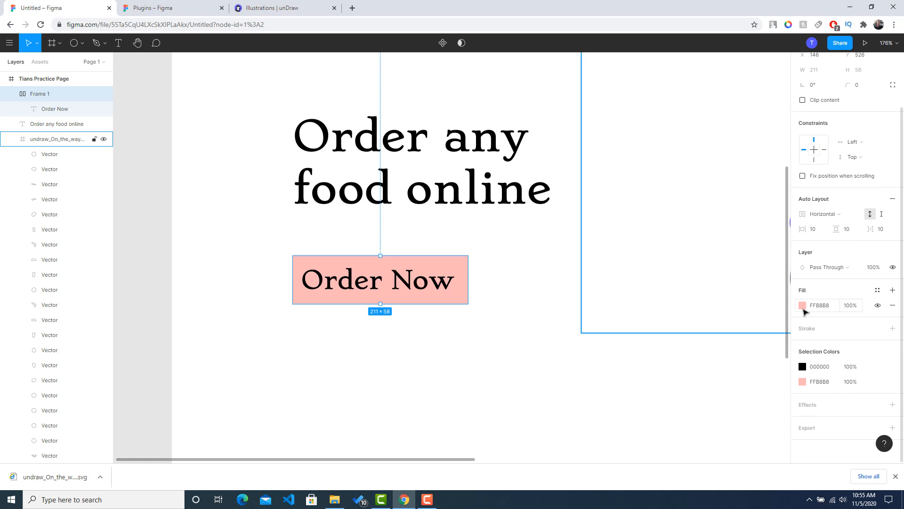
{"action": "left_click", "coordinate": [803, 310]}
{"action": "left_click", "coordinate": [704, 216]}
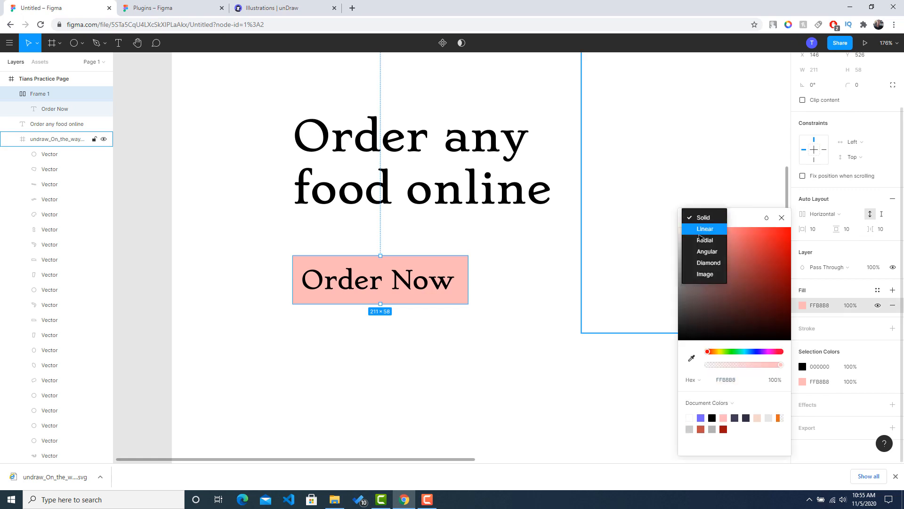
{"action": "left_click", "coordinate": [704, 230]}
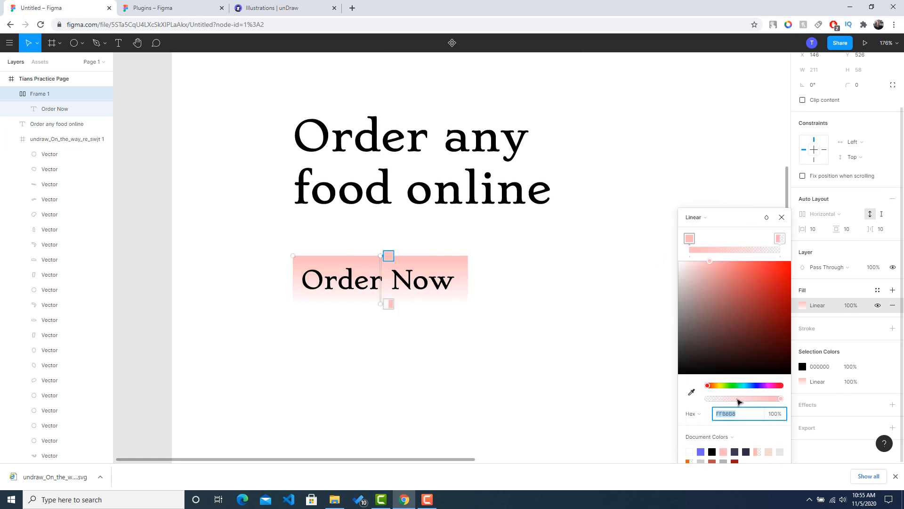
Set the Order Now gradient's start colour to B84C40 and end colour to F5DBCC, both sampled from the T logo circle
{"action": "left_click", "coordinate": [690, 239]}
{"action": "scroll", "coordinate": [473, 256], "scroll_direction": "down", "scroll_amount": 1}
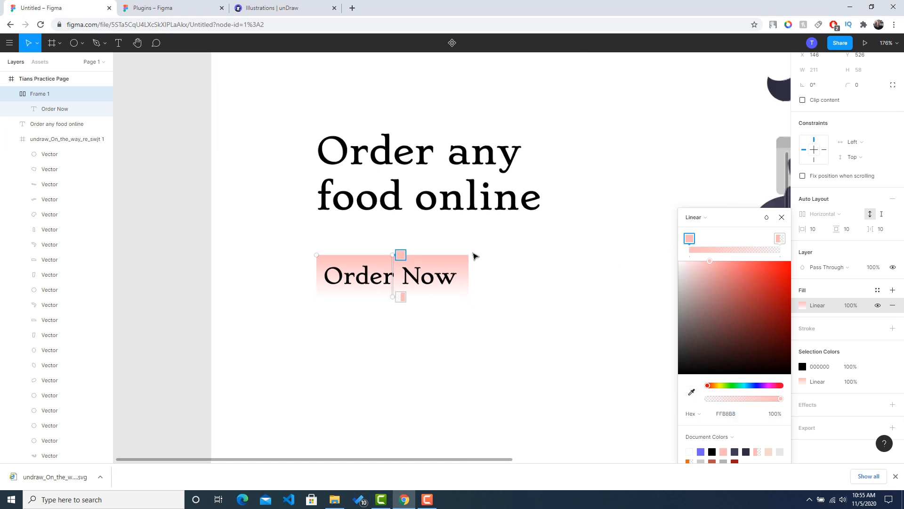
{"action": "scroll", "coordinate": [473, 256], "scroll_direction": "down", "scroll_amount": 3}
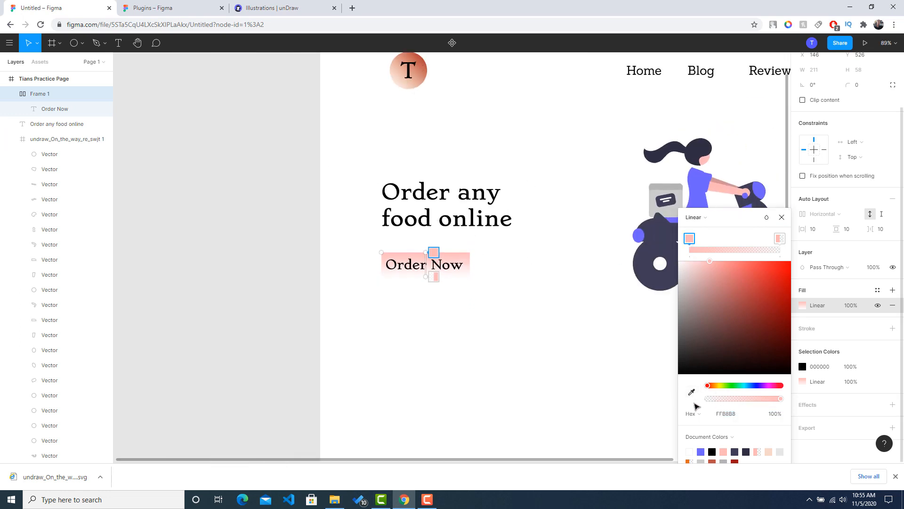
{"action": "left_click", "coordinate": [692, 392]}
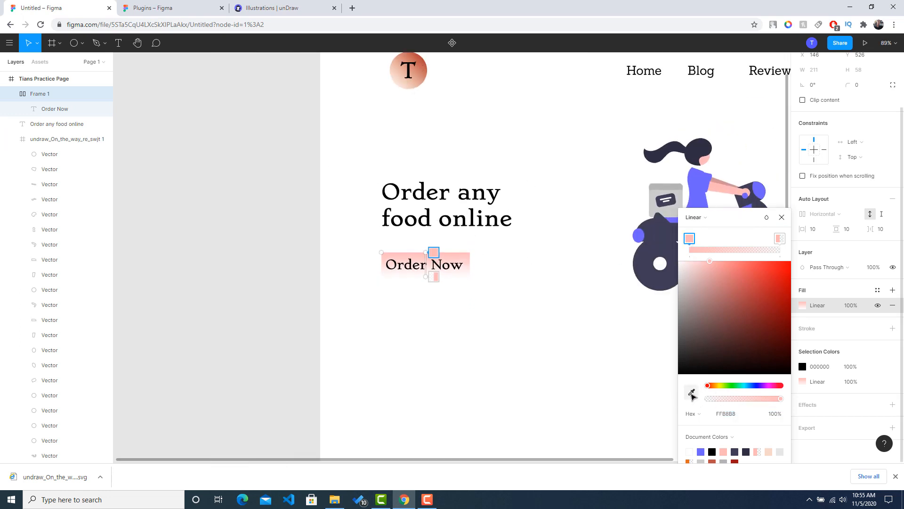
{"action": "left_click", "coordinate": [423, 67]}
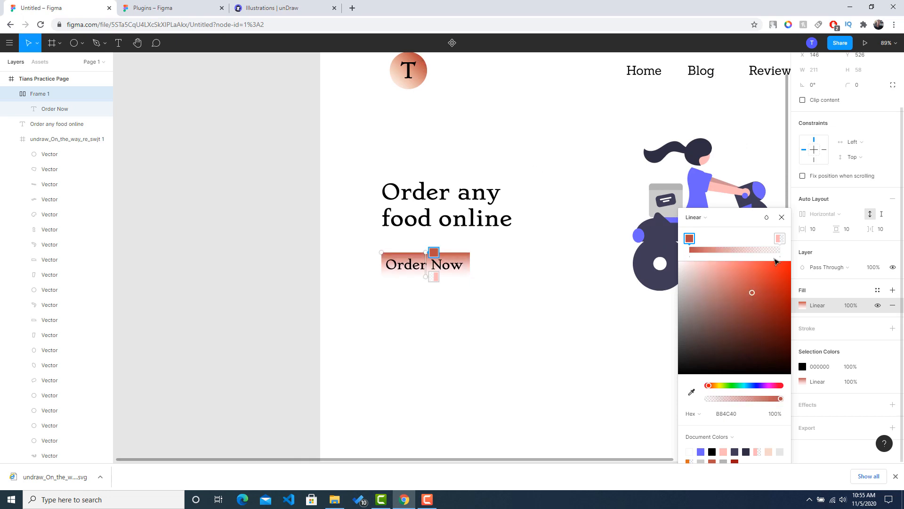
{"action": "left_click", "coordinate": [778, 240]}
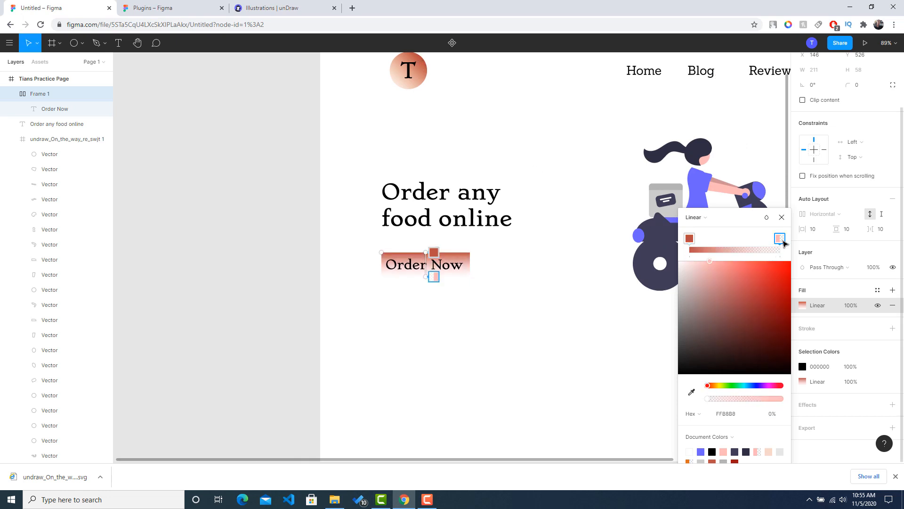
{"action": "left_click", "coordinate": [694, 393]}
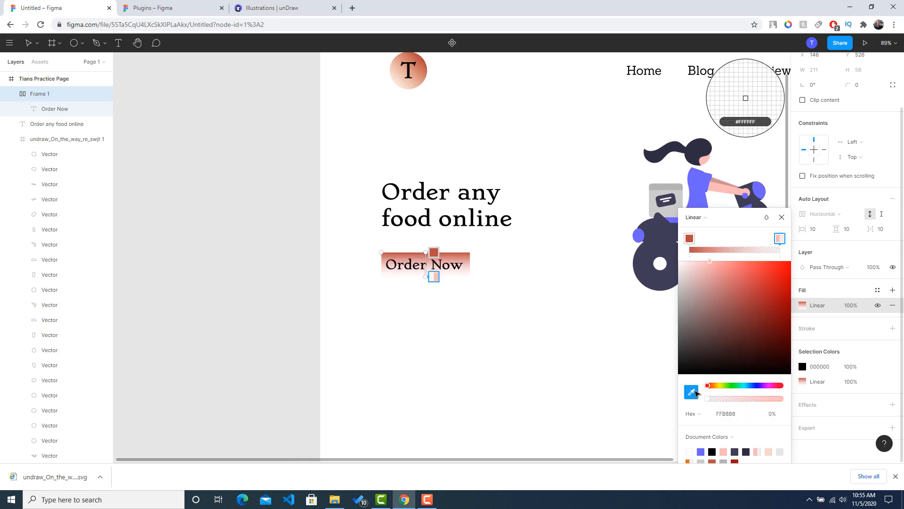
{"action": "left_click", "coordinate": [402, 91]}
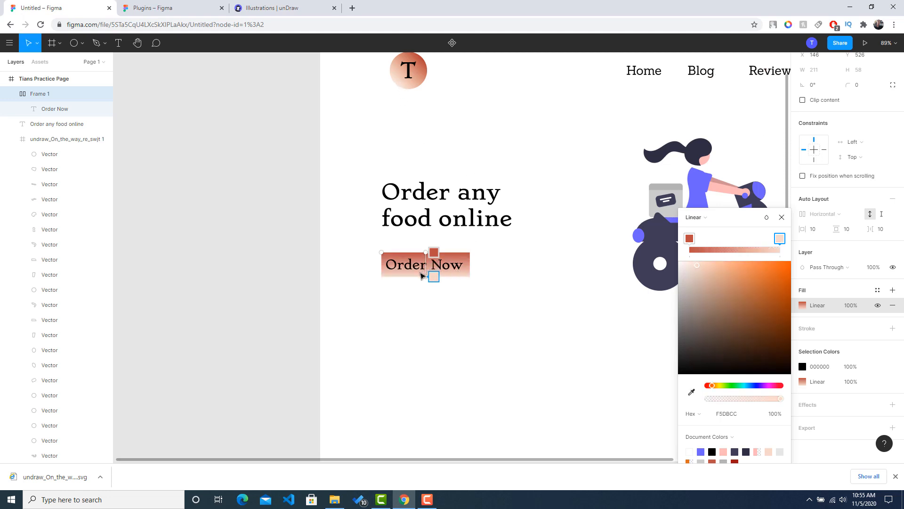
Turn the Order Now button's linear gradient horizontal, running from the dark red at its left edge to the light peach at its right edge
{"action": "scroll", "coordinate": [426, 282], "scroll_direction": "up", "scroll_amount": 5}
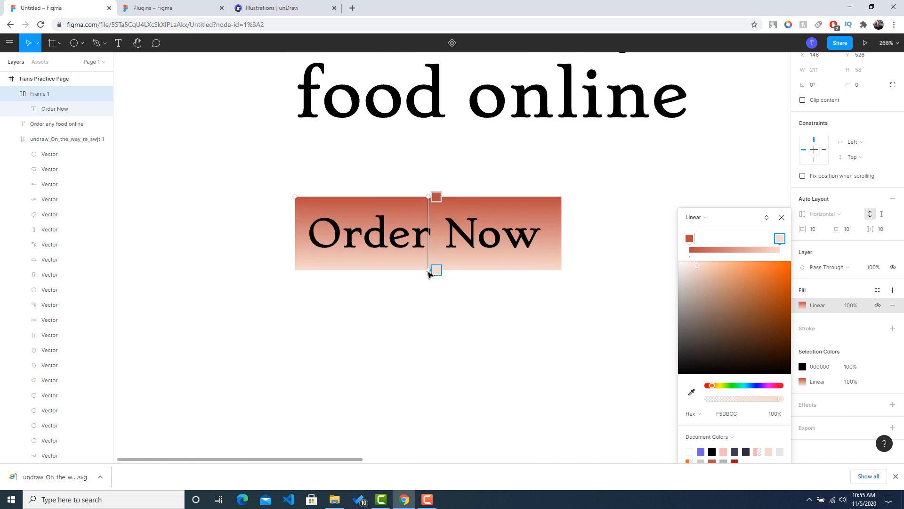
{"action": "left_click_drag", "start_coordinate": [429, 273], "coordinate": [297, 272]}
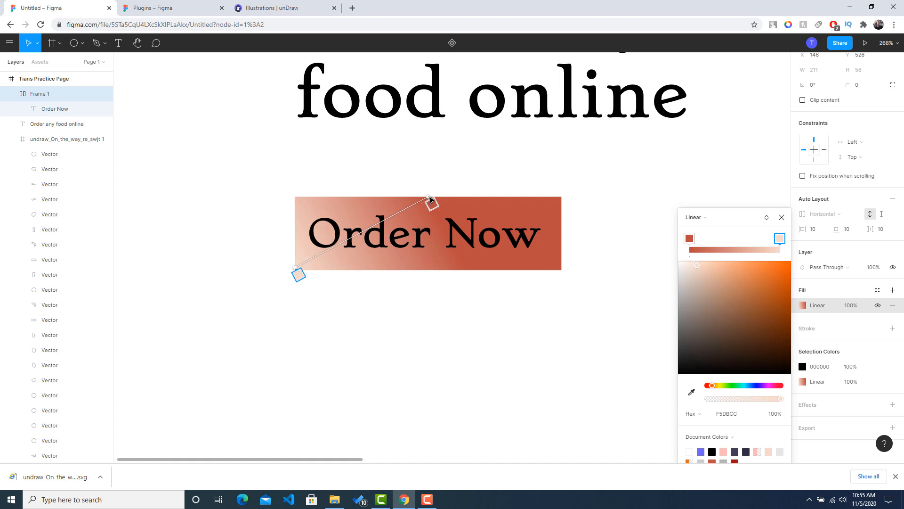
{"action": "left_click_drag", "start_coordinate": [432, 199], "coordinate": [563, 202]}
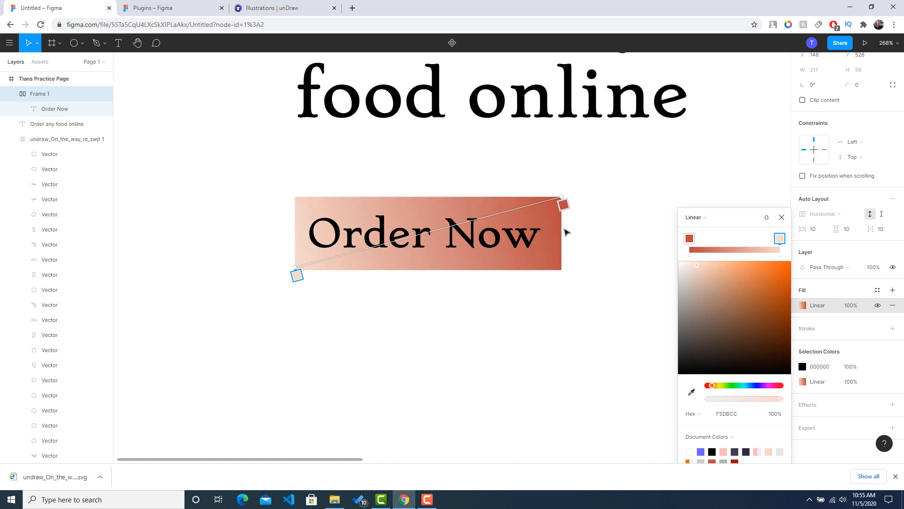
{"action": "left_click_drag", "start_coordinate": [297, 272], "coordinate": [295, 235]}
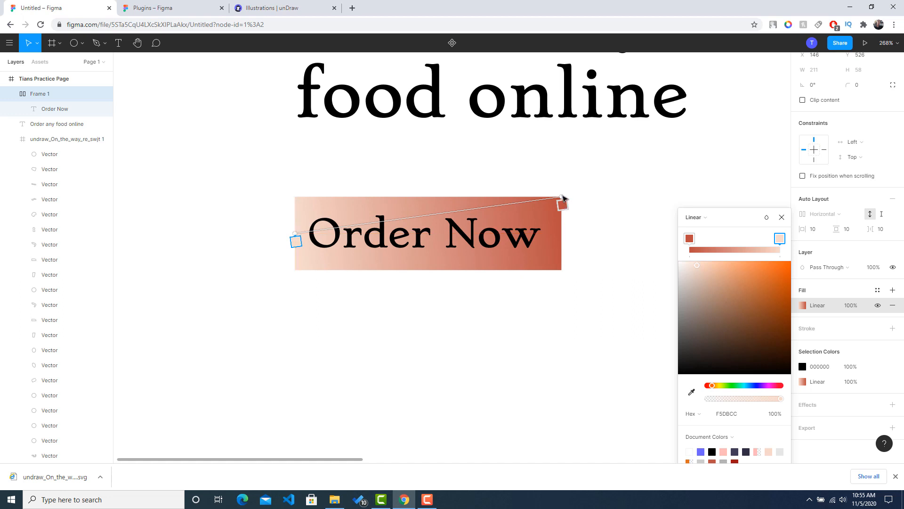
{"action": "left_click_drag", "start_coordinate": [563, 197], "coordinate": [299, 265]}
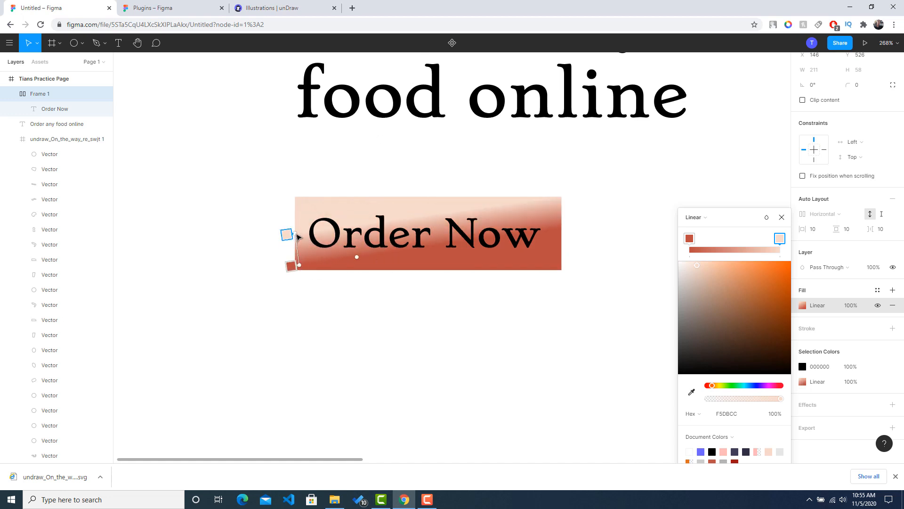
{"action": "left_click_drag", "start_coordinate": [296, 234], "coordinate": [562, 234]}
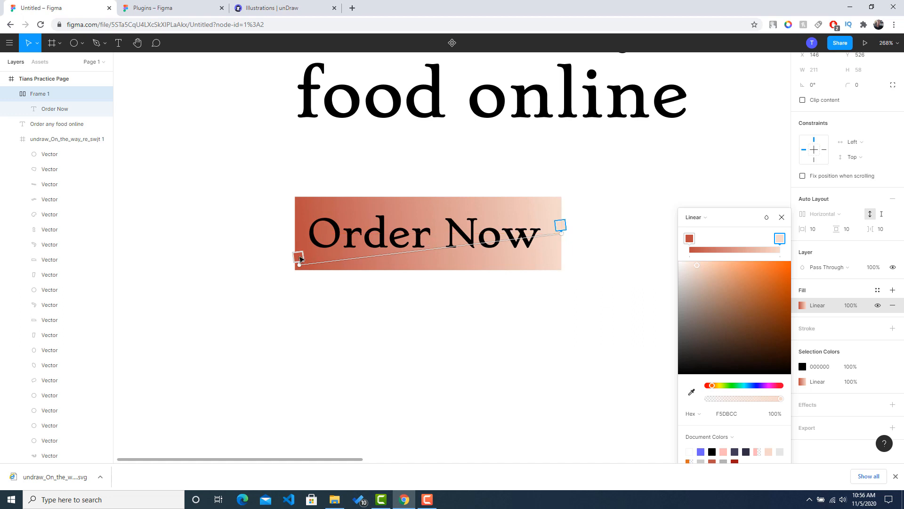
{"action": "left_click_drag", "start_coordinate": [298, 257], "coordinate": [299, 233]}
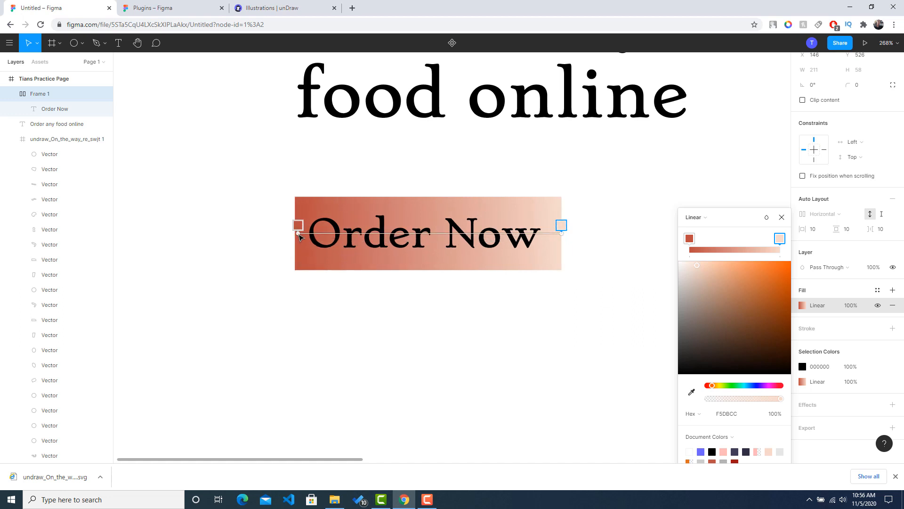
{"action": "left_click", "coordinate": [781, 218]}
{"action": "scroll", "coordinate": [676, 251], "scroll_direction": "down", "scroll_amount": 10}
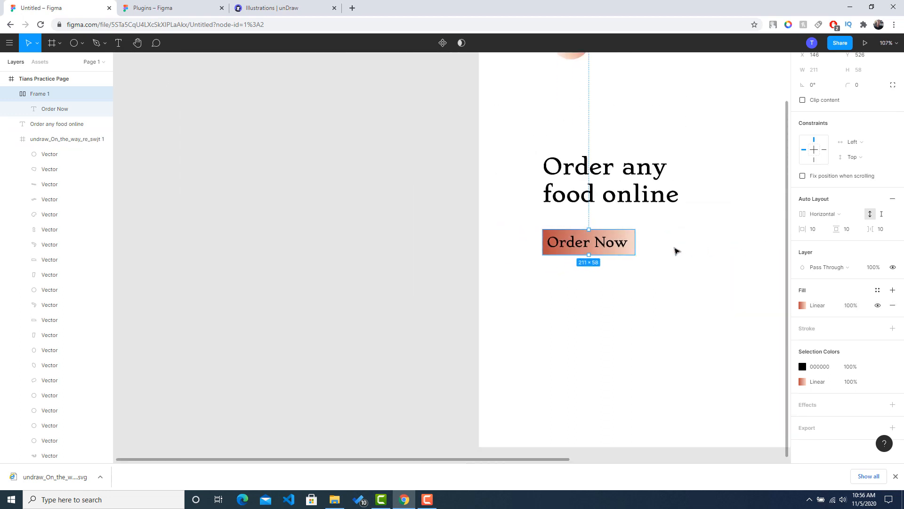
Move the scooter illustration slightly down and left, to about X 461, Y 281 on the page
{"action": "scroll", "coordinate": [676, 251], "scroll_direction": "right", "scroll_amount": 6}
{"action": "scroll", "coordinate": [676, 250], "scroll_direction": "up", "scroll_amount": 1}
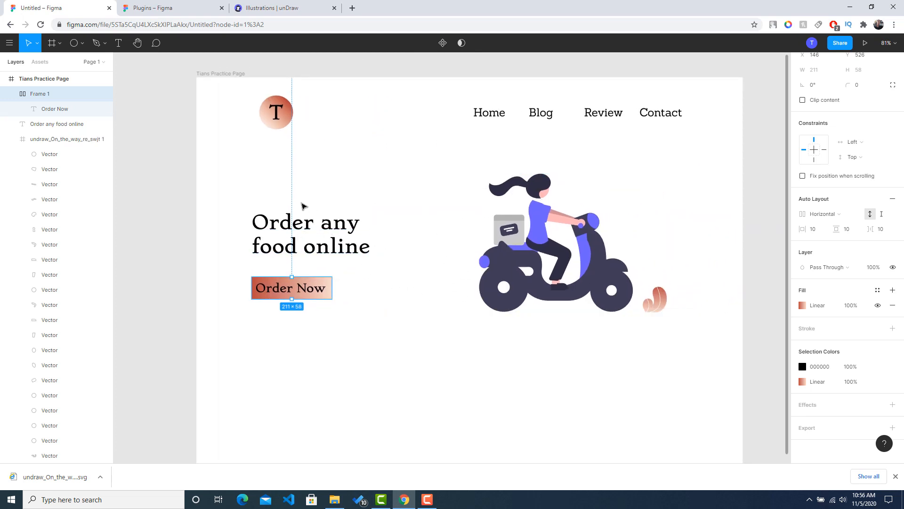
{"action": "left_click_drag", "start_coordinate": [572, 288], "coordinate": [558, 294]}
{"action": "left_click_drag", "start_coordinate": [558, 294], "coordinate": [558, 298]}
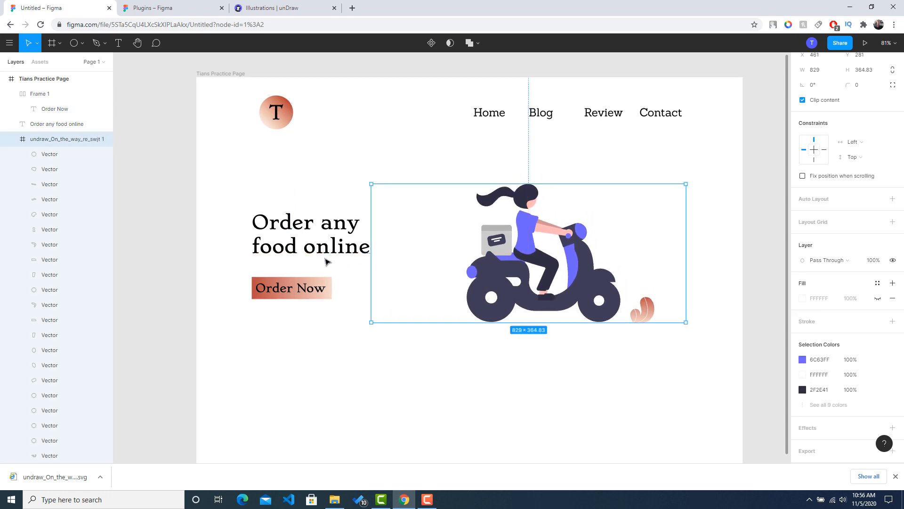
{"action": "left_click", "coordinate": [315, 323]}
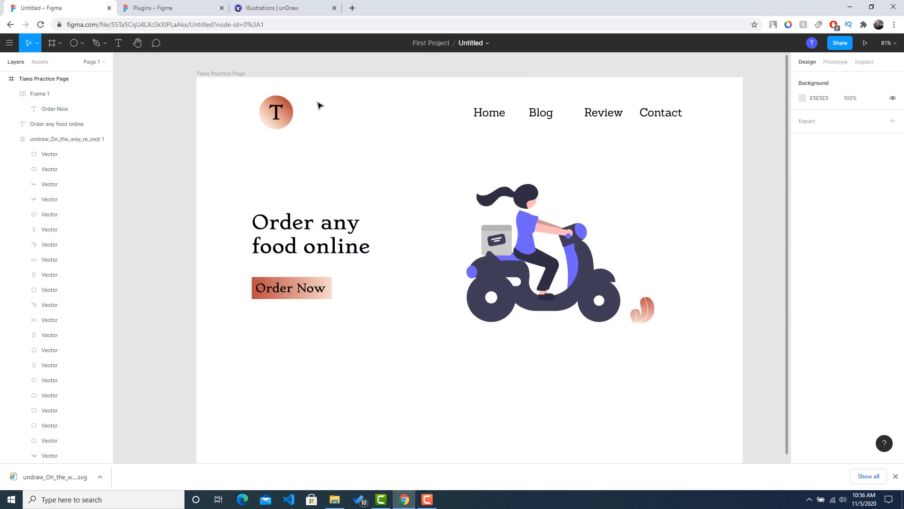
Show the page frame's 10-column layout grid and move the frame to about X -637, Y -499
{"action": "left_click", "coordinate": [60, 79]}
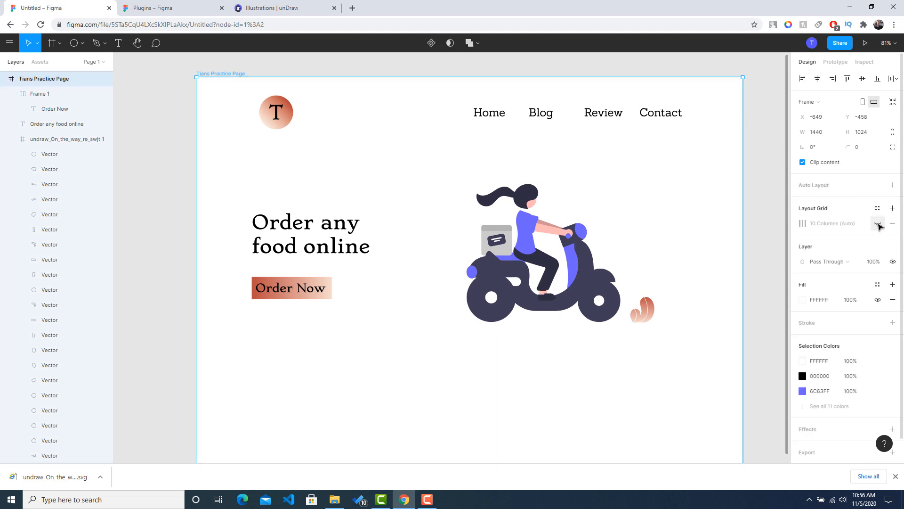
{"action": "left_click", "coordinate": [878, 224]}
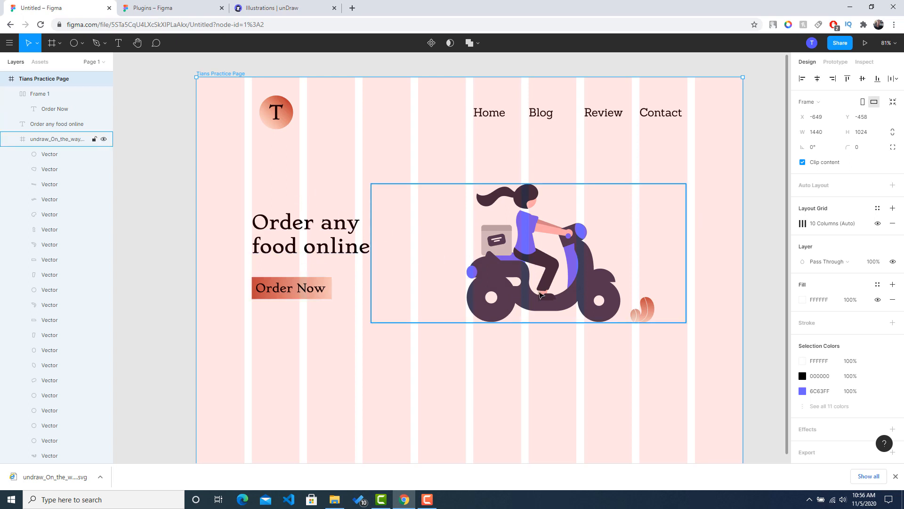
{"action": "mouse_move", "coordinate": [541, 295]}
{"action": "left_mouse_down"}
{"action": "mouse_move", "coordinate": [527, 295]}
{"action": "mouse_move", "coordinate": [548, 287]}
{"action": "left_mouse_up"}
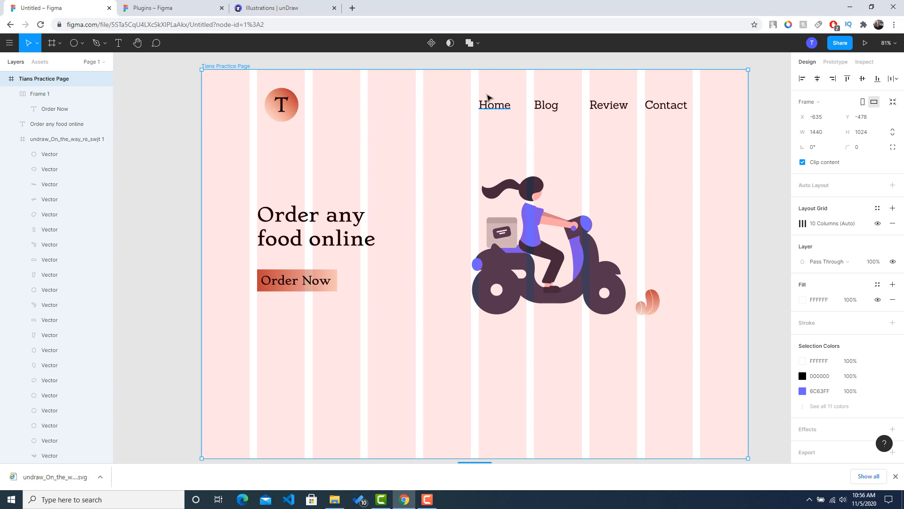
{"action": "mouse_move", "coordinate": [327, 268]}
{"action": "left_mouse_down"}
{"action": "mouse_move", "coordinate": [331, 276]}
{"action": "mouse_move", "coordinate": [321, 216]}
{"action": "mouse_move", "coordinate": [327, 260]}
{"action": "left_mouse_up"}
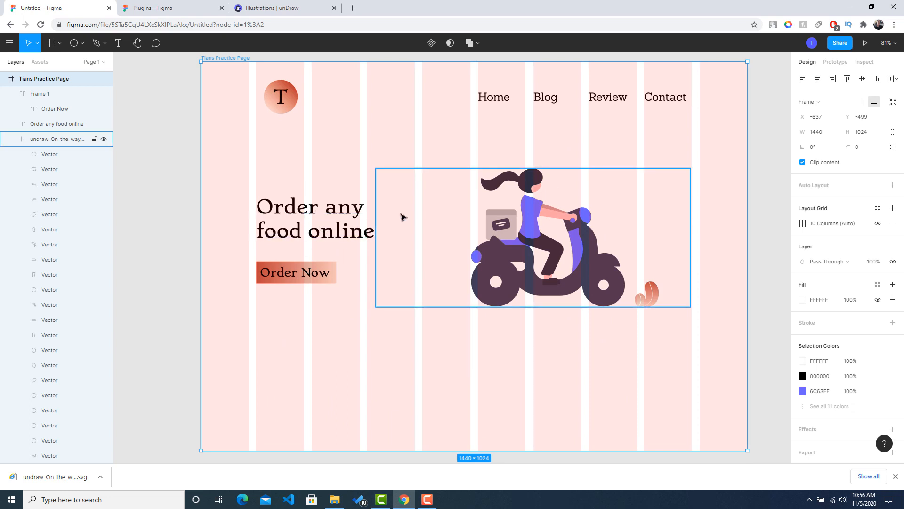
{"action": "left_click", "coordinate": [135, 262]}
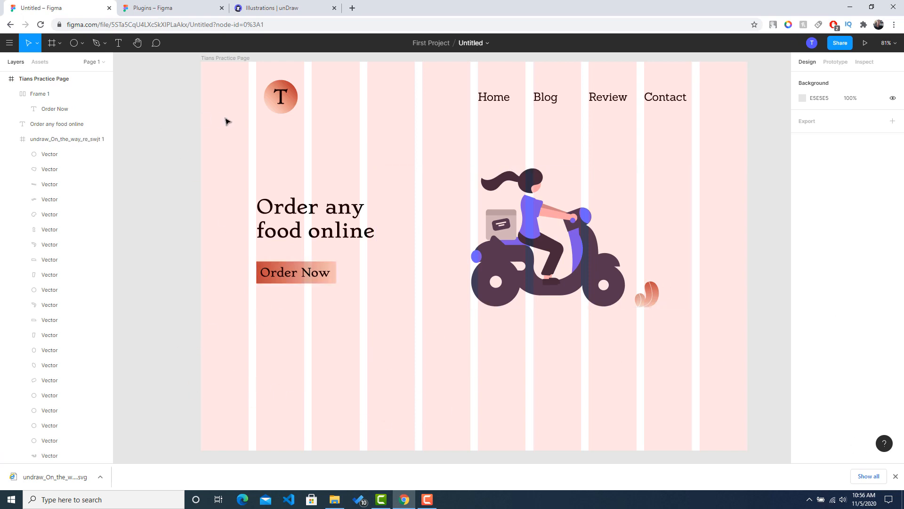
Begin a wavy Pen outline outside the page's lower-left corner, curving to a smooth second point below the Order Now button
{"action": "left_click", "coordinate": [97, 45]}
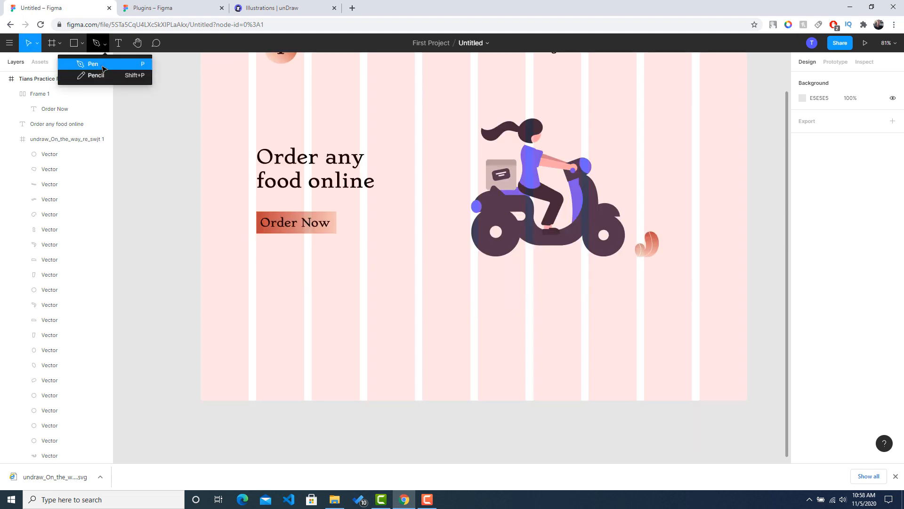
{"action": "left_click", "coordinate": [100, 65]}
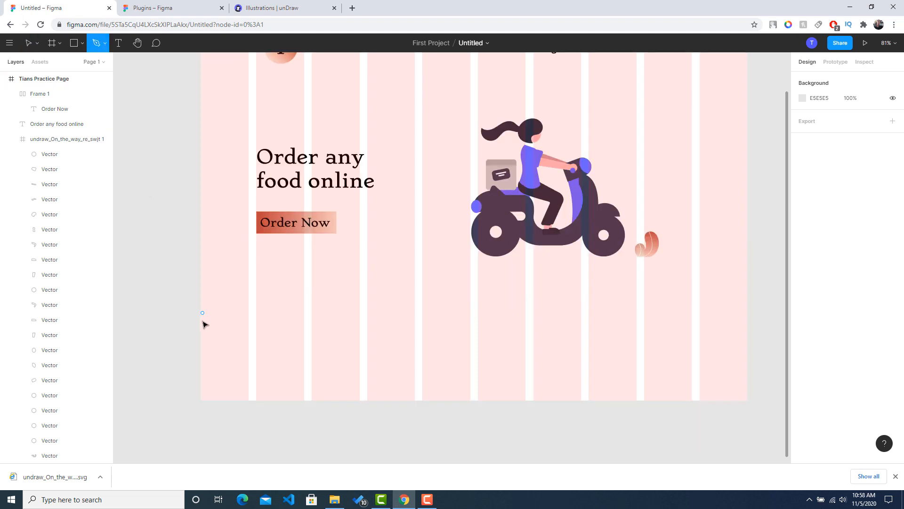
{"action": "left_click_drag", "start_coordinate": [160, 402], "coordinate": [195, 344]}
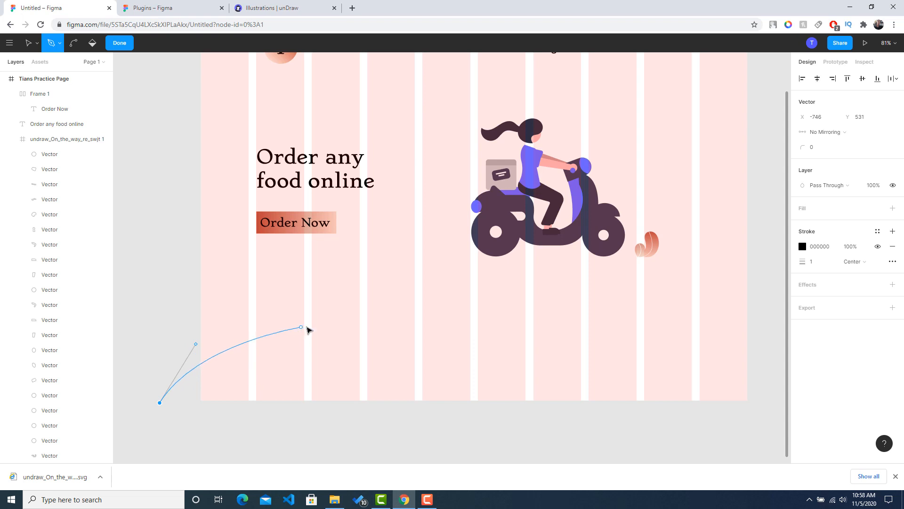
{"action": "left_click_drag", "start_coordinate": [326, 338], "coordinate": [400, 363]}
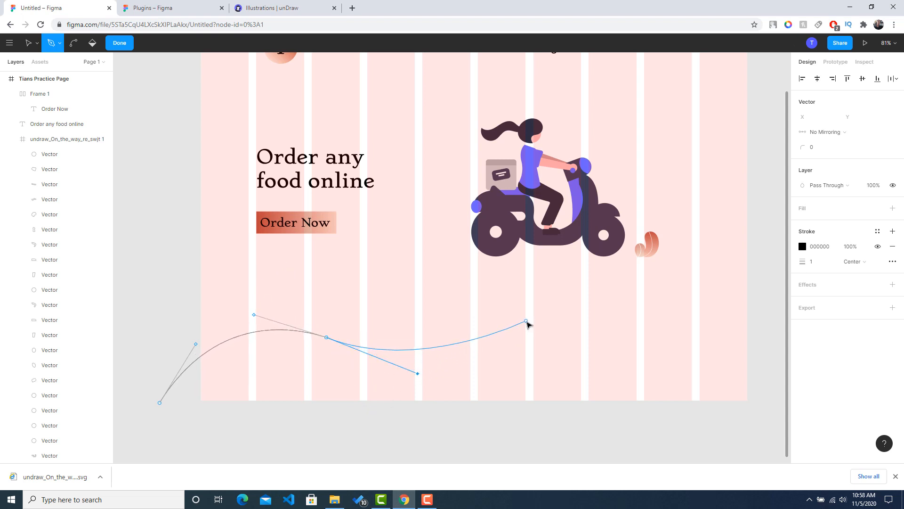
{"action": "left_click", "coordinate": [521, 308]}
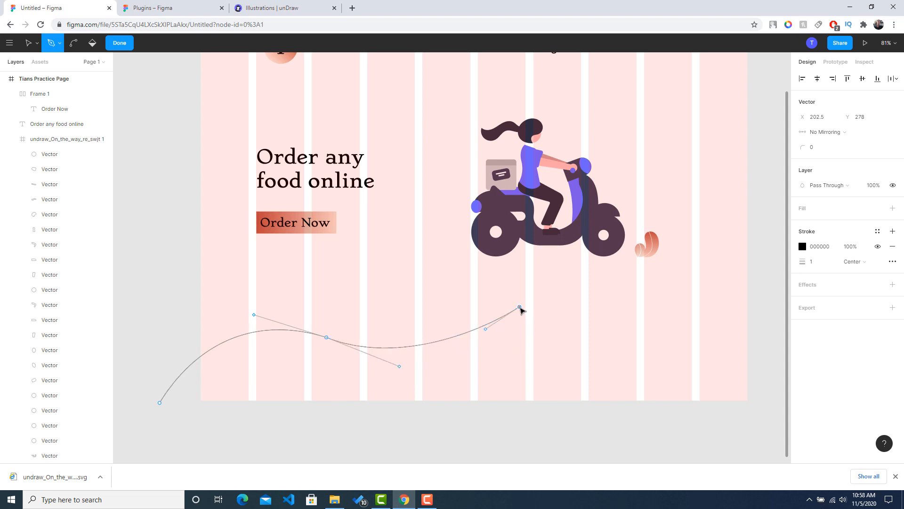
{"action": "left_click_drag", "start_coordinate": [524, 307], "coordinate": [576, 347]}
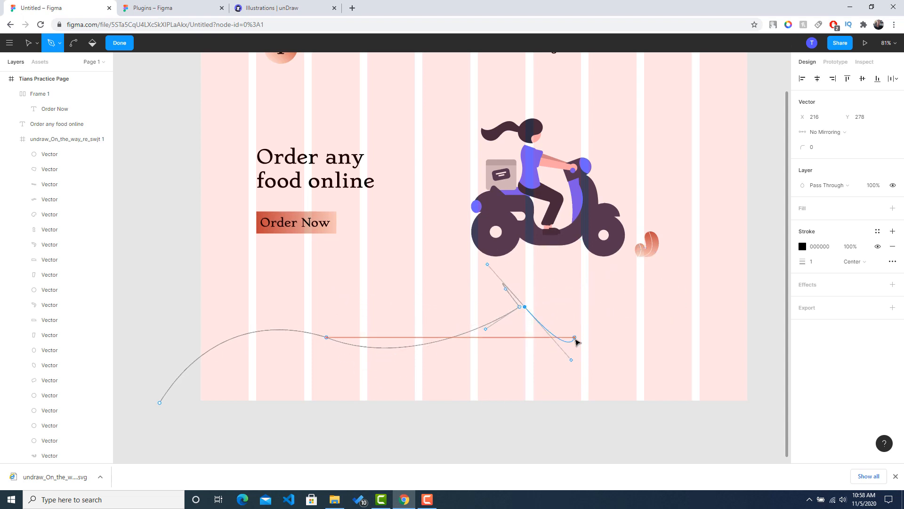
{"action": "key", "text": "ctrl+z"}
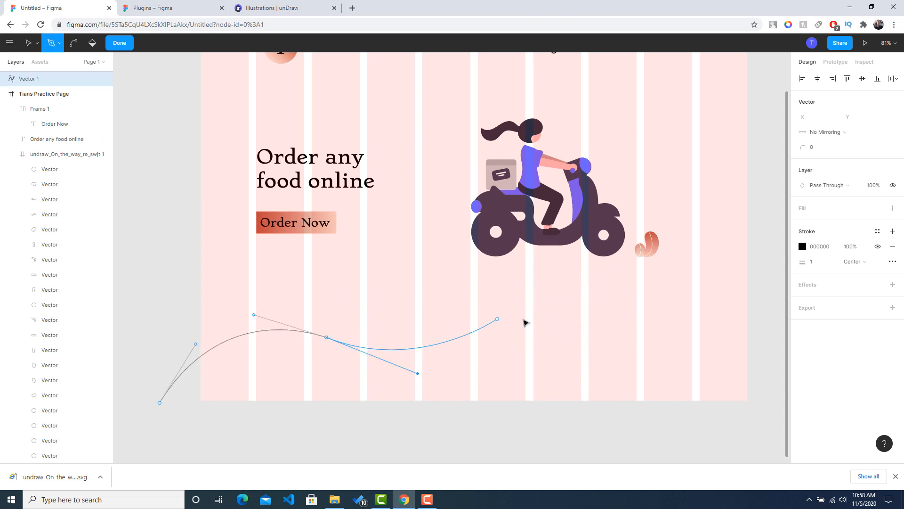
Continue the wave below the scooter past the page's right edge, then down and back to its start, closing a shape about 1622 × 326
{"action": "left_click_drag", "start_coordinate": [540, 308], "coordinate": [631, 339]}
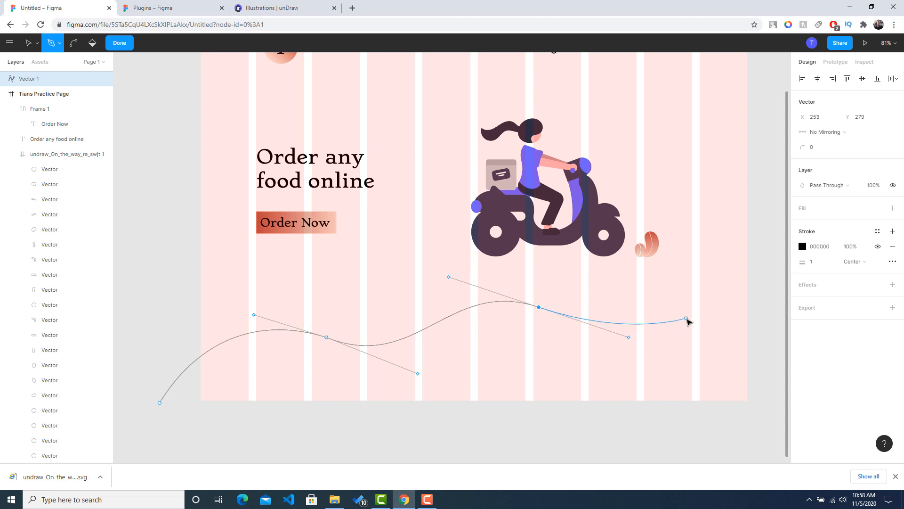
{"action": "left_click_drag", "start_coordinate": [686, 319], "coordinate": [782, 293]}
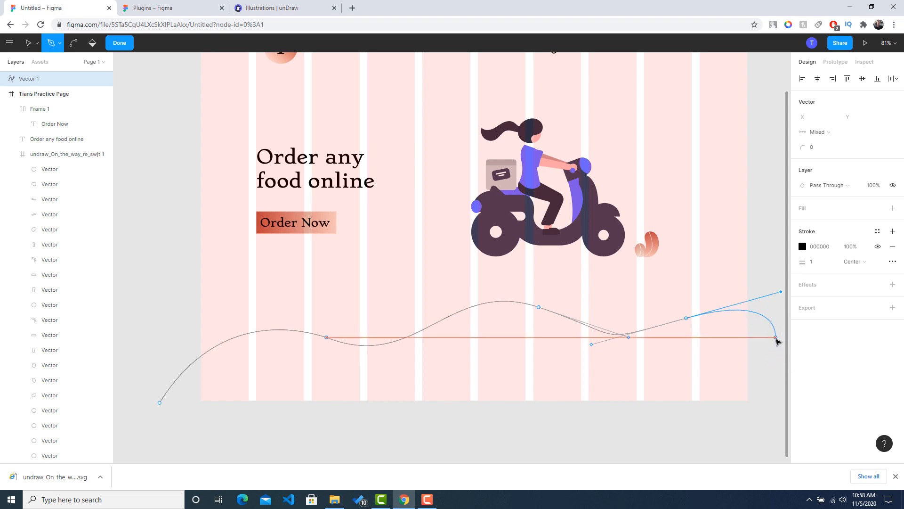
{"action": "left_click", "coordinate": [776, 339]}
{"action": "left_click", "coordinate": [776, 425]}
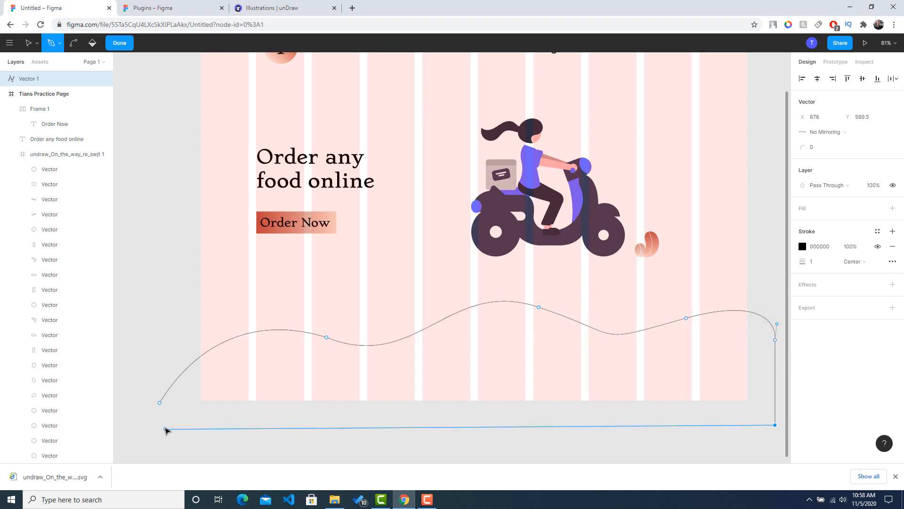
{"action": "left_click", "coordinate": [160, 403]}
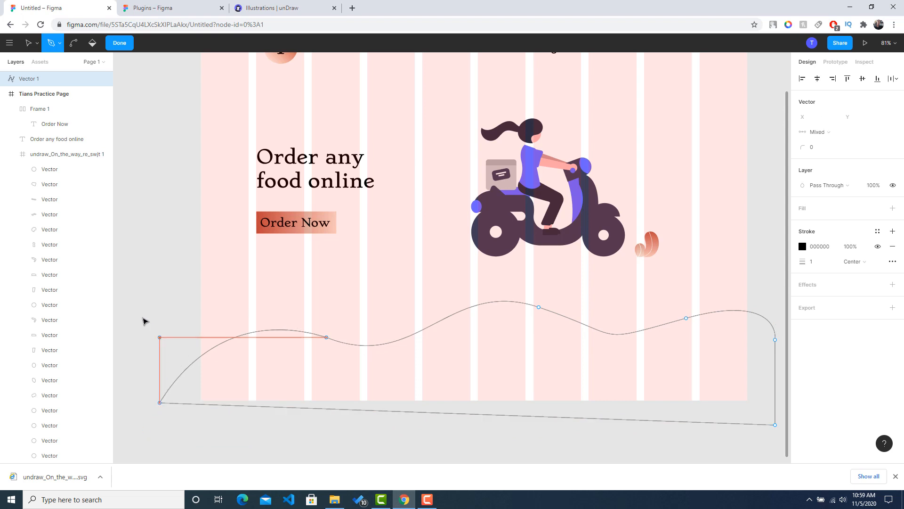
{"action": "left_click", "coordinate": [134, 310]}
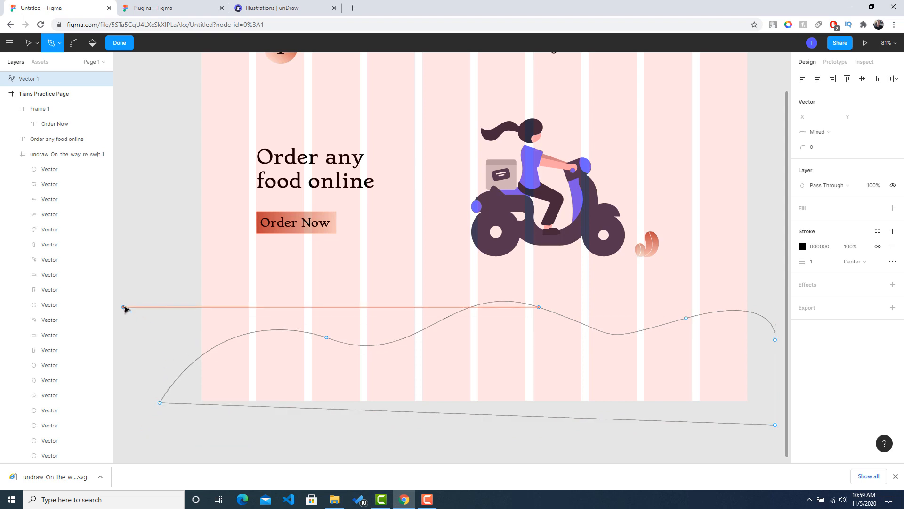
{"action": "key", "text": "Escape"}
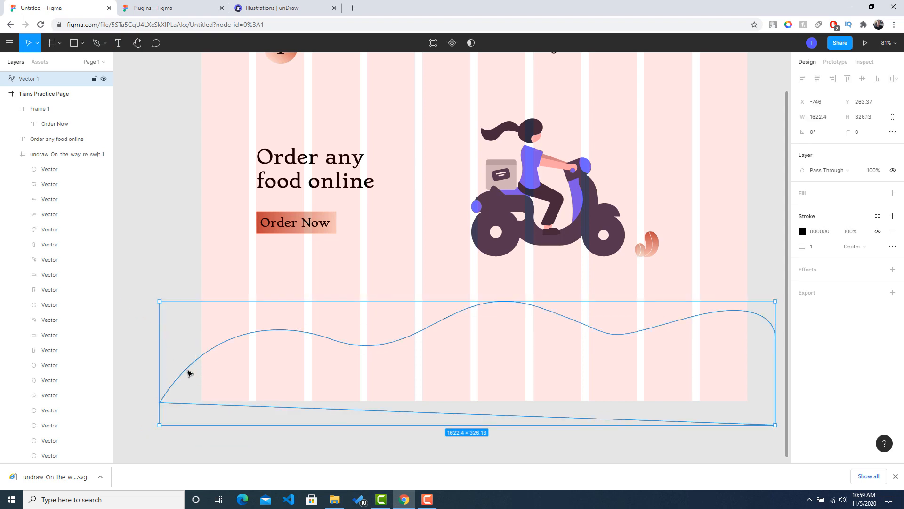
{"action": "key", "text": "Escape"}
Try a diamond gradient on the wave outline's stroke and undo it
{"action": "left_click", "coordinate": [185, 372]}
{"action": "left_click", "coordinate": [804, 232]}
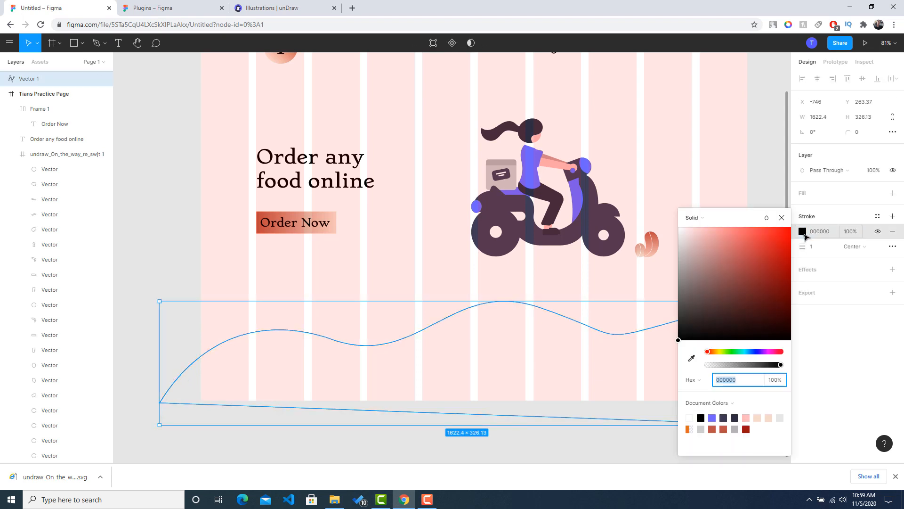
{"action": "left_click", "coordinate": [705, 221]}
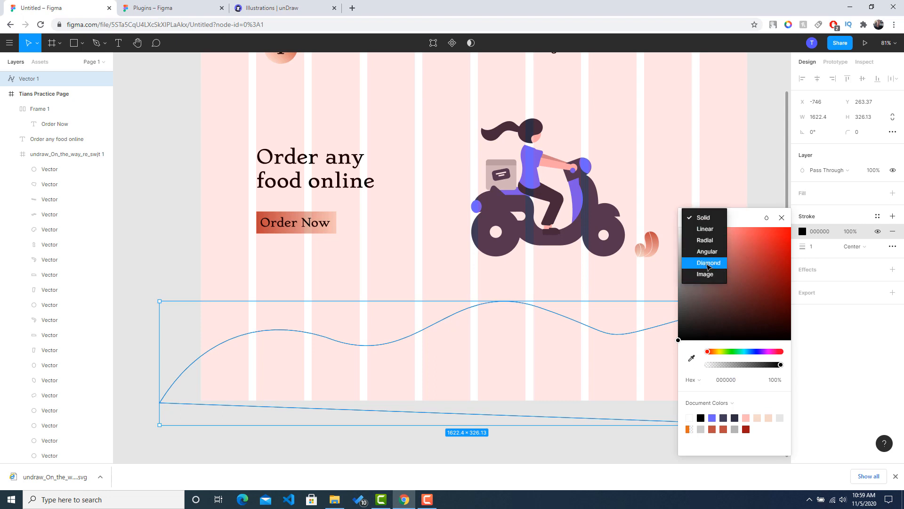
{"action": "left_click", "coordinate": [709, 262]}
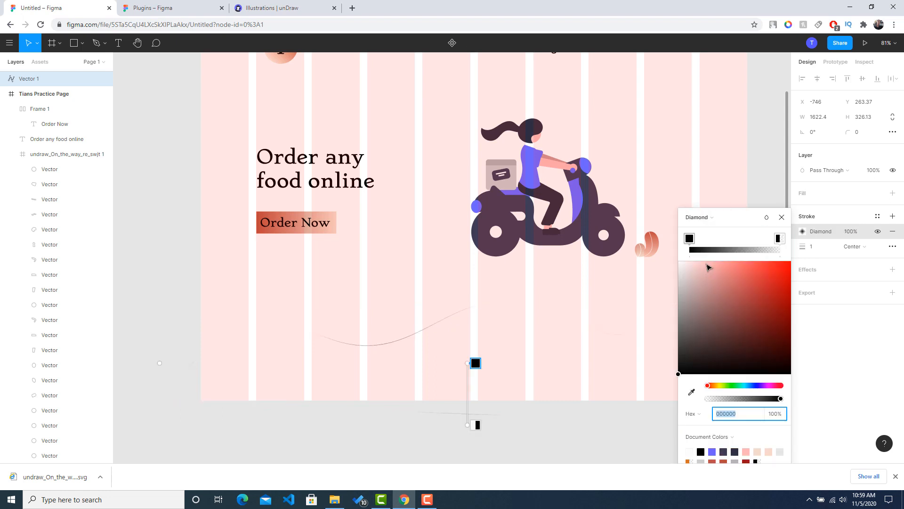
{"action": "key", "text": "ctrl+z"}
Make the wave's stroke a linear gradient with its first stop set to the document colour BB5144
{"action": "left_click", "coordinate": [693, 218]}
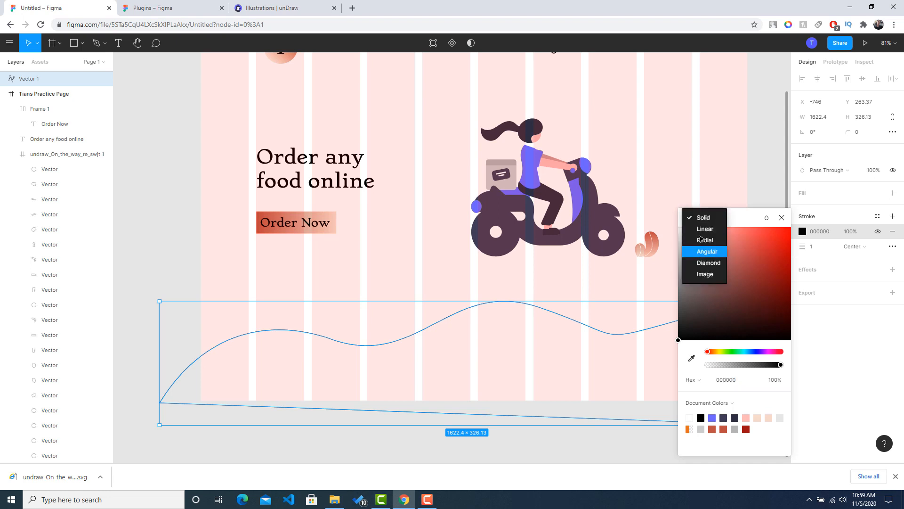
{"action": "left_click", "coordinate": [697, 228]}
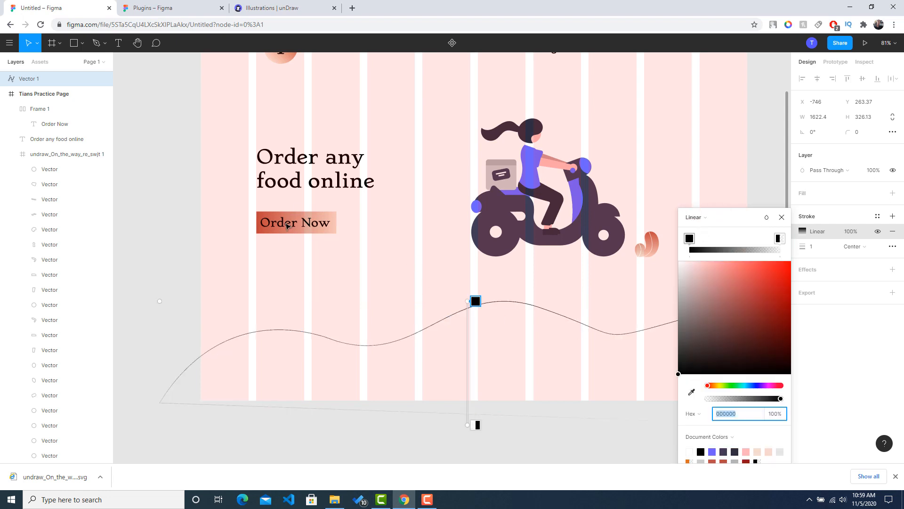
{"action": "left_click", "coordinate": [689, 238]}
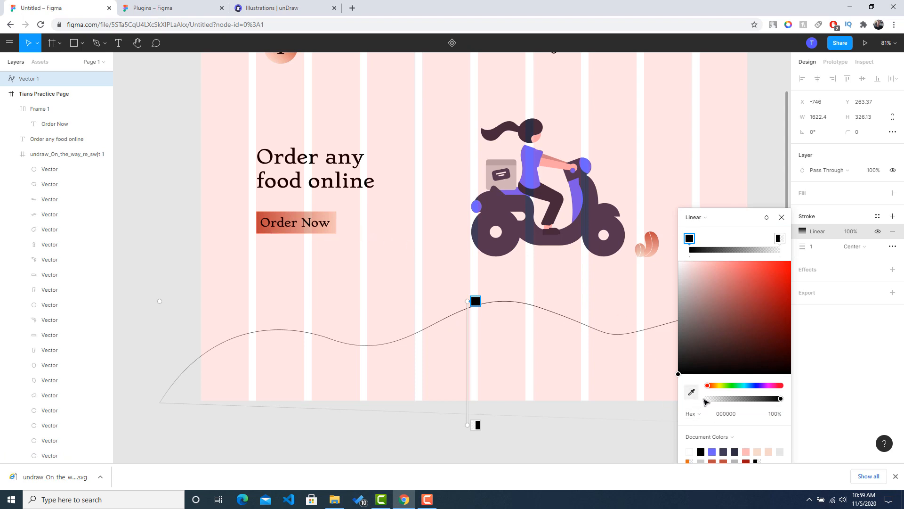
{"action": "left_click", "coordinate": [713, 462]}
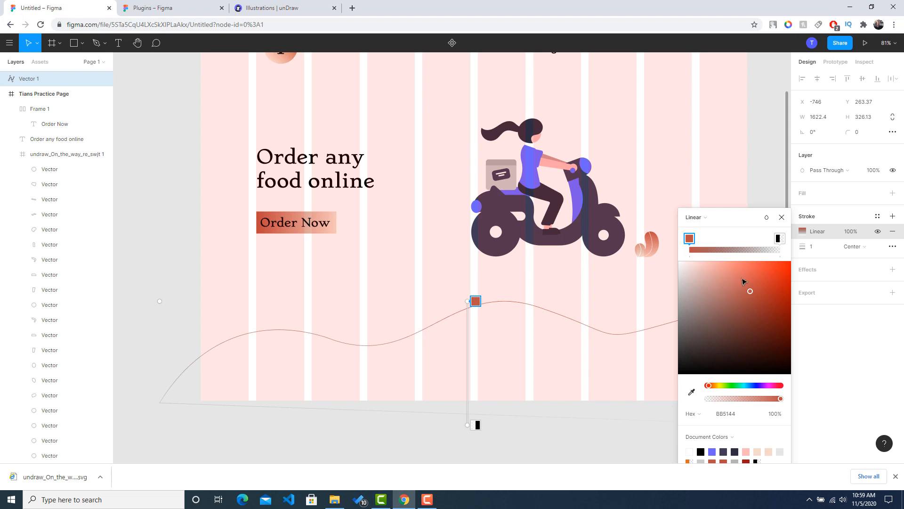
Set the stroke gradient's end stop to DE313B at 0% opacity, without any extra stop in between
{"action": "left_click", "coordinate": [780, 239]}
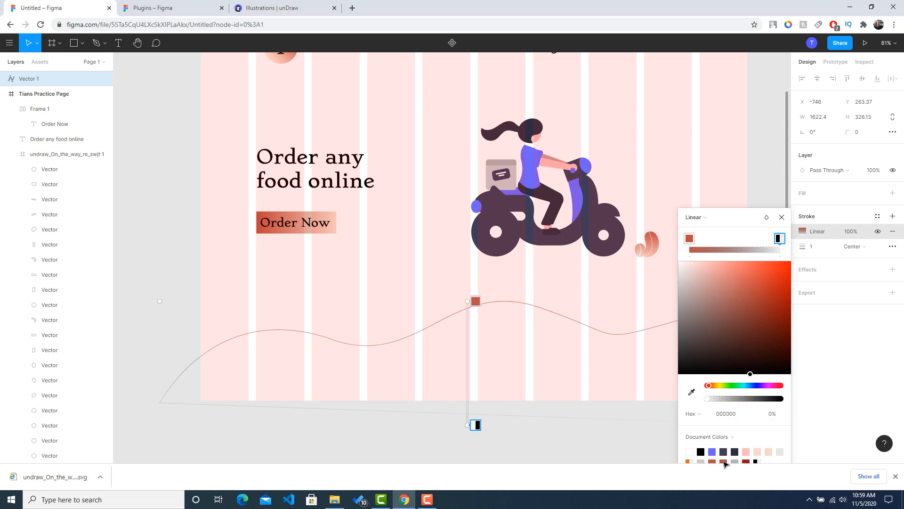
{"action": "left_click", "coordinate": [781, 385]}
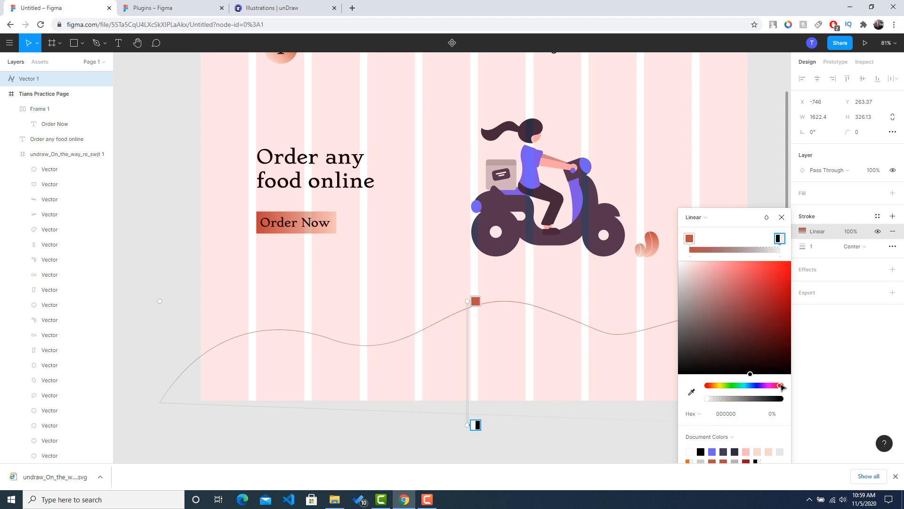
{"action": "left_click_drag", "start_coordinate": [782, 293], "coordinate": [765, 276]}
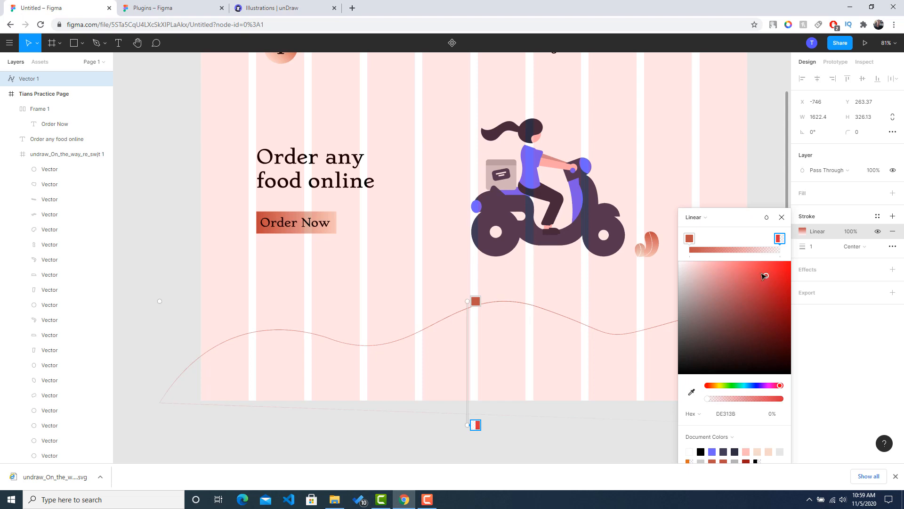
{"action": "left_click", "coordinate": [749, 237]}
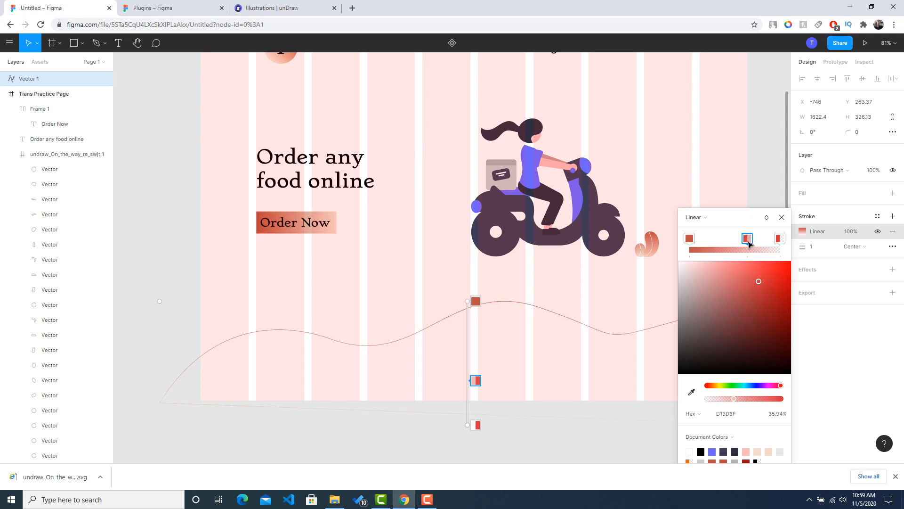
{"action": "key", "text": "Delete"}
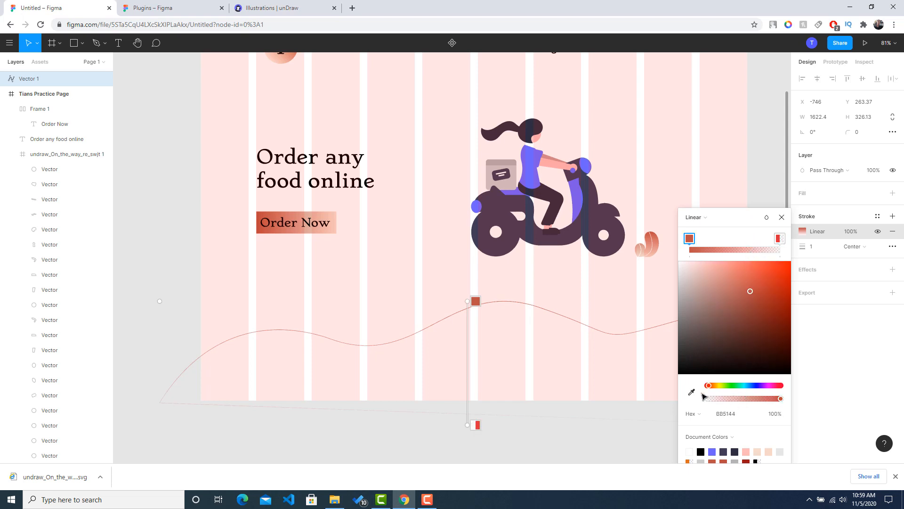
{"action": "left_click", "coordinate": [782, 218]}
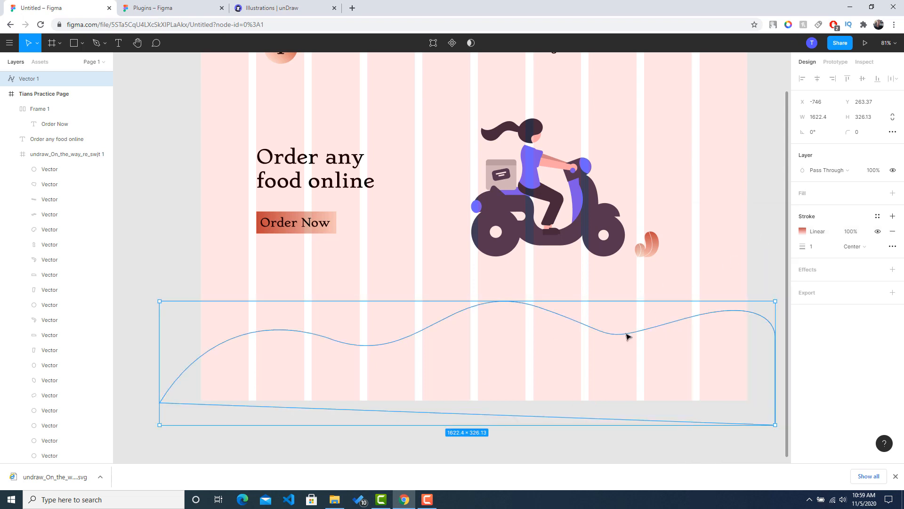
{"action": "left_click", "coordinate": [143, 318]}
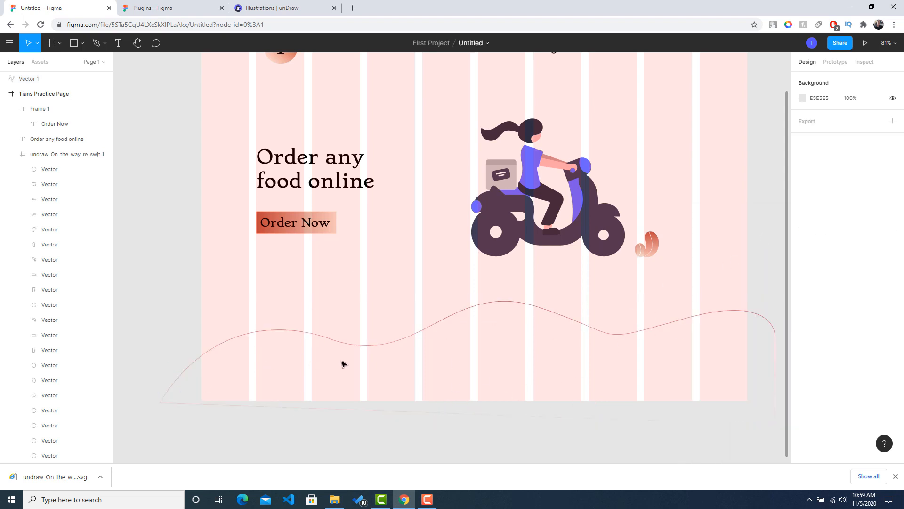
{"action": "left_click", "coordinate": [431, 407]}
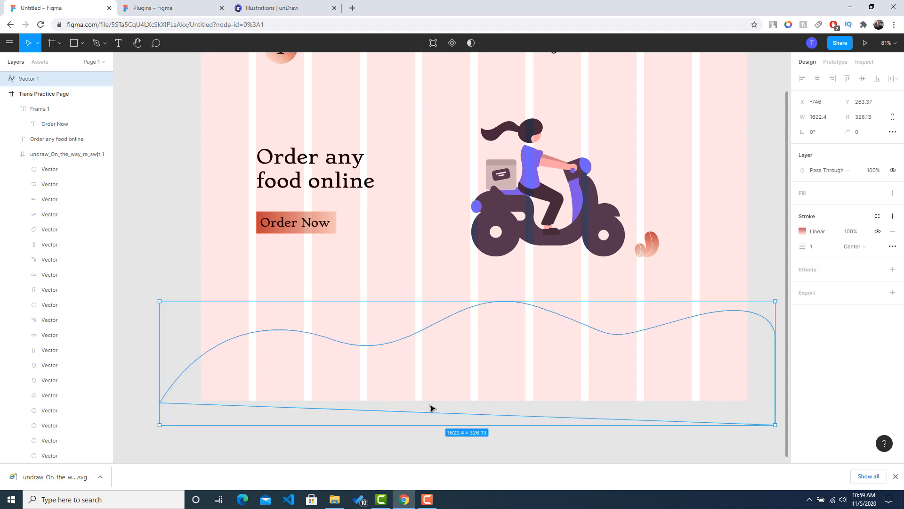
{"action": "left_click", "coordinate": [805, 235]}
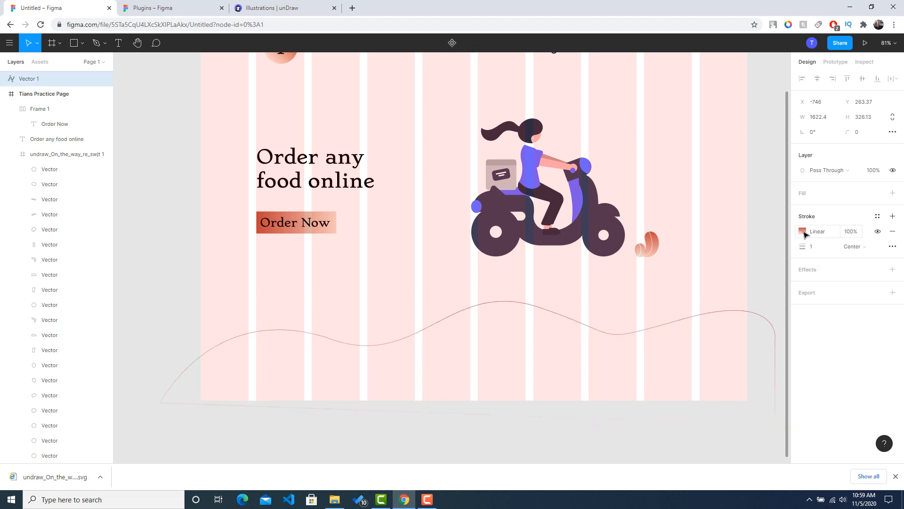
{"action": "left_click", "coordinate": [803, 231]}
{"action": "left_click", "coordinate": [782, 183]}
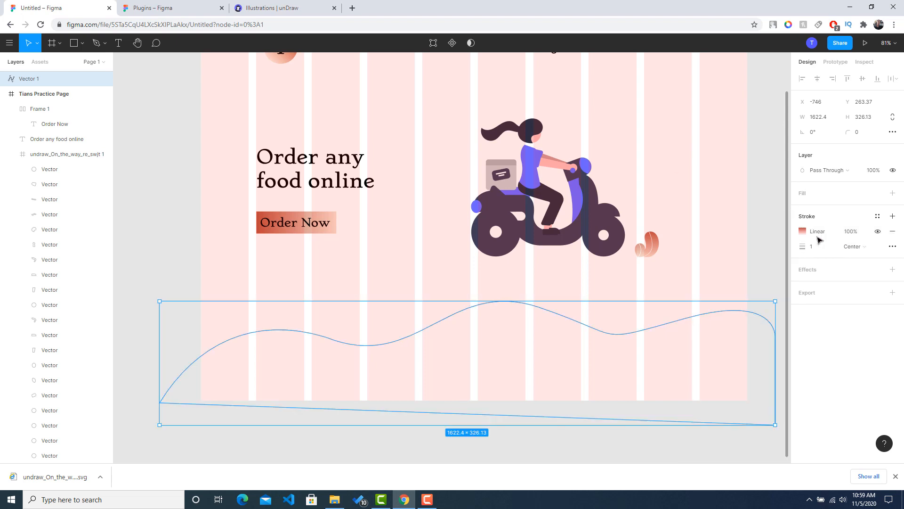
Add a fill to the wave shape and make it a linear gradient
{"action": "left_click", "coordinate": [810, 191]}
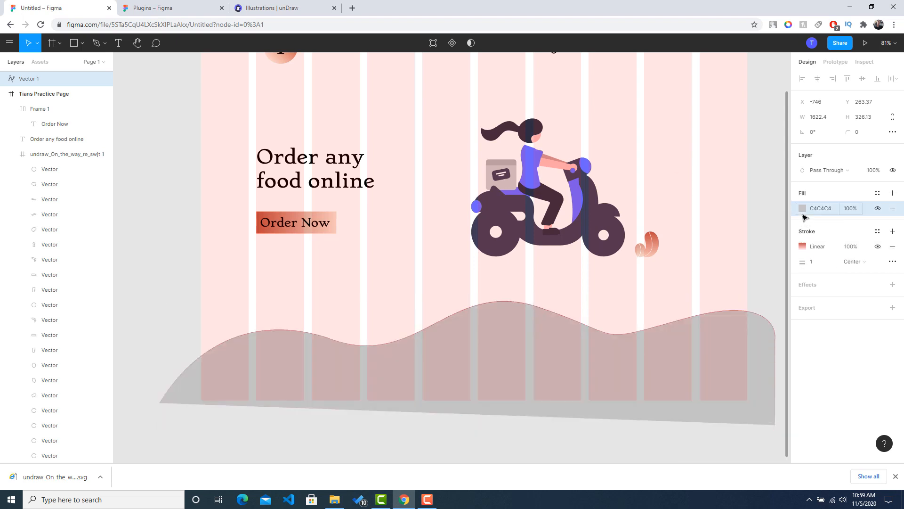
{"action": "left_click", "coordinate": [805, 213]}
{"action": "left_click", "coordinate": [705, 210]}
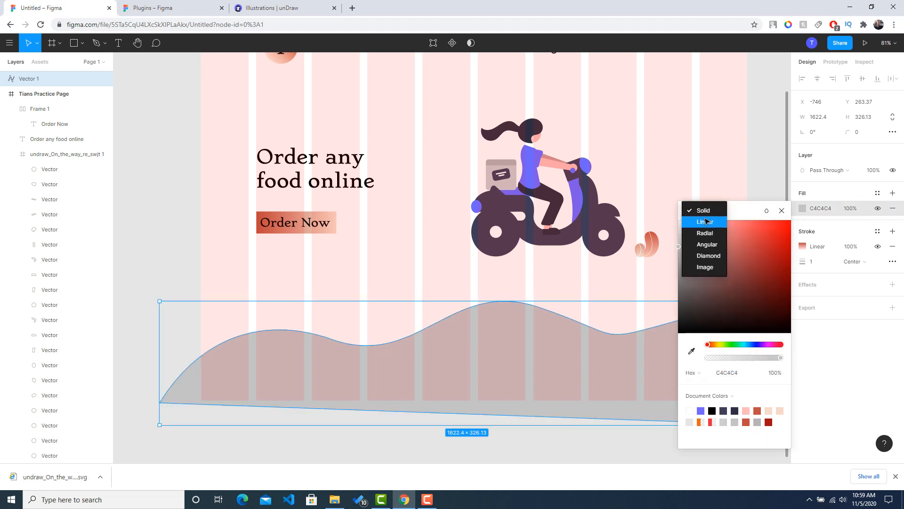
{"action": "left_click", "coordinate": [701, 221]}
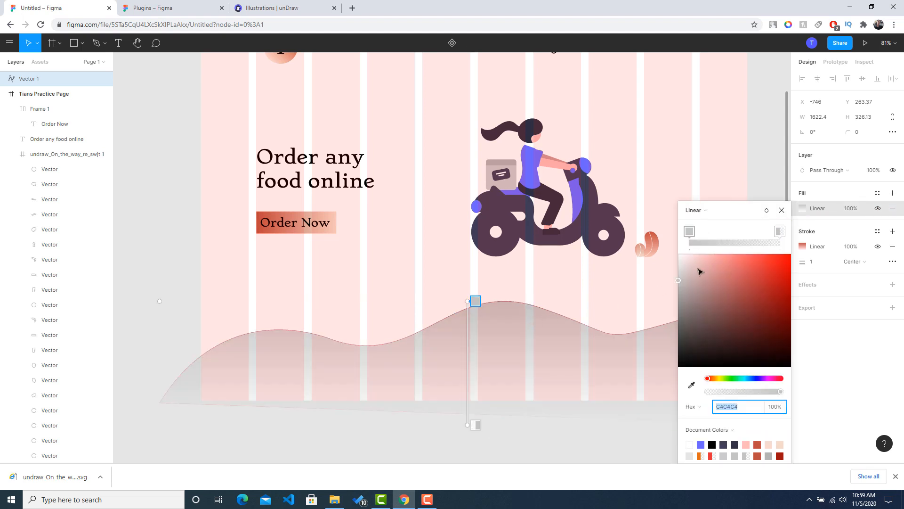
Sample the wave fill's gradient colours from the Order Now button: start BB5347 from its dark side, end F3D5C7 from its light side
{"action": "left_click", "coordinate": [694, 233]}
{"action": "key", "text": "Delete"}
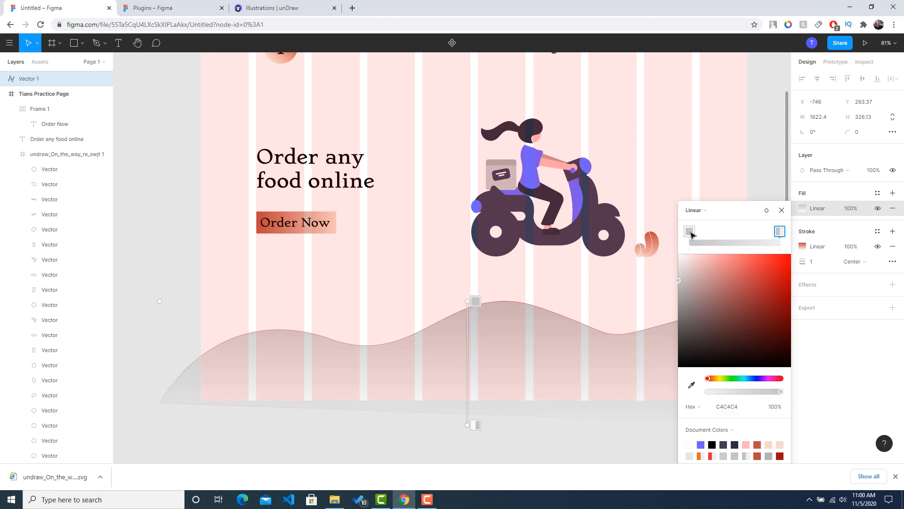
{"action": "left_click", "coordinate": [692, 384]}
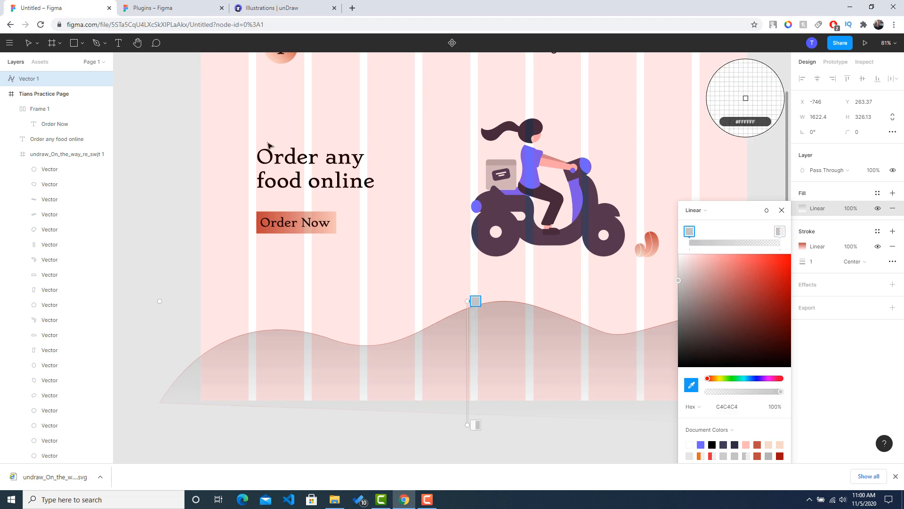
{"action": "left_click", "coordinate": [262, 229]}
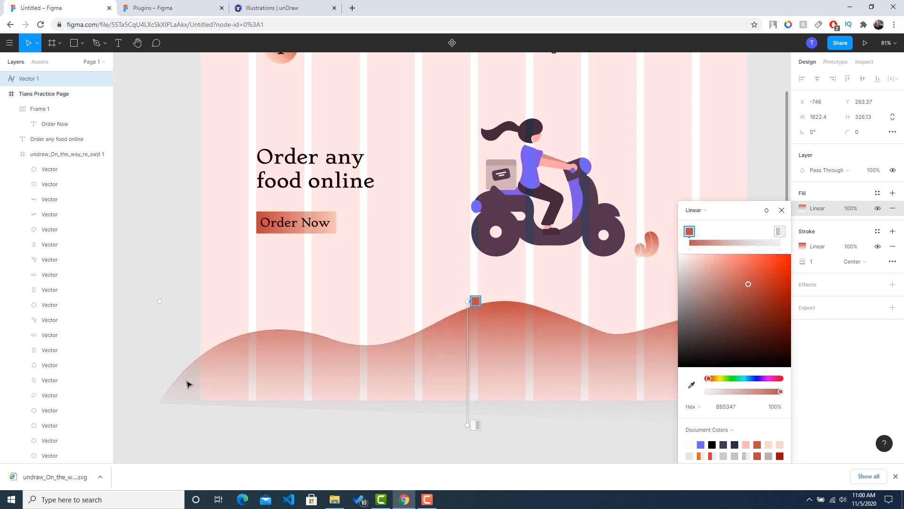
{"action": "left_click", "coordinate": [780, 231]}
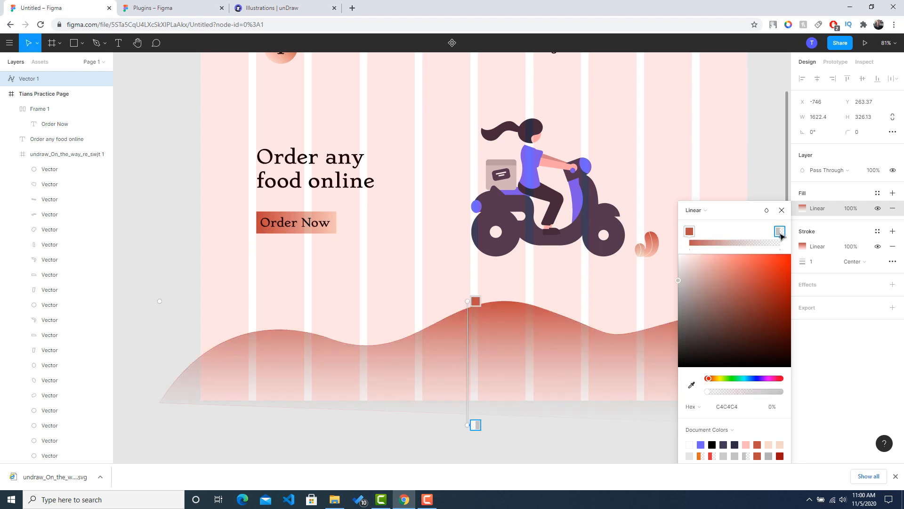
{"action": "left_click", "coordinate": [692, 385]}
{"action": "left_click", "coordinate": [335, 234]}
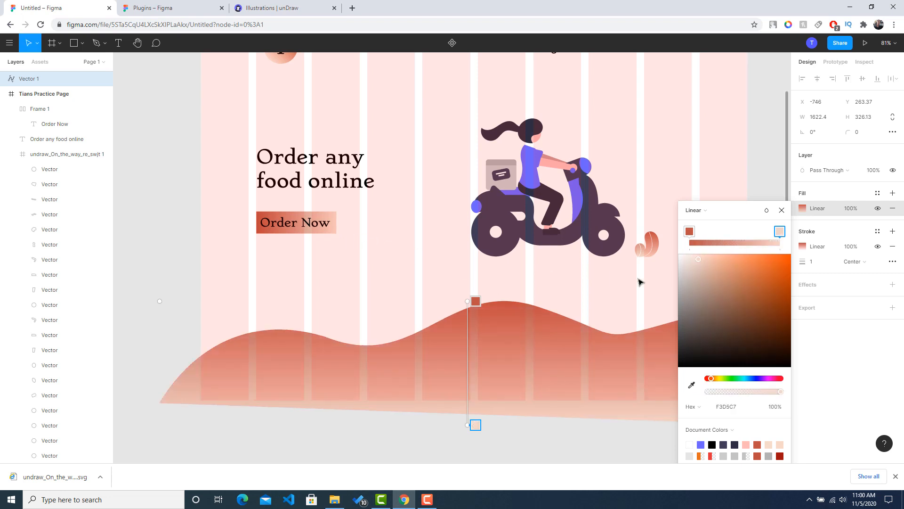
{"action": "left_click", "coordinate": [783, 211]}
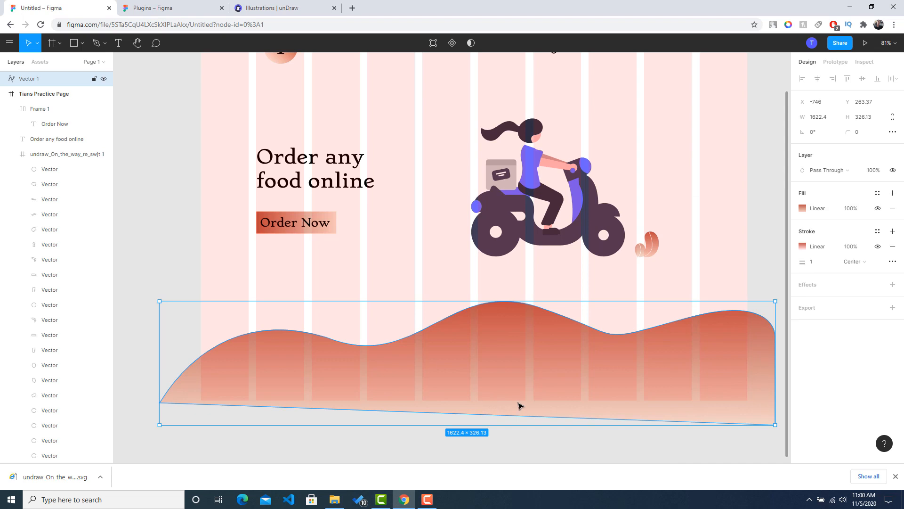
Redirect the wave's fill gradient so the light end sits at its lower-left tip and the dark end at its upper-right edge
{"action": "left_click", "coordinate": [803, 209]}
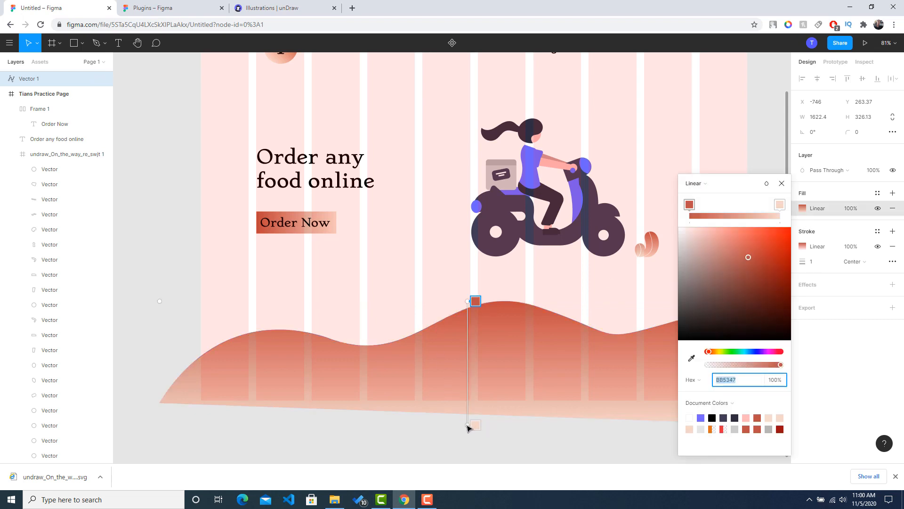
{"action": "left_click_drag", "start_coordinate": [468, 426], "coordinate": [162, 408]}
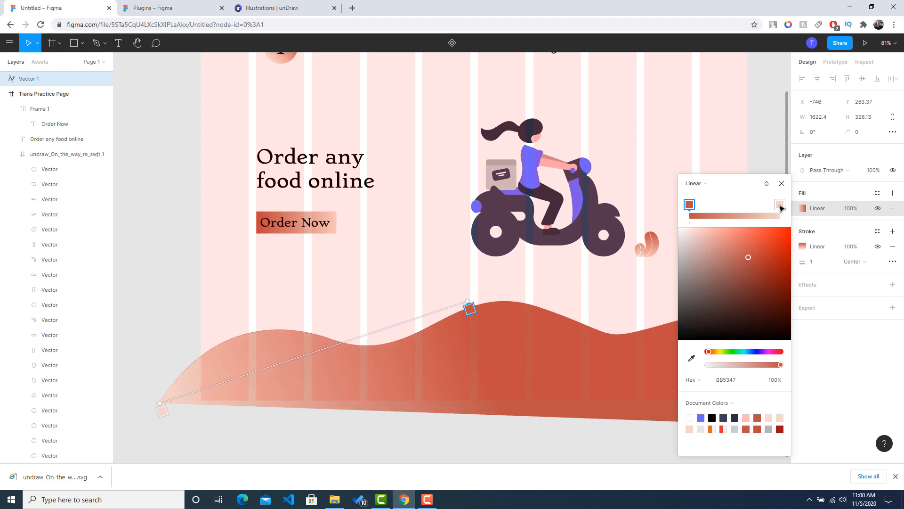
{"action": "scroll", "coordinate": [482, 241], "scroll_direction": "right", "scroll_amount": 5}
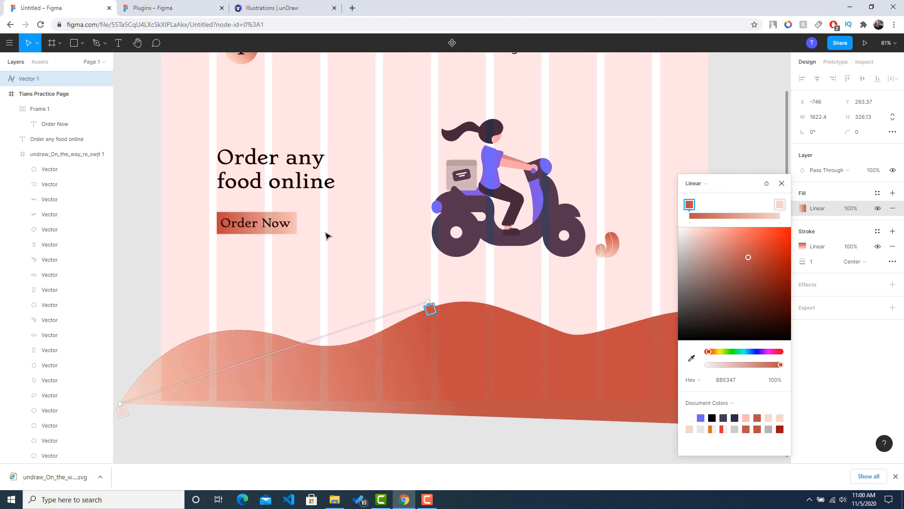
{"action": "left_click_drag", "start_coordinate": [429, 307], "coordinate": [624, 319]}
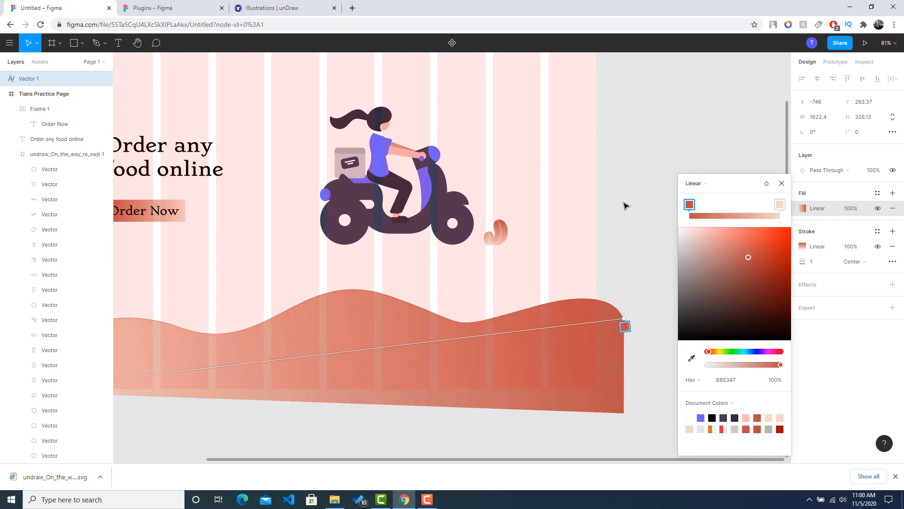
{"action": "left_click", "coordinate": [782, 183]}
{"action": "left_click", "coordinate": [674, 212]}
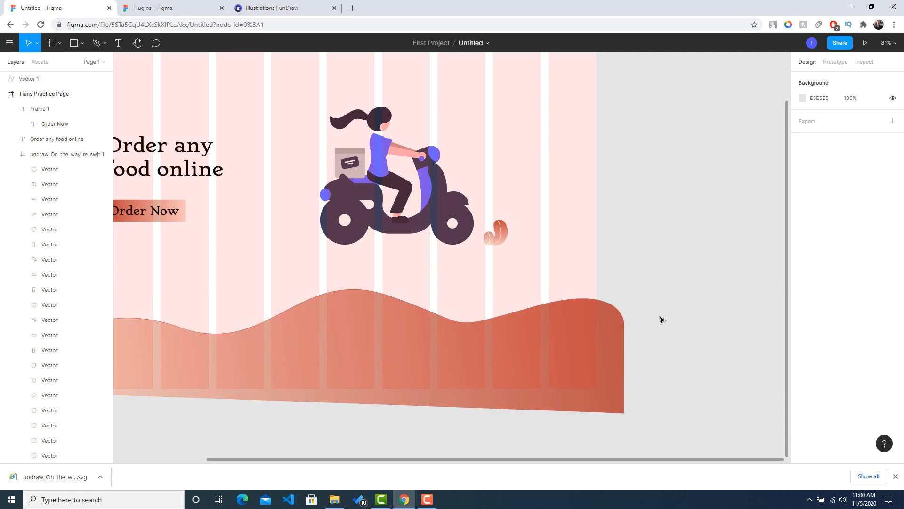
{"action": "scroll", "coordinate": [695, 283], "scroll_direction": "down", "scroll_amount": 1}
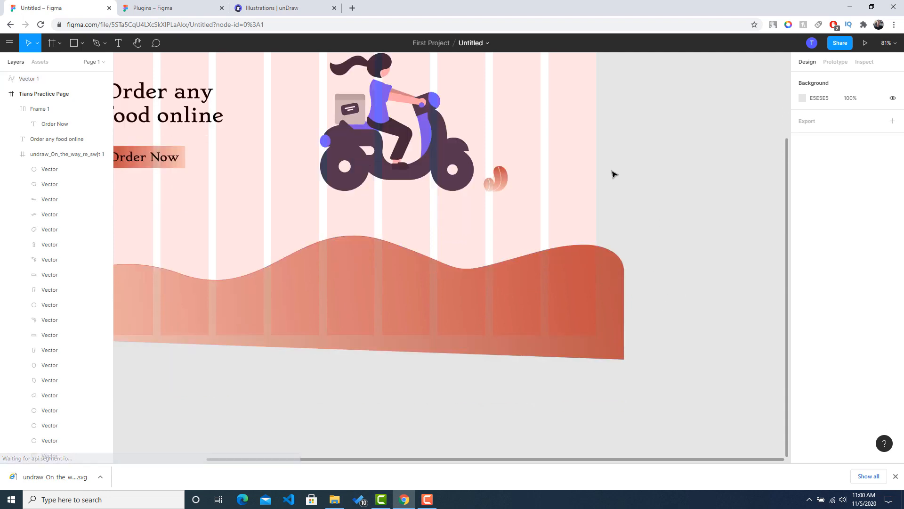
{"action": "scroll", "coordinate": [612, 174], "scroll_direction": "left", "scroll_amount": 4}
{"action": "scroll", "coordinate": [772, 193], "scroll_direction": "right", "scroll_amount": 1}
{"action": "left_click", "coordinate": [595, 329]}
{"action": "right_click", "coordinate": [595, 328]}
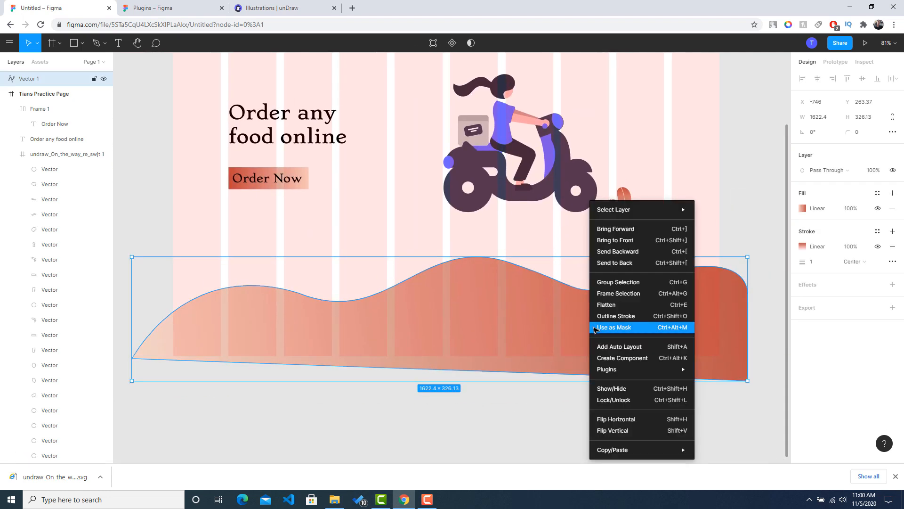
{"action": "key", "text": "Escape"}
{"action": "key", "text": "Escape"}
Nest the wave layer directly inside the page frame, above the Order Now button's frame, so the page clips it
{"action": "scroll", "coordinate": [55, 272], "scroll_direction": "down", "scroll_amount": 10}
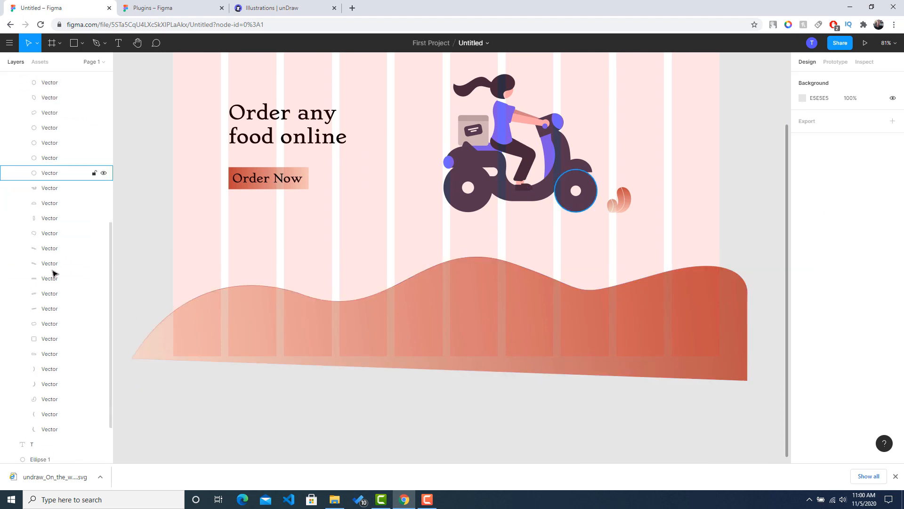
{"action": "left_click", "coordinate": [296, 311]}
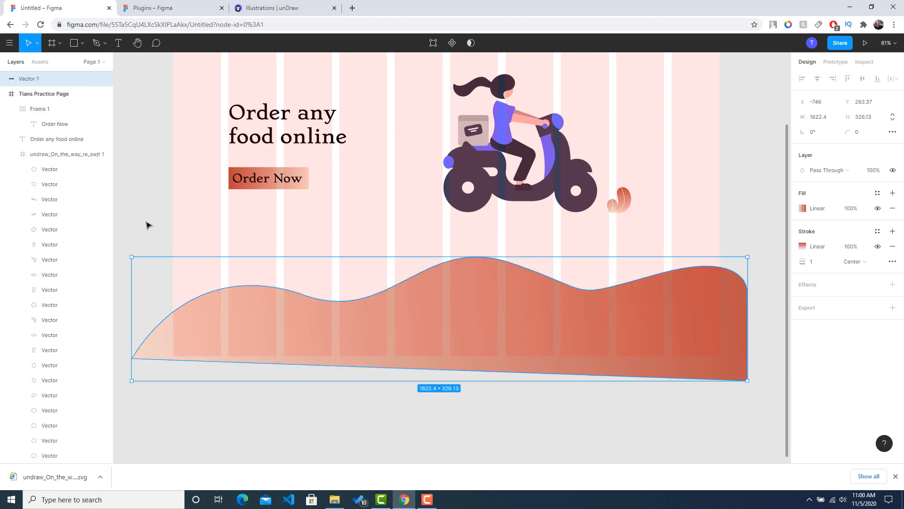
{"action": "left_click_drag", "start_coordinate": [47, 88], "coordinate": [47, 109]}
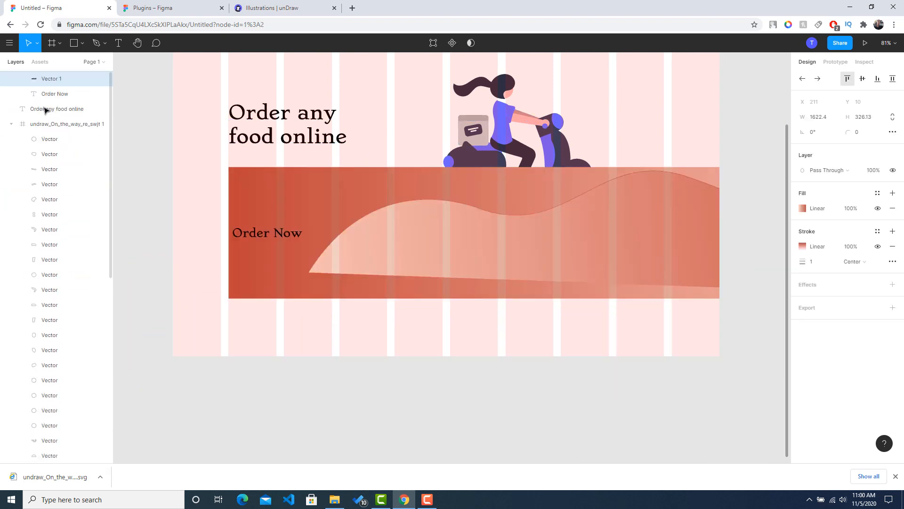
{"action": "key", "text": "ctrl+z"}
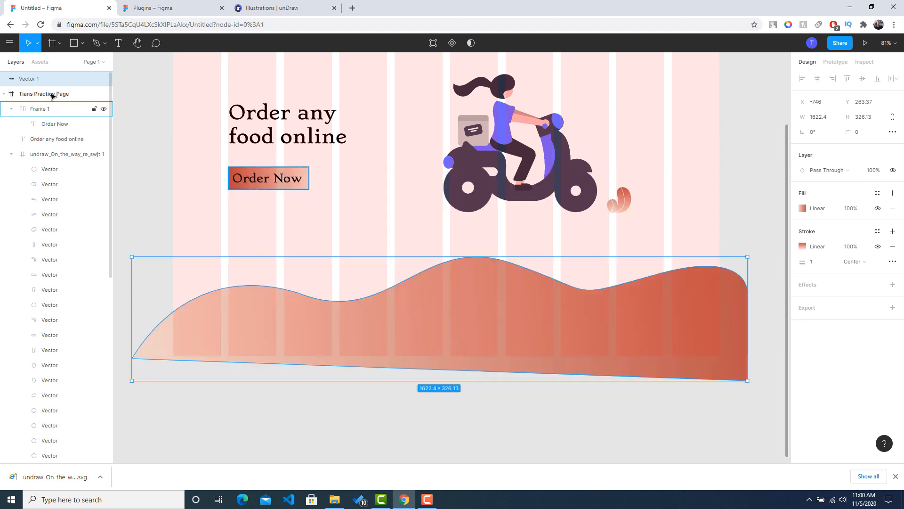
{"action": "left_click_drag", "start_coordinate": [42, 82], "coordinate": [35, 109]}
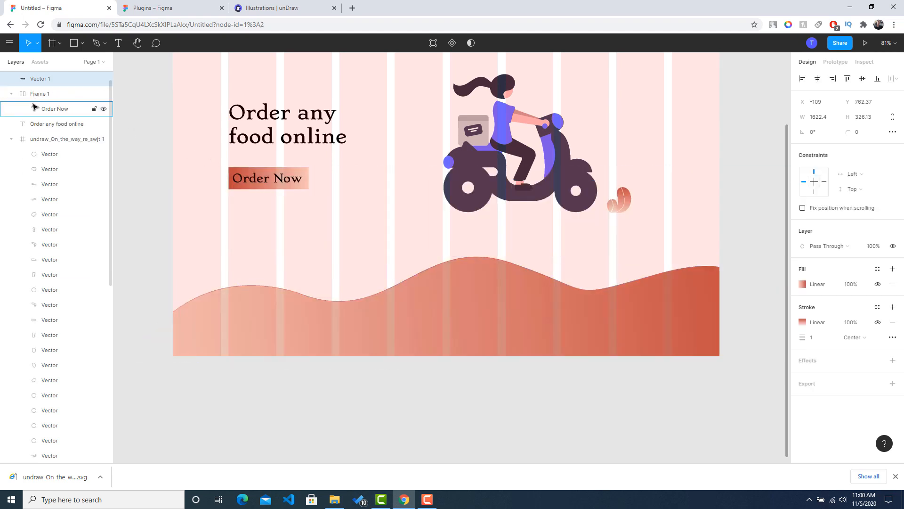
{"action": "left_click", "coordinate": [145, 196]}
{"action": "scroll", "coordinate": [363, 305], "scroll_direction": "up", "scroll_amount": 3}
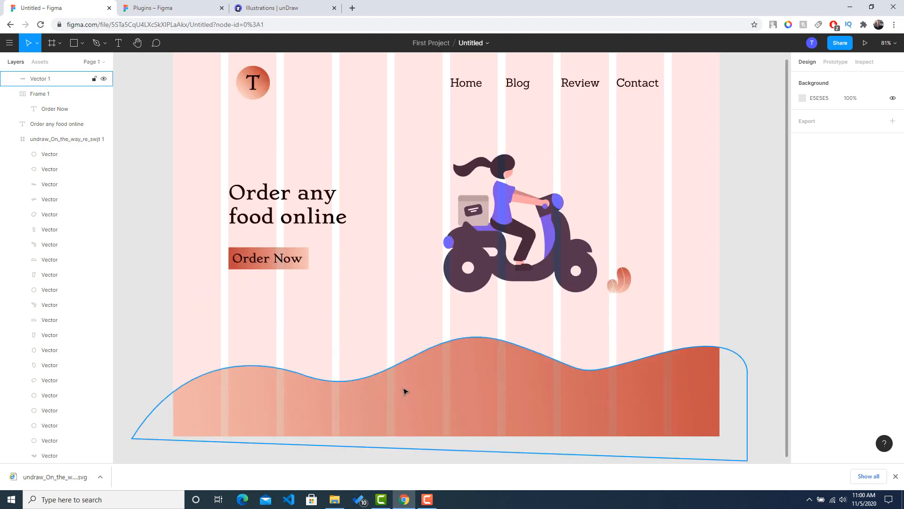
{"action": "scroll", "coordinate": [36, 108], "scroll_direction": "up", "scroll_amount": 1}
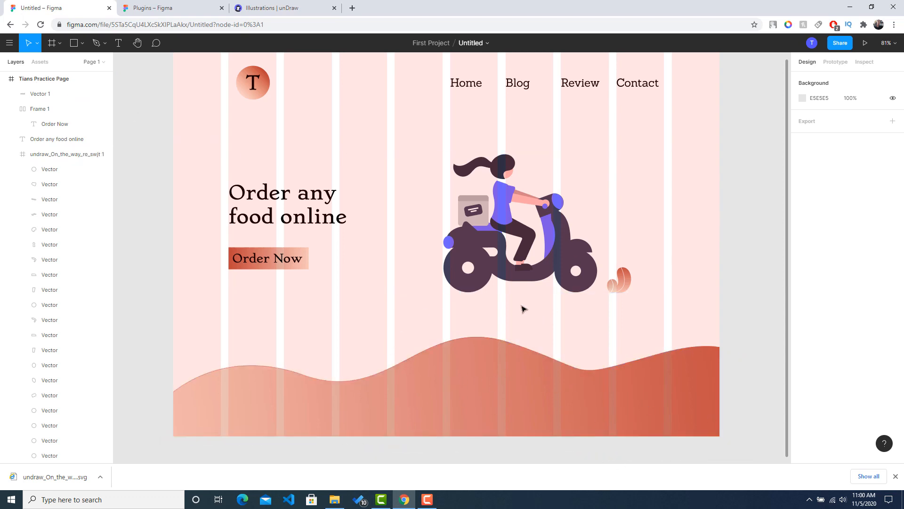
{"action": "scroll", "coordinate": [523, 309], "scroll_direction": "up", "scroll_amount": 3}
{"action": "scroll", "coordinate": [524, 314], "scroll_direction": "down", "scroll_amount": 4}
{"action": "scroll", "coordinate": [524, 313], "scroll_direction": "up", "scroll_amount": 2}
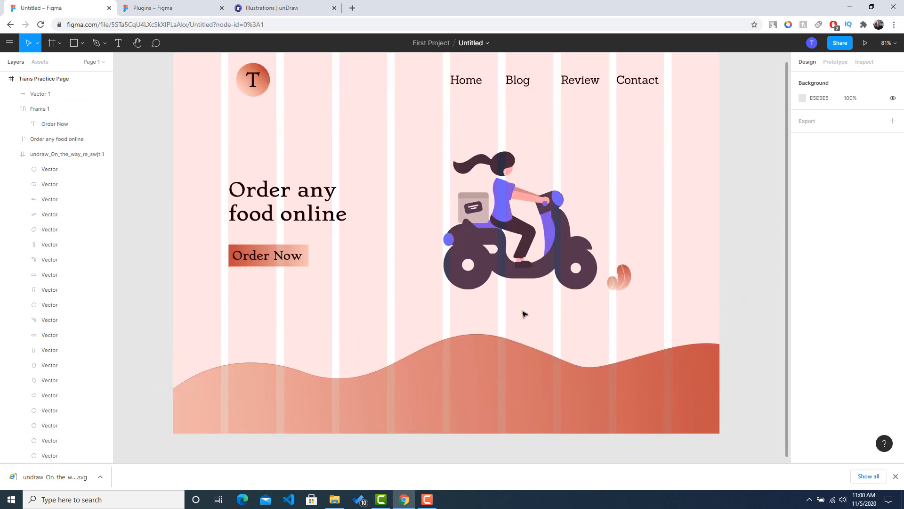
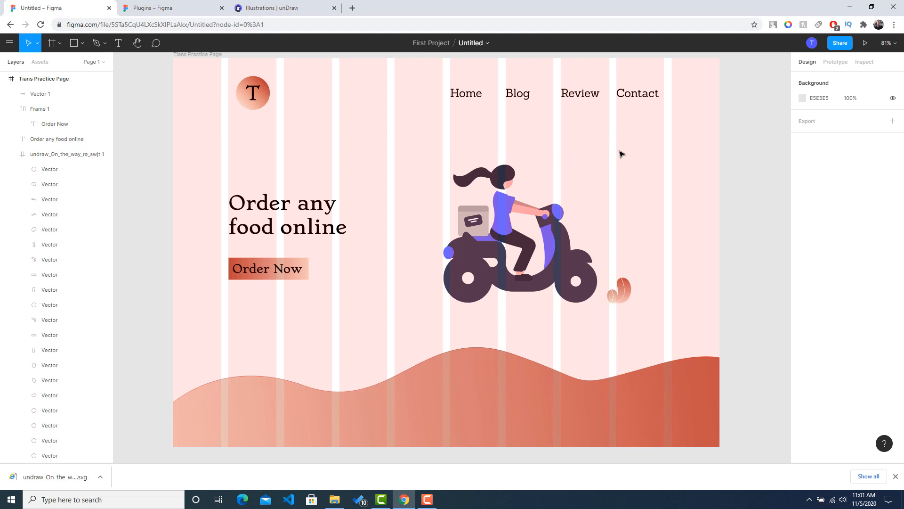
Draw a 124 × 124 circle below the Contact link, offset a copy to overlap it, and subtract one to leave the right-hand crescent
{"action": "left_click", "coordinate": [82, 43]}
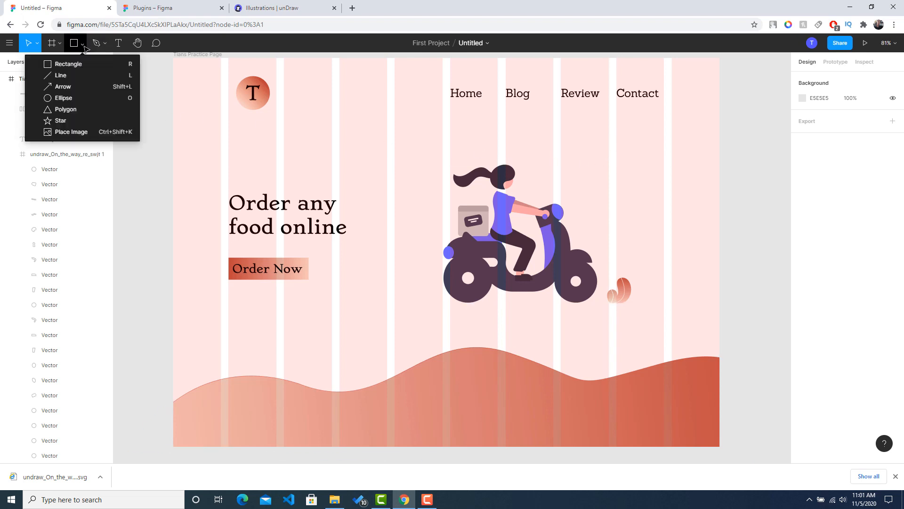
{"action": "left_click", "coordinate": [64, 99]}
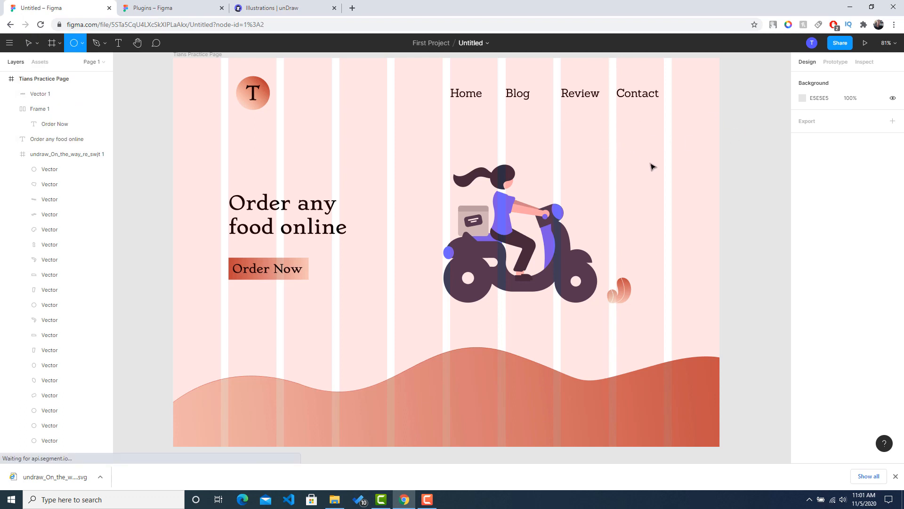
{"action": "mouse_move", "coordinate": [629, 140]}
{"action": "left_mouse_down"}
{"action": "mouse_move", "coordinate": [676, 190]}
{"action": "mouse_move", "coordinate": [631, 154]}
{"action": "mouse_move", "coordinate": [627, 177]}
{"action": "mouse_move", "coordinate": [634, 145]}
{"action": "mouse_move", "coordinate": [644, 181]}
{"action": "mouse_move", "coordinate": [609, 152]}
{"action": "mouse_move", "coordinate": [619, 152]}
{"action": "left_mouse_up"}
{"action": "left_click", "coordinate": [753, 184]}
{"action": "key", "text": "ctrl+v"}
{"action": "left_click_drag", "start_coordinate": [688, 147], "coordinate": [620, 130]}
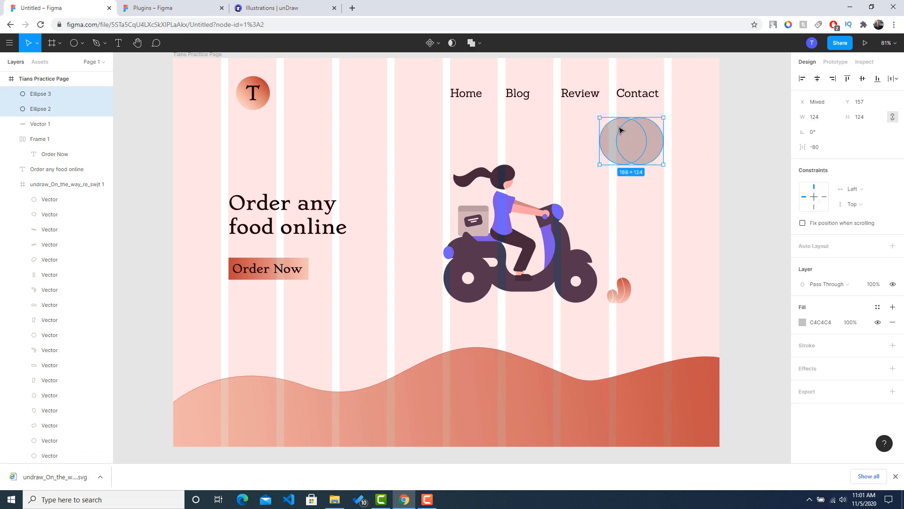
{"action": "left_click", "coordinate": [481, 47]}
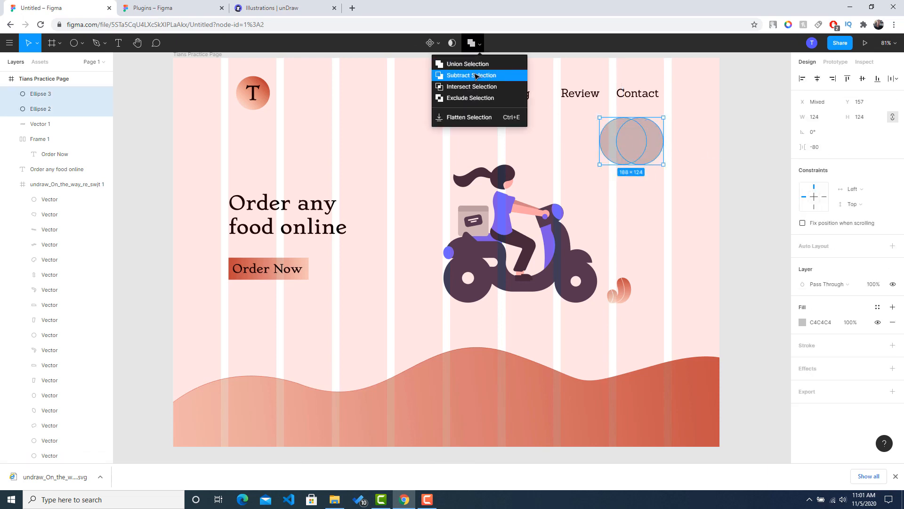
{"action": "left_click", "coordinate": [476, 75]}
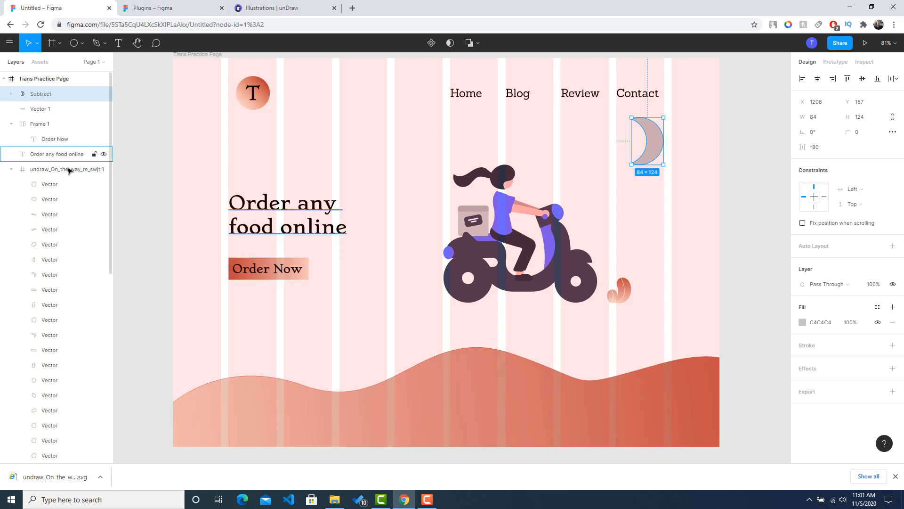
Place the crescent's layer just beneath the scooter illustration and reposition the crescent to the rider's upper right, at about X 1281, Y 216
{"action": "left_click", "coordinate": [11, 169]}
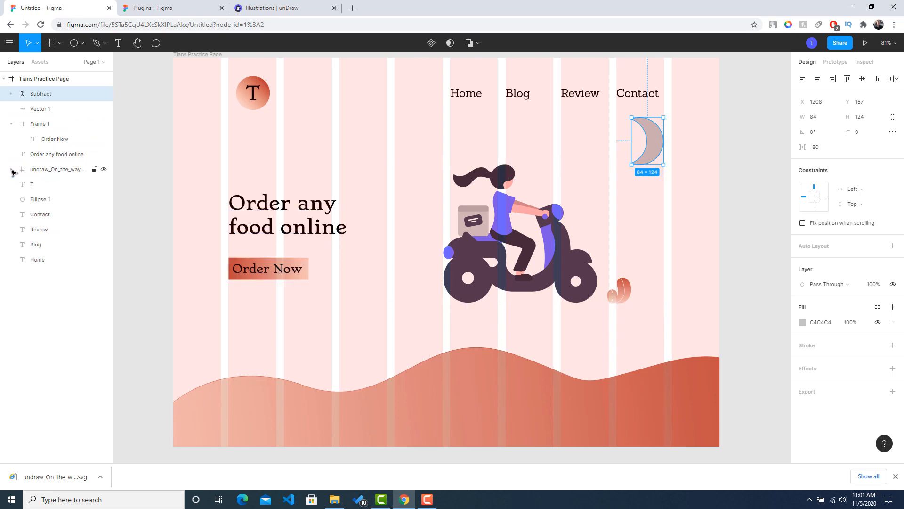
{"action": "left_click_drag", "start_coordinate": [43, 94], "coordinate": [111, 178]}
{"action": "left_click_drag", "start_coordinate": [659, 156], "coordinate": [689, 180]}
{"action": "left_click", "coordinate": [752, 167]}
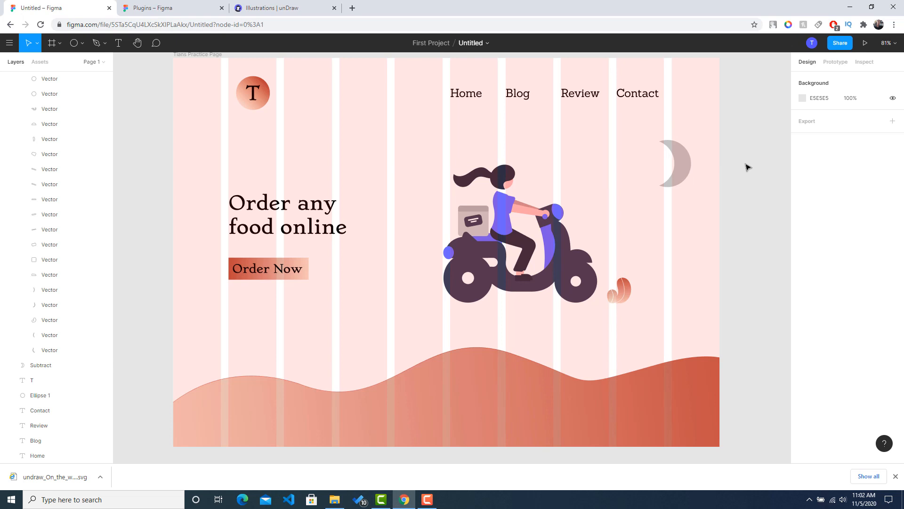
Change the crescent's solid fill to coral red F56B6B
{"action": "left_click", "coordinate": [689, 168]}
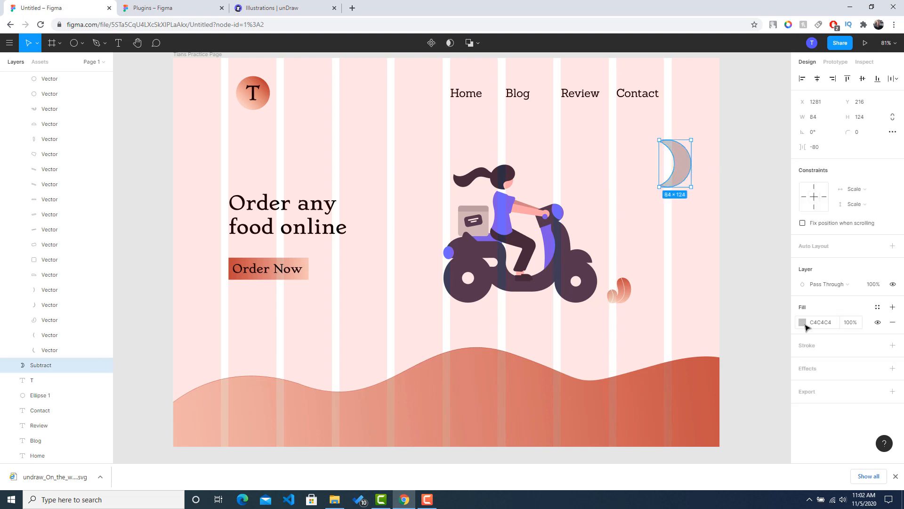
{"action": "left_click", "coordinate": [804, 323]}
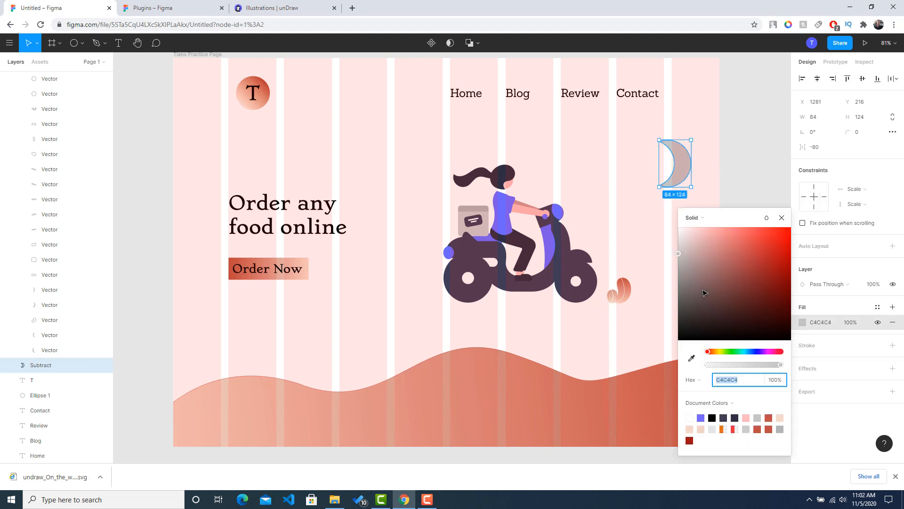
{"action": "left_click_drag", "start_coordinate": [705, 293], "coordinate": [741, 238]}
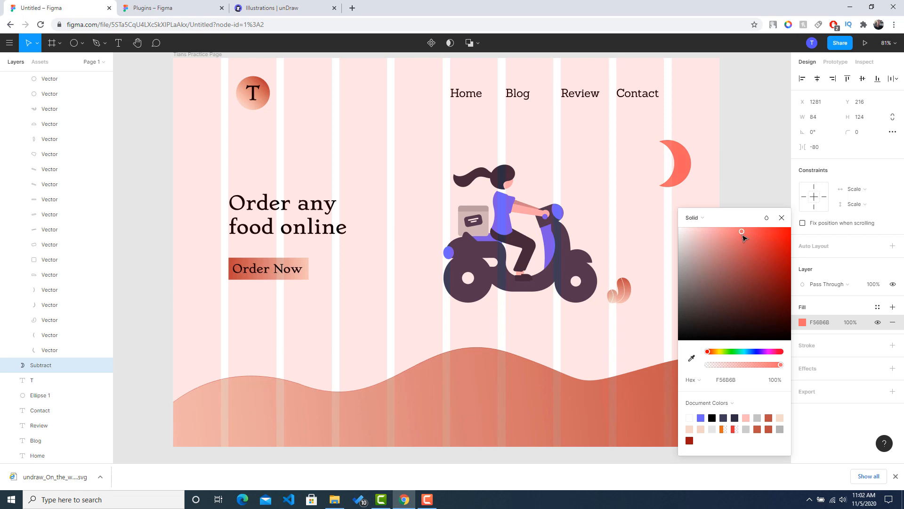
{"action": "left_click", "coordinate": [773, 157]}
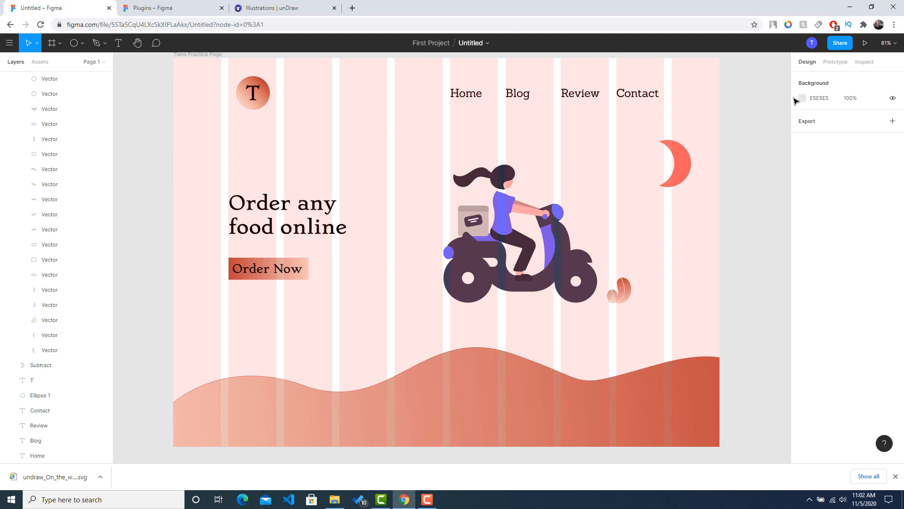
Hide the 10-column layout grid on the page frame
{"action": "scroll", "coordinate": [71, 104], "scroll_direction": "up", "scroll_amount": 10}
{"action": "scroll", "coordinate": [73, 107], "scroll_direction": "up", "scroll_amount": 3}
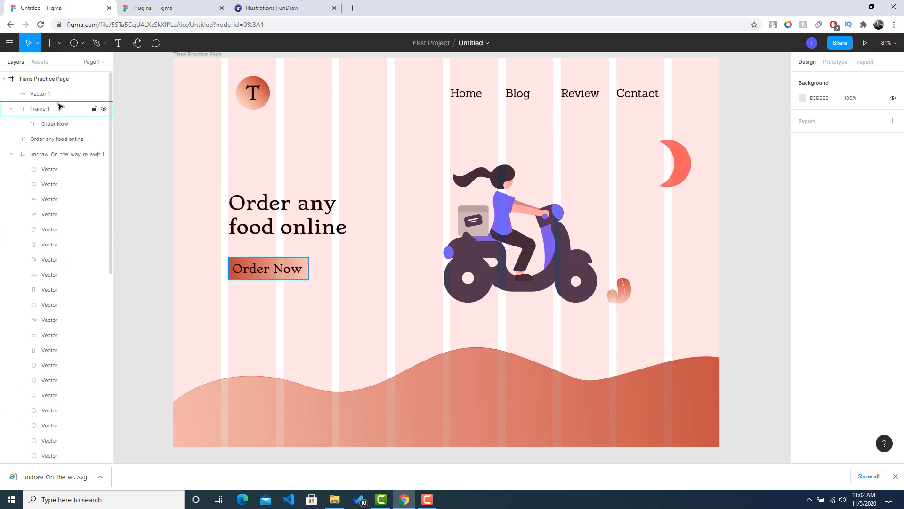
{"action": "left_click", "coordinate": [44, 80]}
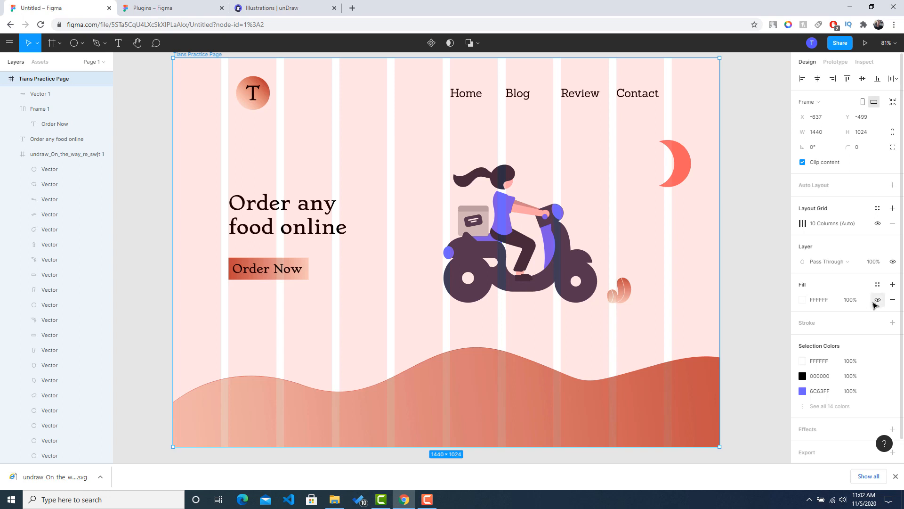
{"action": "left_click", "coordinate": [878, 223]}
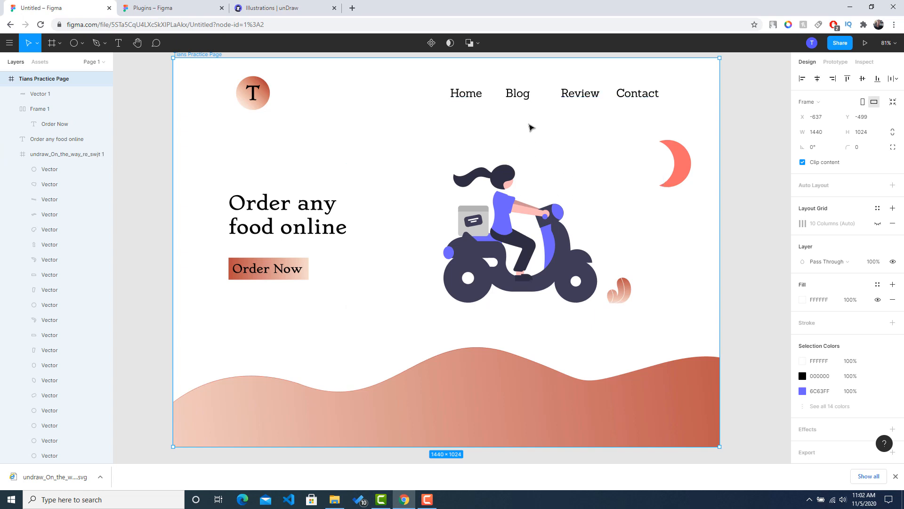
Examine the prototype options for the page frame and Contact link, and the Contact link's inspection details and design properties
{"action": "right_click", "coordinate": [632, 97]}
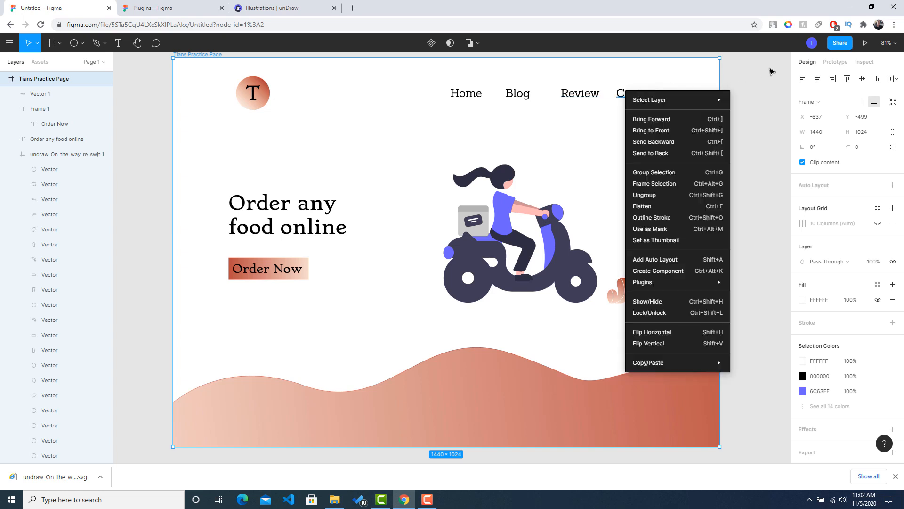
{"action": "left_click", "coordinate": [771, 71]}
{"action": "left_click", "coordinate": [834, 62]}
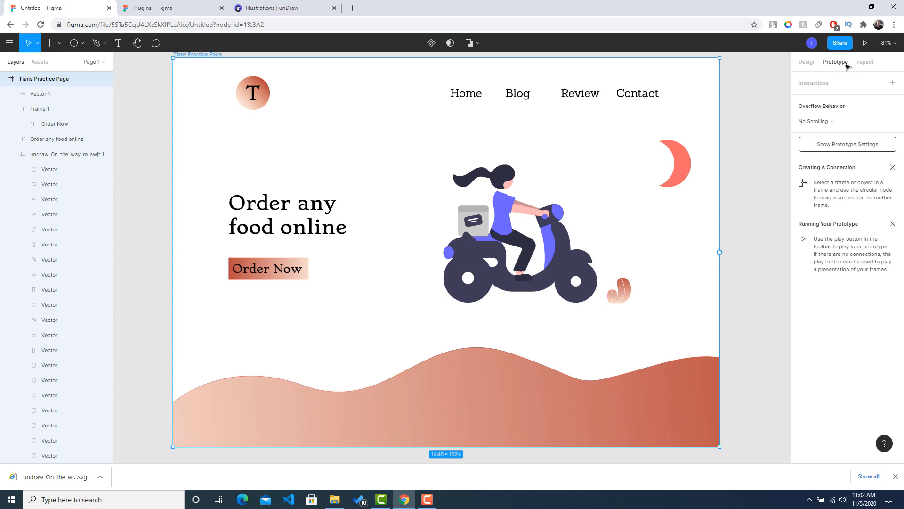
{"action": "left_click", "coordinate": [864, 61]}
{"action": "left_click", "coordinate": [643, 93]}
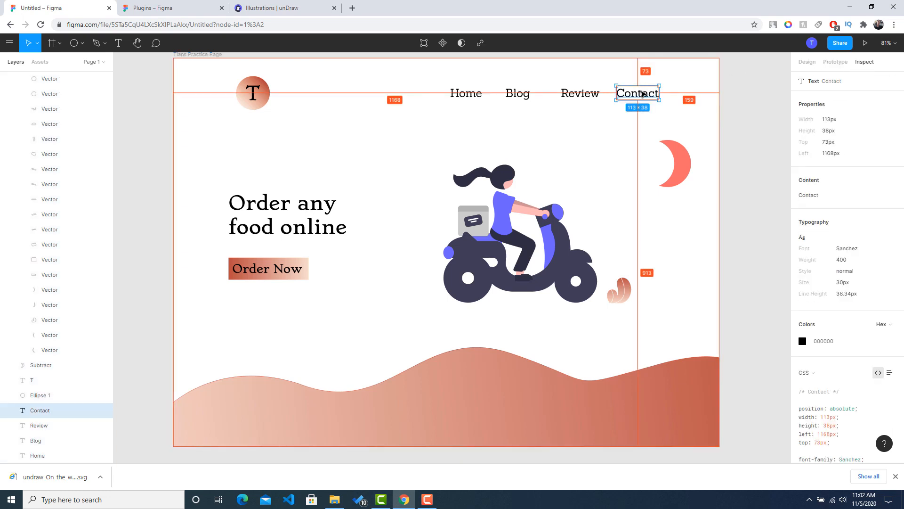
{"action": "left_click", "coordinate": [778, 89]}
{"action": "left_click", "coordinate": [646, 94]}
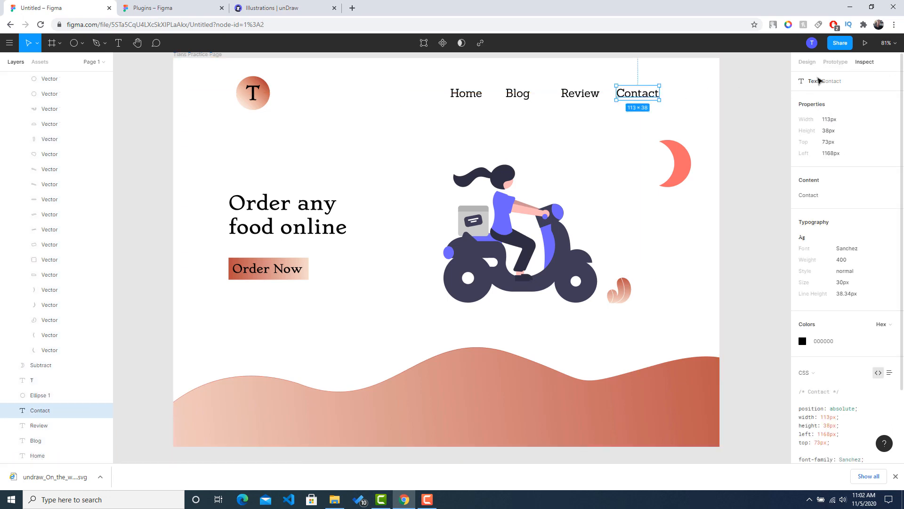
{"action": "left_click", "coordinate": [836, 62]}
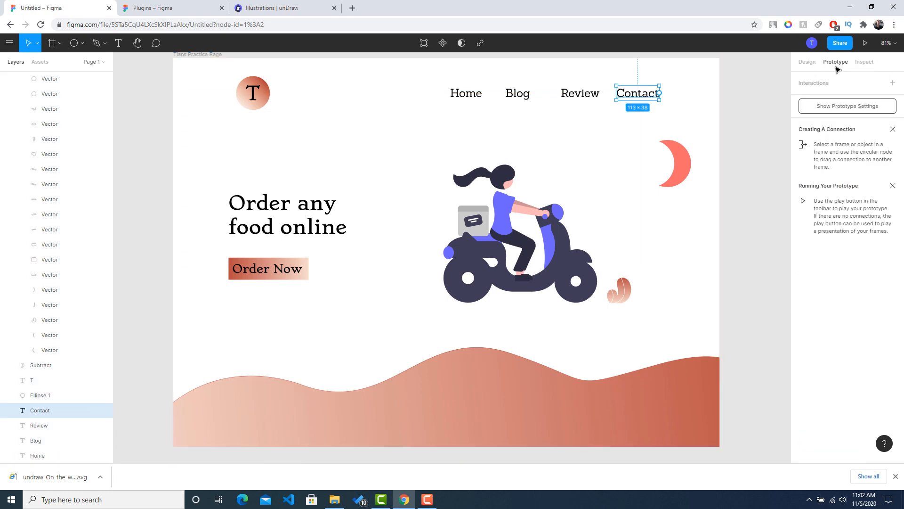
{"action": "left_click", "coordinate": [865, 63]}
{"action": "left_click", "coordinate": [807, 62]}
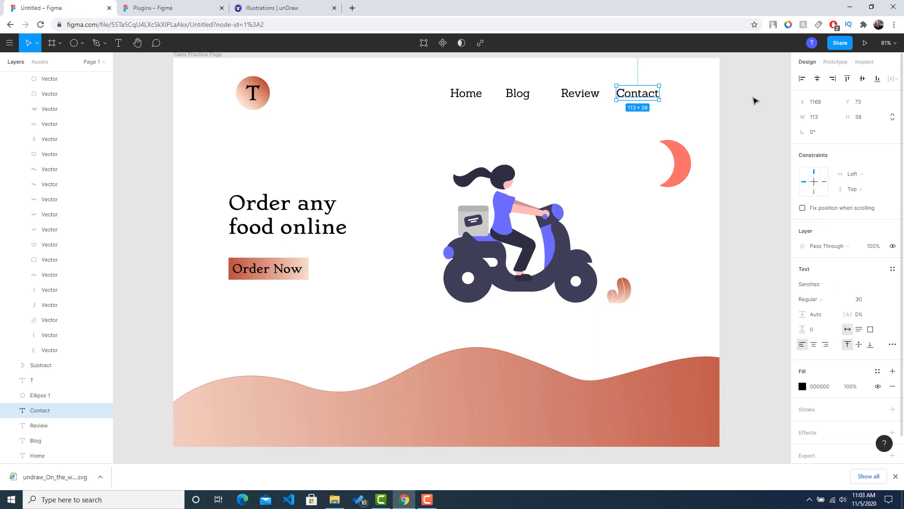
{"action": "left_click", "coordinate": [755, 100]}
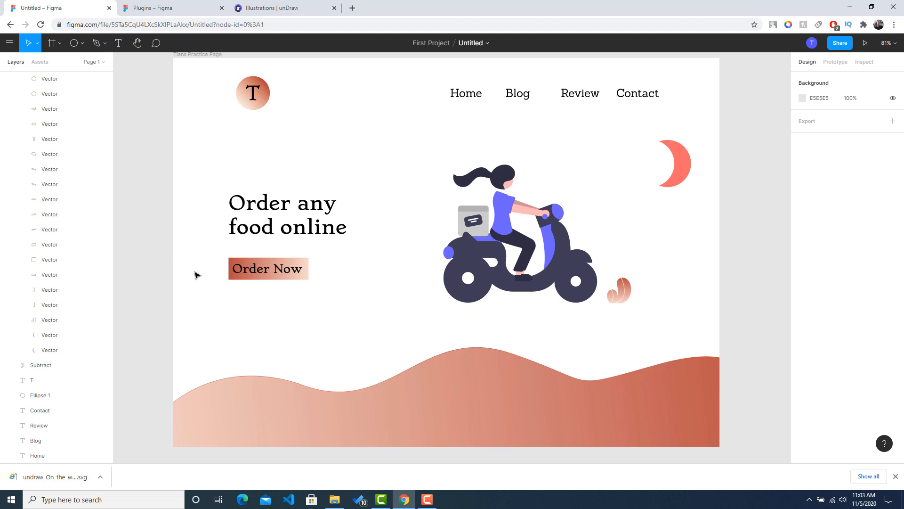
Collapse the scooter illustration and the Order Now button's frame in the layer list
{"action": "scroll", "coordinate": [83, 219], "scroll_direction": "up", "scroll_amount": 10}
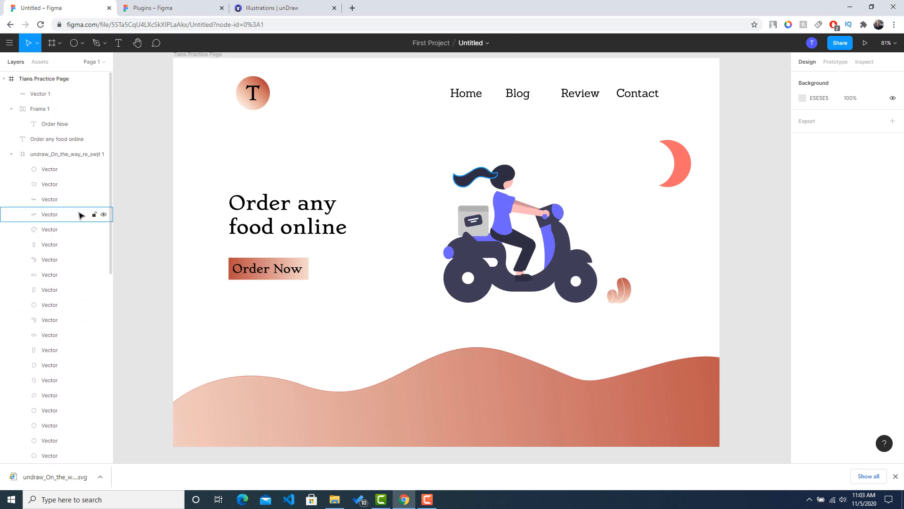
{"action": "left_click", "coordinate": [11, 154]}
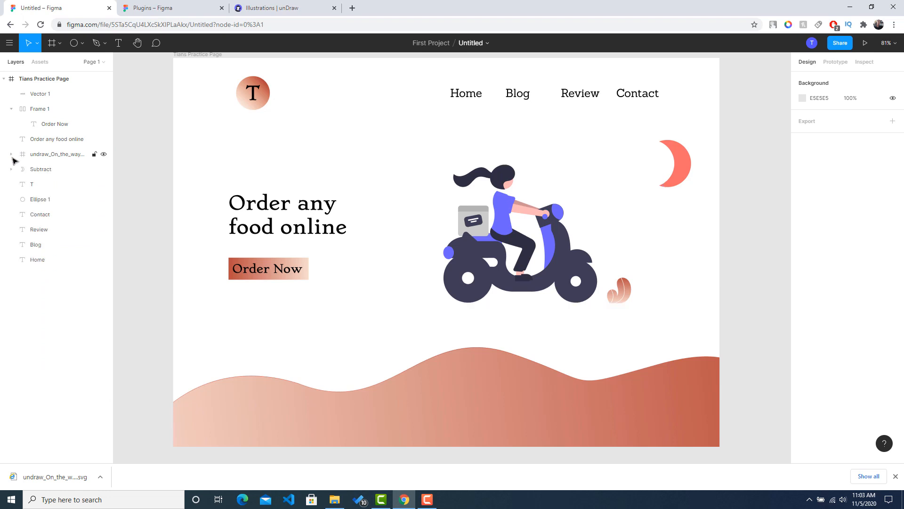
{"action": "left_click", "coordinate": [11, 109]}
{"action": "left_click", "coordinate": [12, 109]}
{"action": "left_click", "coordinate": [11, 109]}
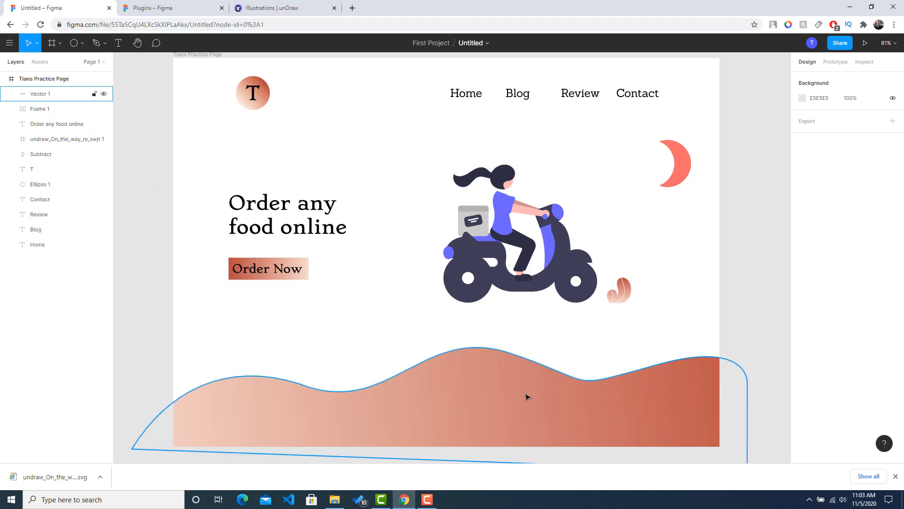
{"action": "scroll", "coordinate": [180, 199], "scroll_direction": "up", "scroll_amount": 1}
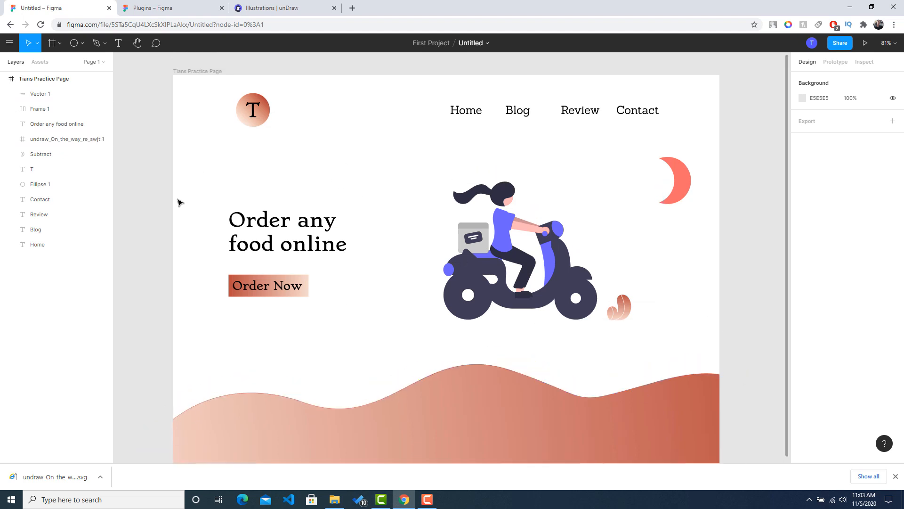
{"action": "scroll", "coordinate": [179, 212], "scroll_direction": "down", "scroll_amount": 3}
{"action": "scroll", "coordinate": [179, 214], "scroll_direction": "up", "scroll_amount": 3}
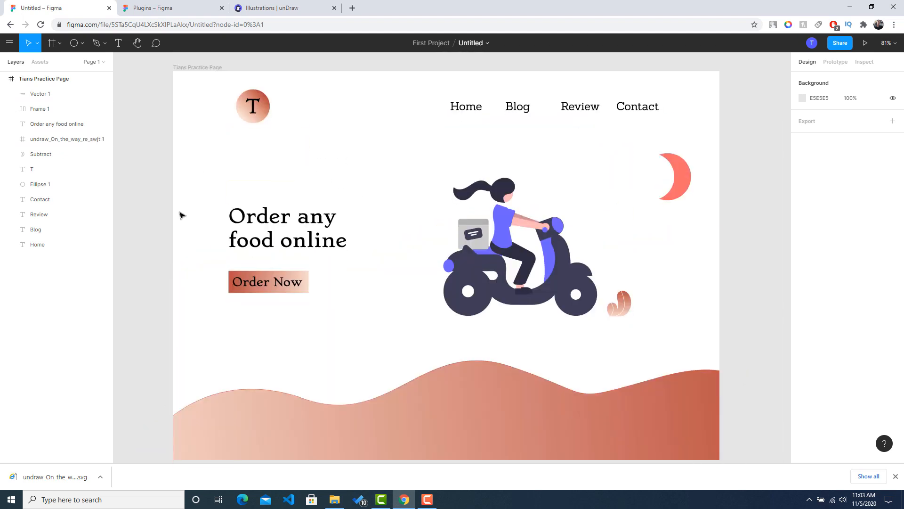
{"action": "scroll", "coordinate": [180, 215], "scroll_direction": "down", "scroll_amount": 1}
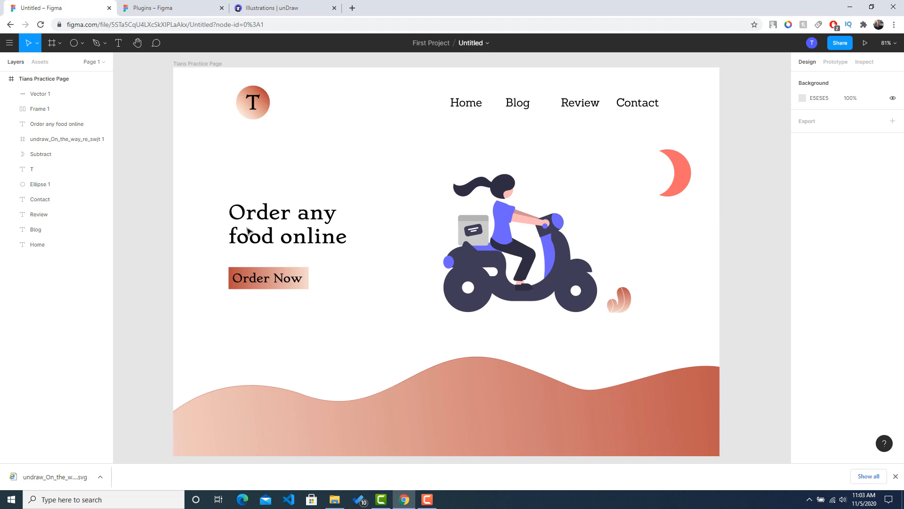